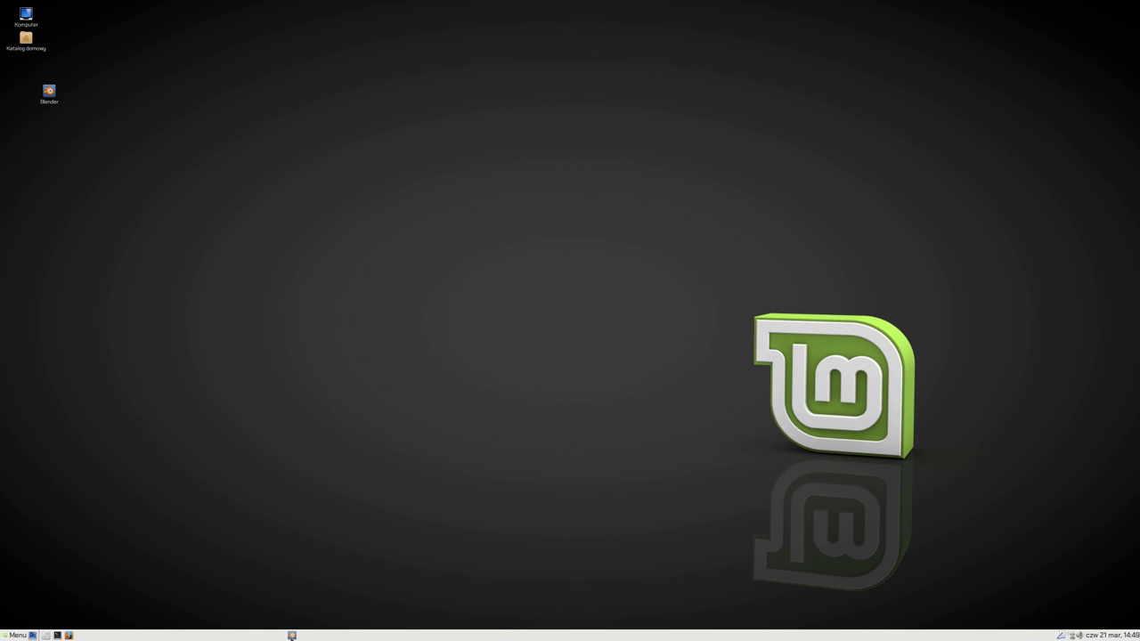
- Launch Blender 2.80 from its desktop icon so the Quick Setup splash appears
left_click_drag(49, 92, 50, 96)
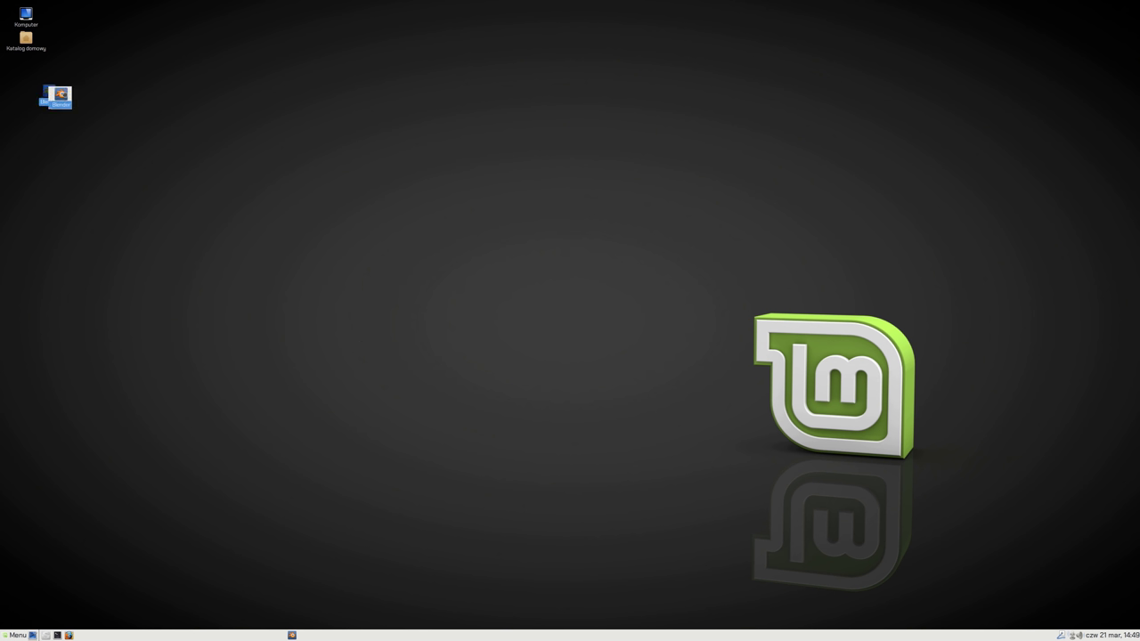
left_click(87, 214)
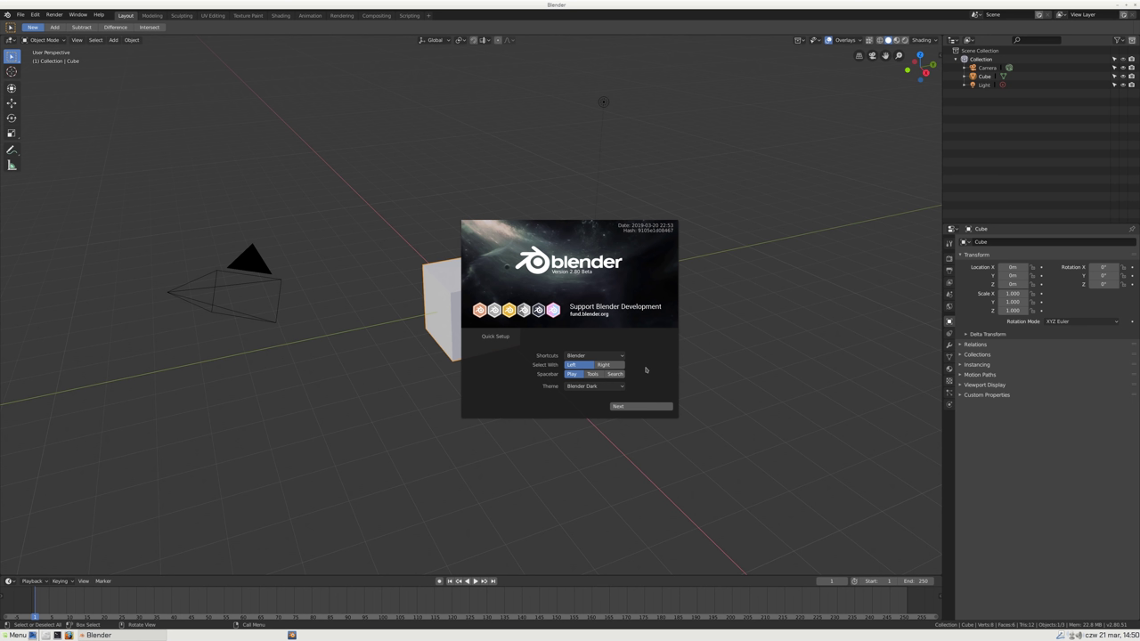
- Confirm Quick Setup with Select With set to Left, relaunch Blender, and dismiss the splash
left_click(606, 365)
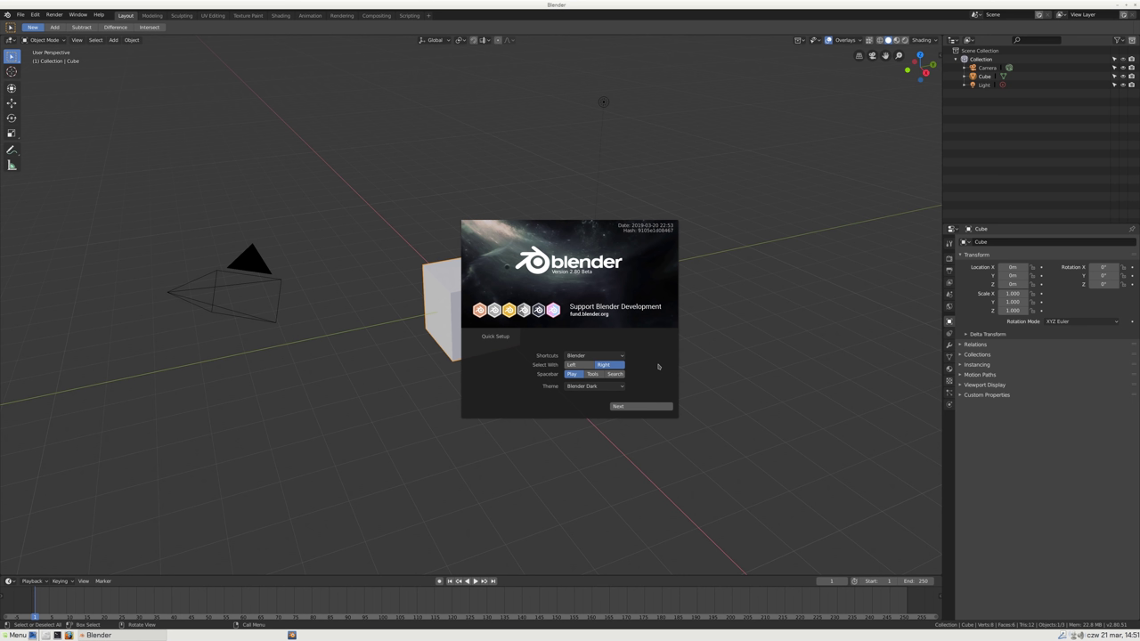
left_click(577, 365)
left_click(628, 407)
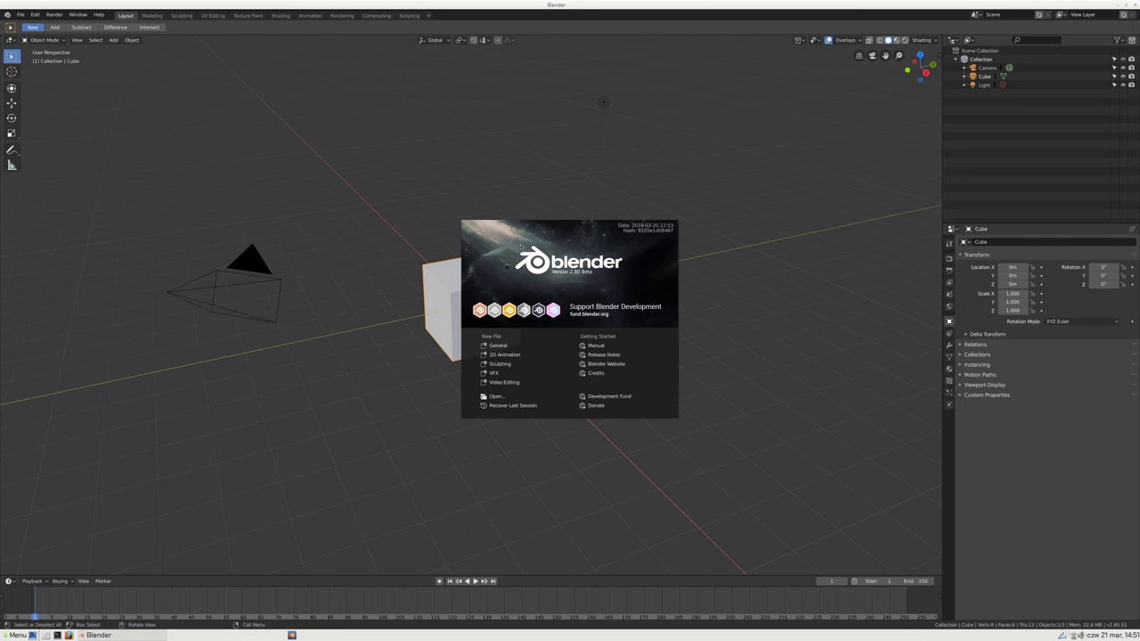
double_click(54, 90)
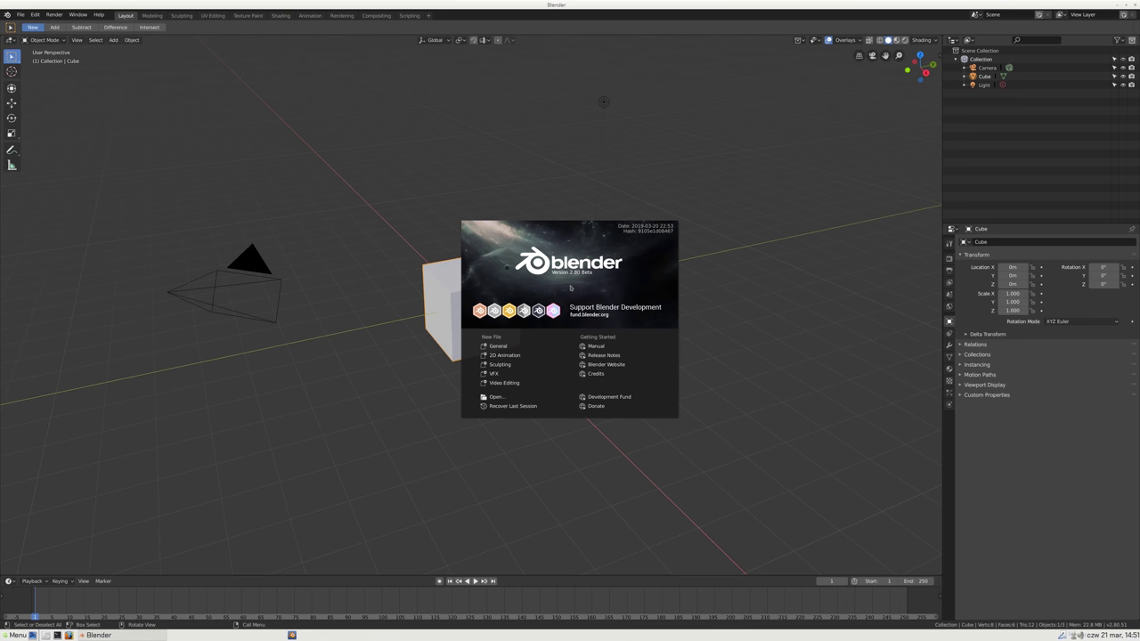
left_click(570, 287)
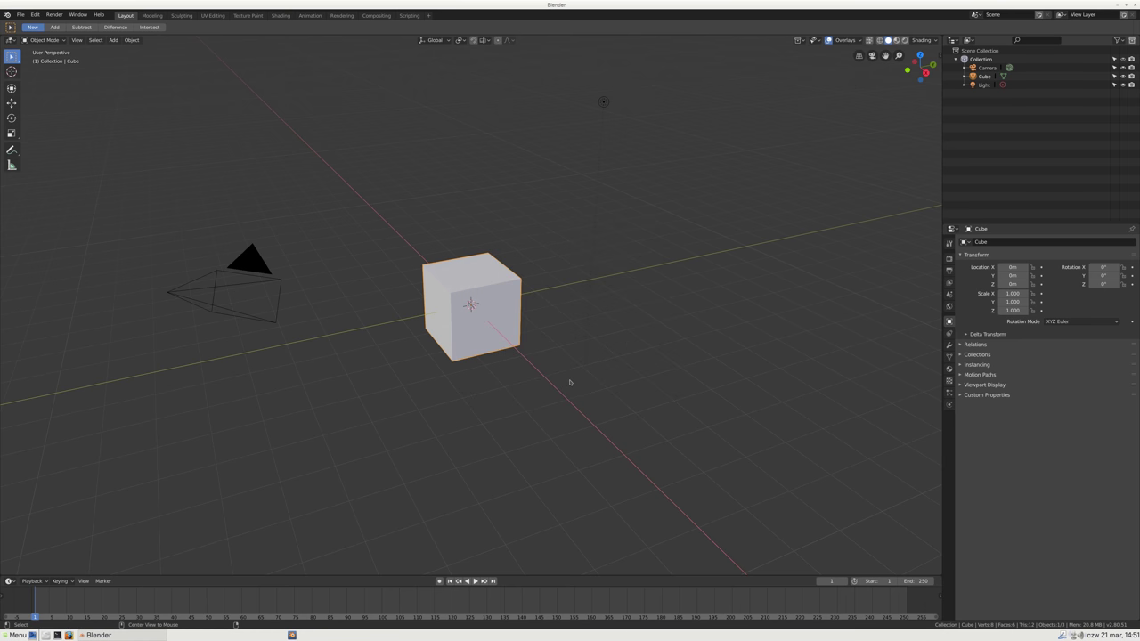
right_click(570, 383)
key("Escape")
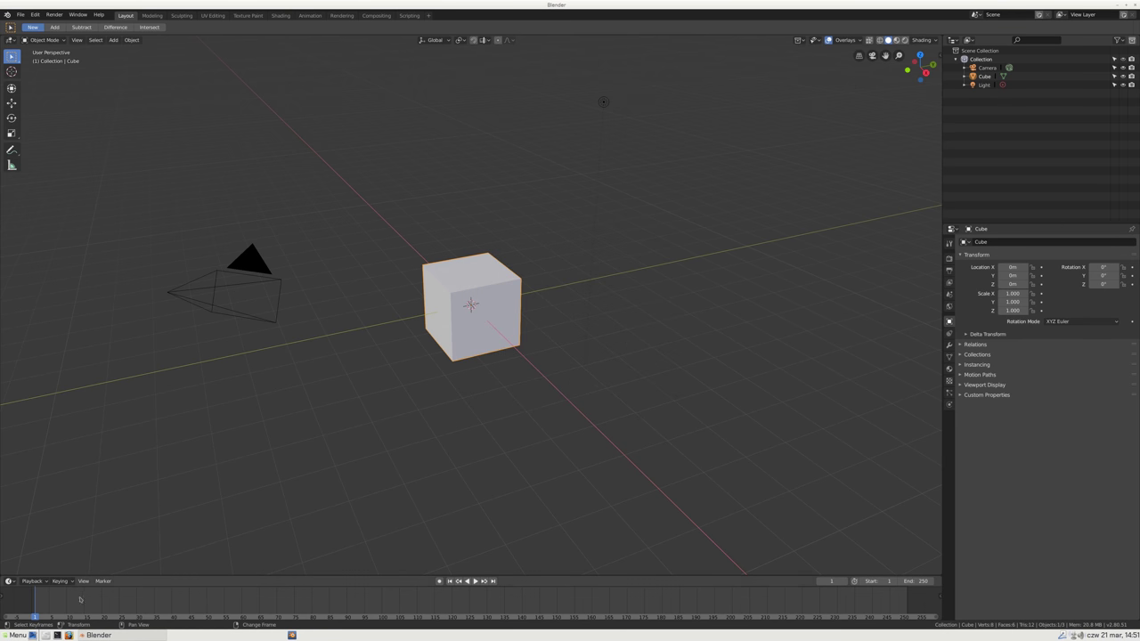
left_click(57, 635)
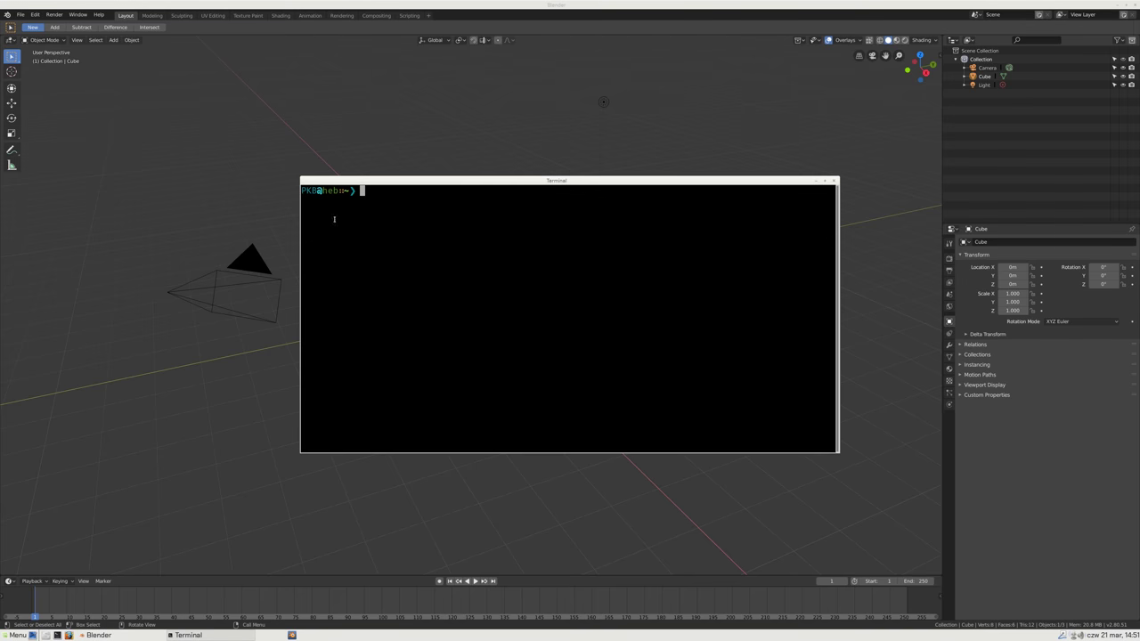
left_click_drag(334, 219, 106, 114)
key("ctrl+plus")
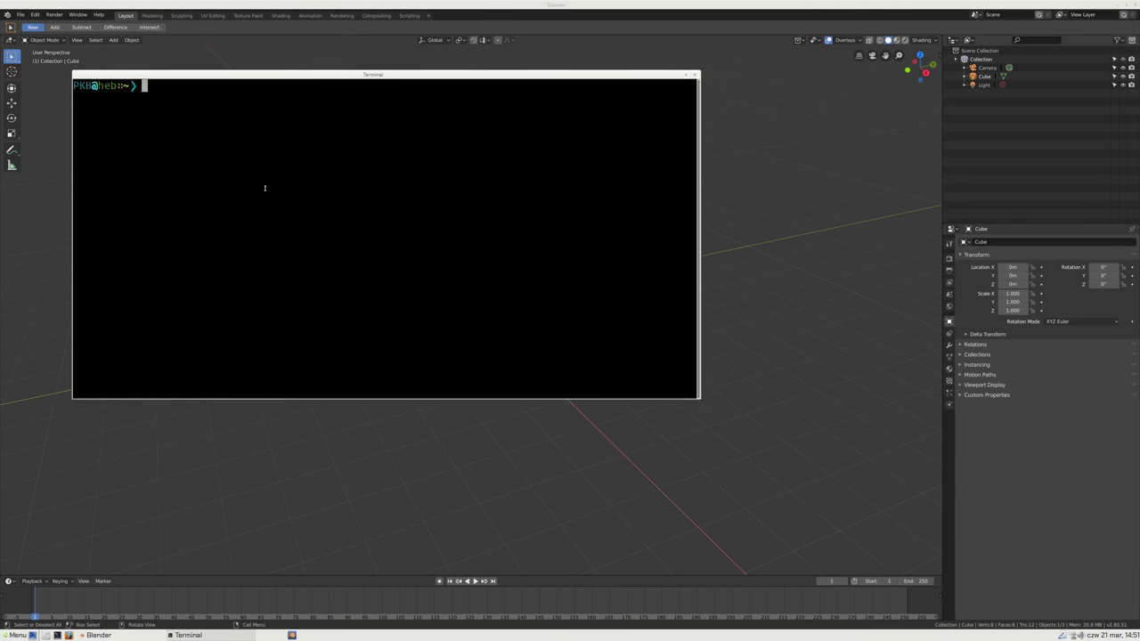
key("ctrl+plus")
key("ctrl+plus")
type("cd .config")
key("Return")
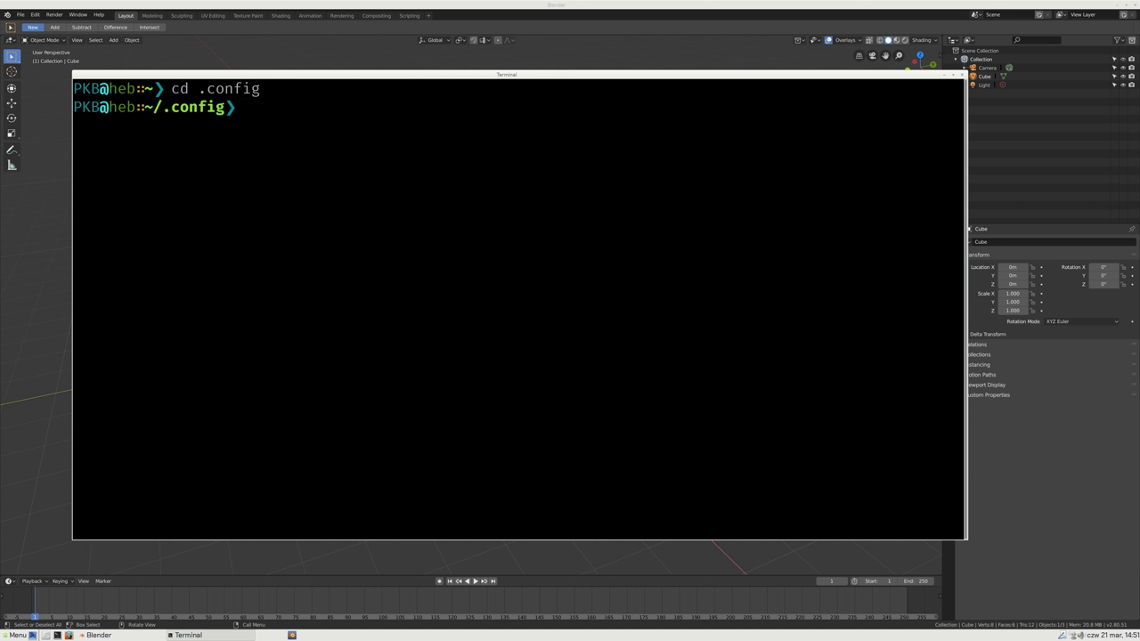
type("l")
key("Return")
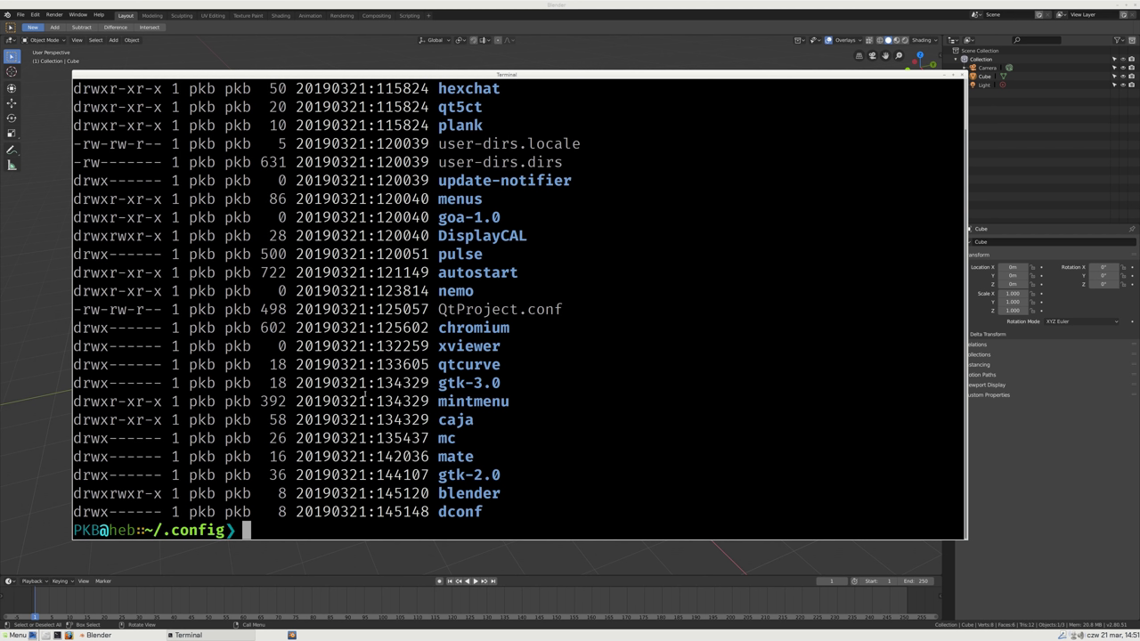
left_click_drag(438, 494, 496, 494)
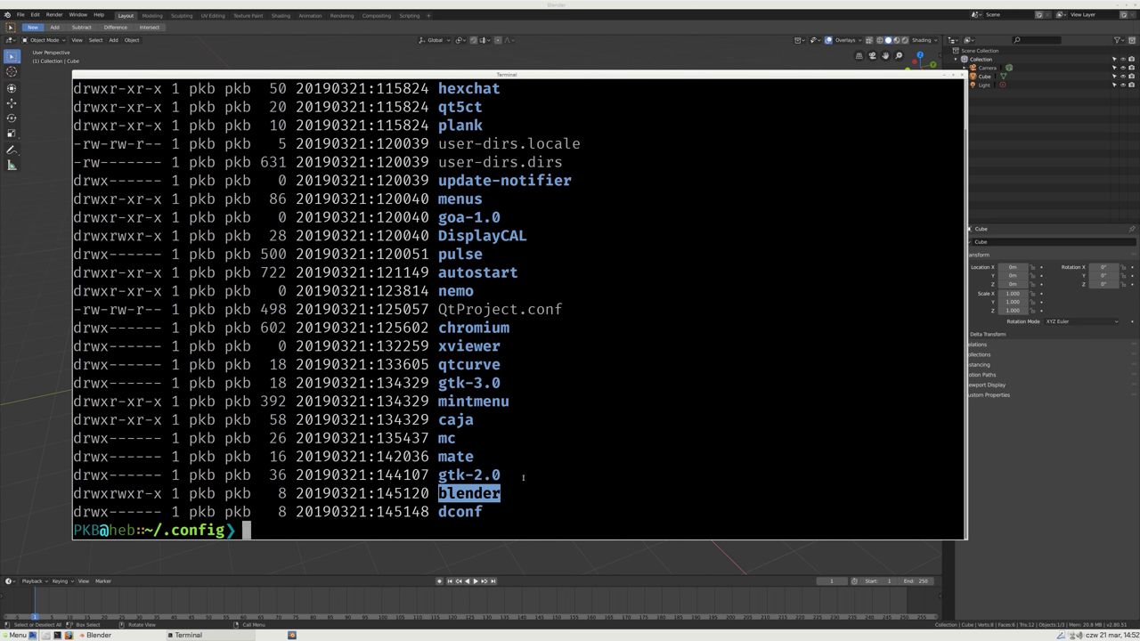
type("cd ble")
key("Tab")
key("Return")
type("ls")
key("Return")
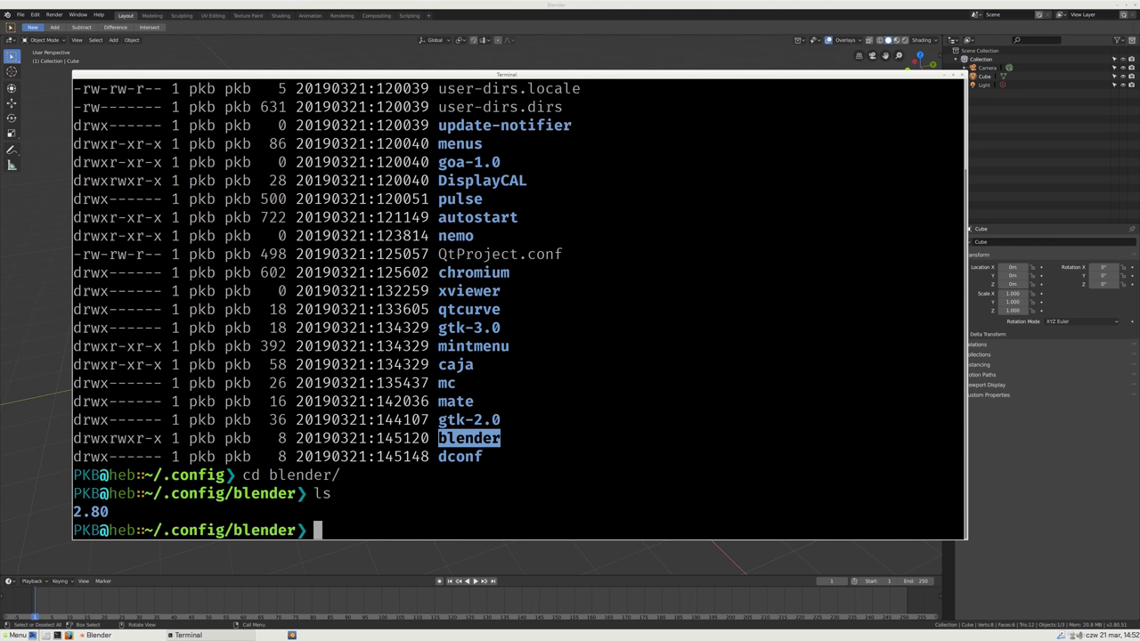
type("l")
key("Return")
type("cd 2")
key("Tab")
key("Return")
type("l")
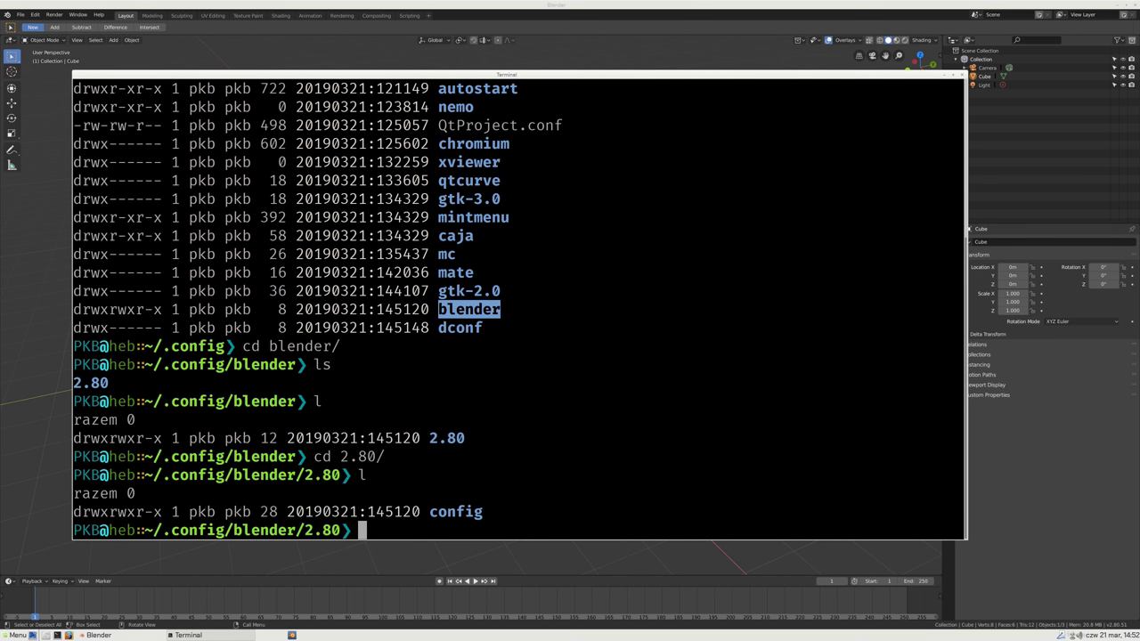
type("cd co")
key("Tab")
key("Return")
type("lender/2.80/config❯ l")
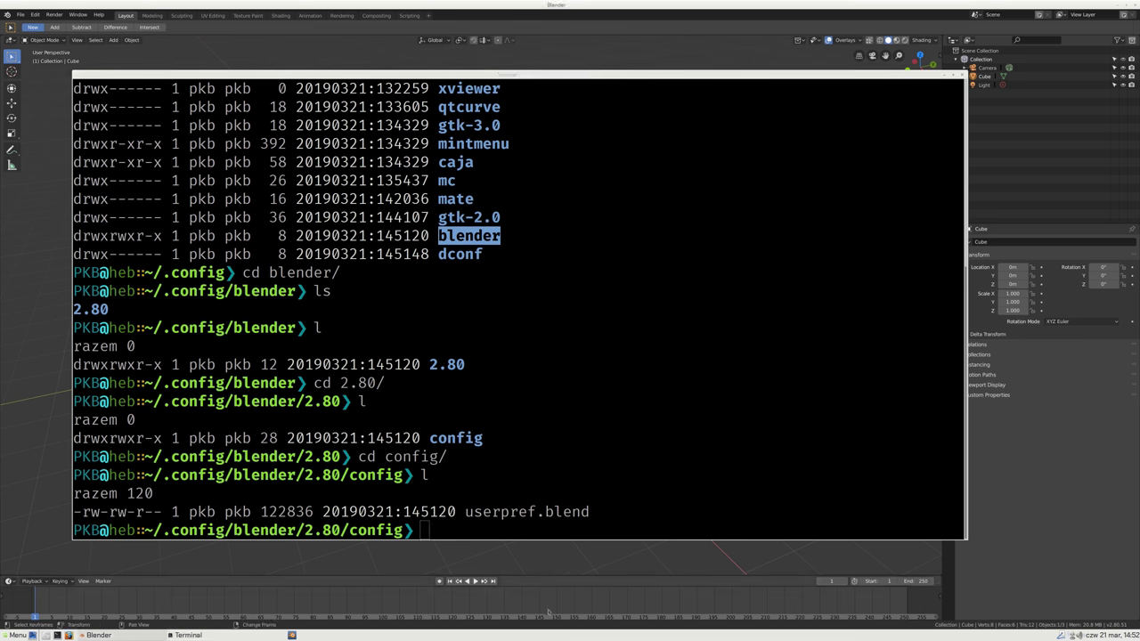
left_click_drag(464, 513, 590, 513)
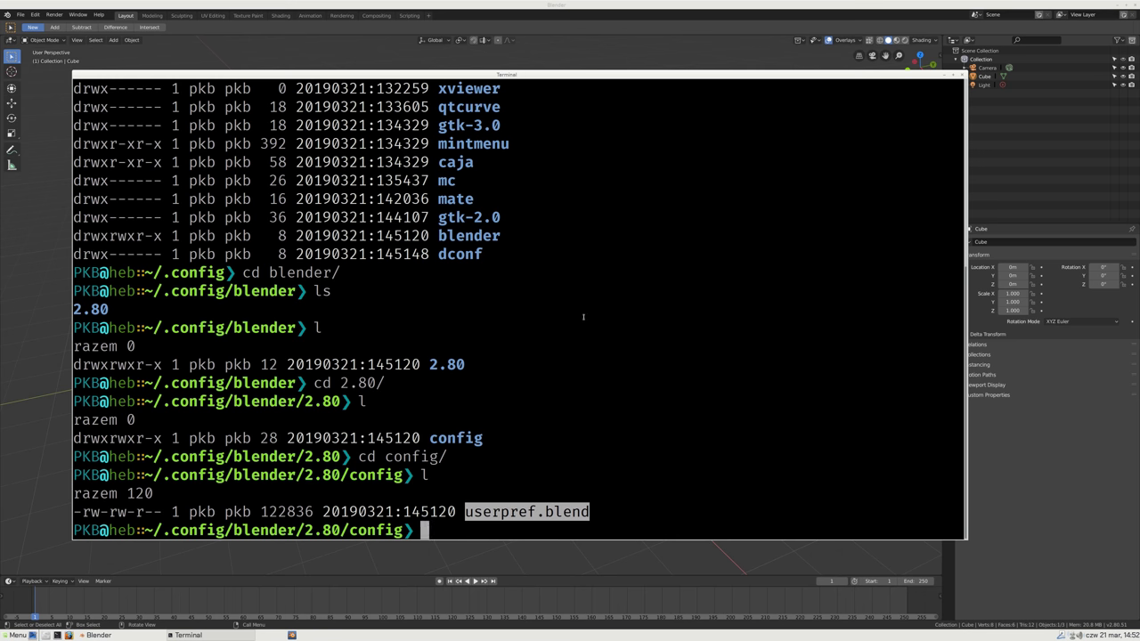
key("ctrl+d")
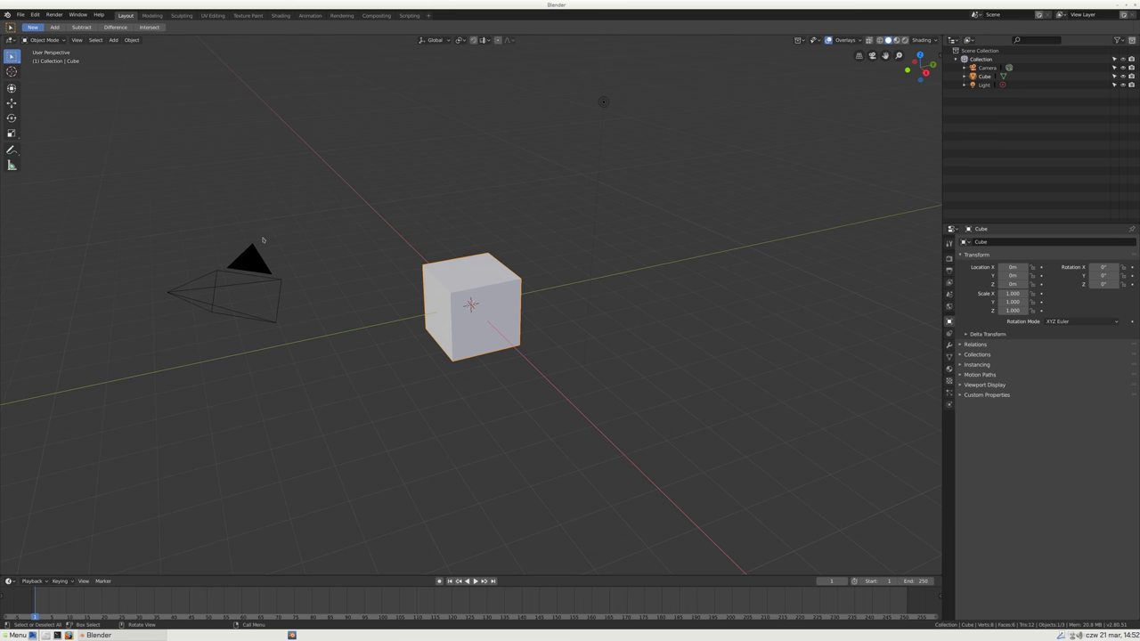
- Select the camera, cube and light in turn, deselect all, then reselect the camera
left_click(252, 265)
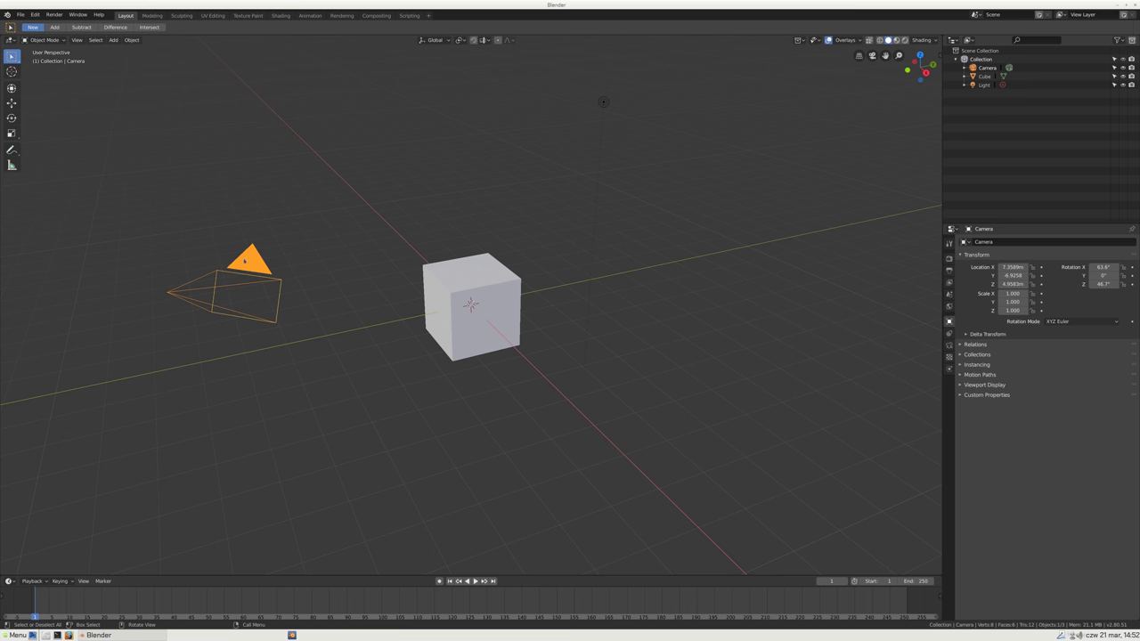
left_click(461, 289)
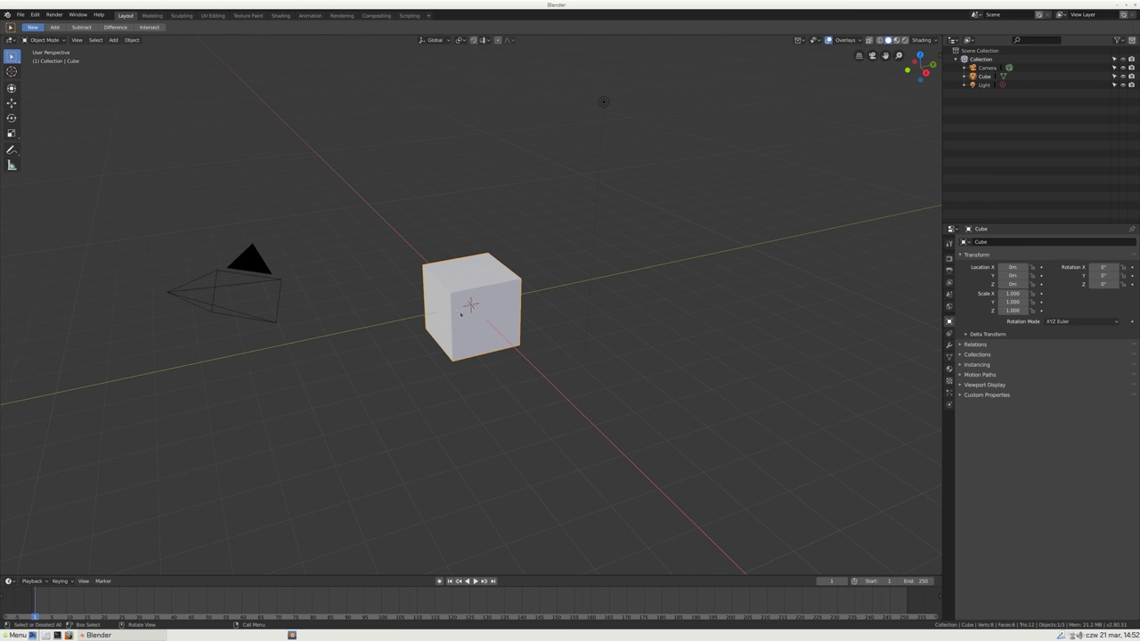
left_click(602, 103)
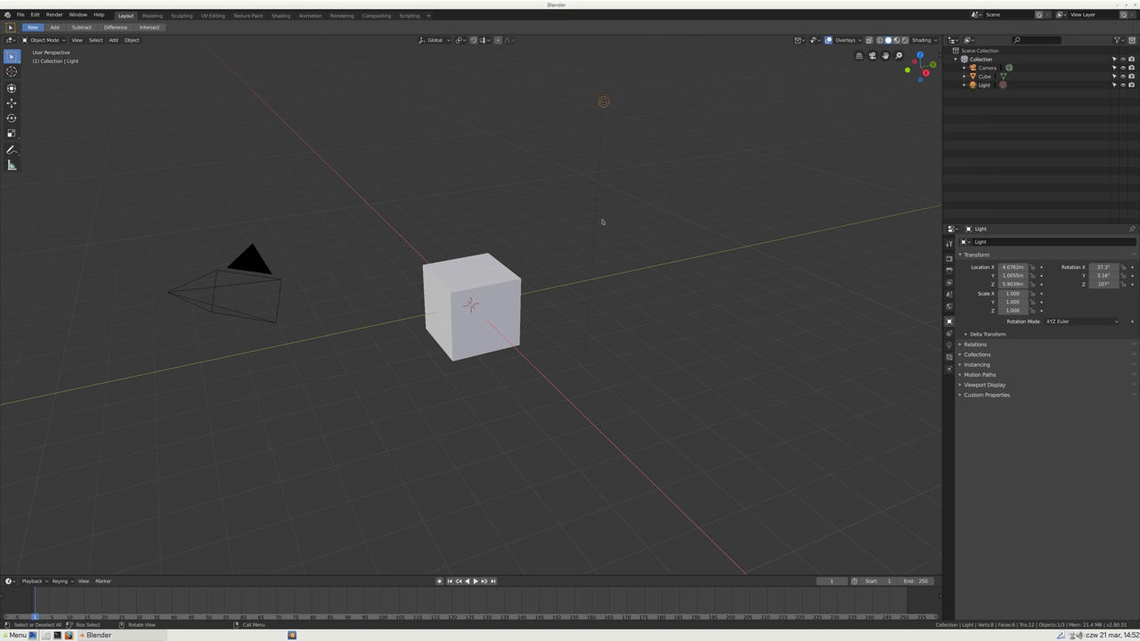
left_click(450, 163)
key("alt")
left_click(290, 261)
scroll("down", 3)
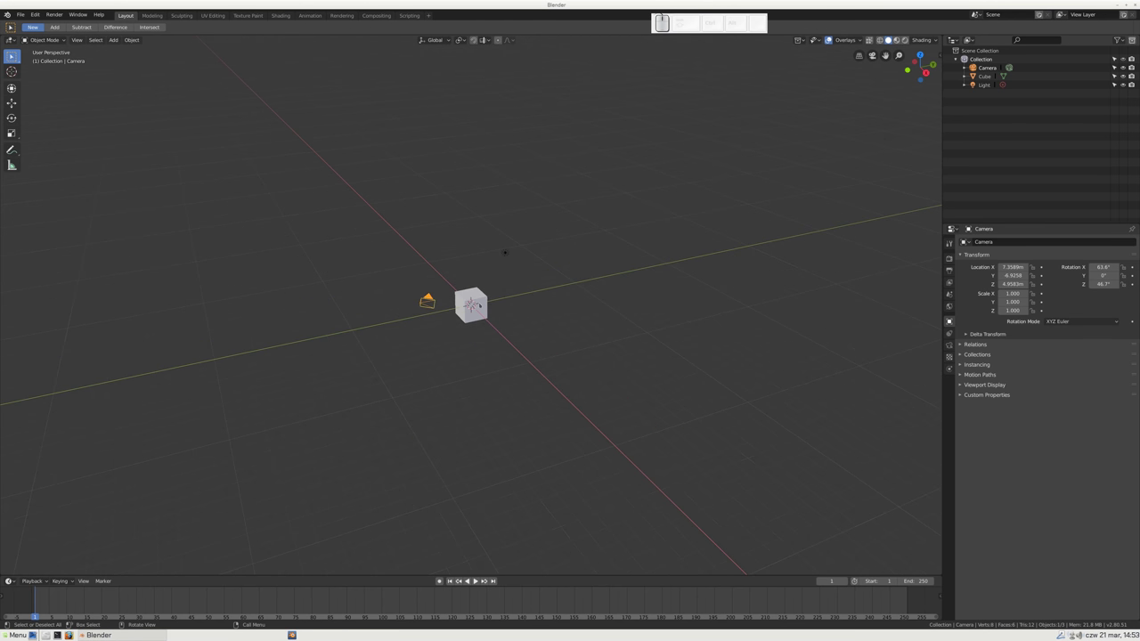
scroll("up", 3)
scroll("down", 3)
scroll("up", 3)
scroll("down", 3)
scroll("up", 3)
scroll("up", 3)
scroll("down", 3)
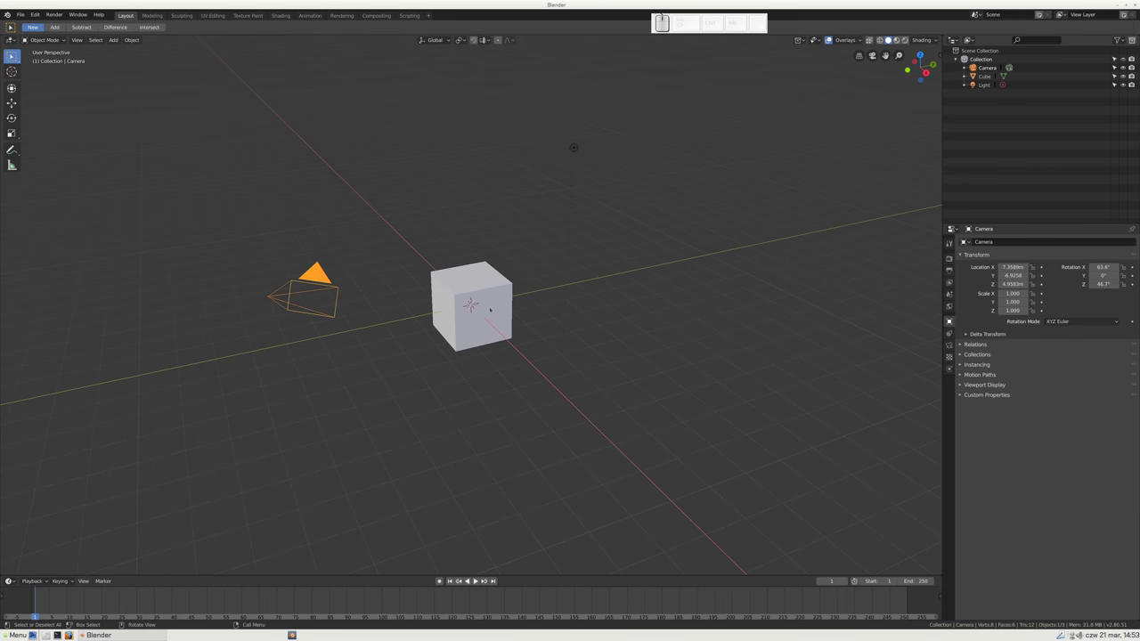
scroll("up", 3)
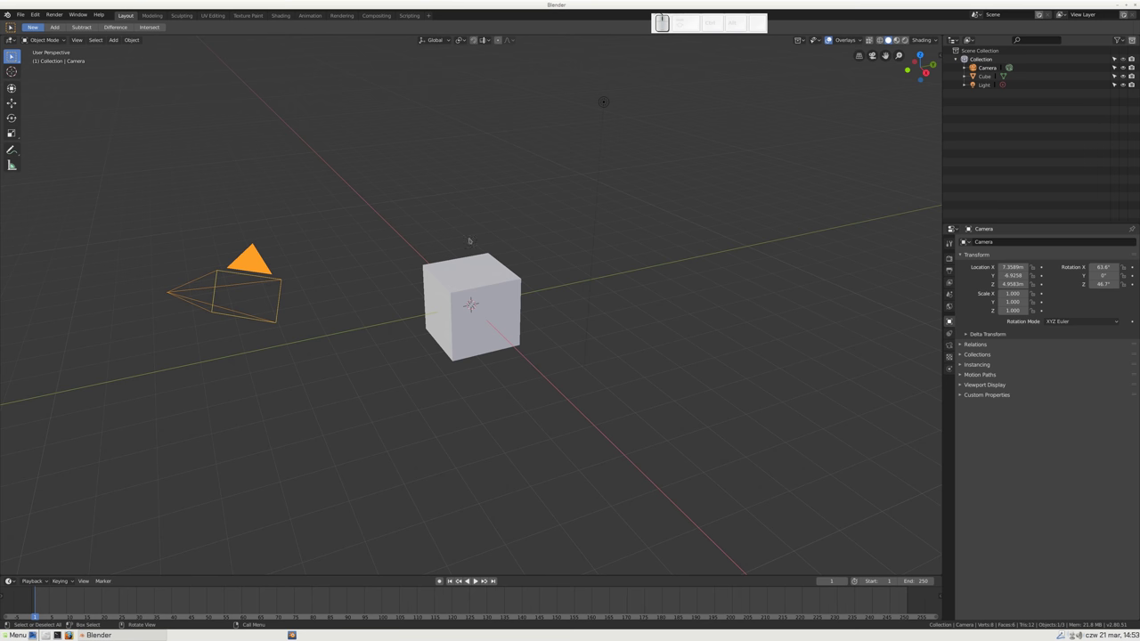
- Select the cube and bring up its right-click context menu, leaving it unchanged
left_click(456, 360)
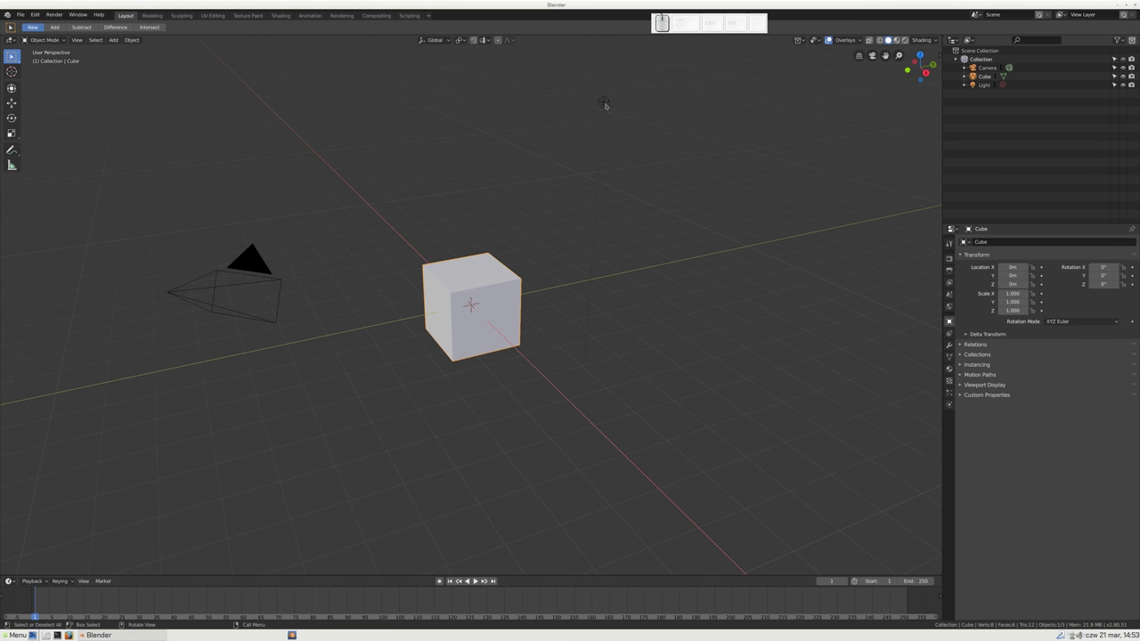
right_click(605, 105)
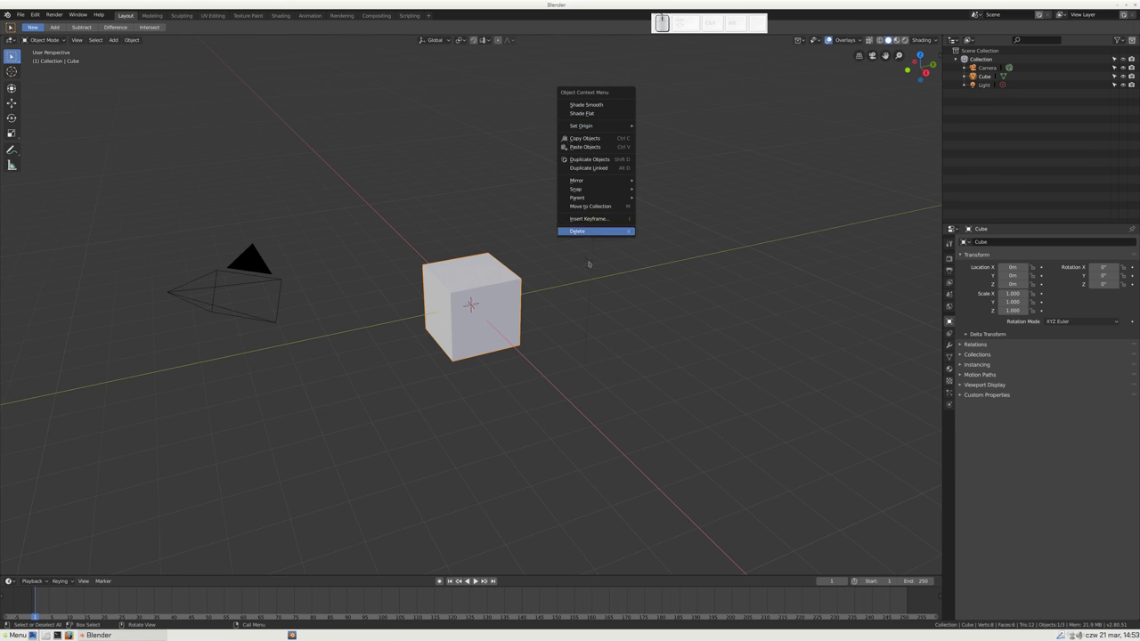
left_click(583, 110)
right_click(614, 101)
right_click(546, 93)
right_click(662, 119)
right_click(557, 135)
right_click(650, 134)
right_click(303, 199)
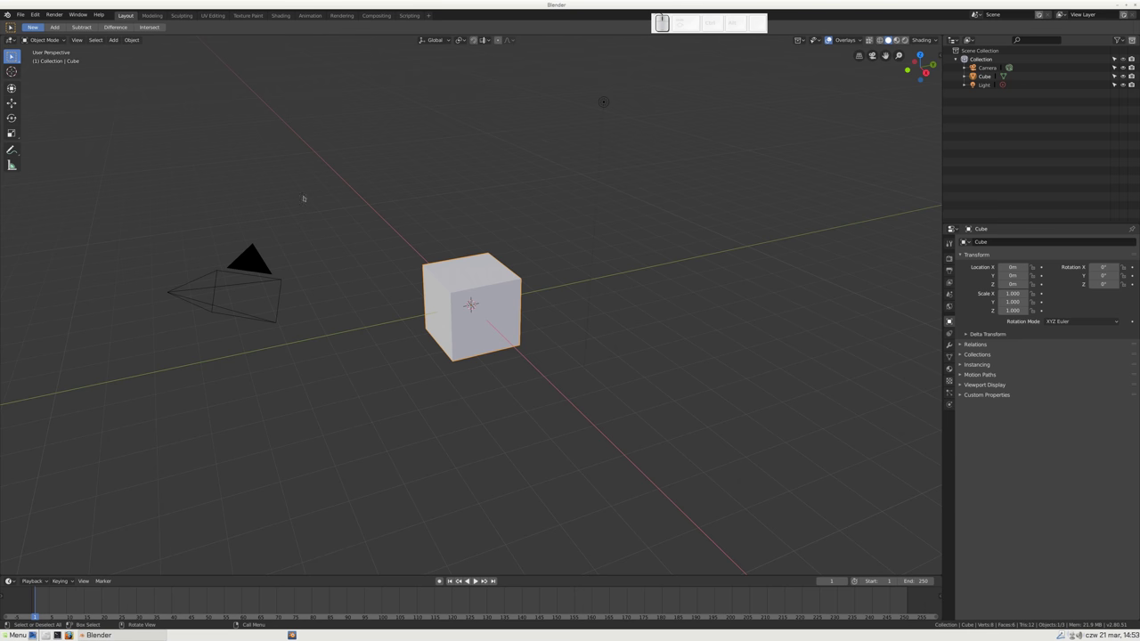
- Reselect the camera and then the cube, and open the Edit menu
left_click(243, 269)
left_click(453, 286)
left_click(35, 14)
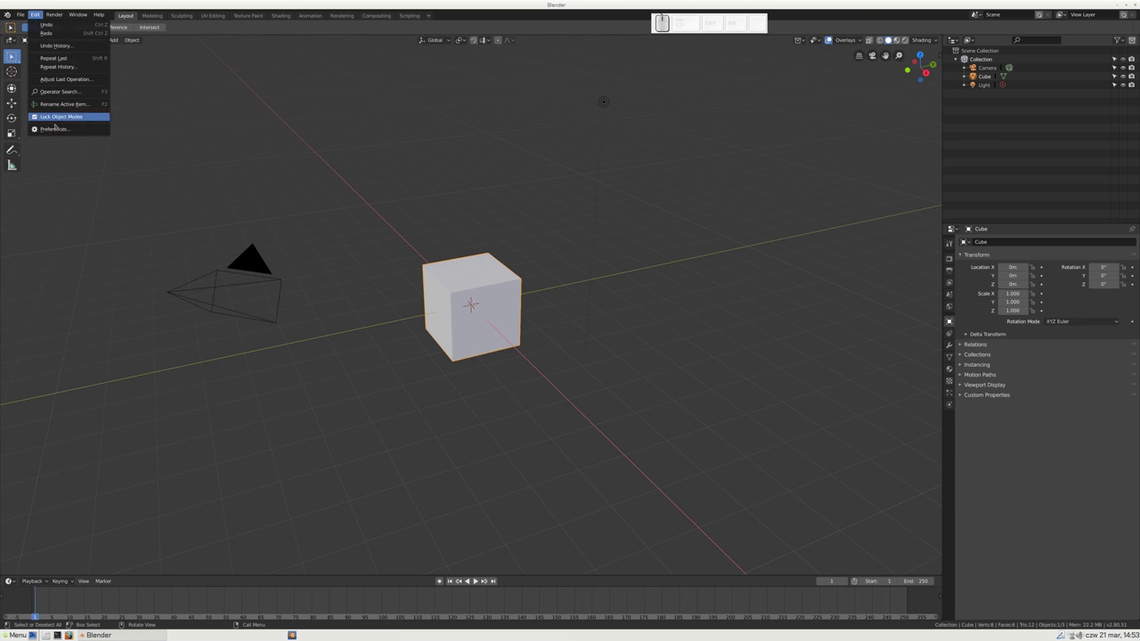
- Set the interface Resolution Scale to 2.00 in Preferences, then reposition and close the window
left_click(53, 129)
left_click(216, 45)
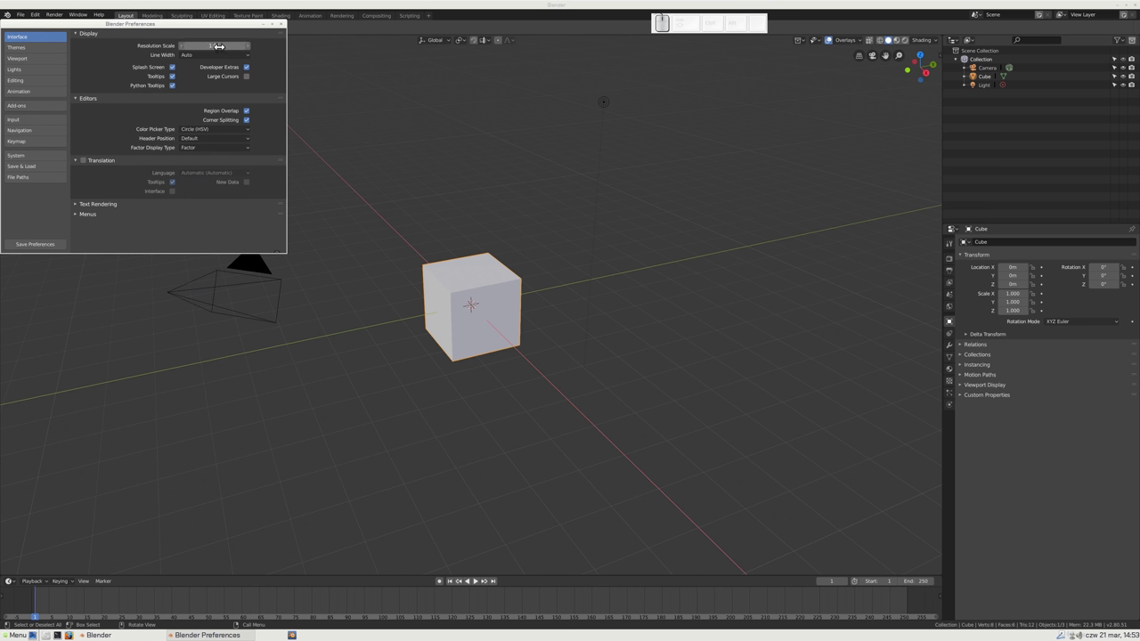
key("BackSpace")
type("2")
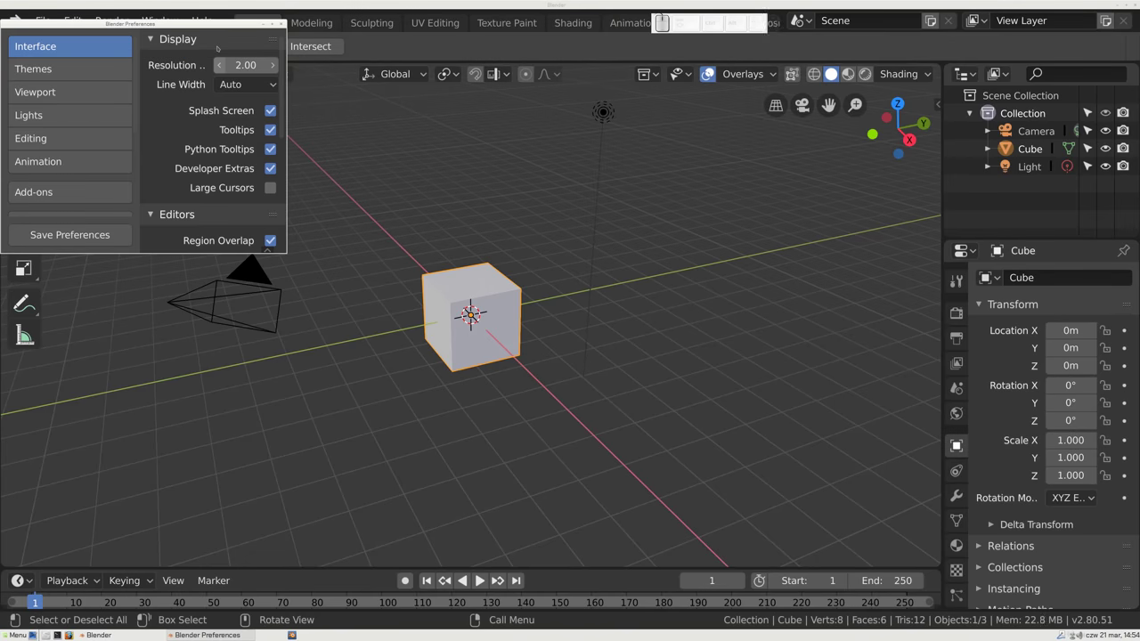
left_click_drag(228, 212, 445, 342)
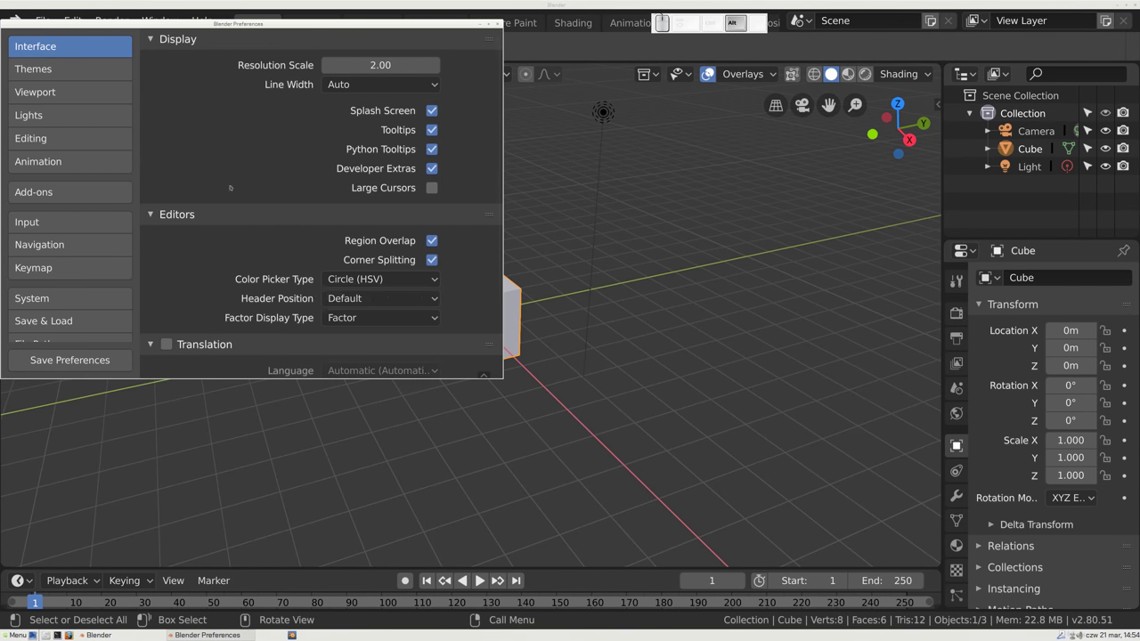
left_click_drag(446, 341, 709, 406)
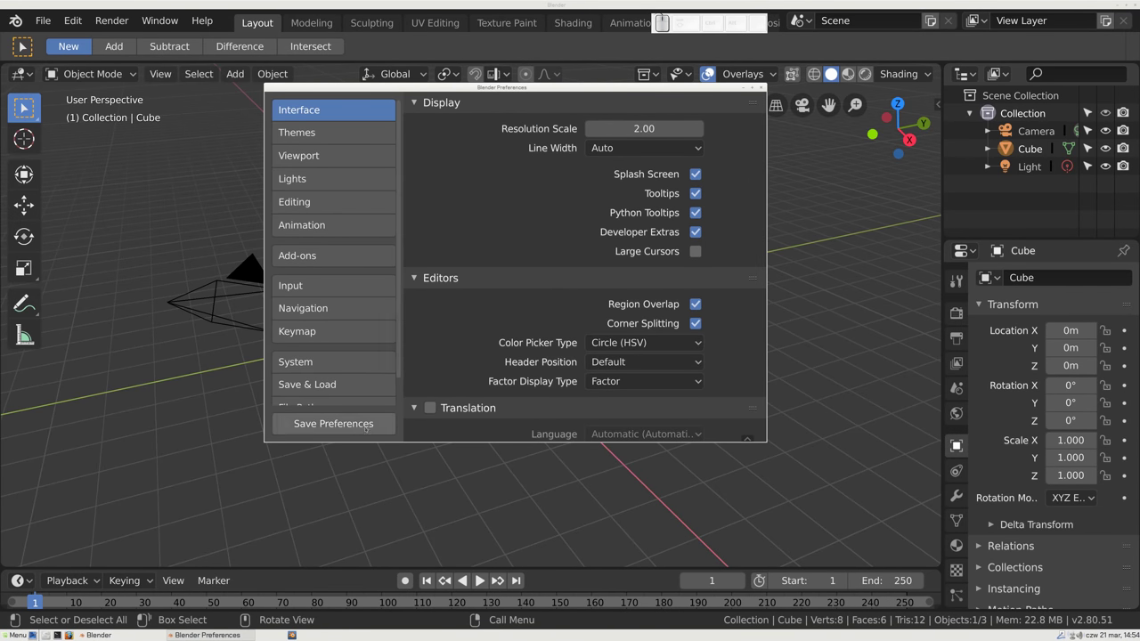
left_click(762, 87)
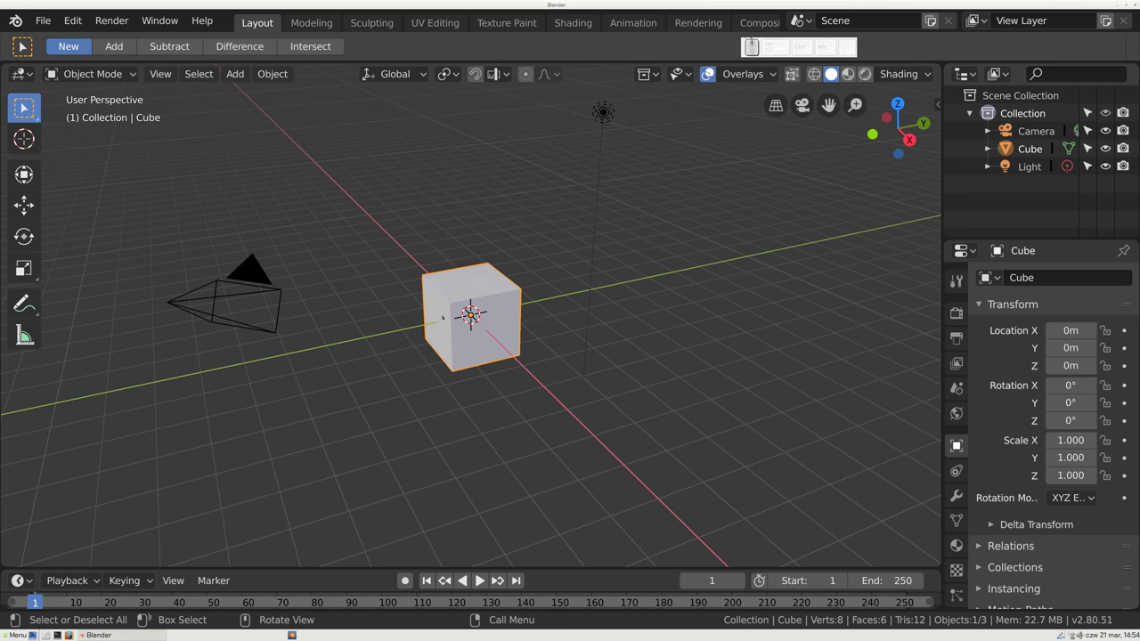
left_click_drag(407, 334, 453, 335)
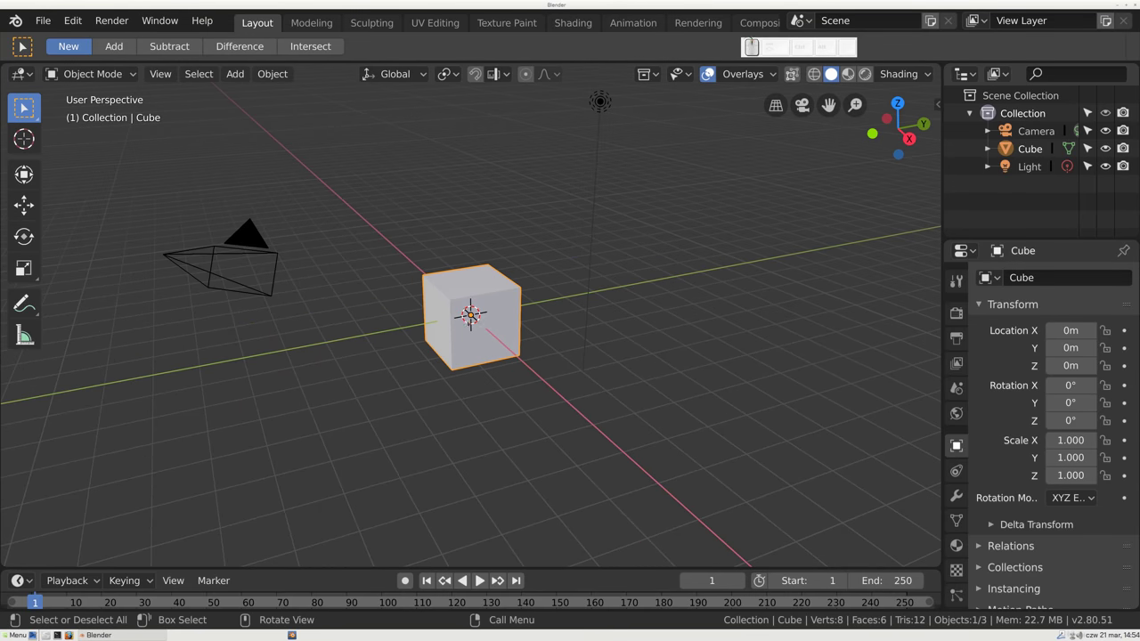
scroll("down", 3)
scroll("down", 3)
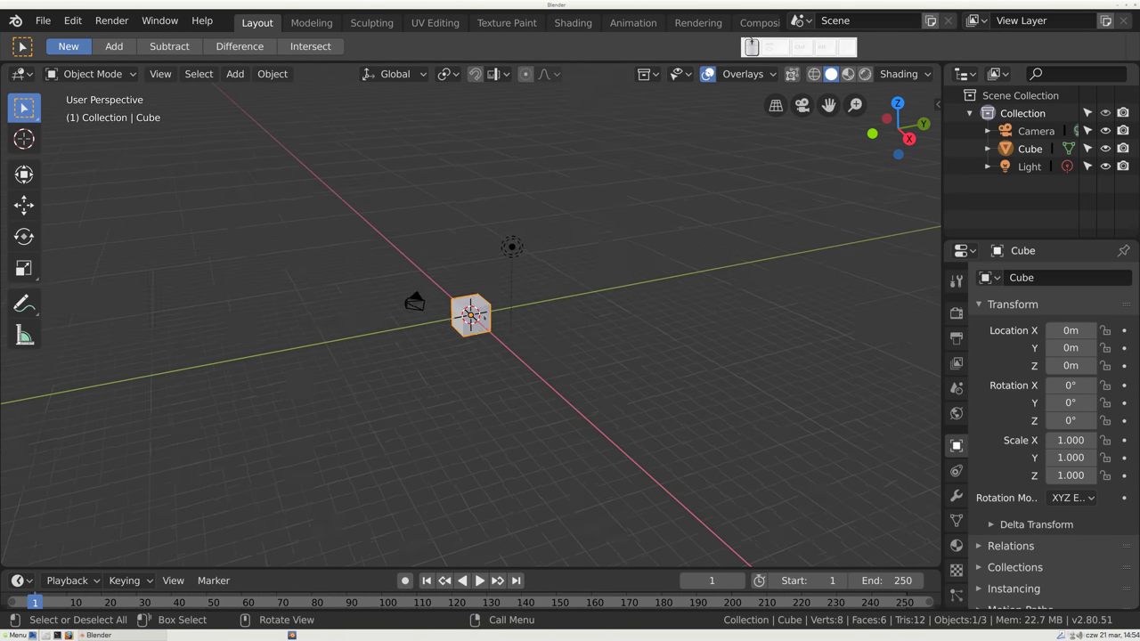
scroll("up", 3)
scroll("down", 3)
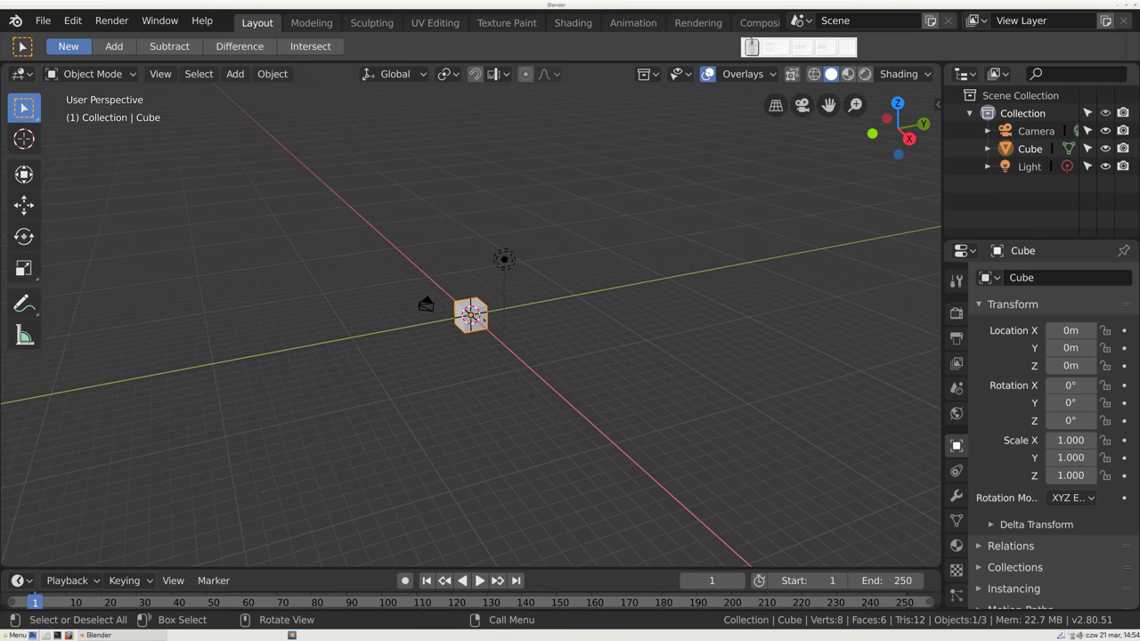
scroll("down", 3)
scroll("down", 3)
scroll("down", 3)
scroll("down", 3)
scroll("down", 3)
scroll("down", 3)
scroll("down", 3)
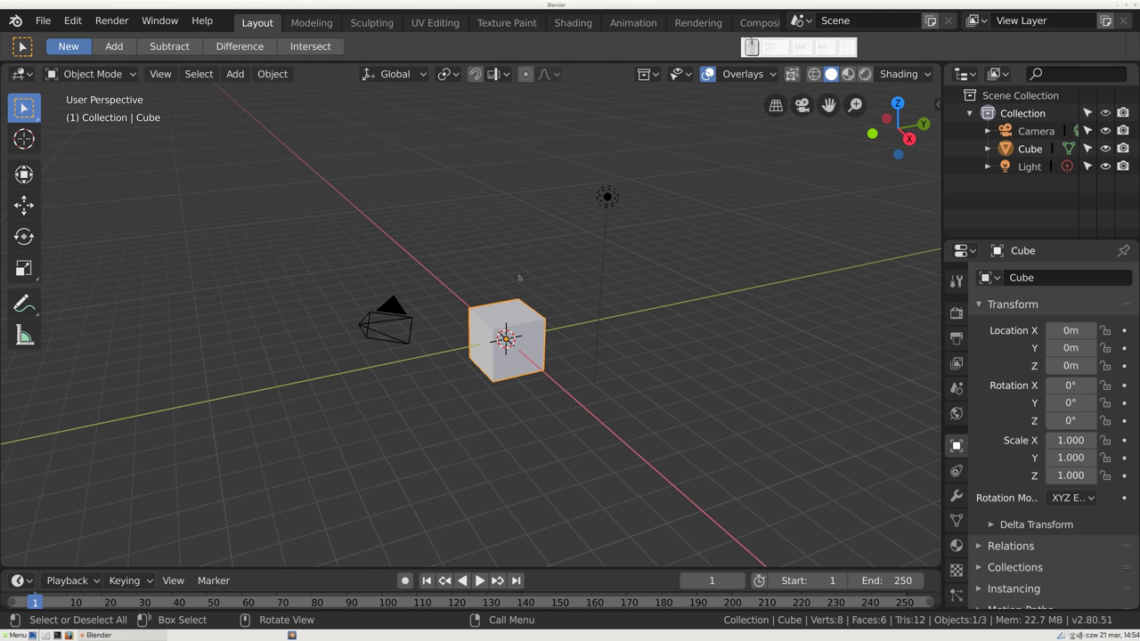
left_click_drag(535, 348, 495, 347)
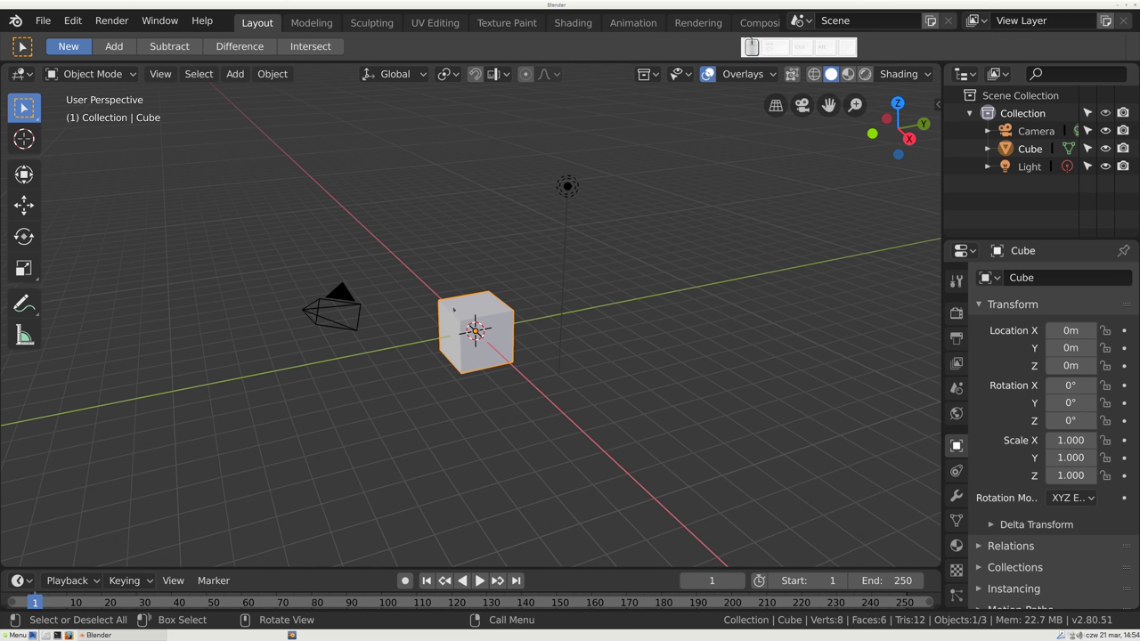
- Pan the view right, zoom out, and orbit down to a lower, flatter angle on the scene
key("shift")
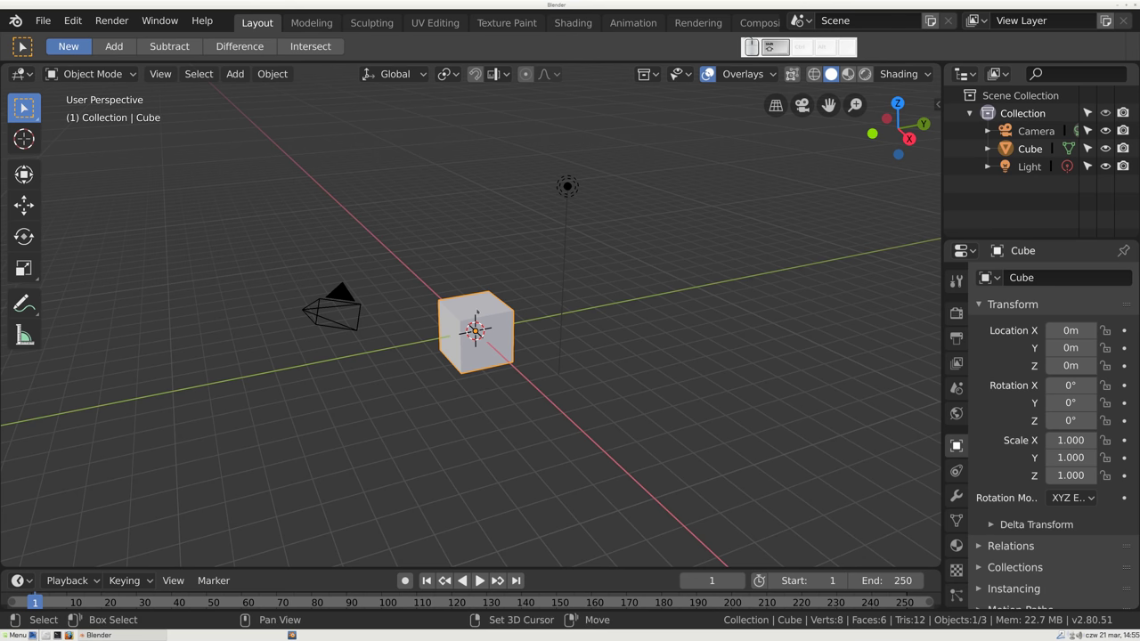
left_click_drag(478, 312, 510, 303)
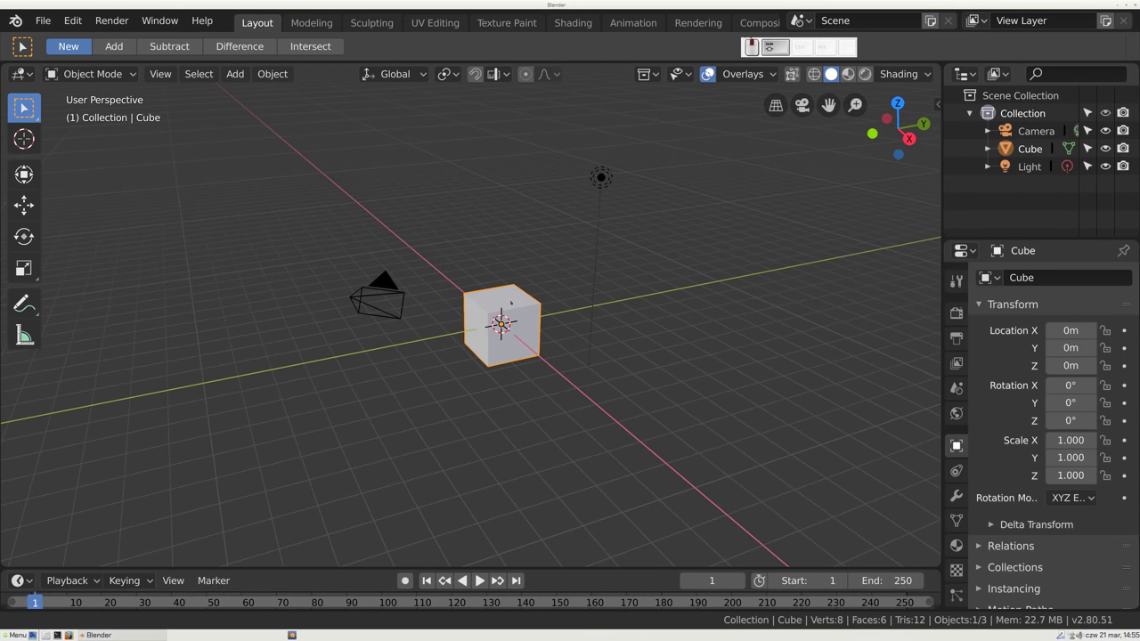
scroll("down", 3)
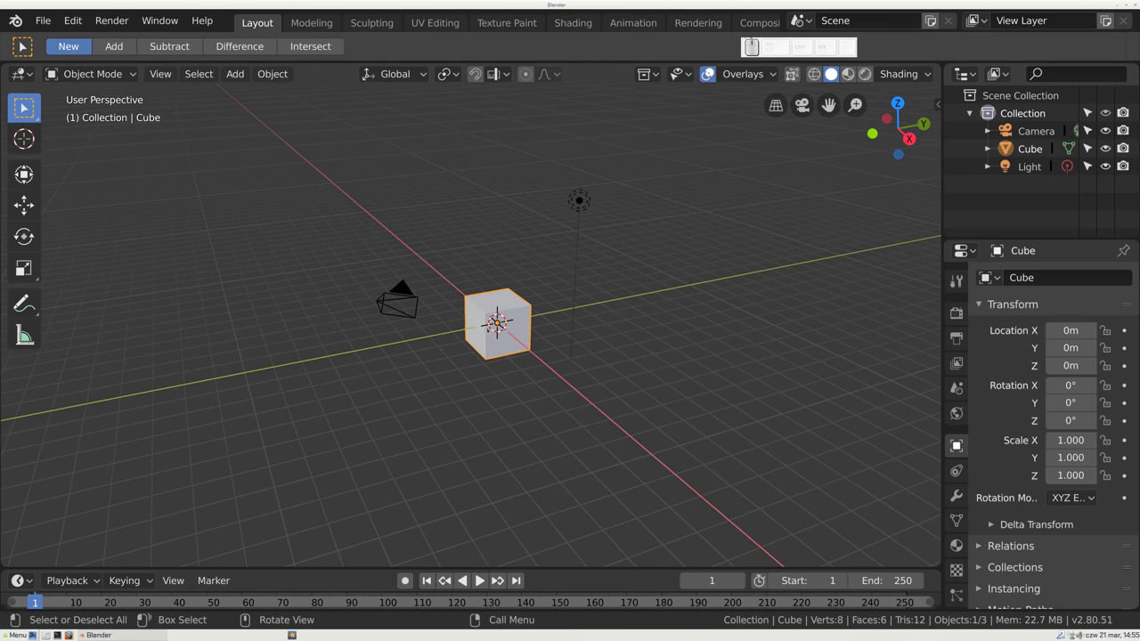
left_click_drag(522, 352, 459, 438)
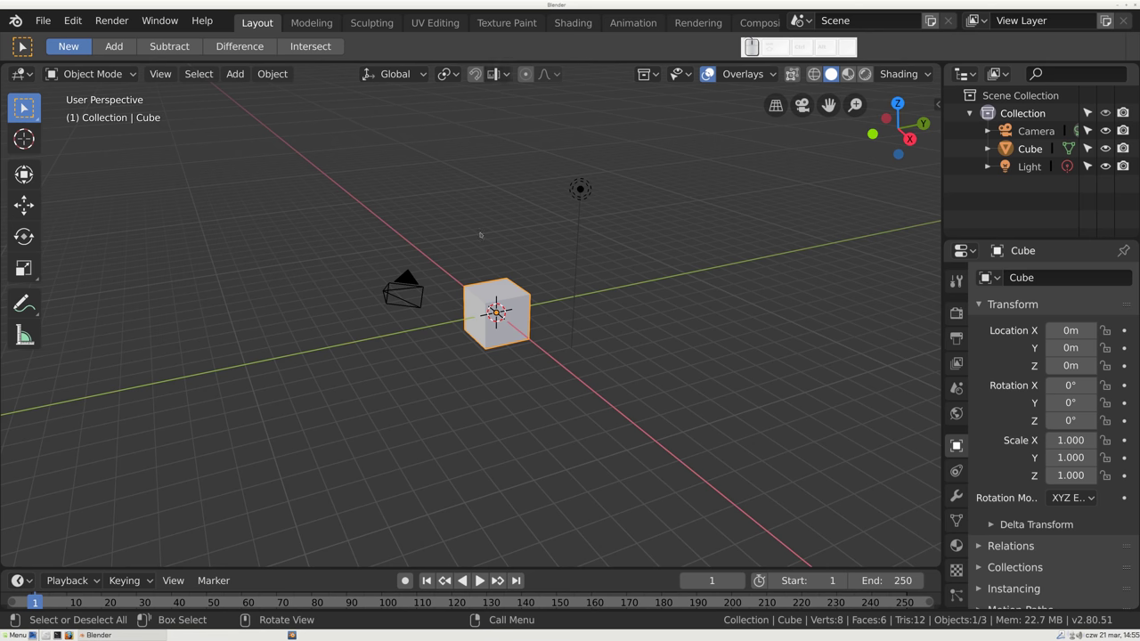
left_click_drag(898, 129, 900, 132)
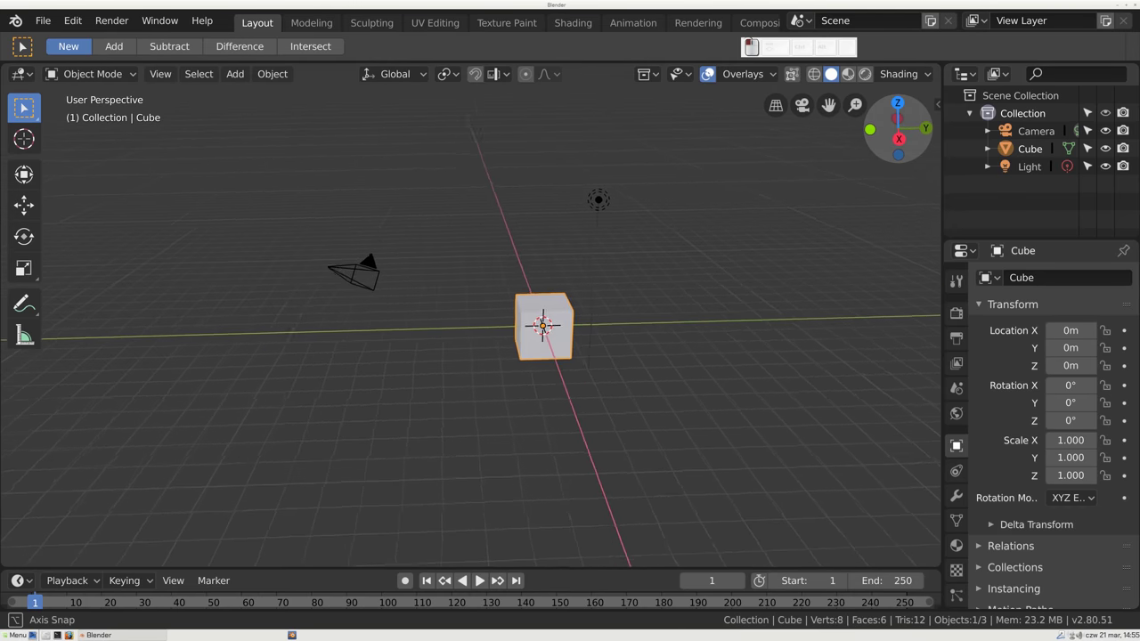
- Orbit lower, then snap to the Right orthographic view and pan it up and left
left_click_drag(900, 132, 903, 196)
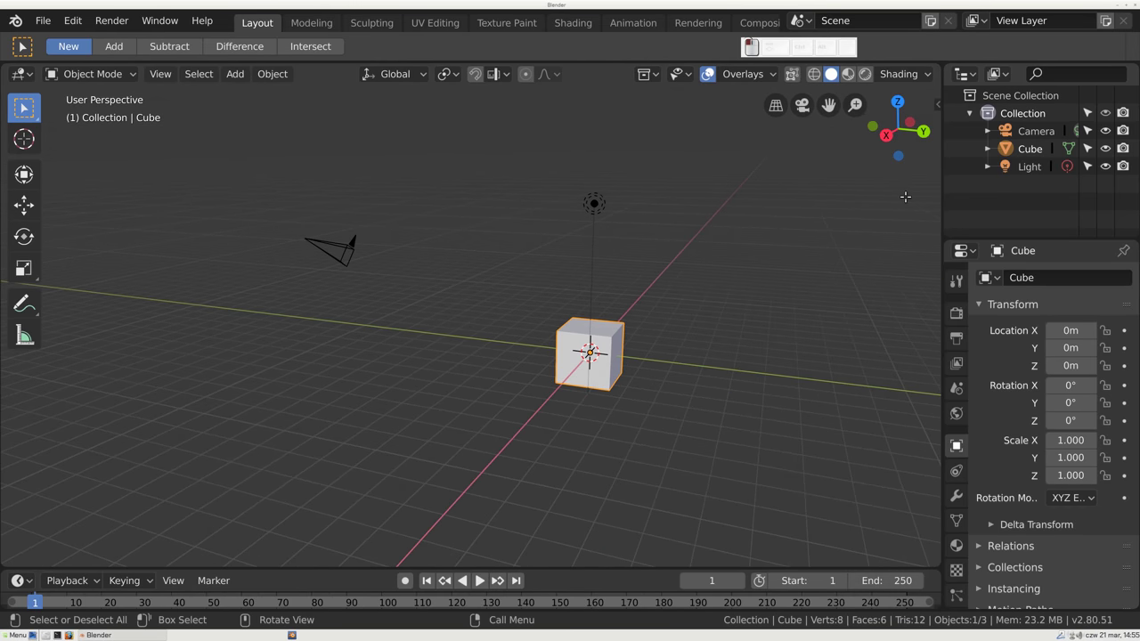
left_click_drag(890, 117, 887, 135)
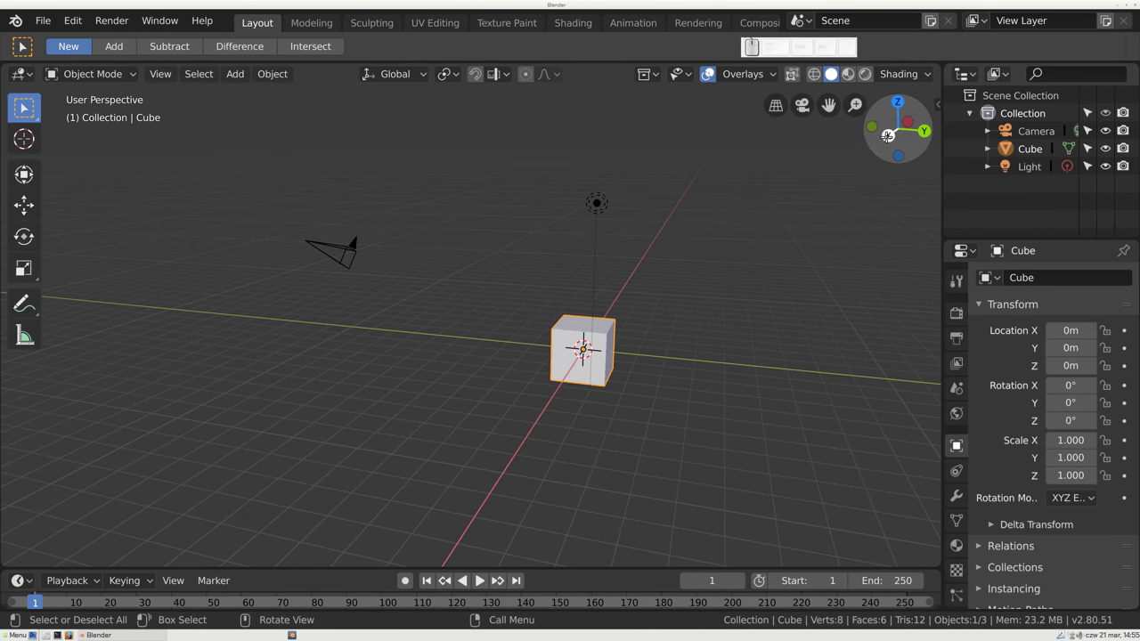
left_click(887, 135)
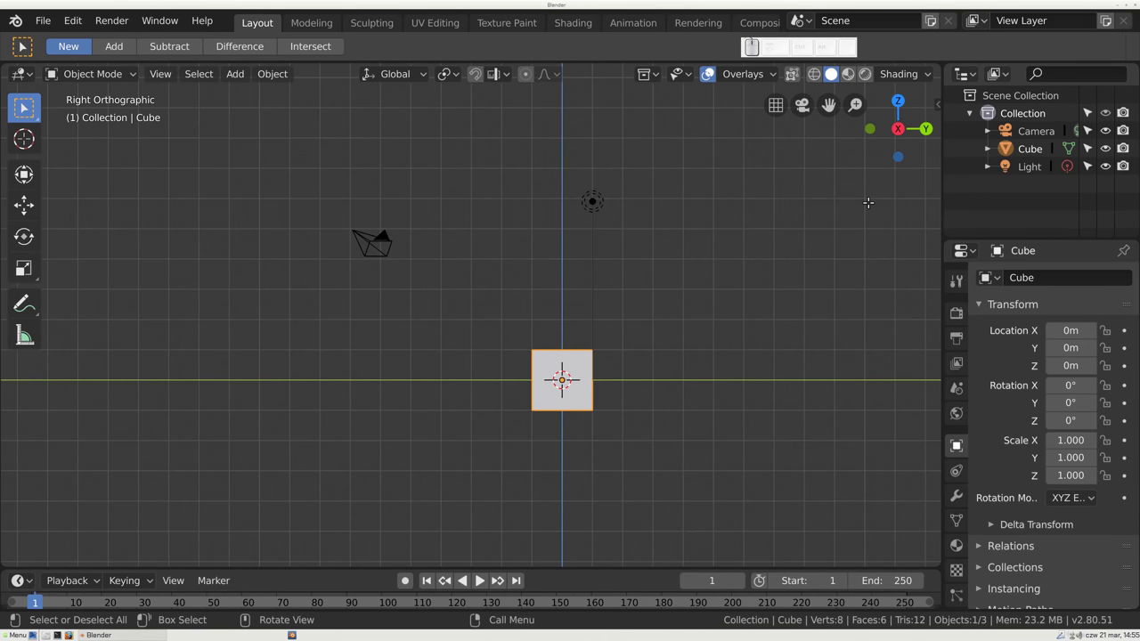
left_click_drag(674, 362, 631, 326)
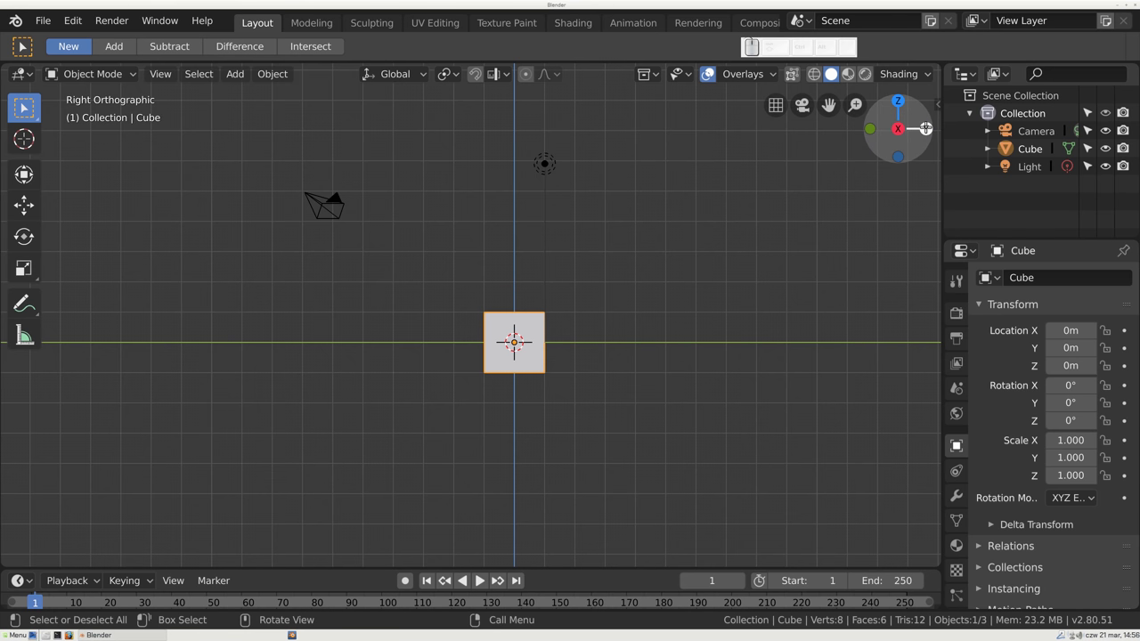
- Switch to the Back orthographic view and flip repeatedly between Back and Front views
left_click(926, 129)
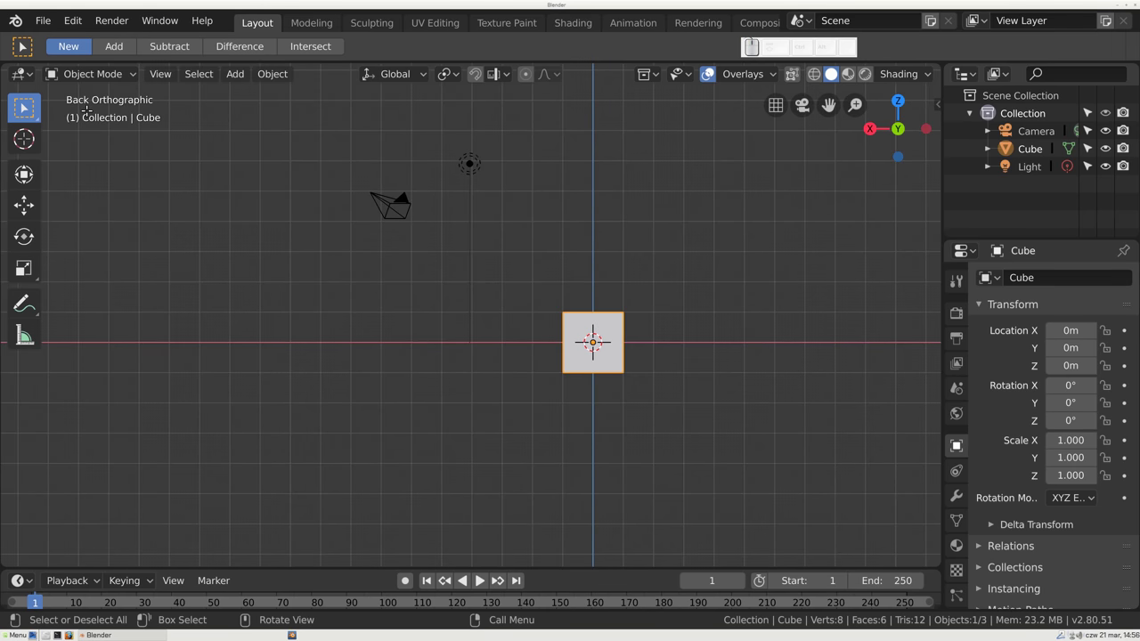
left_click_drag(898, 131, 898, 154)
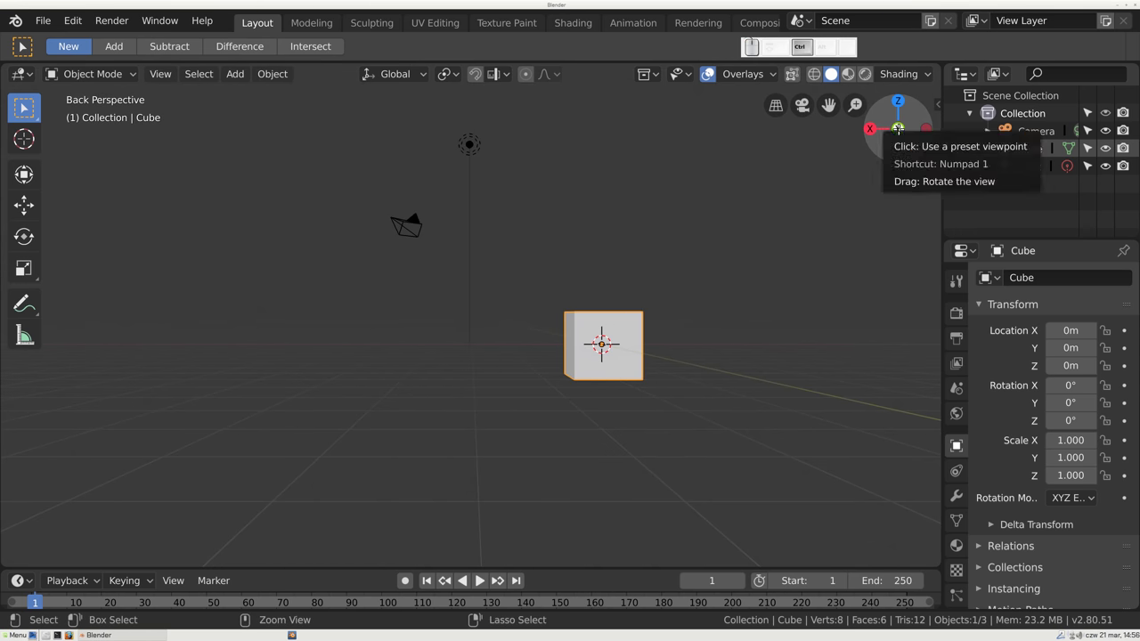
left_click(898, 128)
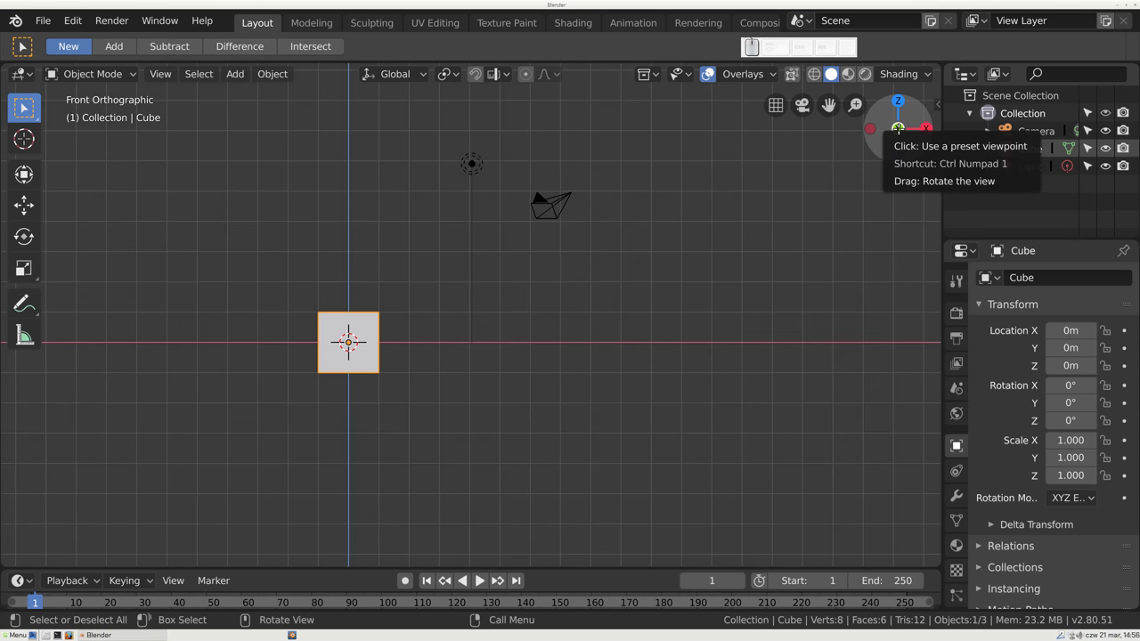
left_click(898, 129)
left_click(898, 128)
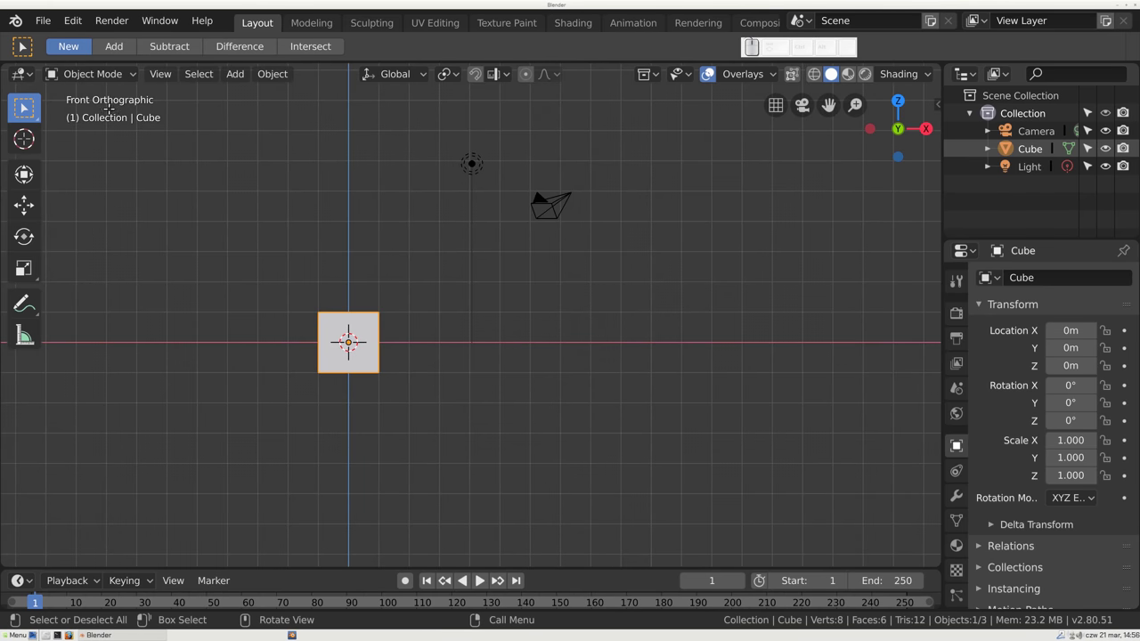
left_click(898, 128)
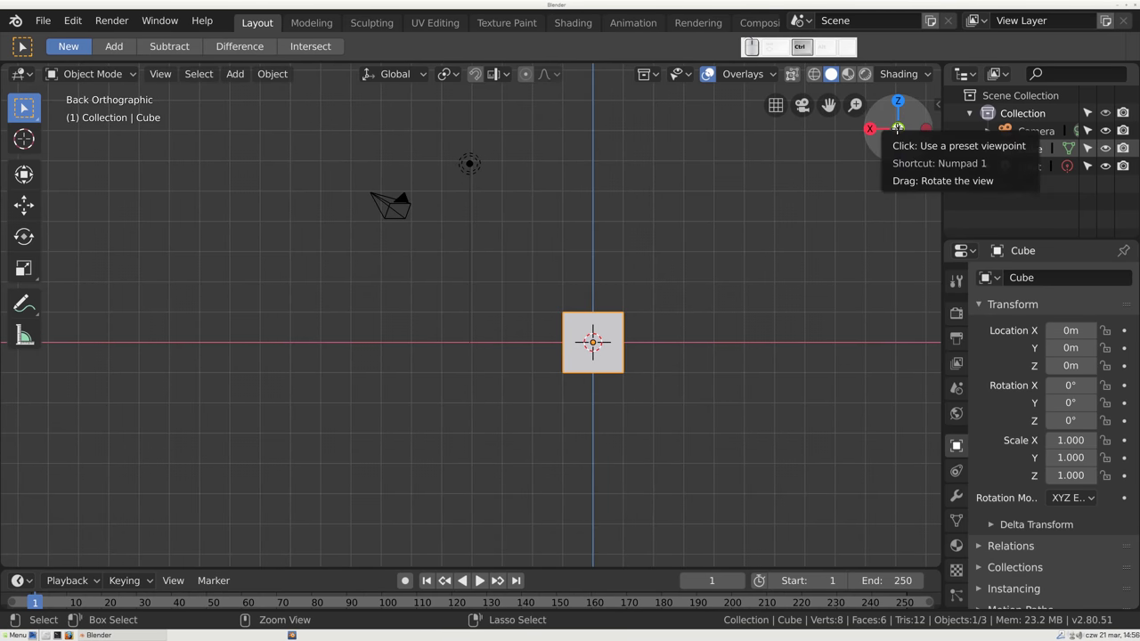
left_click(898, 129)
- Rotate through the Top and Bottom views, then orbit back to User Perspective
left_click_drag(897, 128, 896, 129)
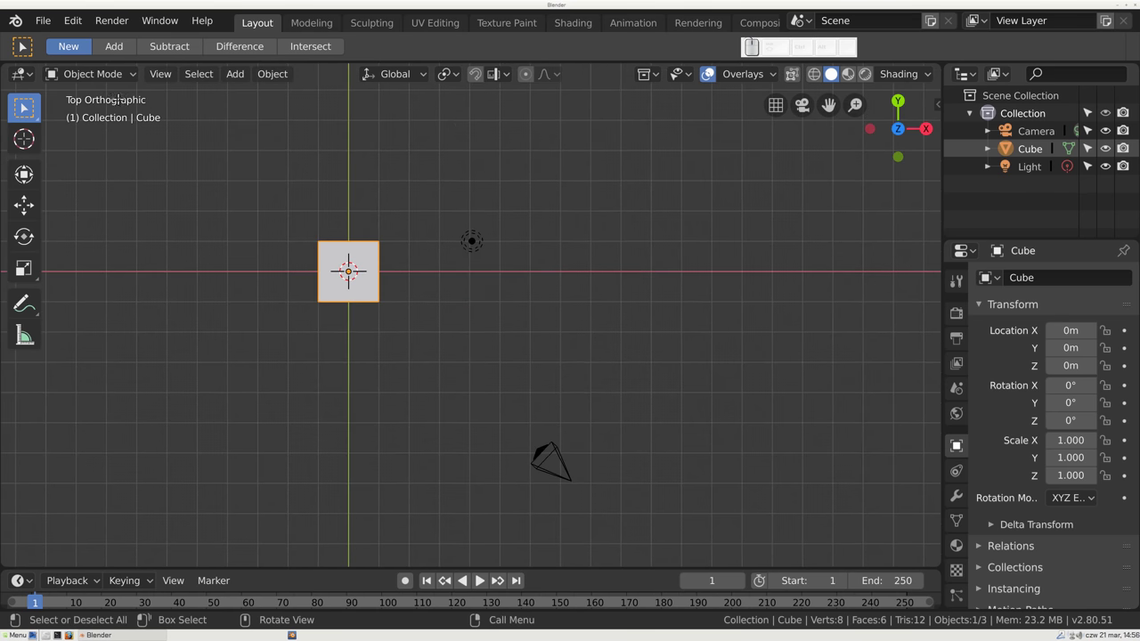
left_click_drag(898, 128, 706, 172)
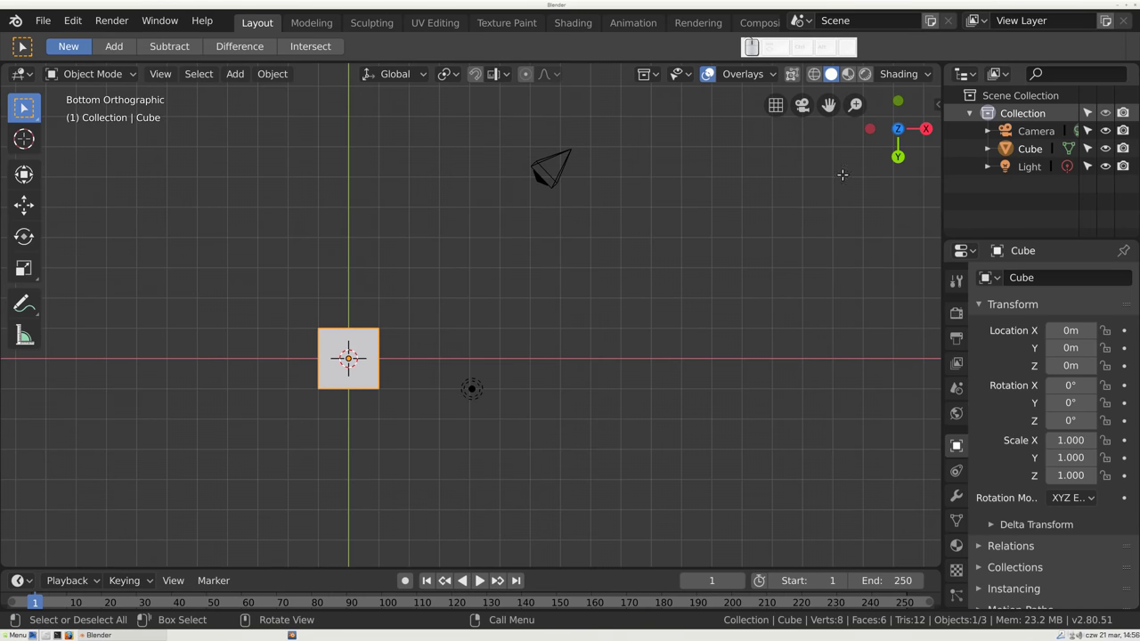
key("KP_7")
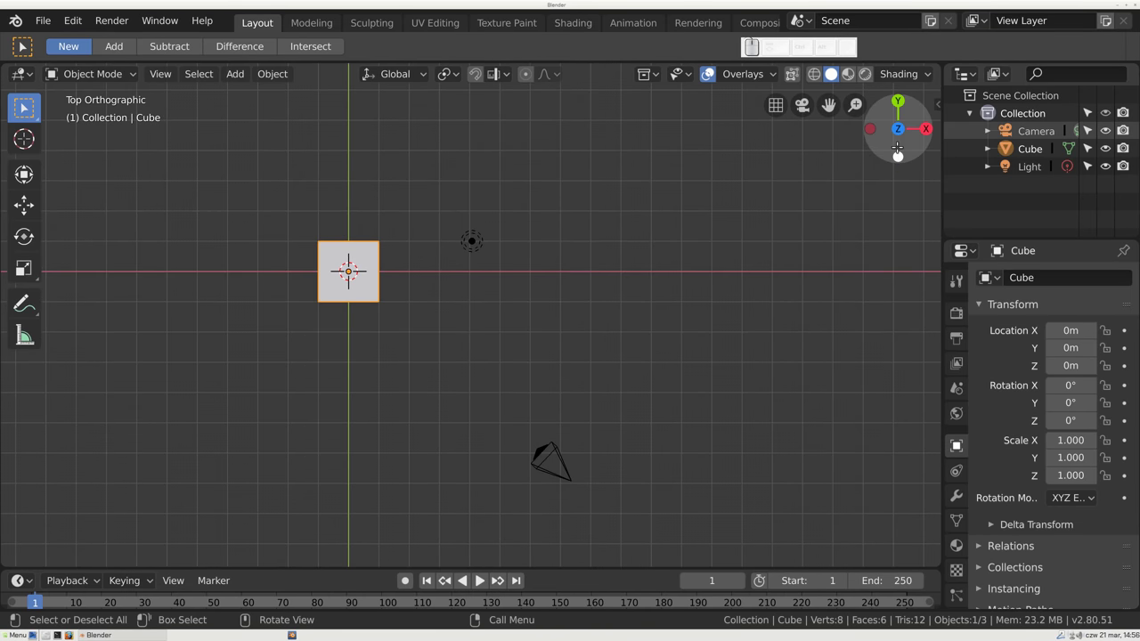
left_click_drag(898, 150, 898, 133)
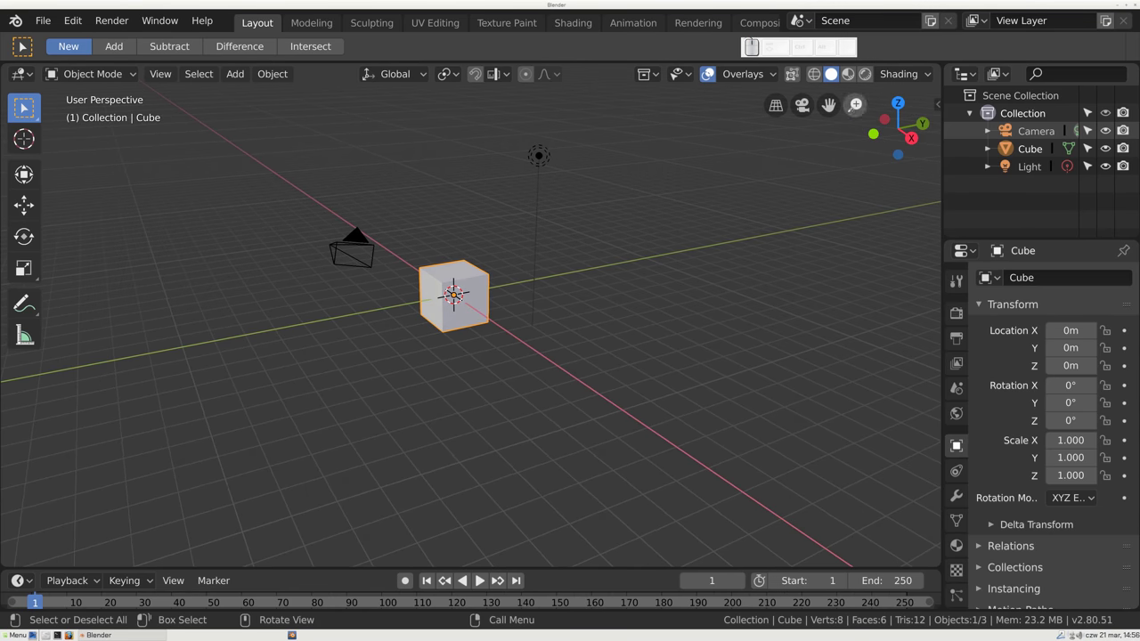
- Zoom and pan the view, then look at the cube through the scene camera
left_click_drag(855, 105, 856, 104)
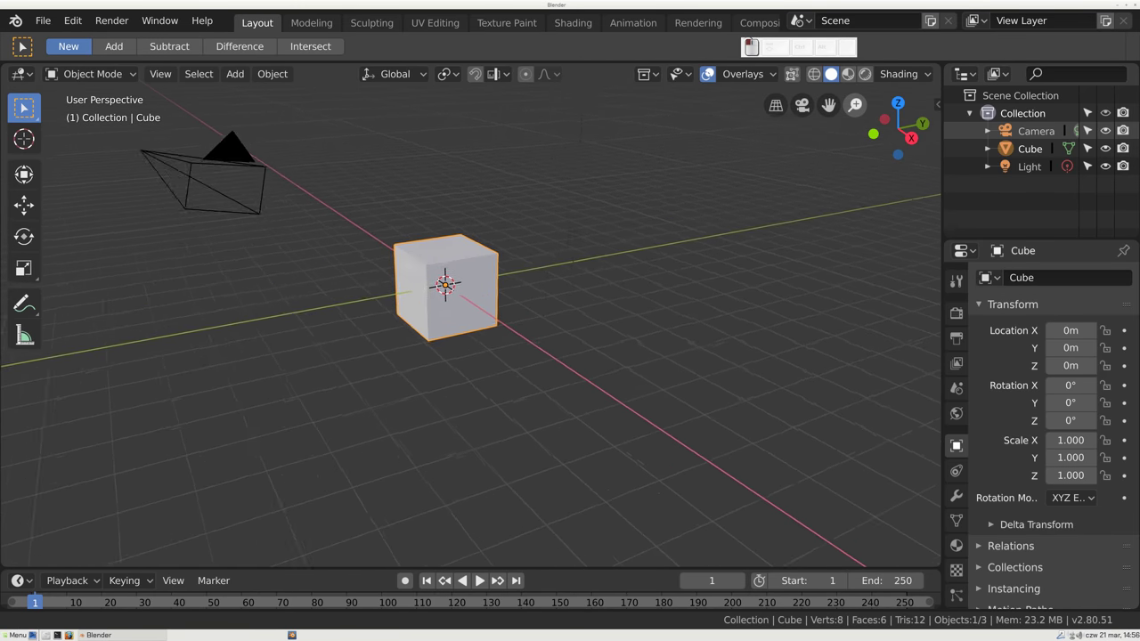
left_click_drag(855, 104, 829, 104)
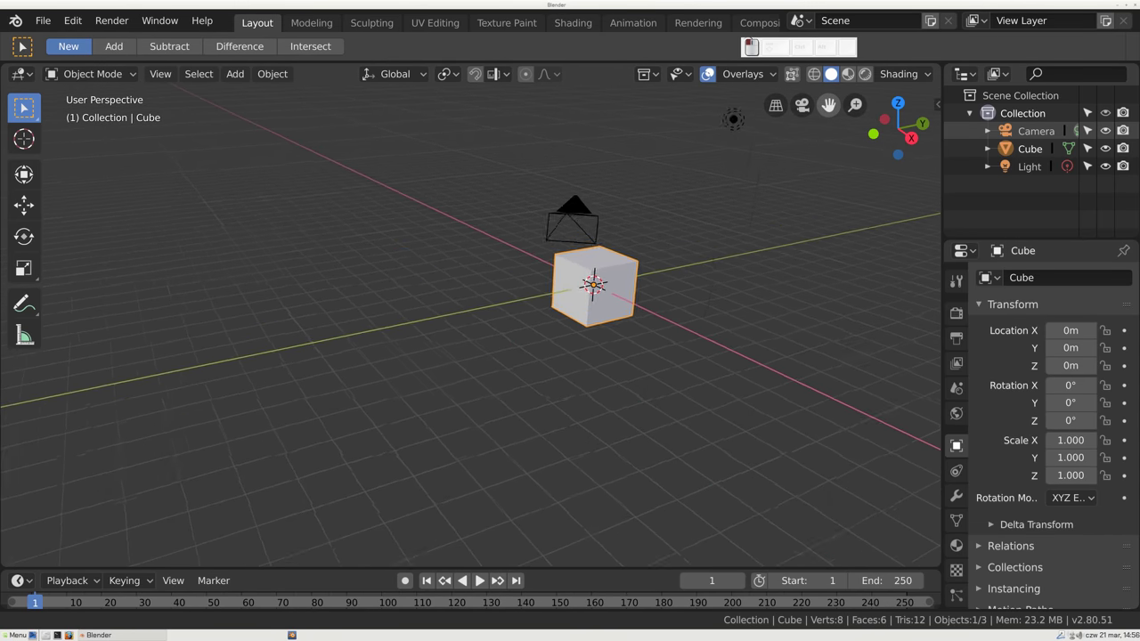
left_click_drag(828, 104, 829, 104)
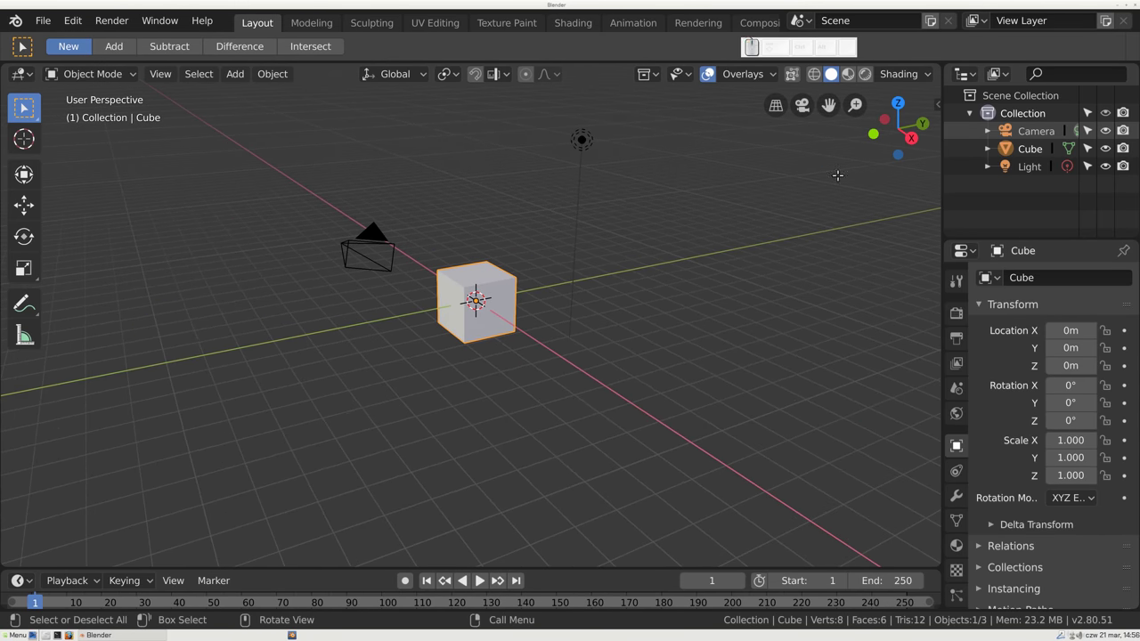
left_click(802, 107)
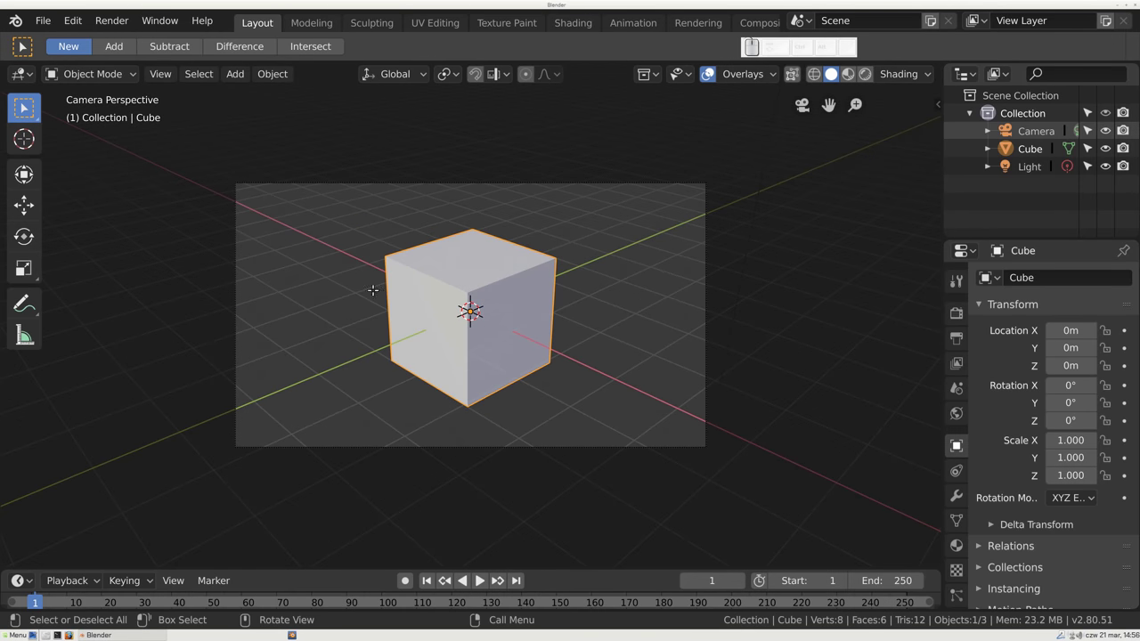
- Select the camera, orbit out of its view, and toggle camera view on and off with Numpad 0
left_click(692, 182)
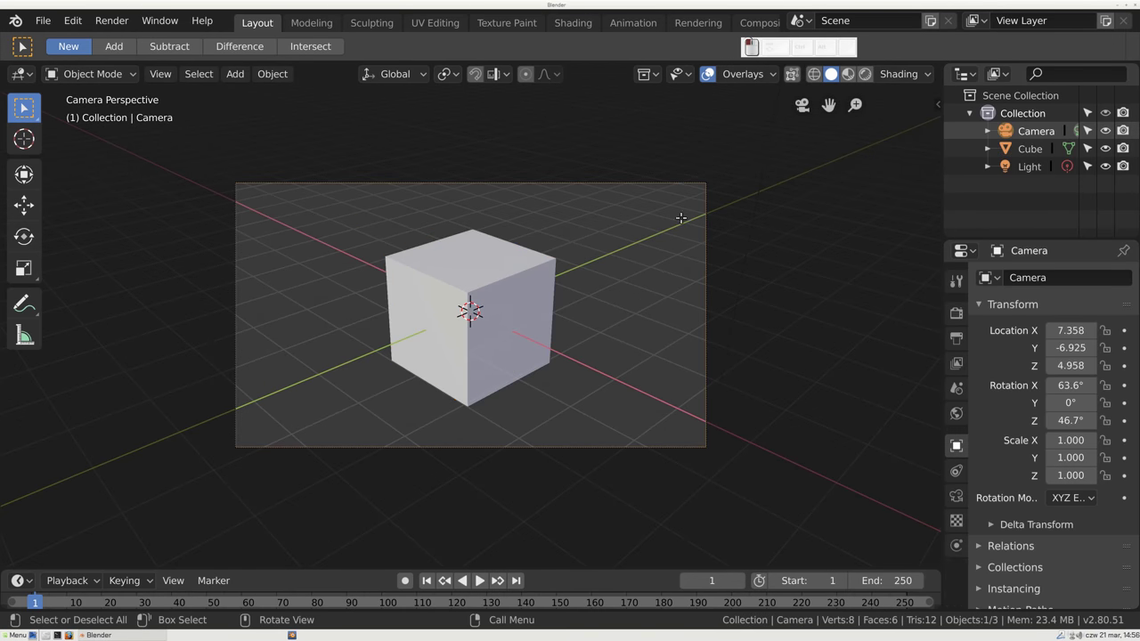
left_click_drag(654, 463, 350, 319)
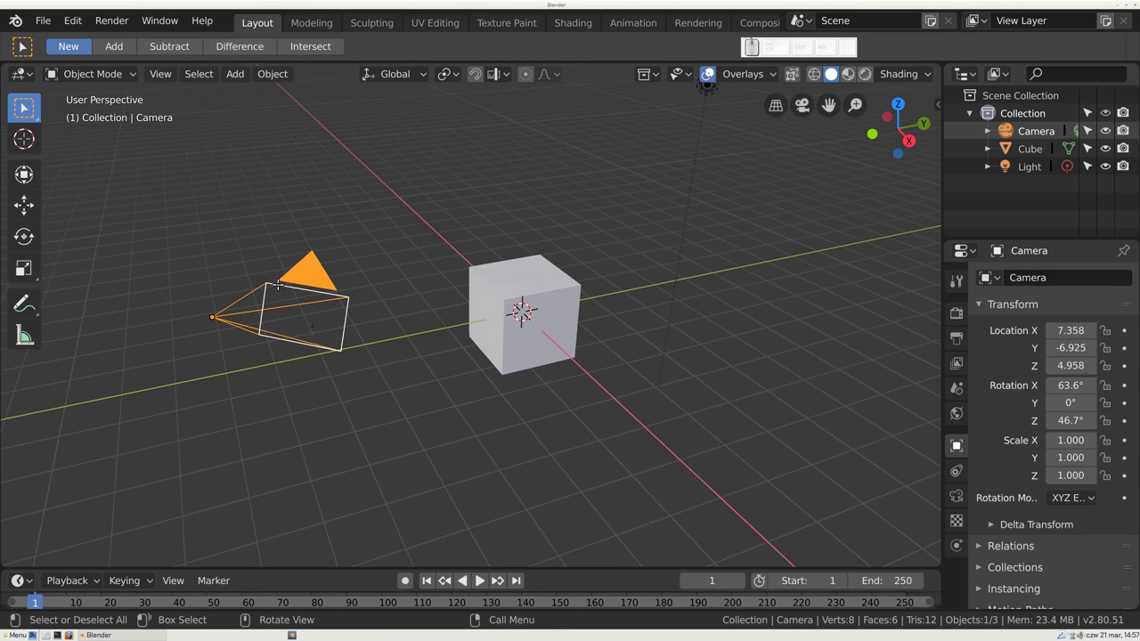
left_click_drag(323, 303, 511, 324)
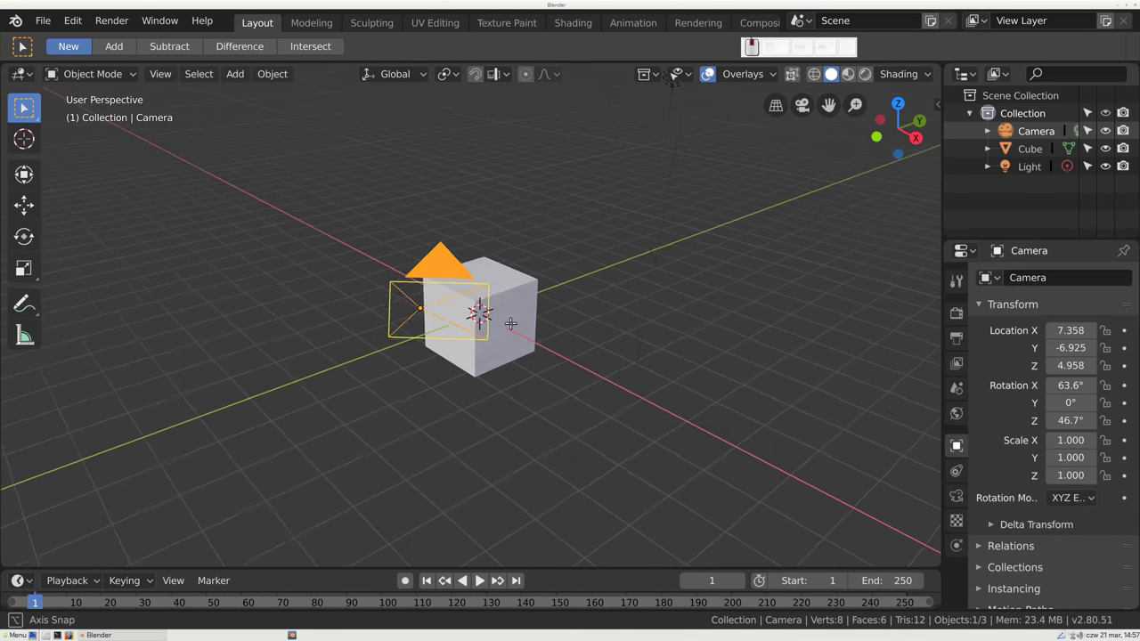
left_click(802, 105)
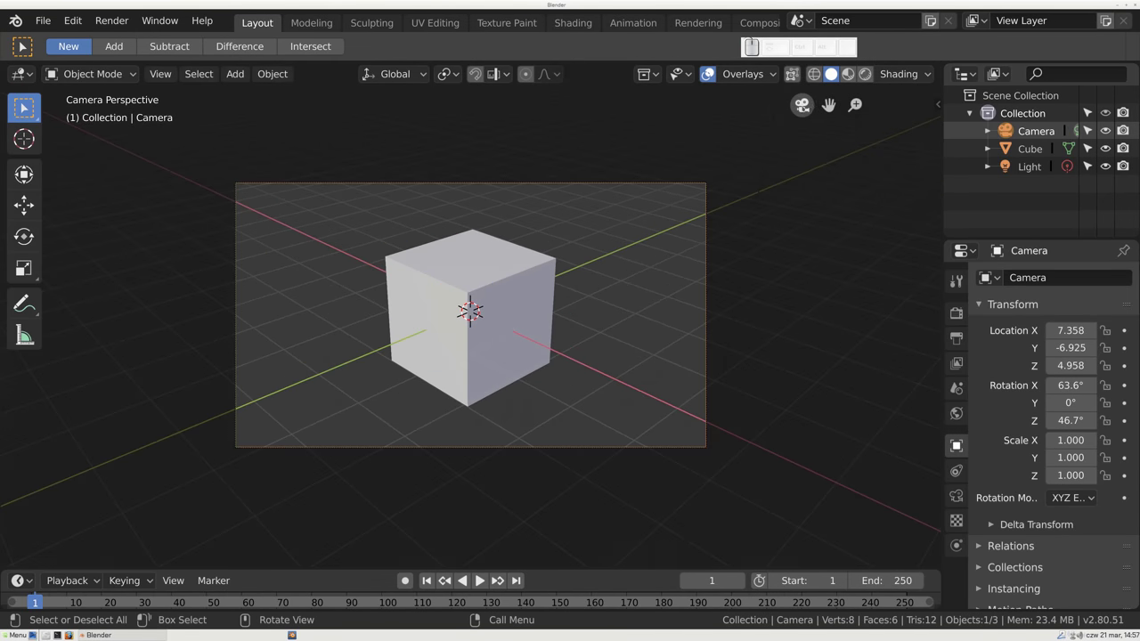
left_click(802, 105)
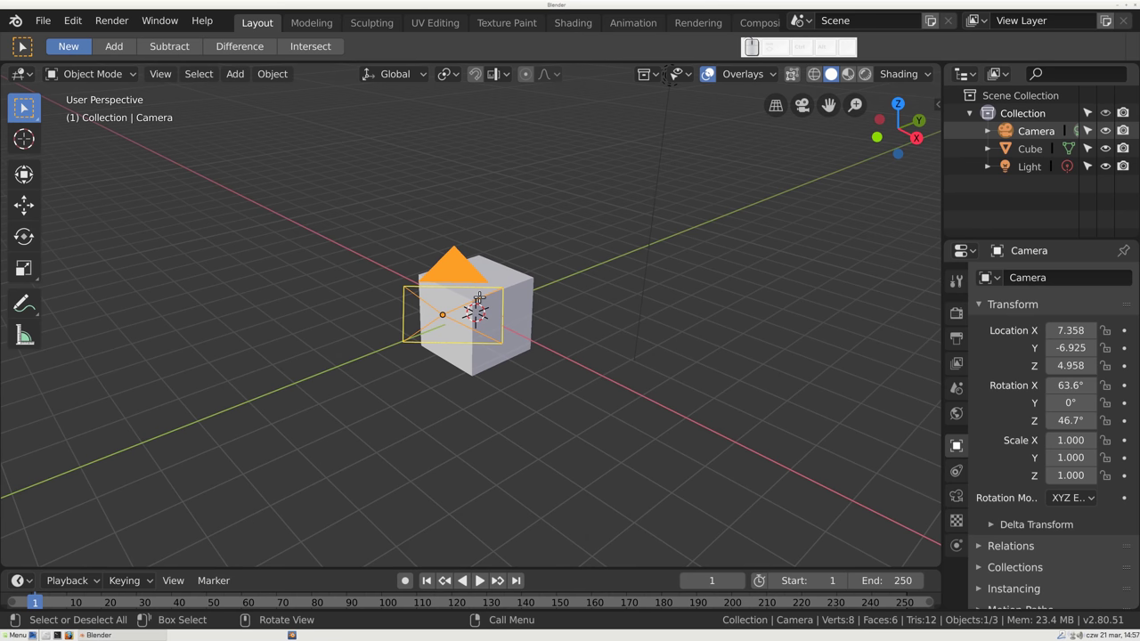
key("KP_0")
key("KP_0")
key("KP_0")
key("KP_0")
key("KP_0")
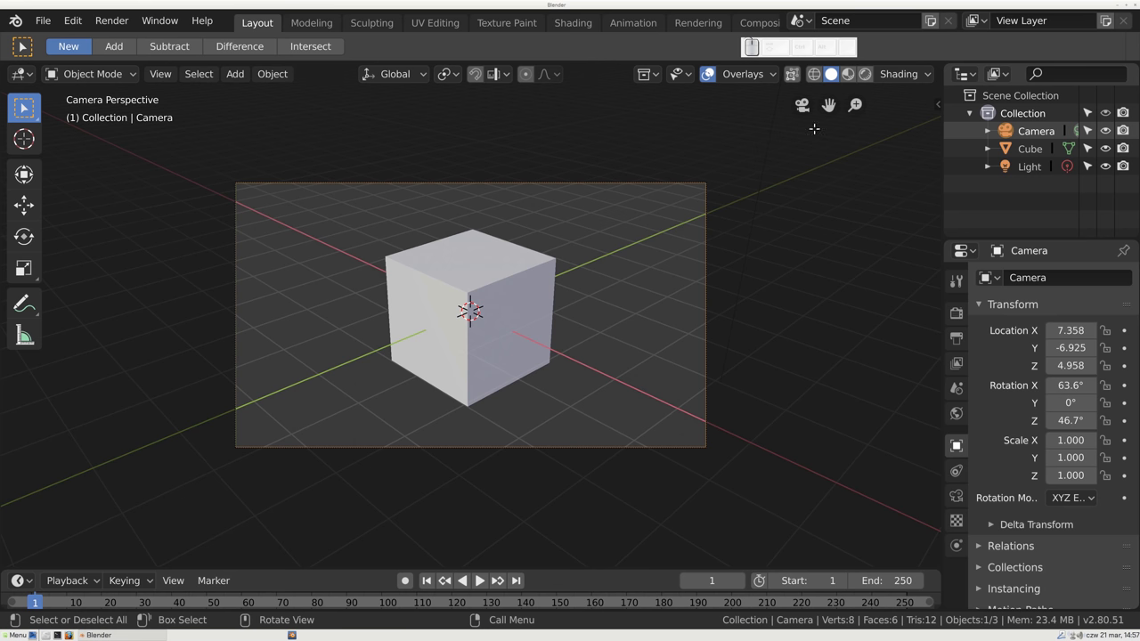
- Pan and zoom to an outside perspective framing the cube with the camera beside it
left_click_drag(828, 105, 855, 98)
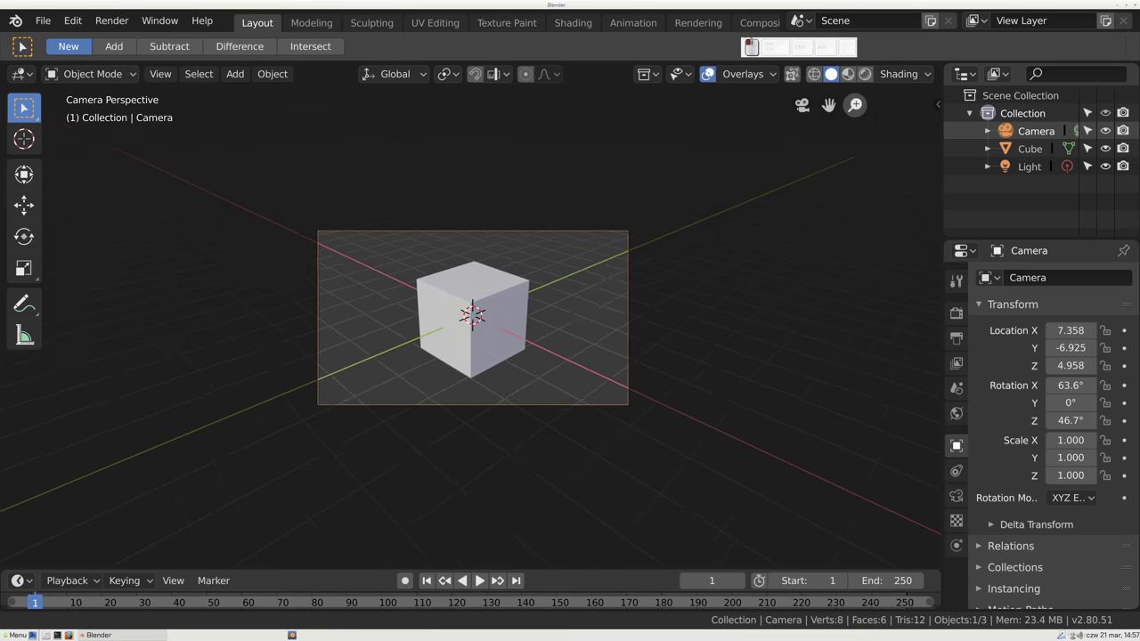
scroll("down", 3)
scroll("up", 3)
scroll("down", 3)
scroll("up", 3)
scroll("up", 3)
left_click_drag(494, 342, 450, 278)
scroll("down", 3)
scroll("down", 3)
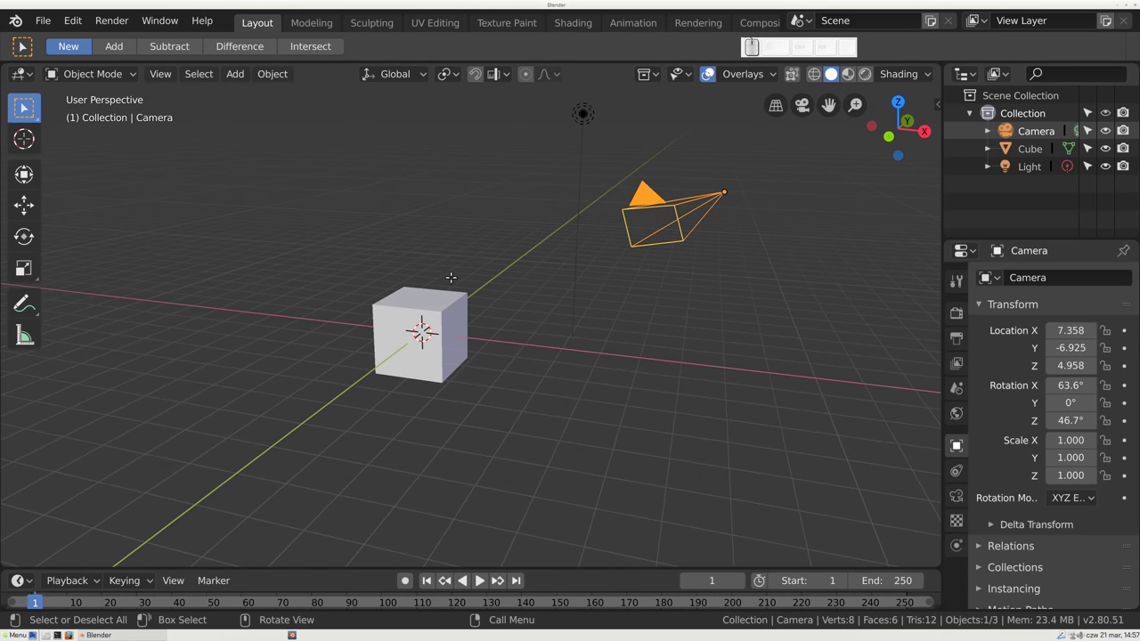
key("KP_5")
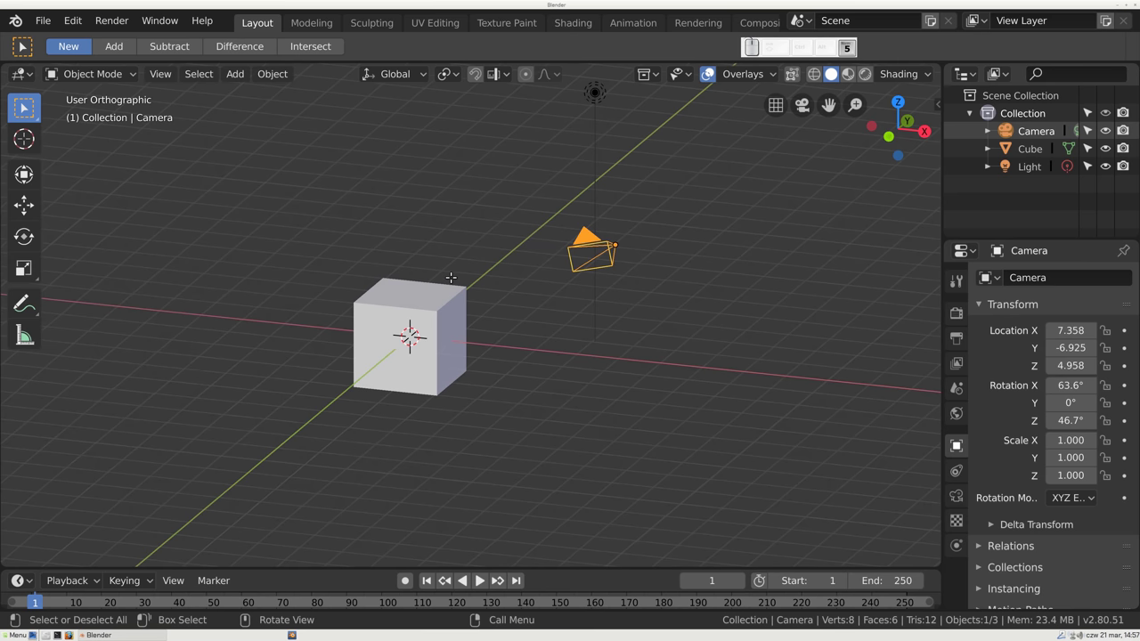
key("KP_5")
key("KP_5")
key("KP_5")
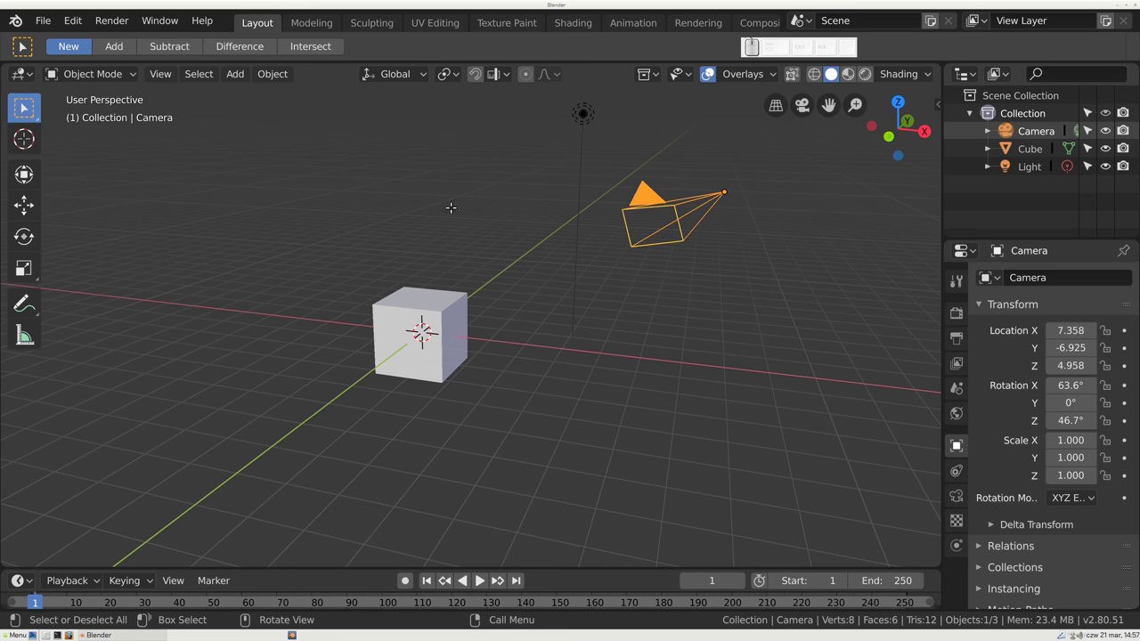
key("KP_5")
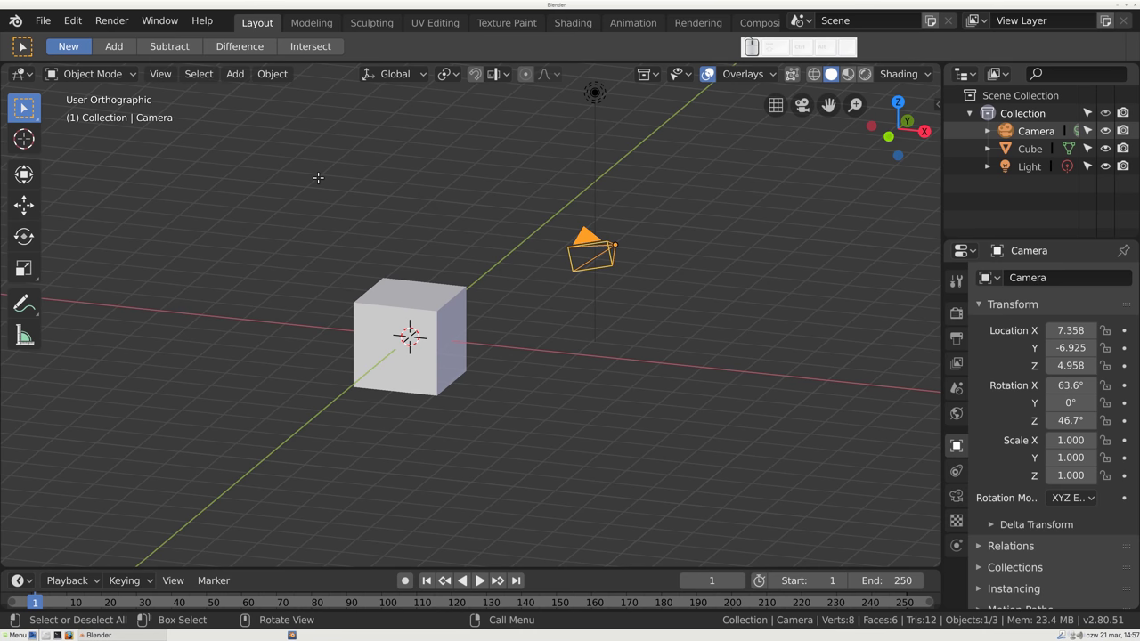
left_click_drag(314, 334, 634, 417)
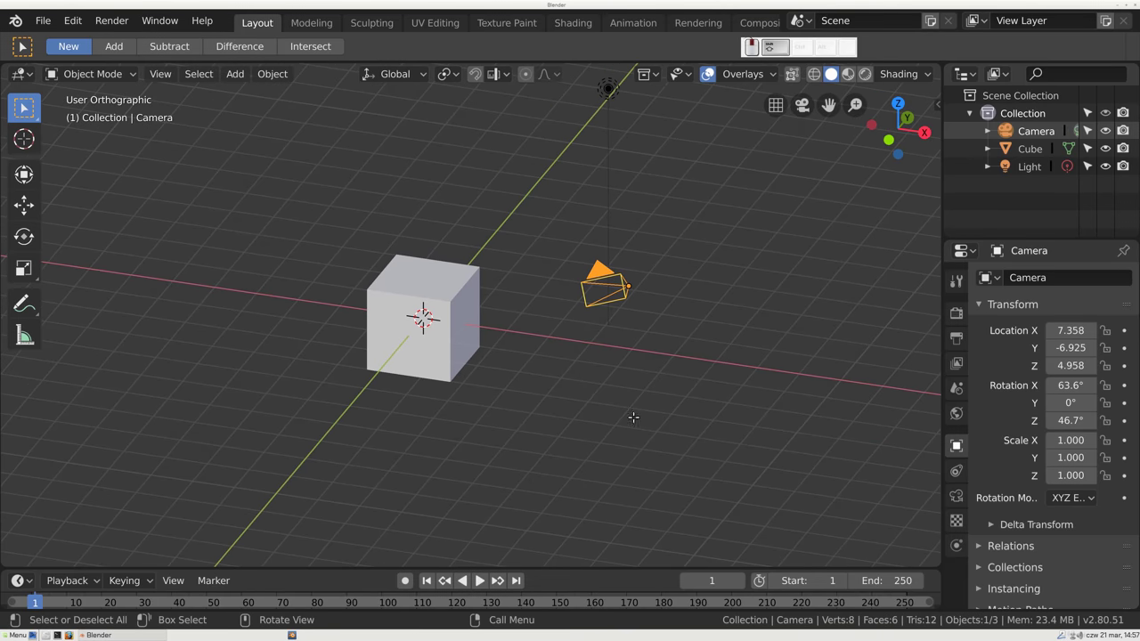
left_click(776, 104)
left_click(776, 104)
left_click(776, 105)
left_click(776, 104)
left_click(776, 105)
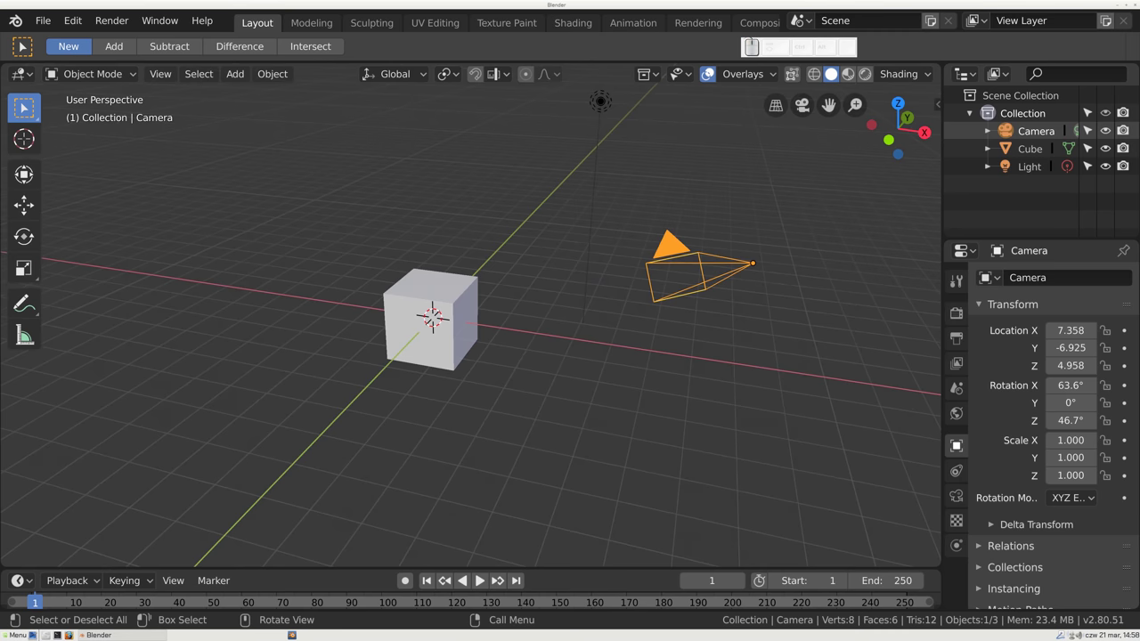
left_click(776, 104)
left_click(776, 104)
left_click_drag(397, 302, 428, 270)
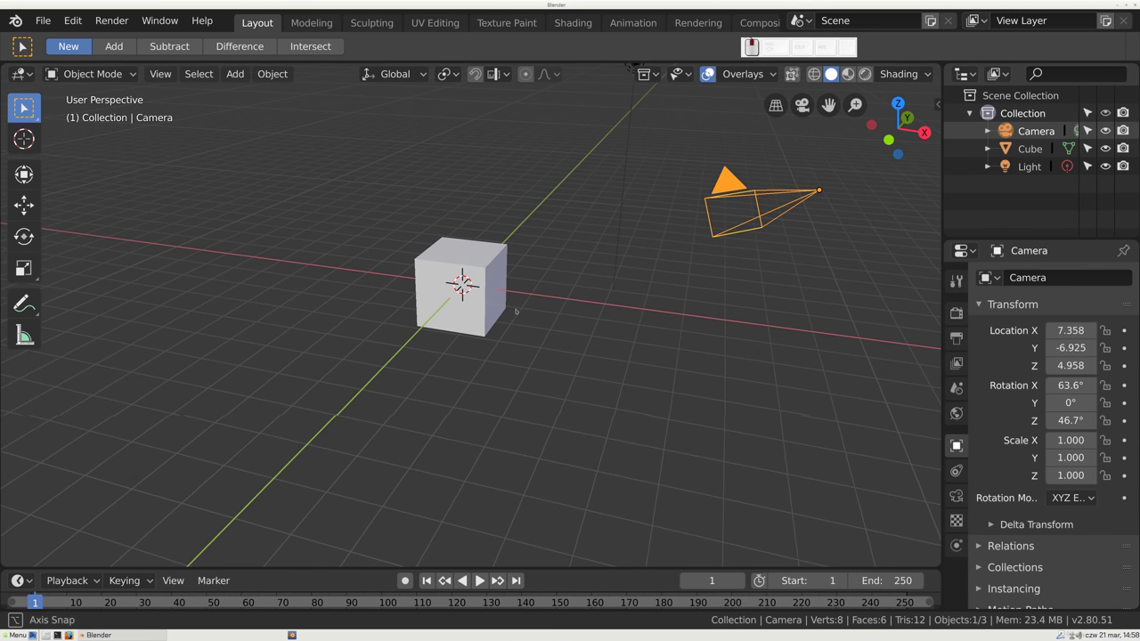
left_click_drag(431, 211, 306, 152)
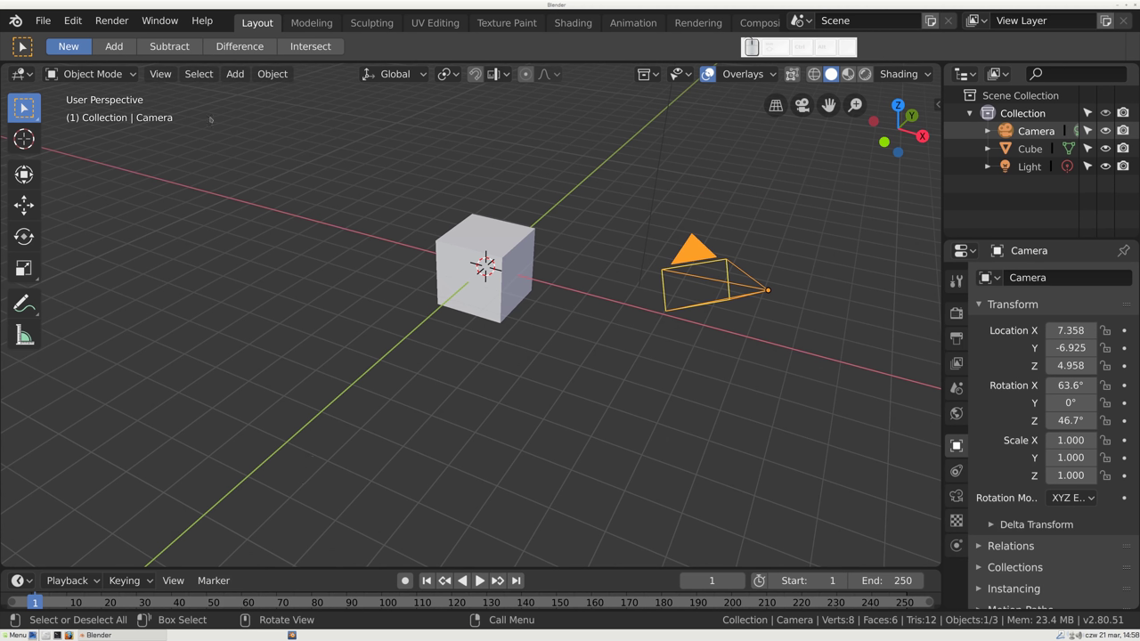
- Browse the Window menu, then open and close the Scene selector list
left_click(73, 20)
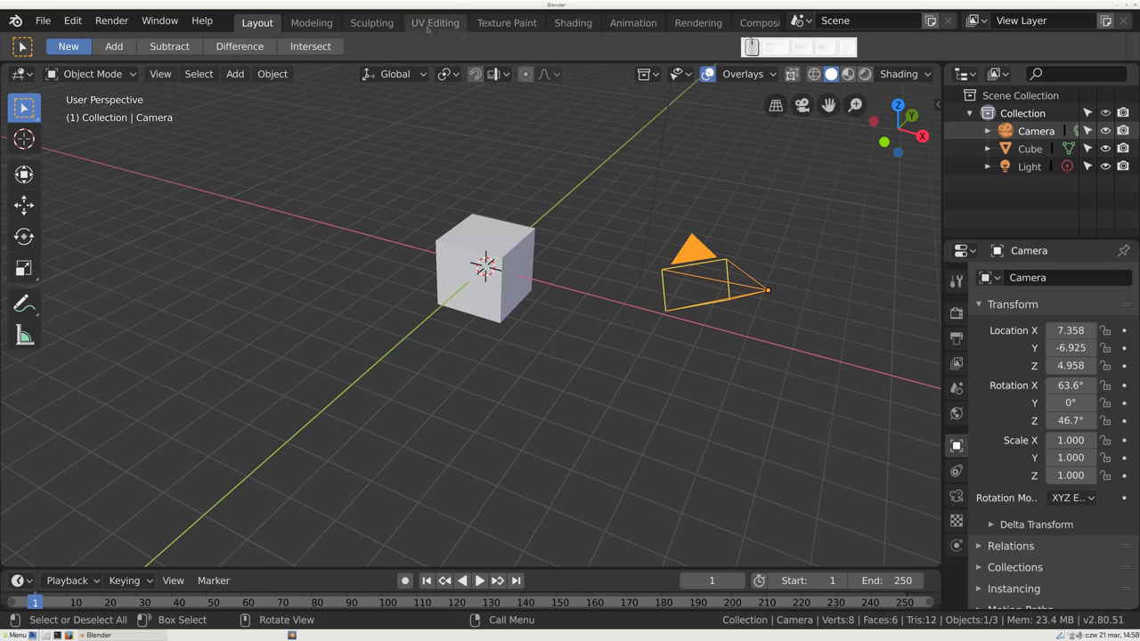
scroll("down", 3)
scroll("up", 3)
scroll("down", 3)
scroll("up", 3)
scroll("down", 3)
scroll("up", 3)
scroll("up", 3)
scroll("up", 3)
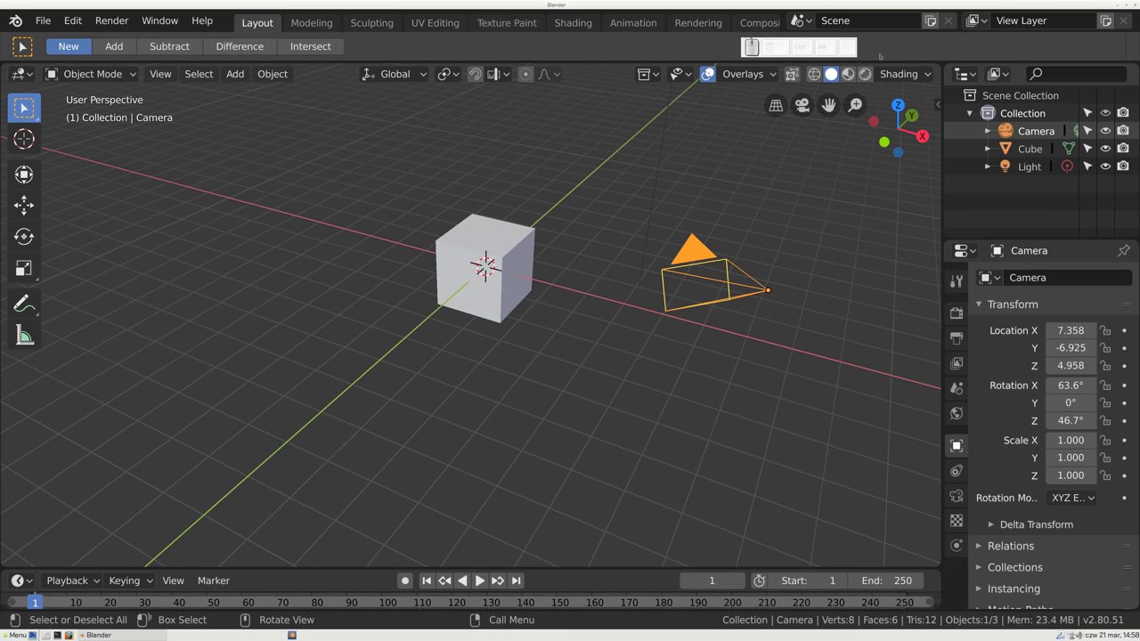
left_click(801, 20)
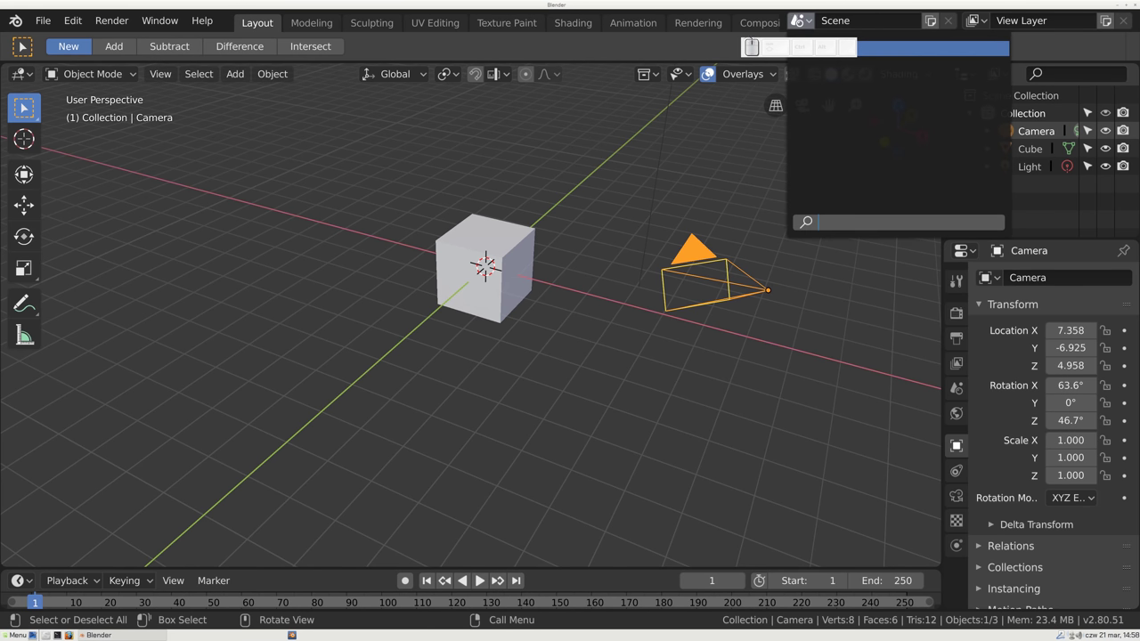
left_click(976, 20)
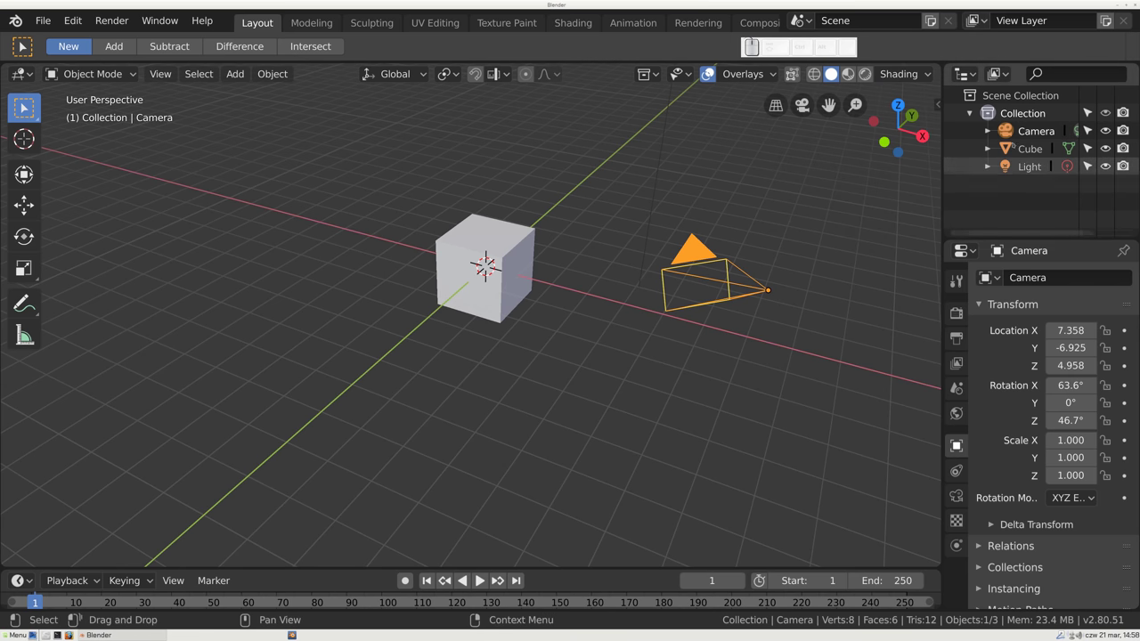
- Cycle through the Properties tabs from Tool to Object, ending on the Scene tab
scroll("down", 3)
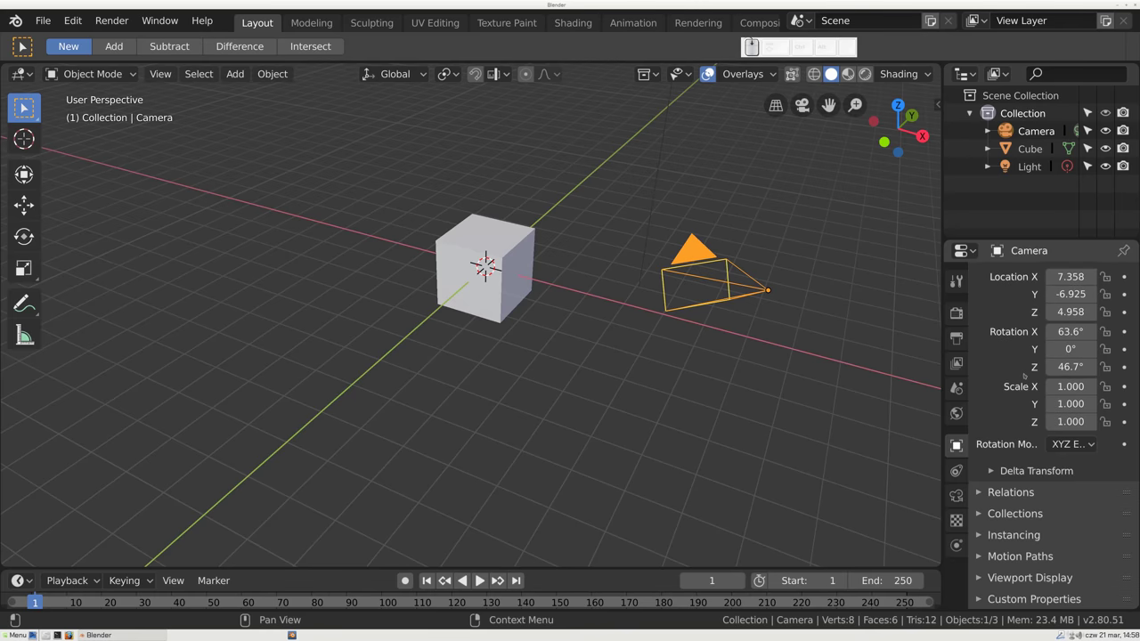
scroll("up", 3)
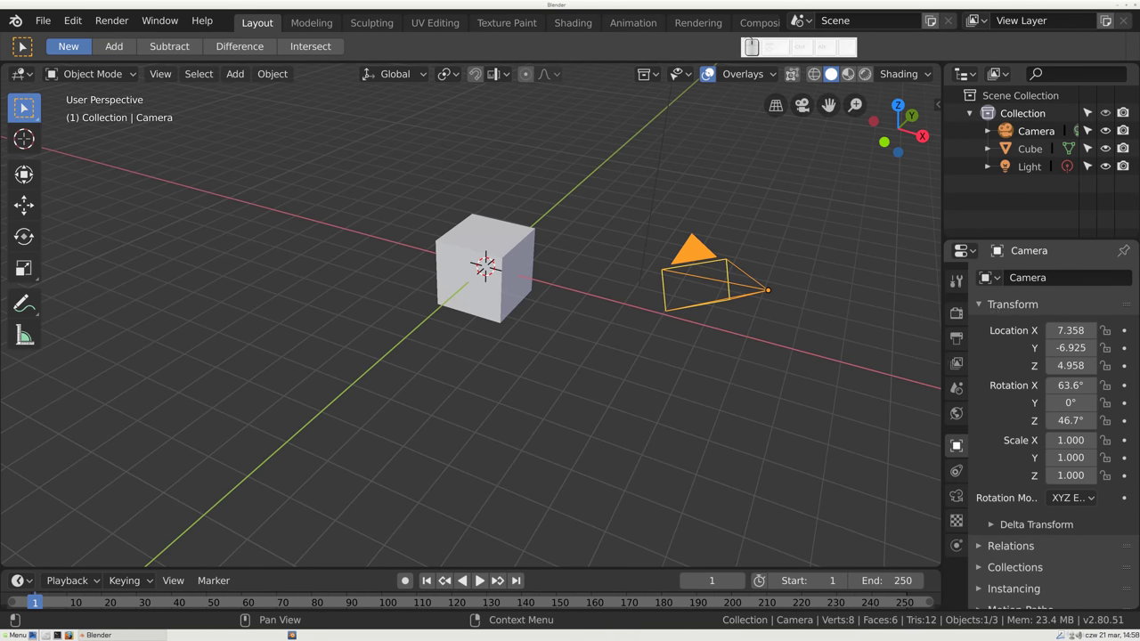
left_click(957, 280)
left_click(957, 312)
left_click(957, 337)
left_click(957, 362)
left_click(956, 388)
left_click(957, 412)
left_click(957, 446)
left_click(957, 389)
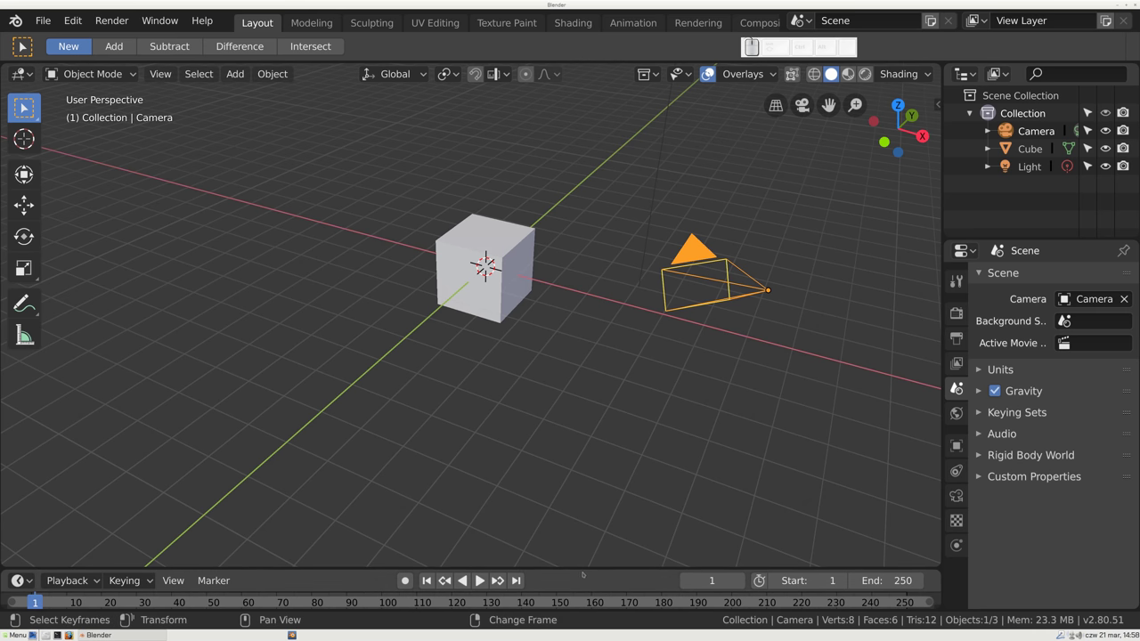
- Resize the timeline border, zoom out its frame range, then orbit the 3D viewport
left_click_drag(580, 567, 584, 494)
scroll("down", 3)
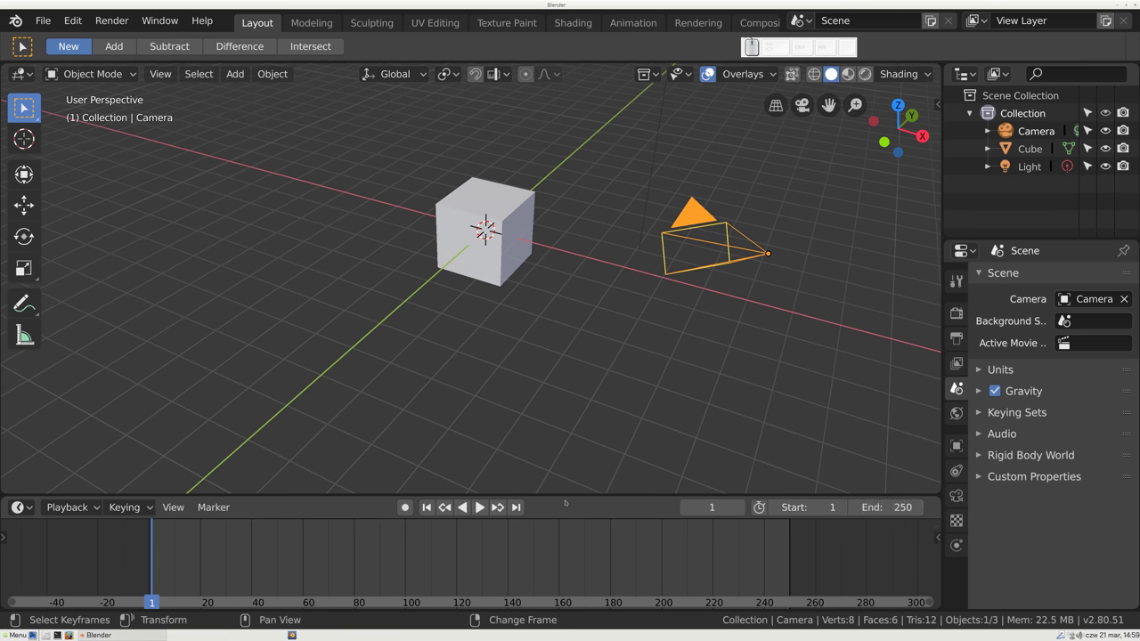
left_click_drag(565, 497, 564, 522)
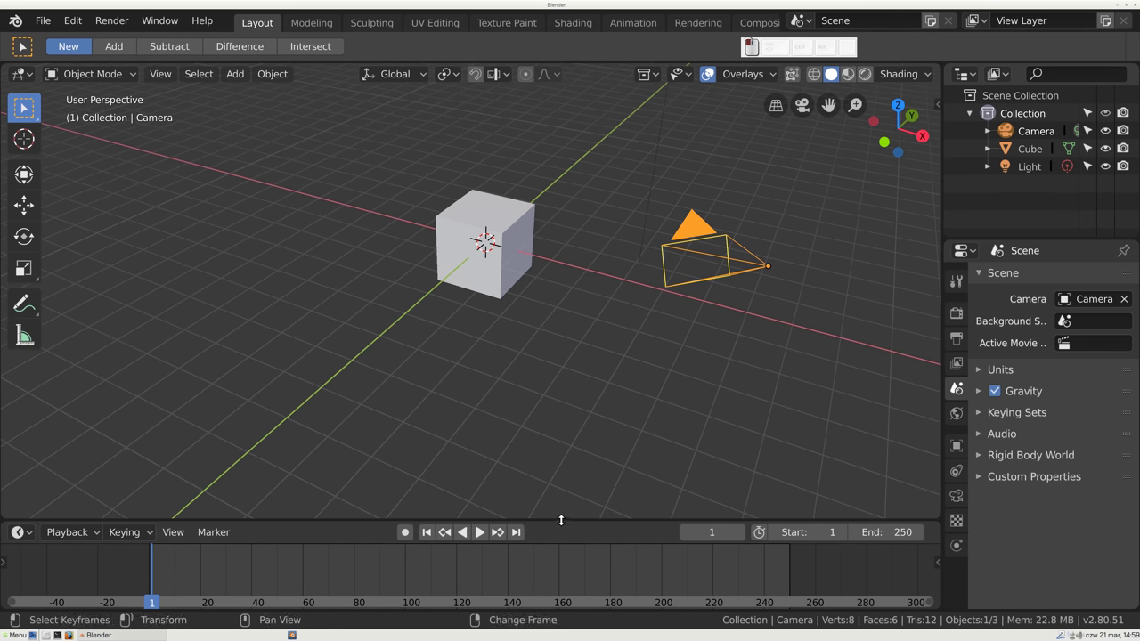
left_click_drag(297, 248, 393, 54)
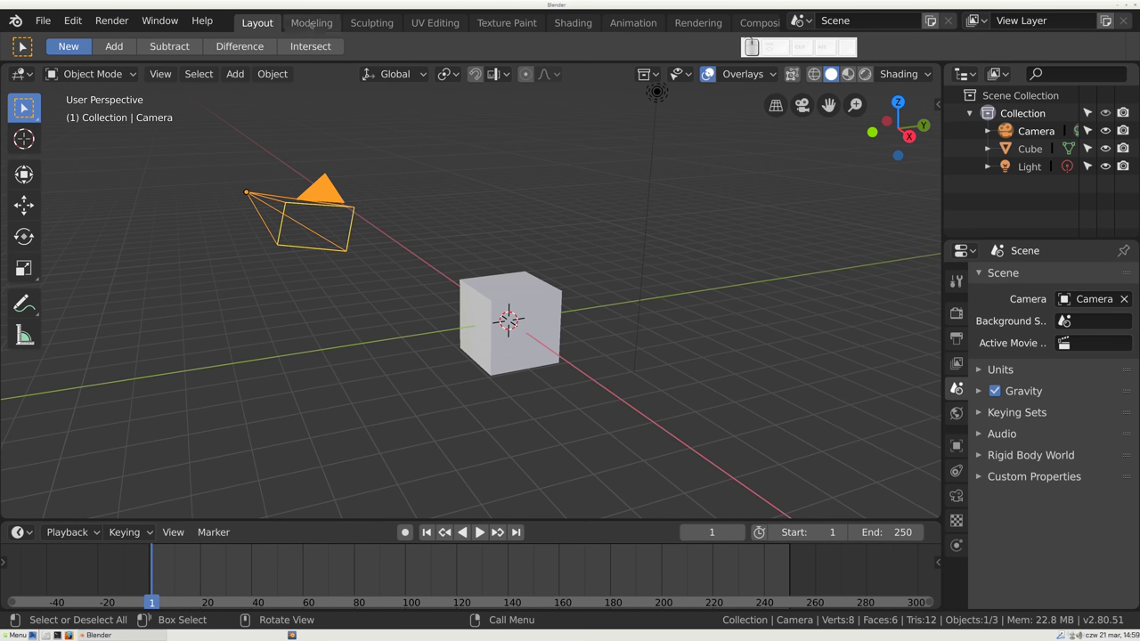
- Step through the Modeling, Sculpting, UV Editing, Texture Paint and Shading workspaces, selecting the cube
left_click(325, 26)
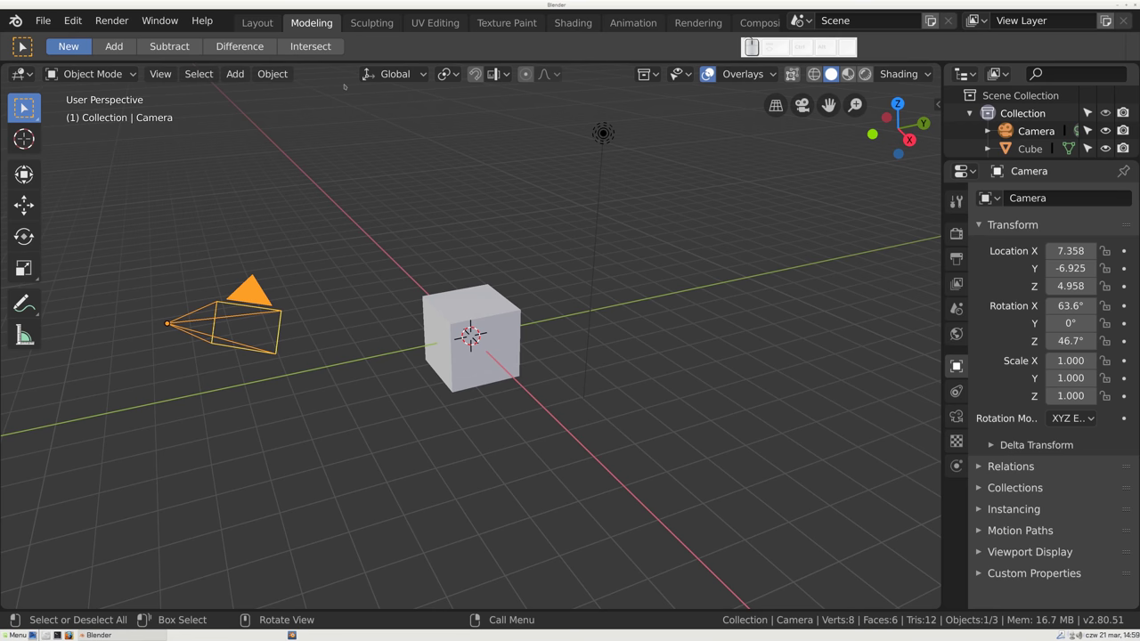
left_click(372, 24)
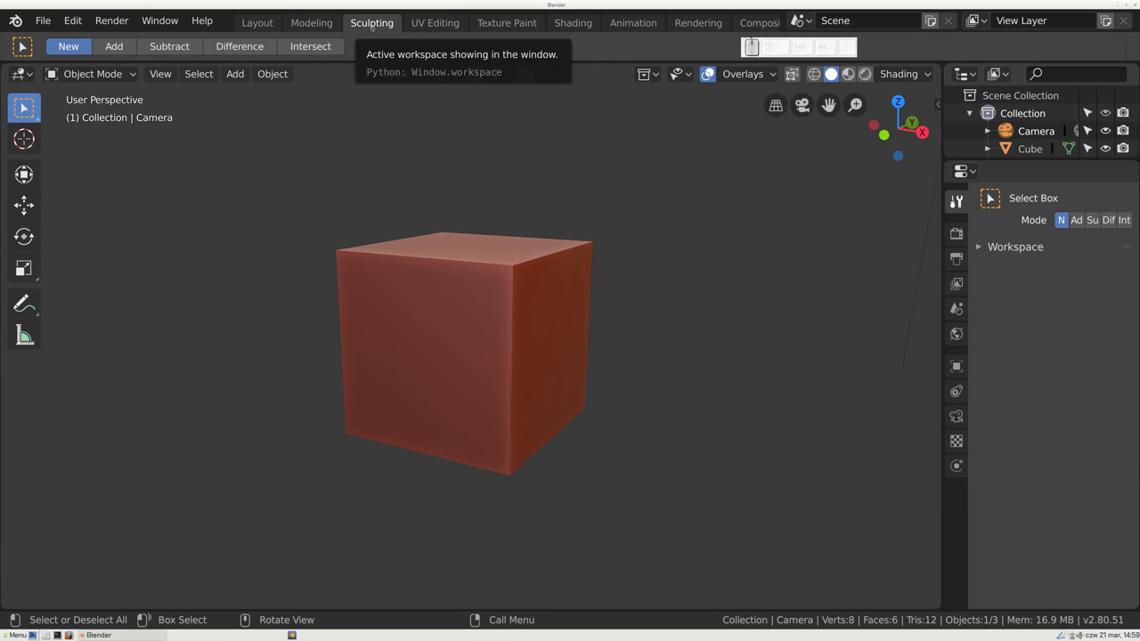
left_click_drag(683, 331, 445, 336)
left_click(516, 297)
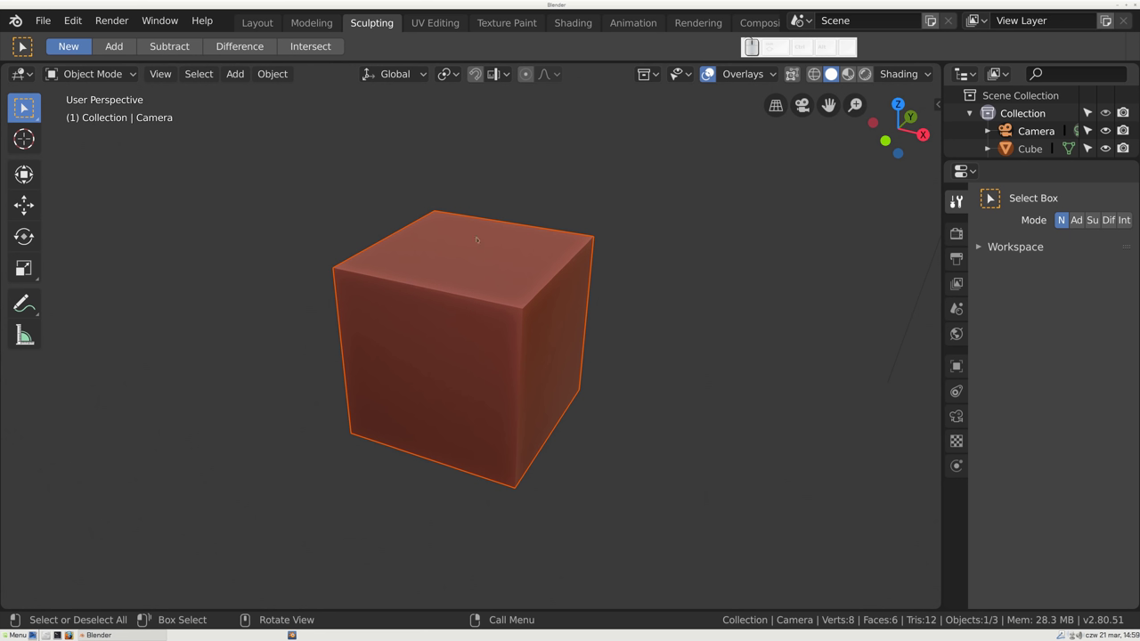
left_click(435, 22)
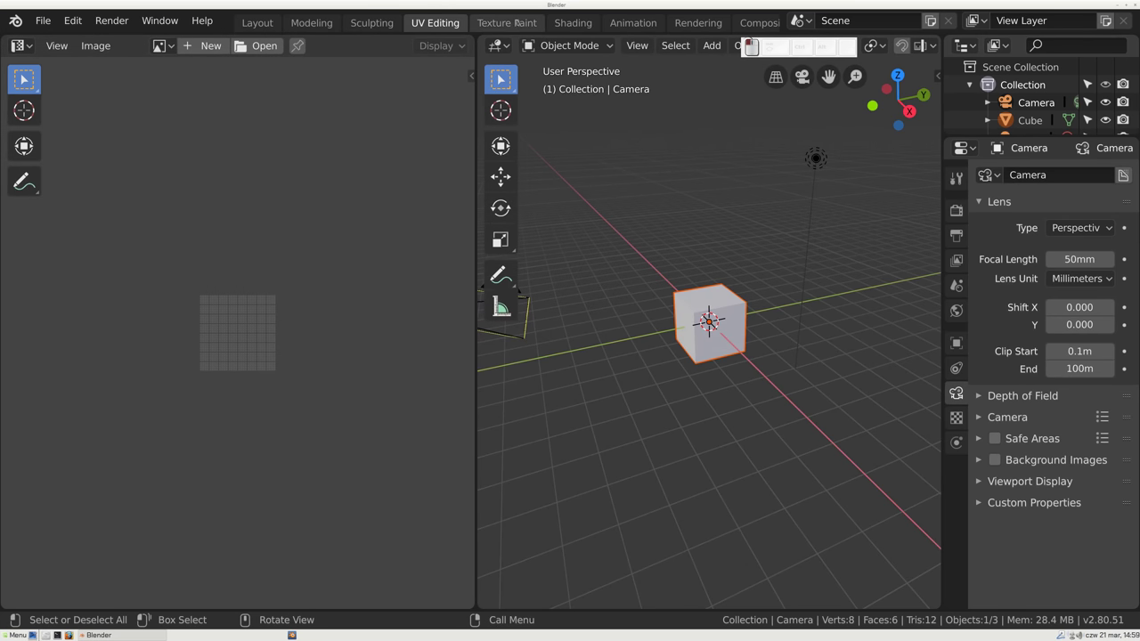
left_click(507, 22)
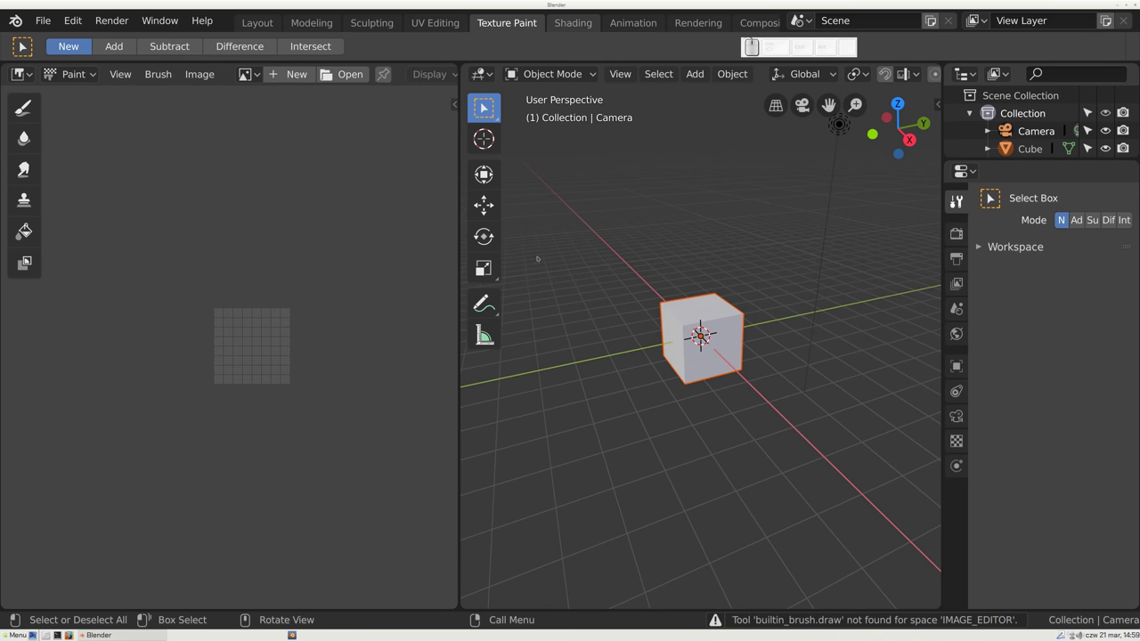
key("ctrl+Page_Down")
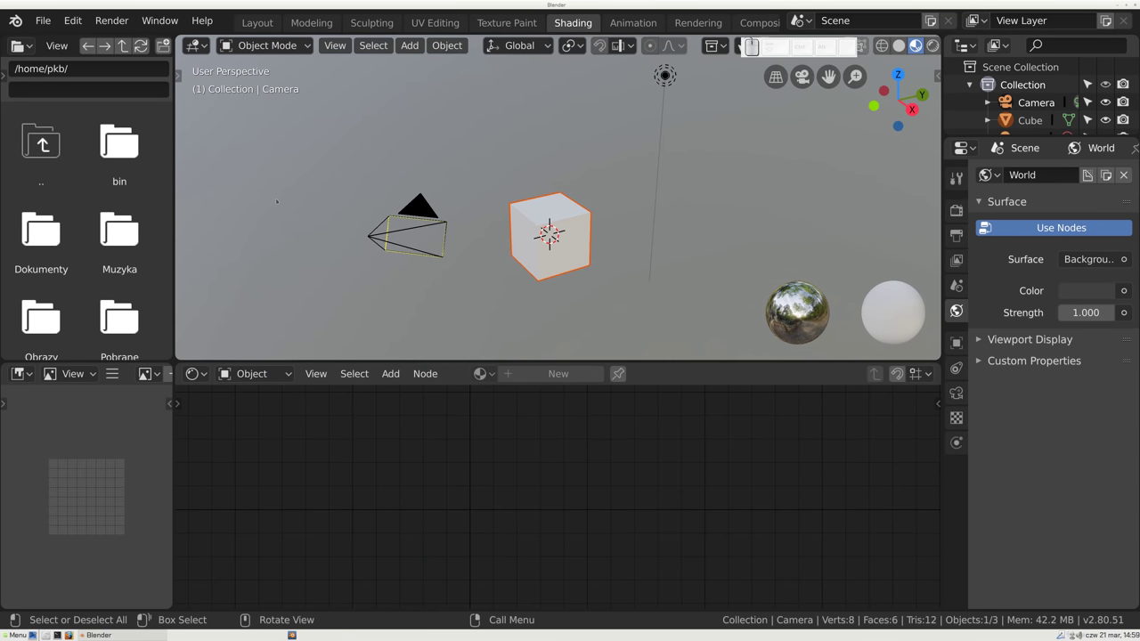
left_click_drag(522, 253, 602, 251)
scroll("down", 3)
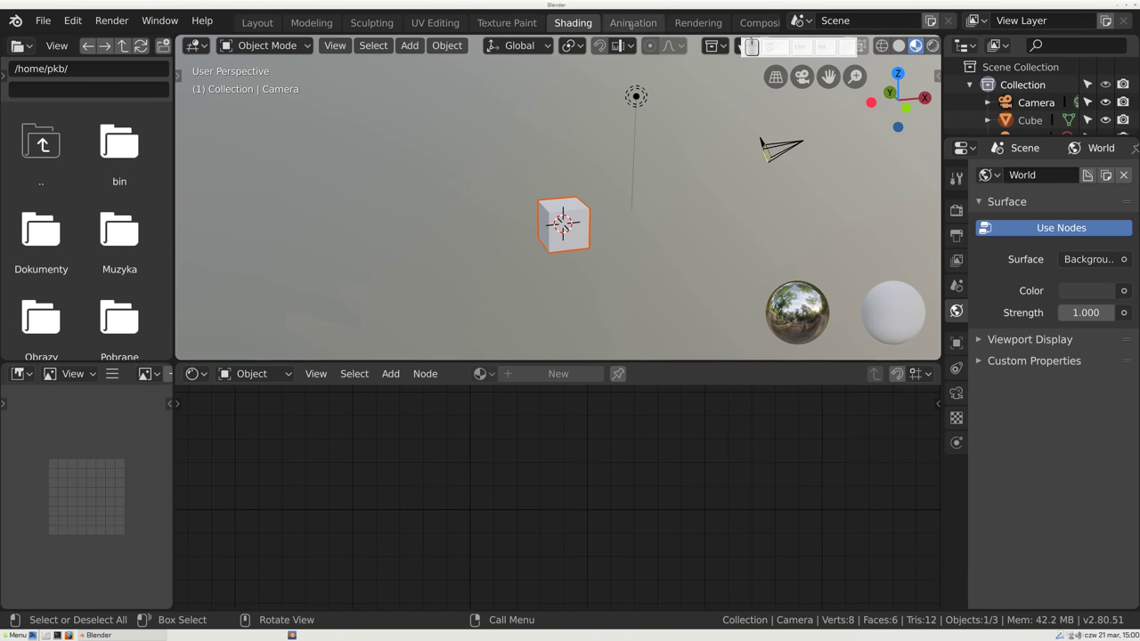
- Visit Animation, Rendering and Compositing, then open Scripting and widen the viewport and console area
left_click(633, 22)
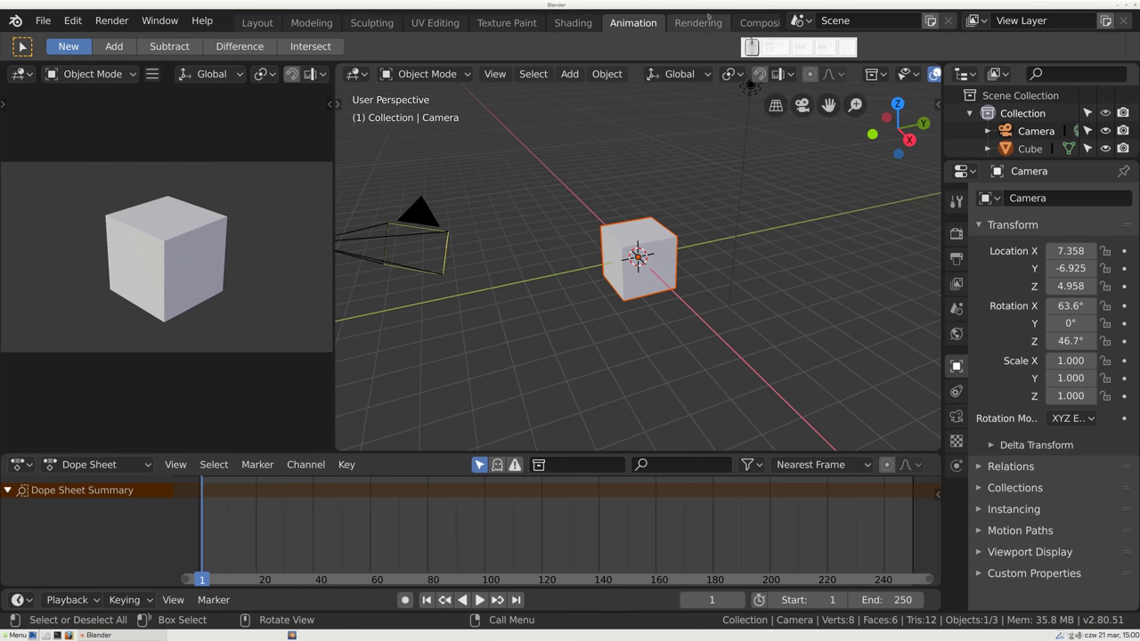
left_click(699, 24)
left_click(757, 22)
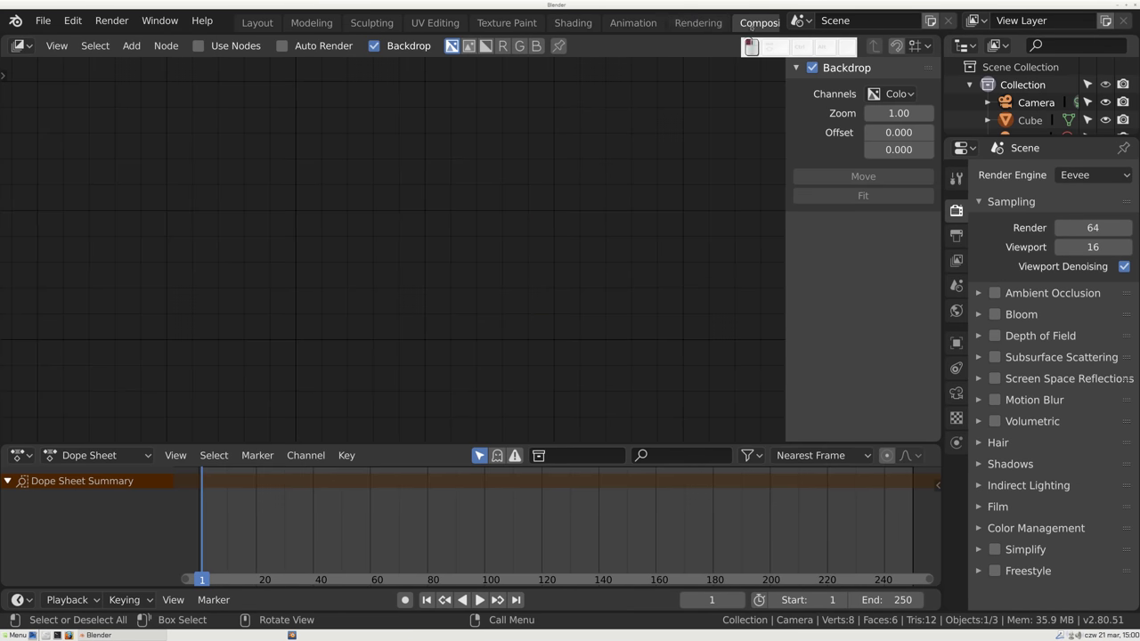
scroll("down", 3)
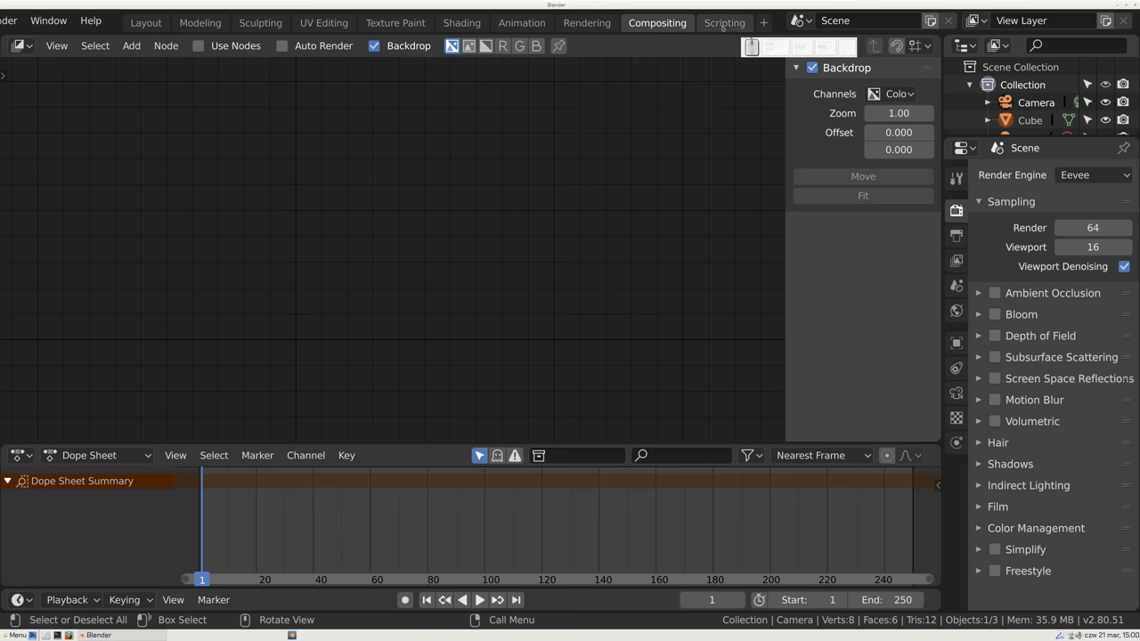
left_click(725, 22)
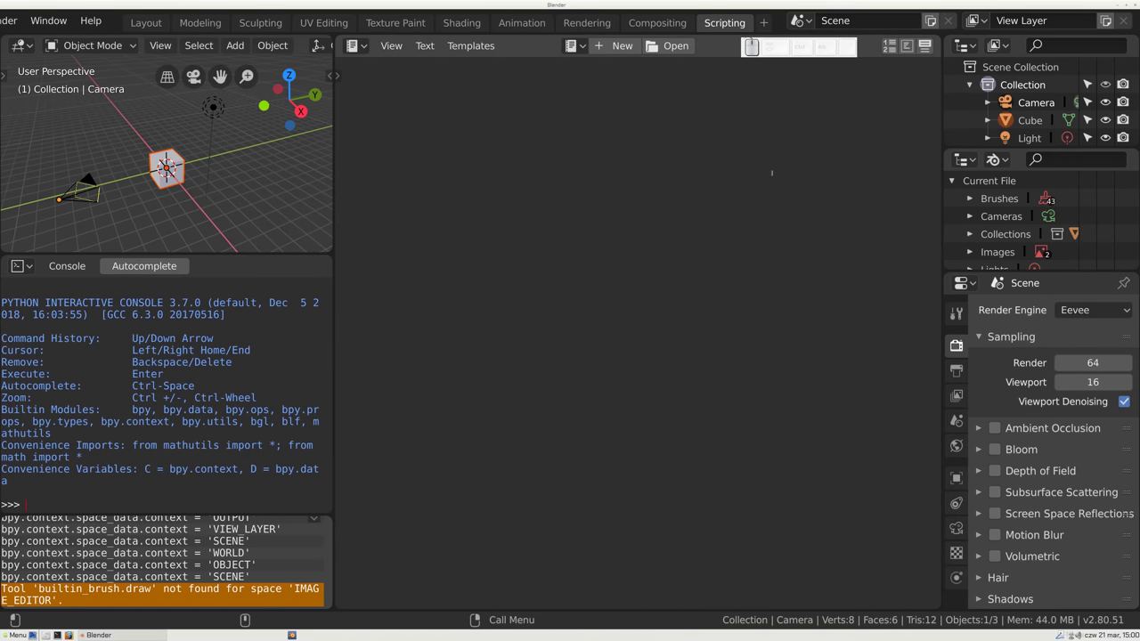
left_click_drag(335, 204, 553, 203)
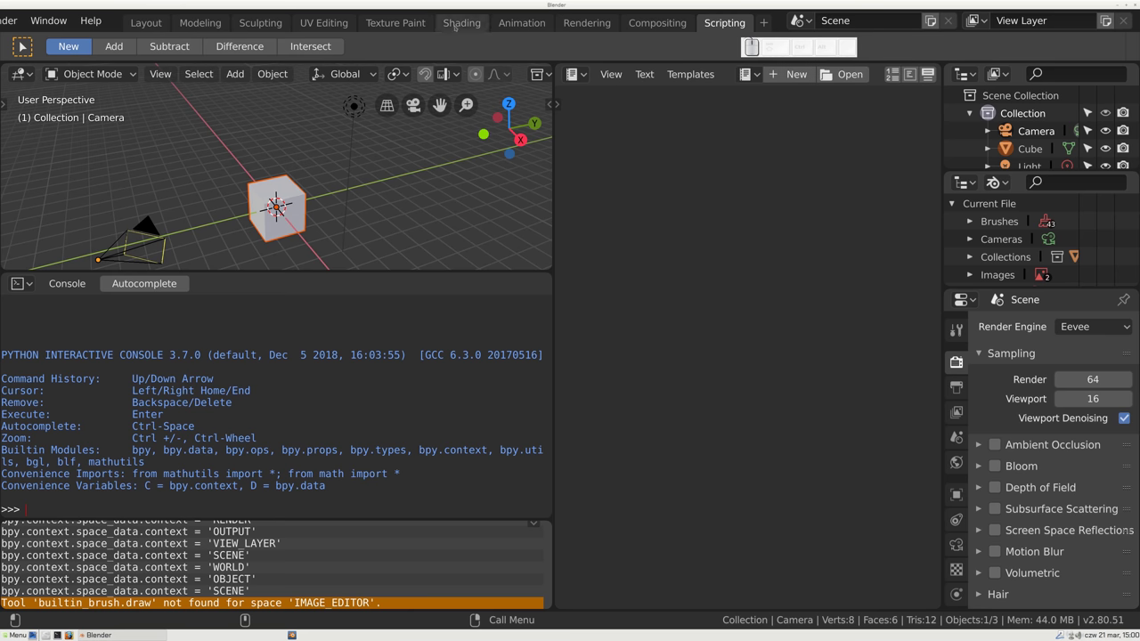
- Add a new Video Editing workspace from the add-workspace list
left_click(763, 23)
key("Escape")
left_click(763, 23)
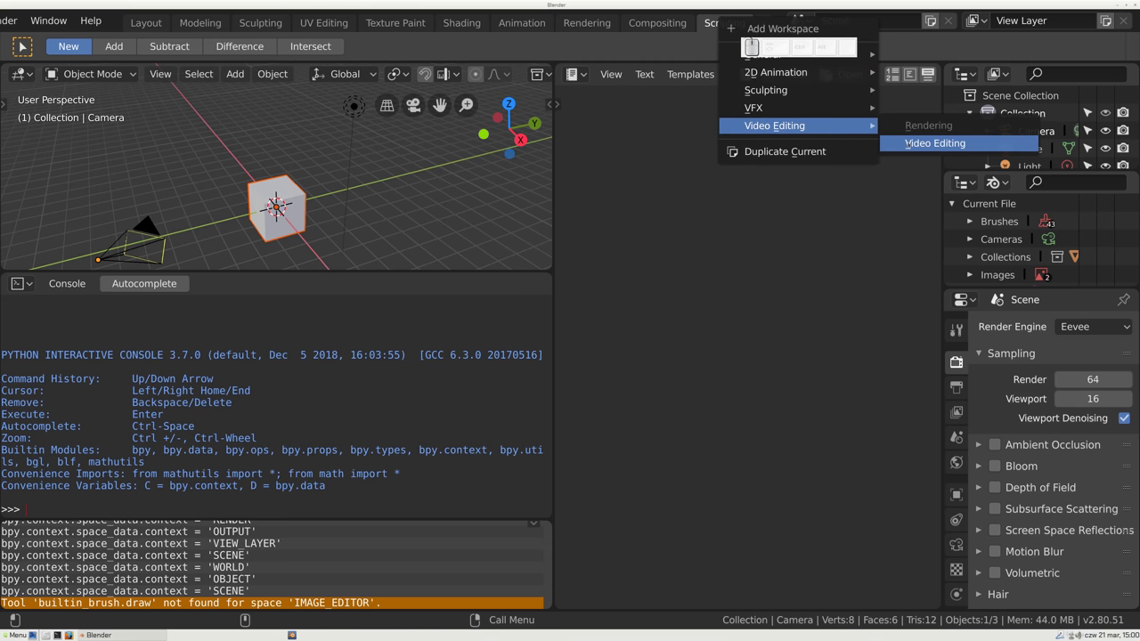
left_click(935, 144)
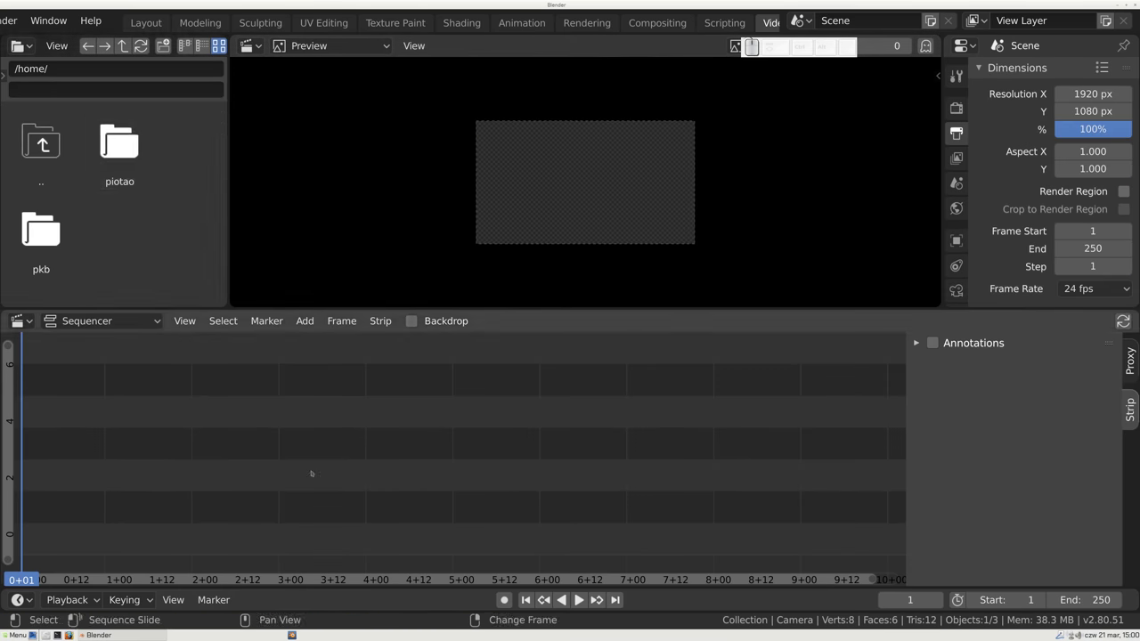
- Delete the UV Editing, Rendering, Compositing and Video Editing workspace tabs
scroll("up", 3)
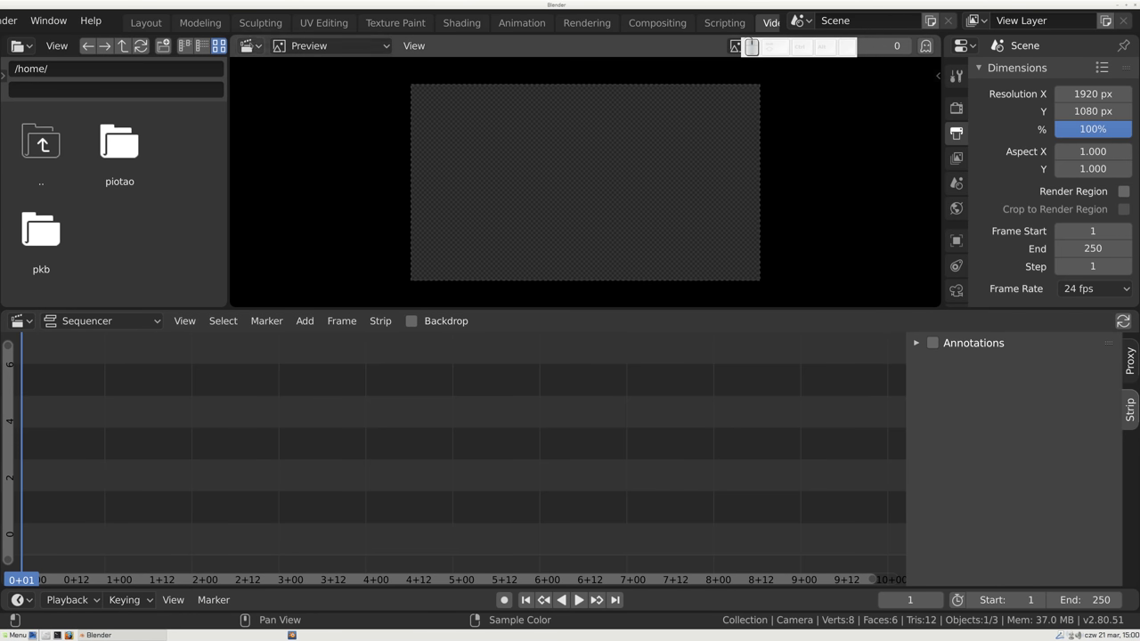
right_click(325, 23)
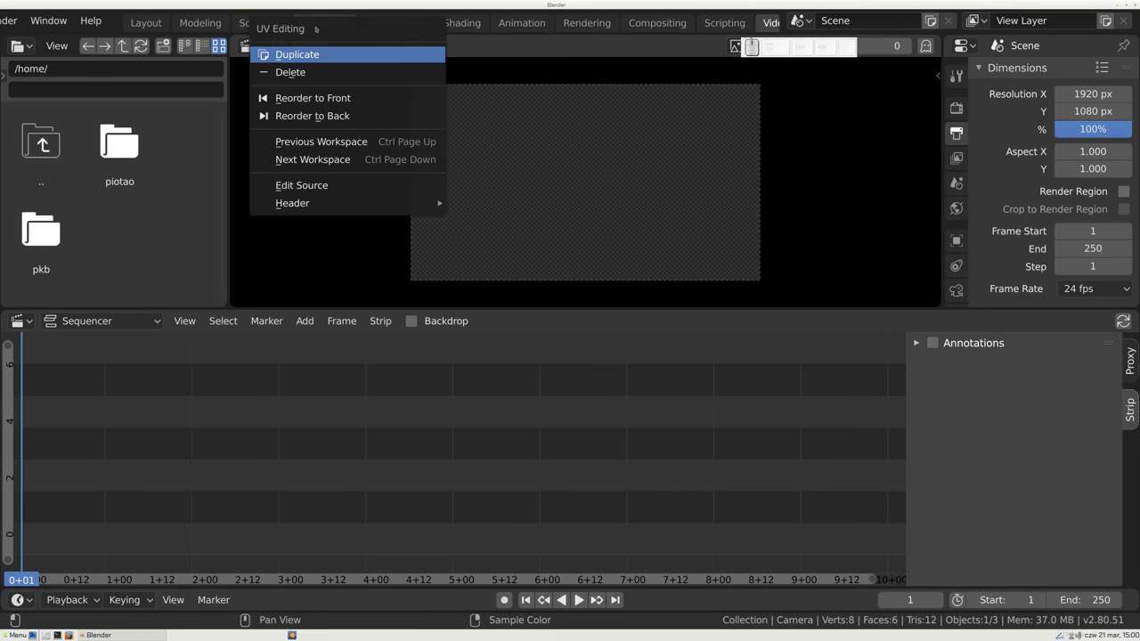
left_click(310, 73)
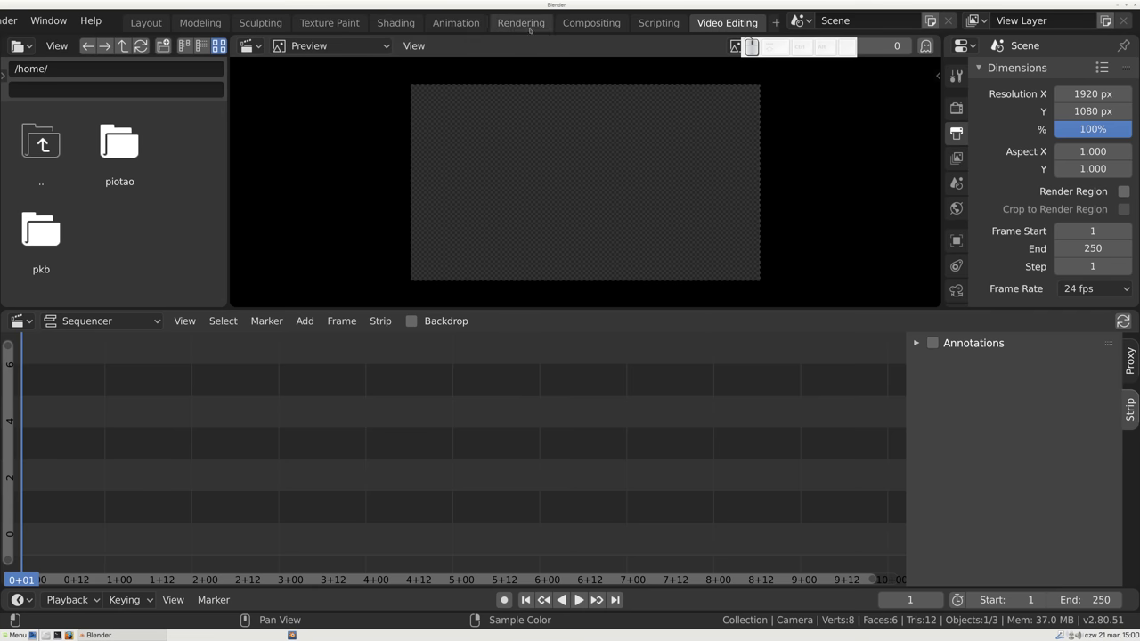
right_click(531, 27)
left_click(520, 73)
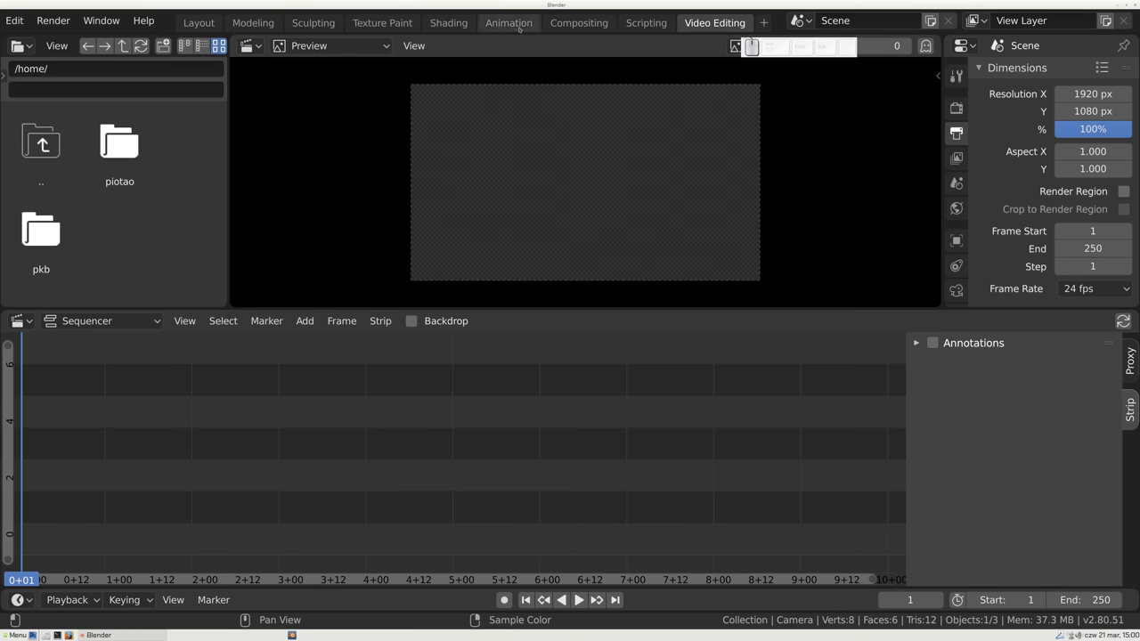
right_click(580, 24)
left_click(570, 73)
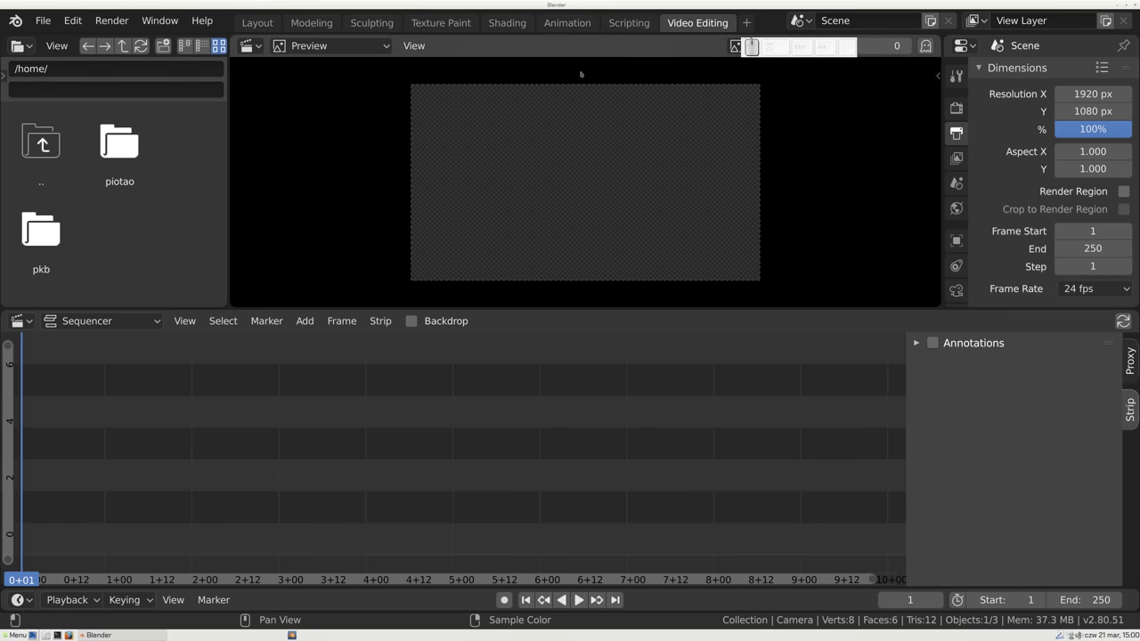
right_click(690, 20)
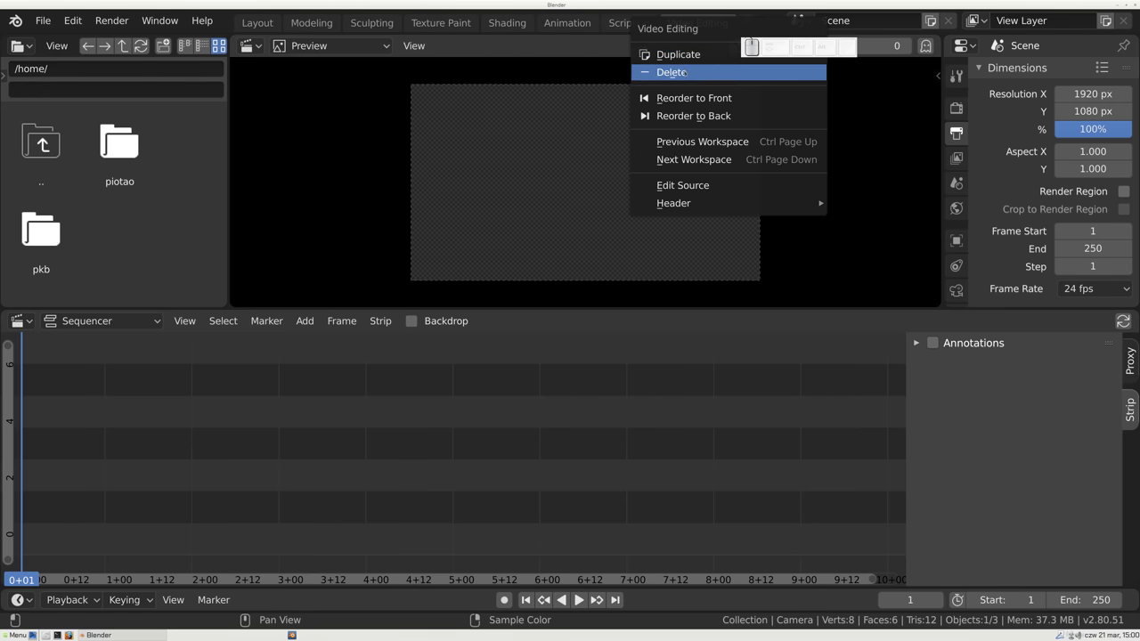
left_click(670, 72)
left_click(666, 23)
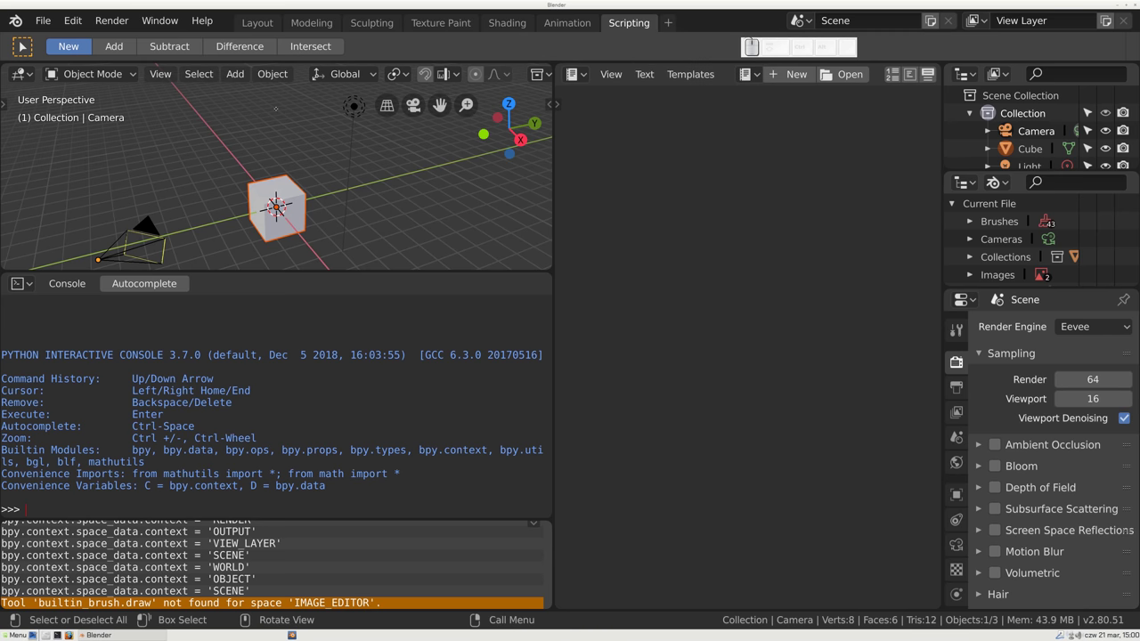
- Switch to Layout and lower the timeline border to give the 3D viewport more room
left_click(257, 22)
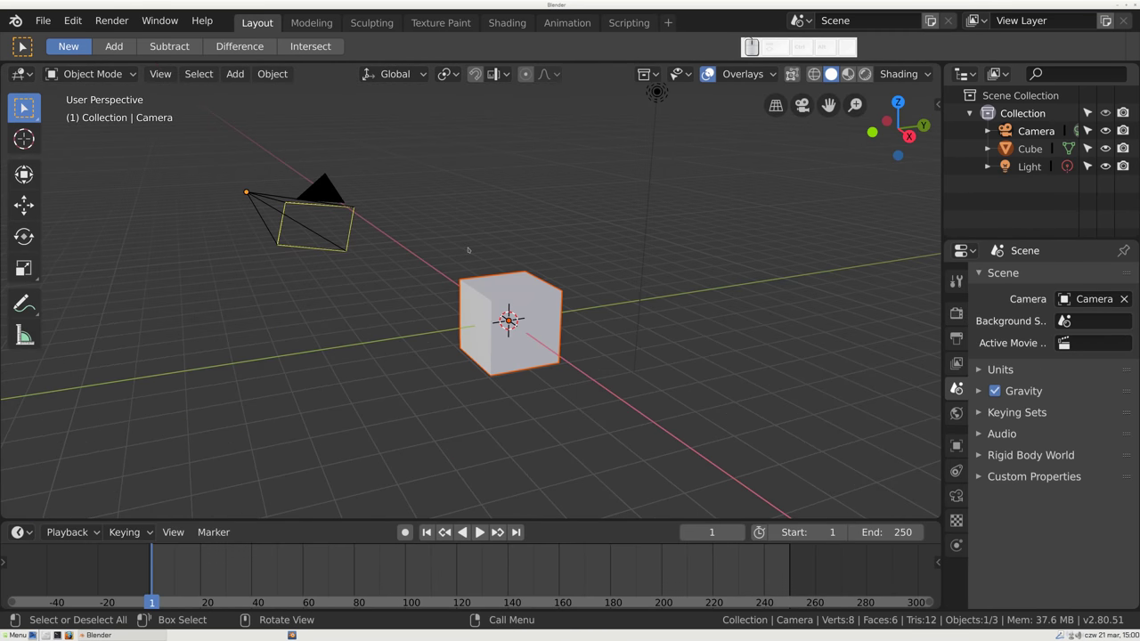
left_click_drag(514, 345, 498, 308)
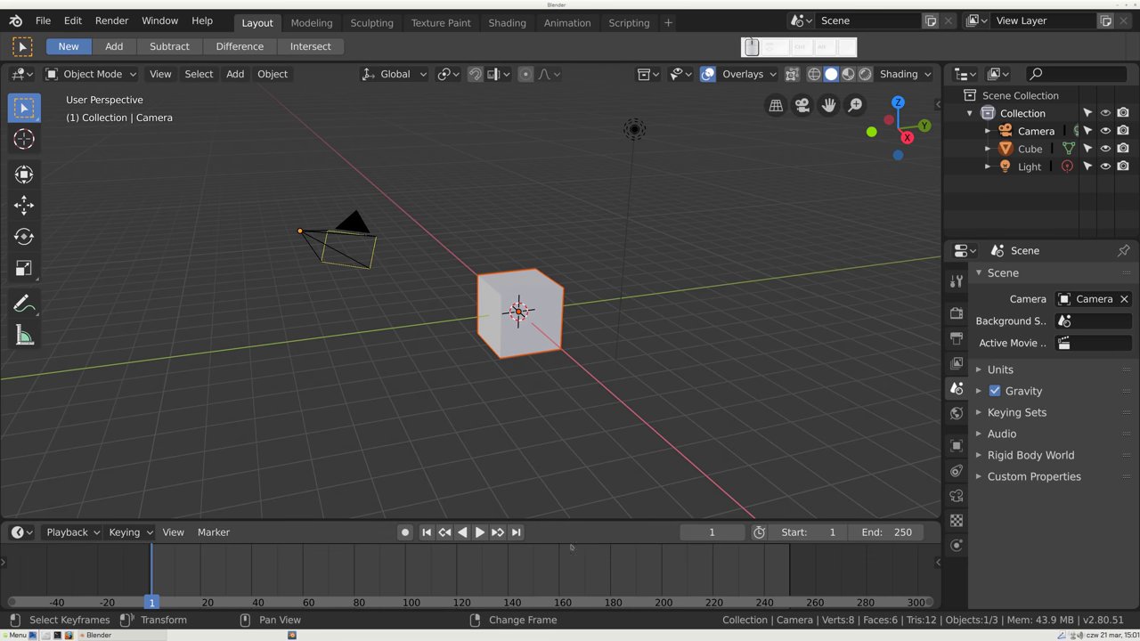
left_click_drag(583, 524, 584, 542)
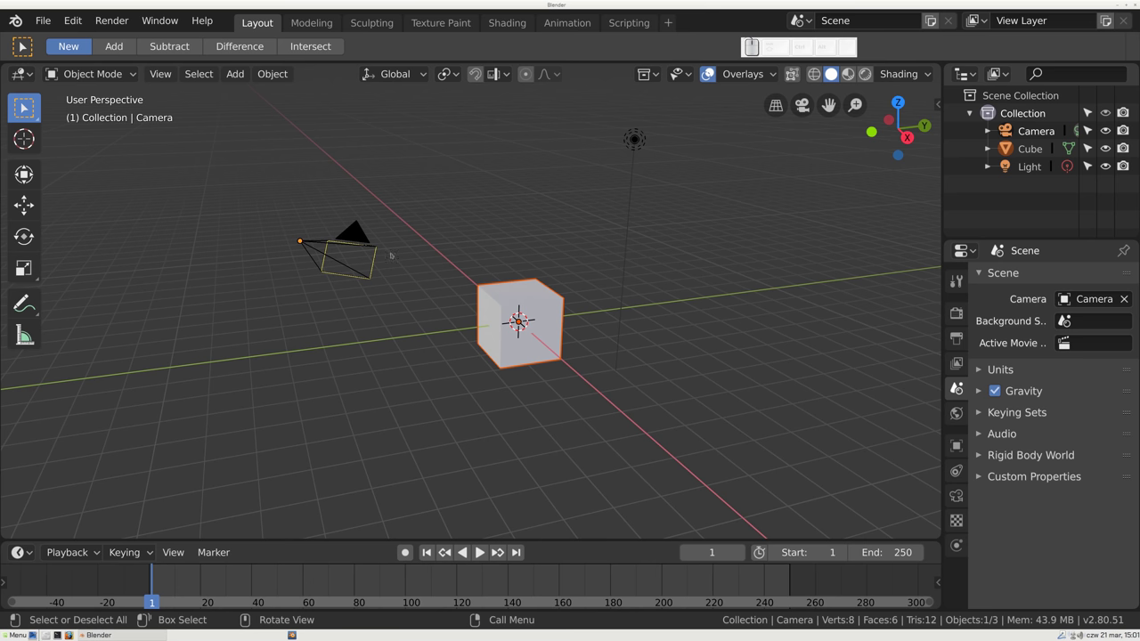
- Select the cube, then the camera, and bring up the Edit menu
left_click(383, 256)
left_click(526, 303)
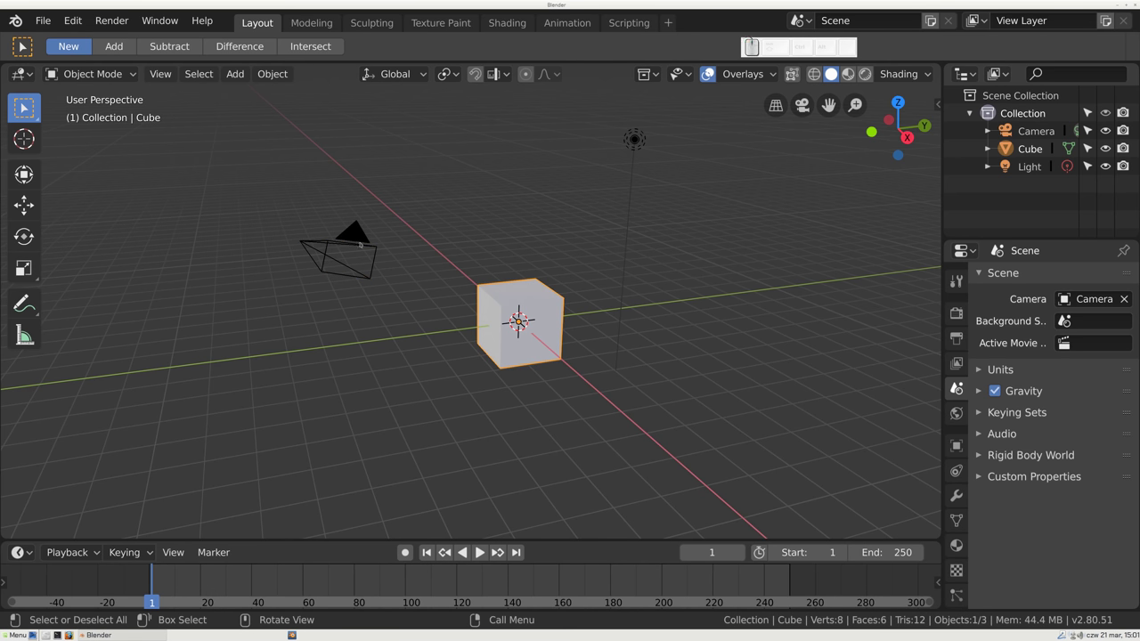
left_click(360, 244)
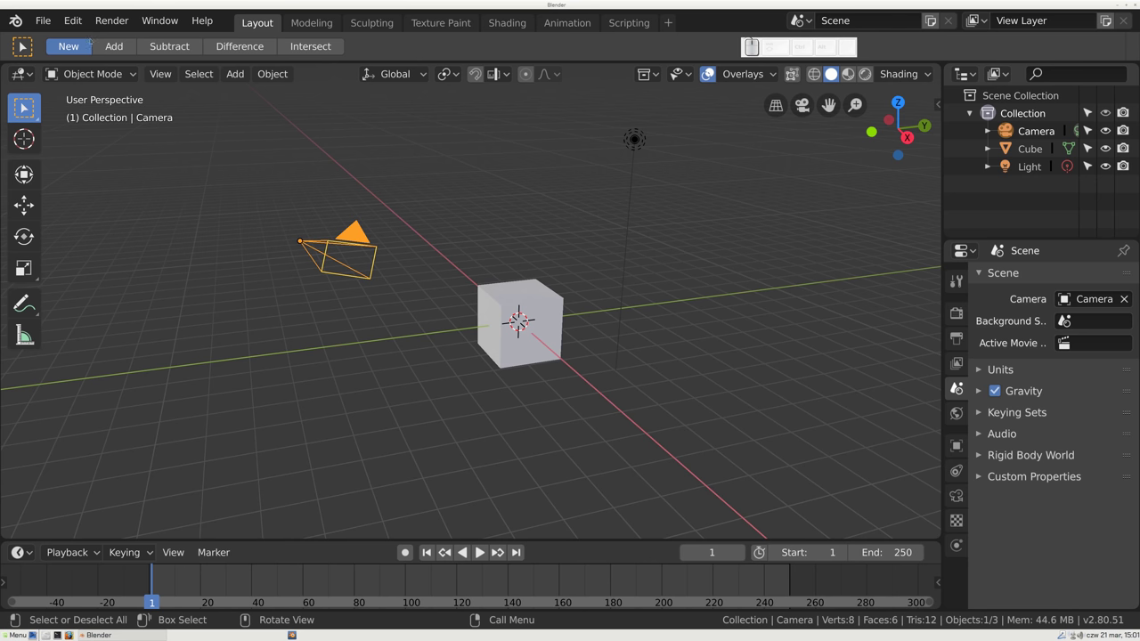
left_click(74, 21)
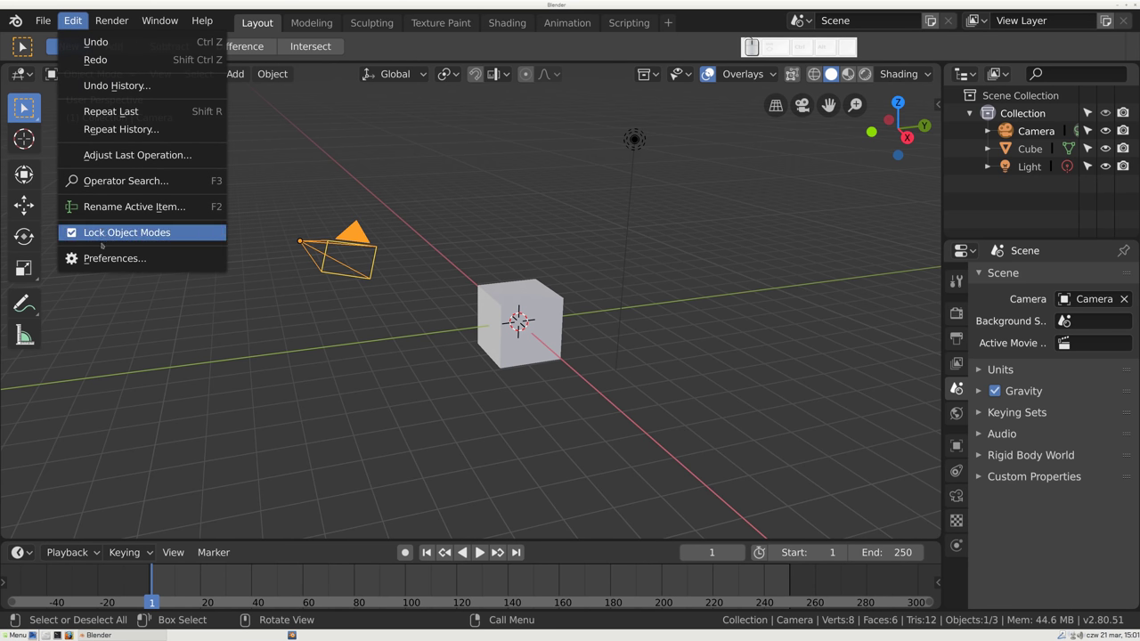
- Open Preferences, then move and enlarge the Preferences window
left_click(174, 260)
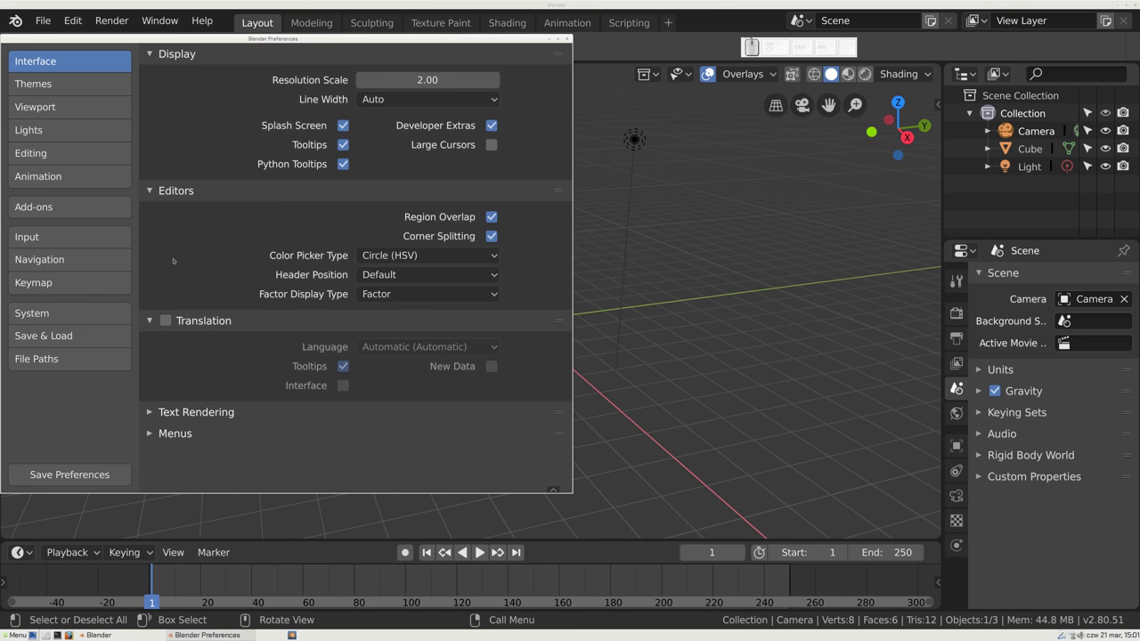
left_click_drag(242, 39, 490, 66)
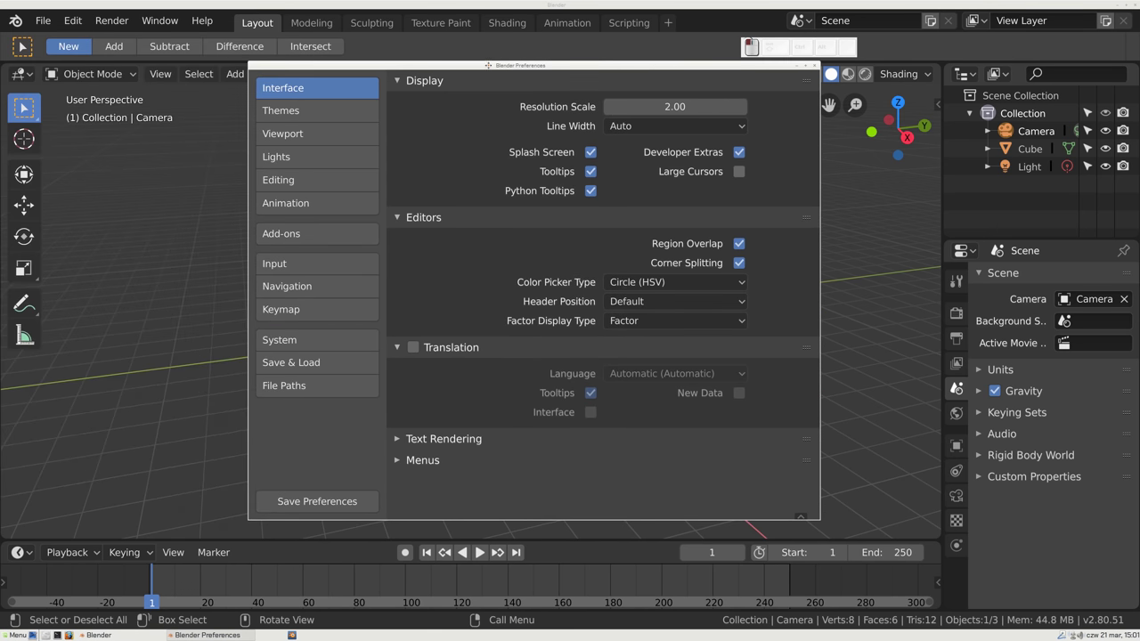
left_click_drag(790, 490, 890, 502)
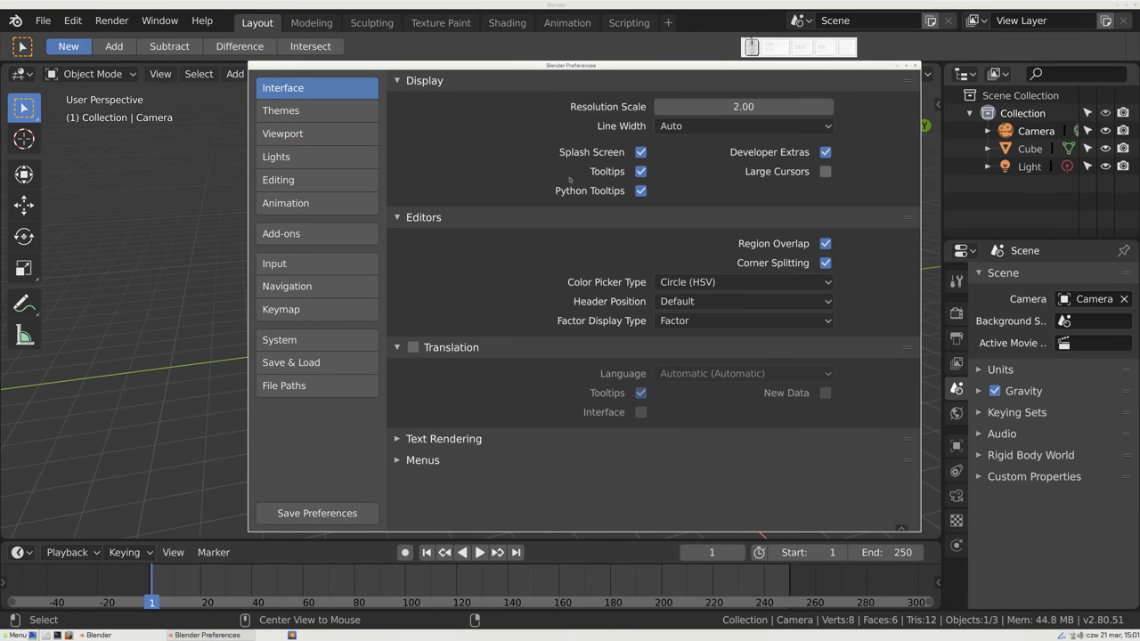
left_click_drag(522, 65, 499, 64)
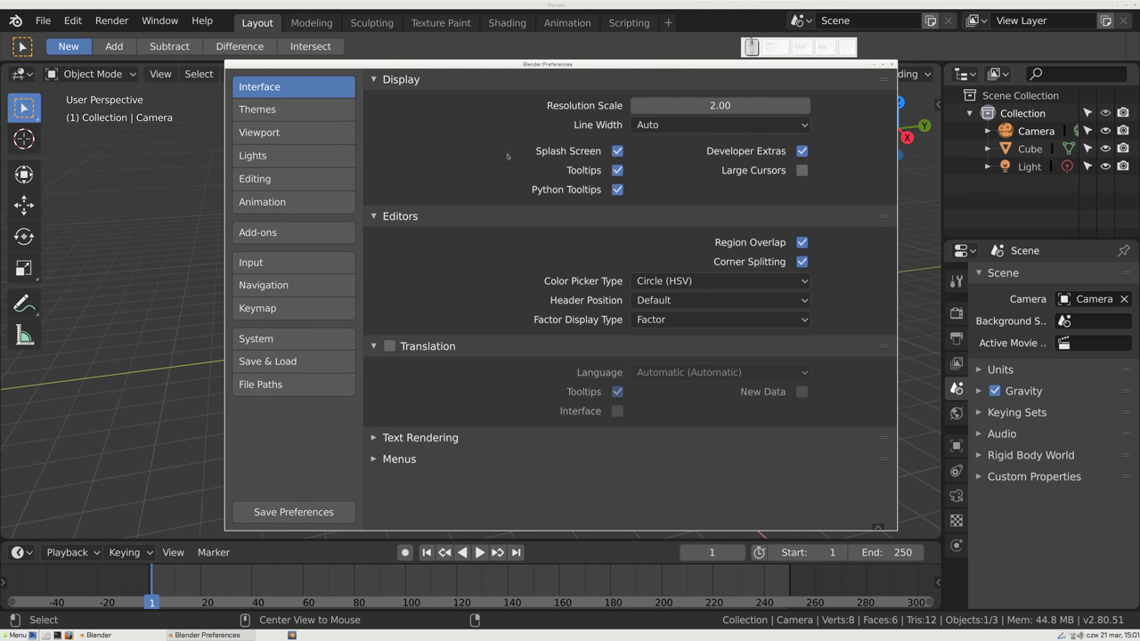
- On the Keymap page, set Select With to Right and move the window aside
left_click(281, 310)
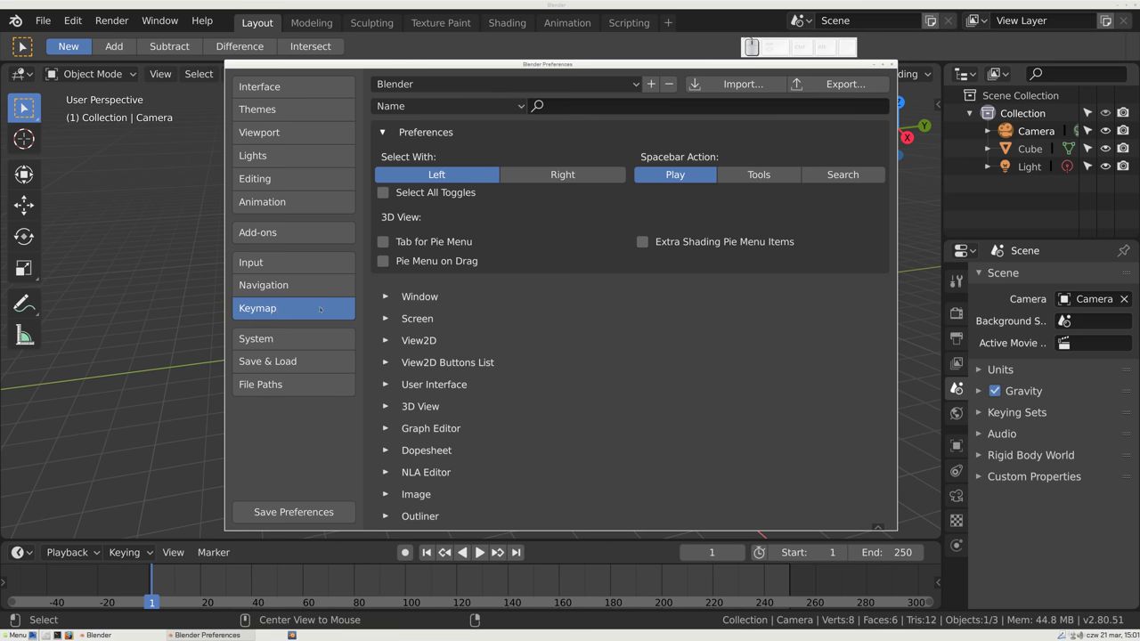
left_click(384, 319)
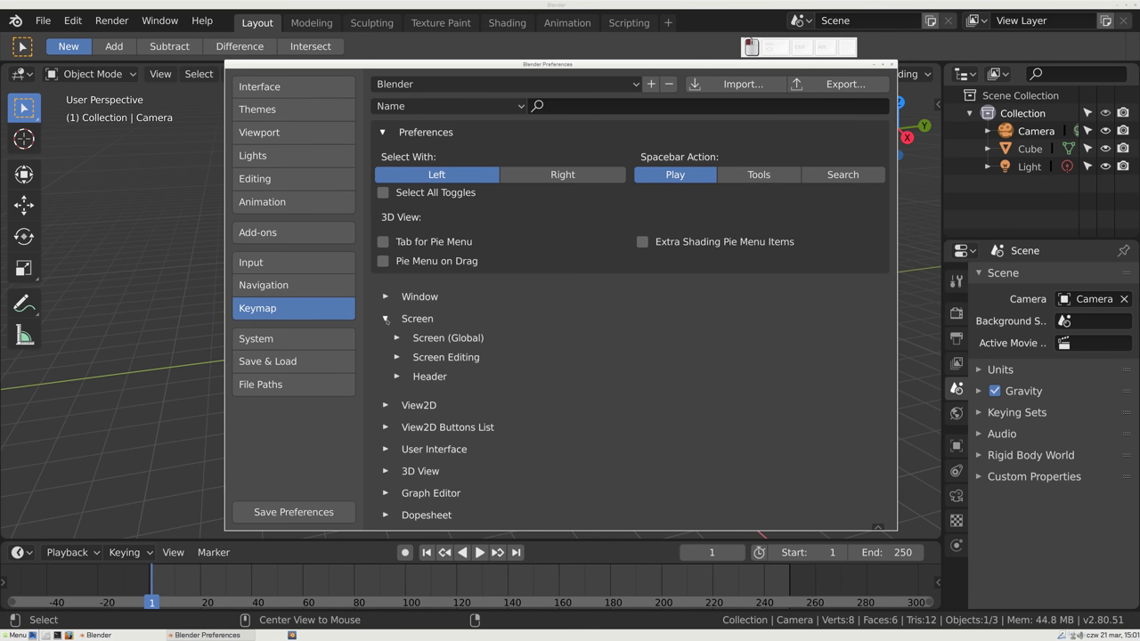
left_click(386, 297)
left_click(400, 320)
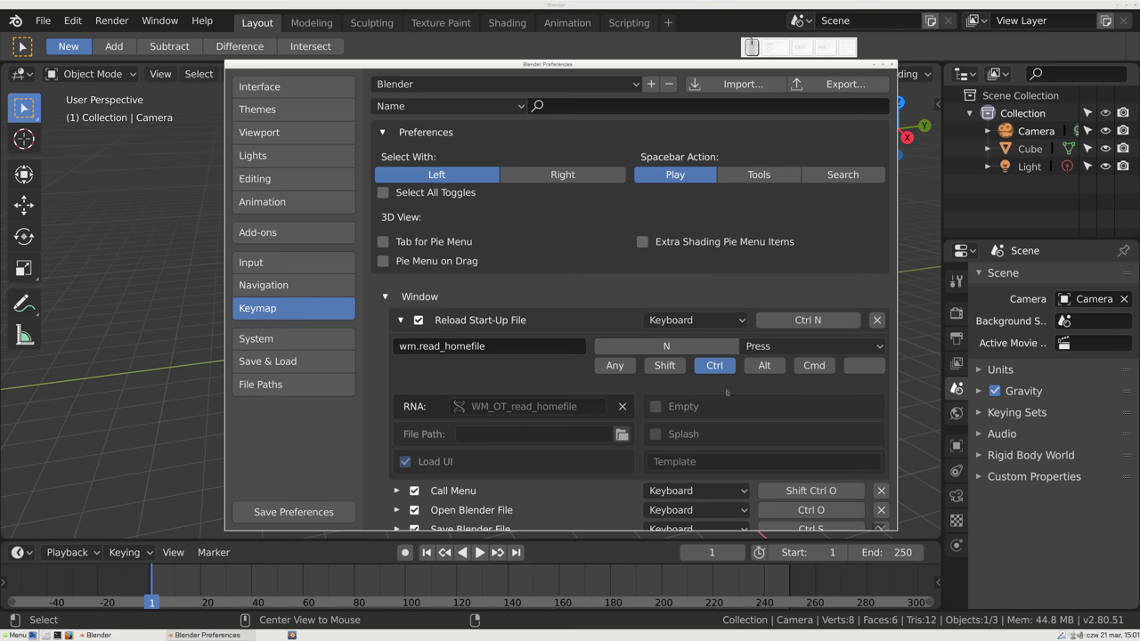
left_click(386, 297)
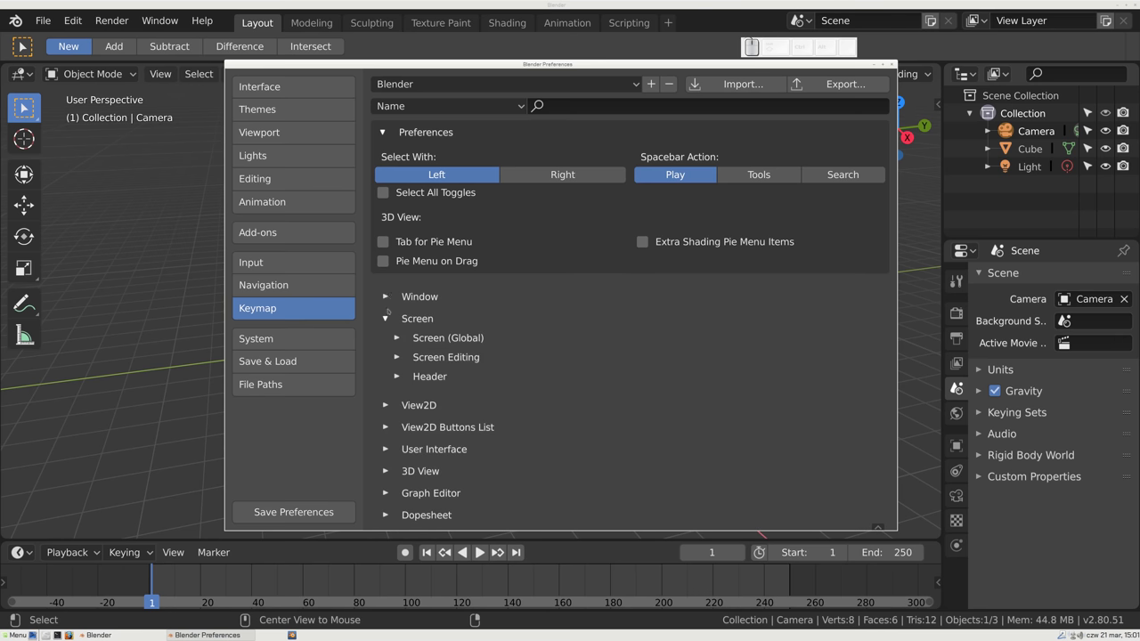
left_click(386, 316)
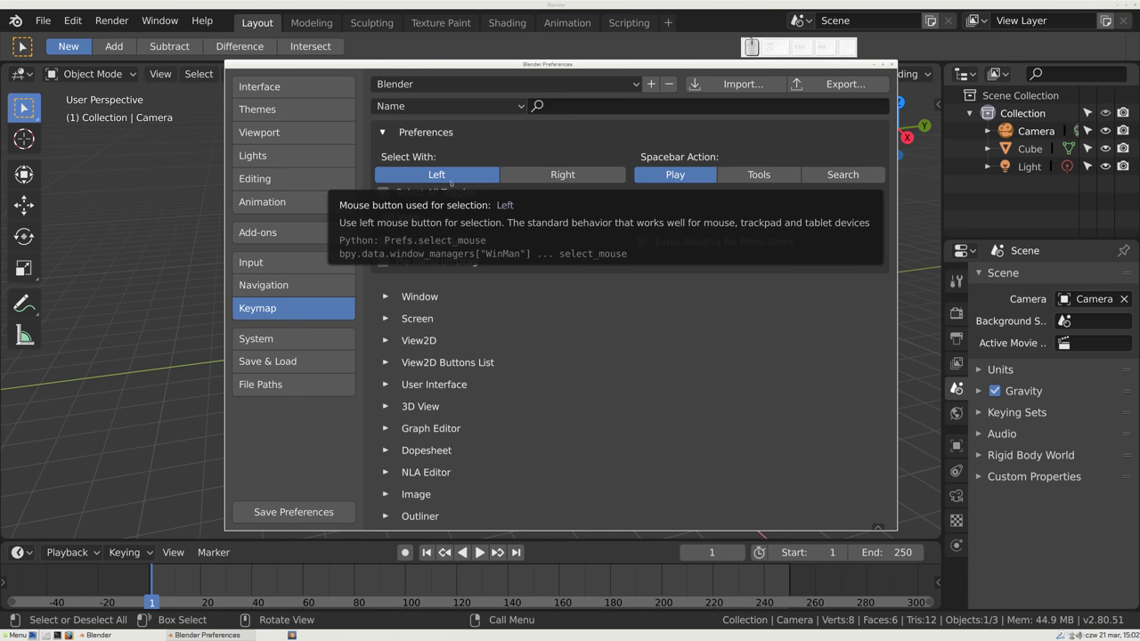
left_click(557, 178)
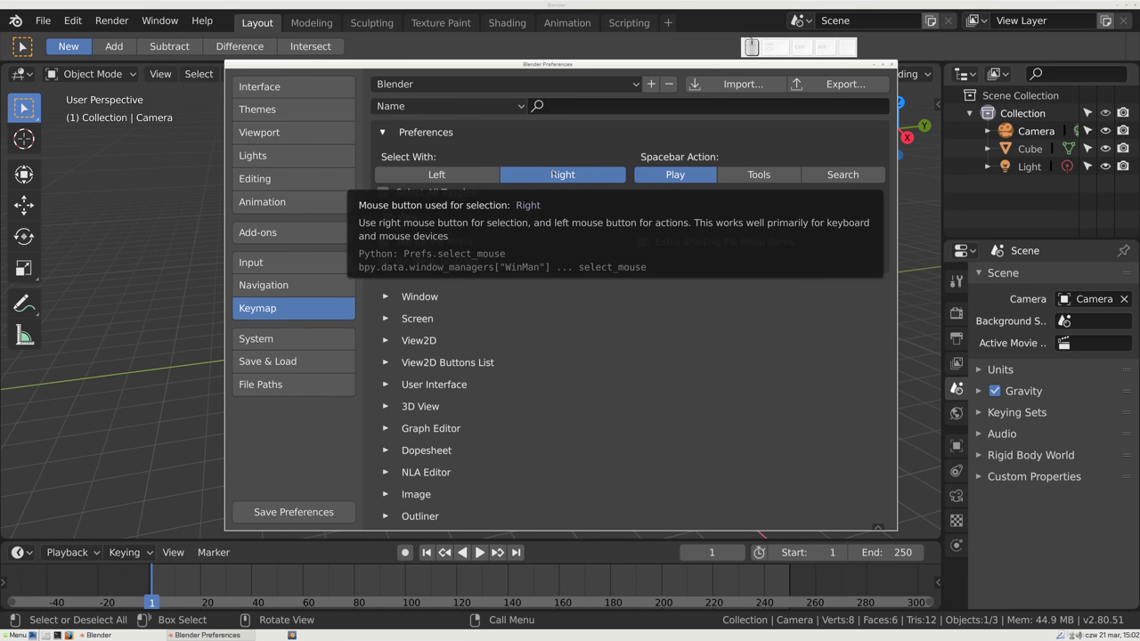
left_click_drag(552, 167, 339, 335)
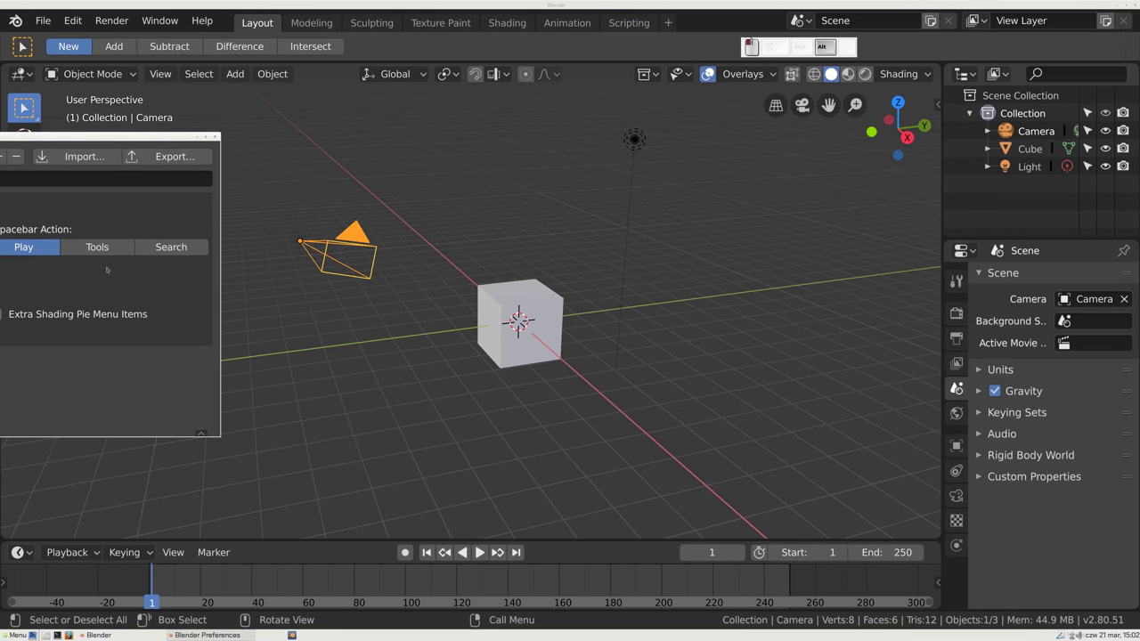
- Test right-click selection on the cube and camera, then scrub and play the timeline
left_click(526, 301)
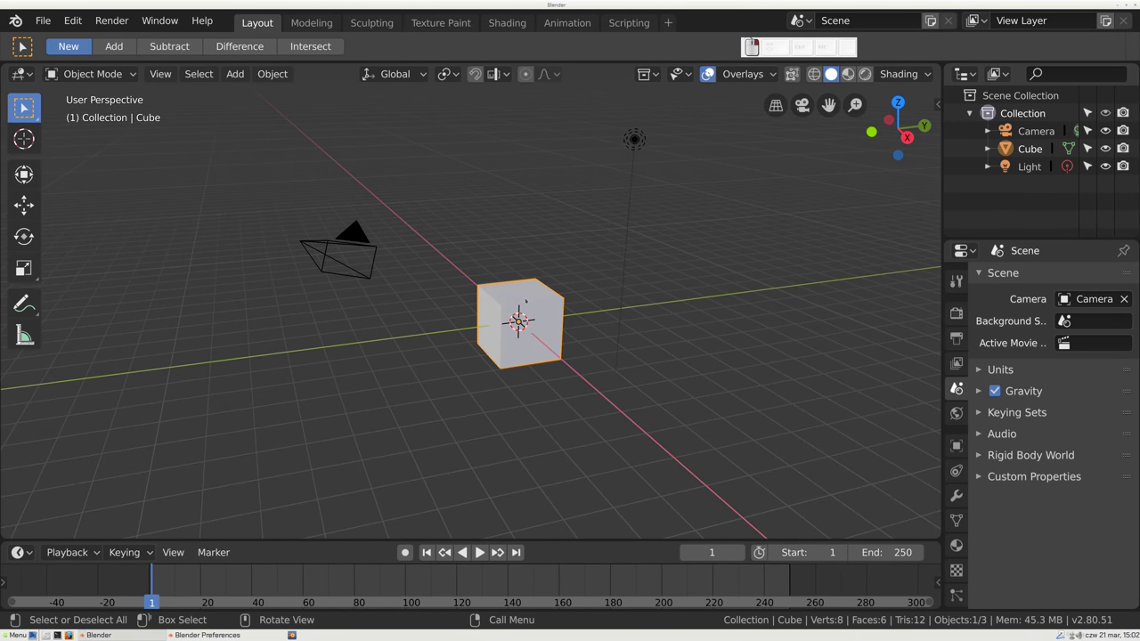
left_click(635, 140)
left_click(343, 254)
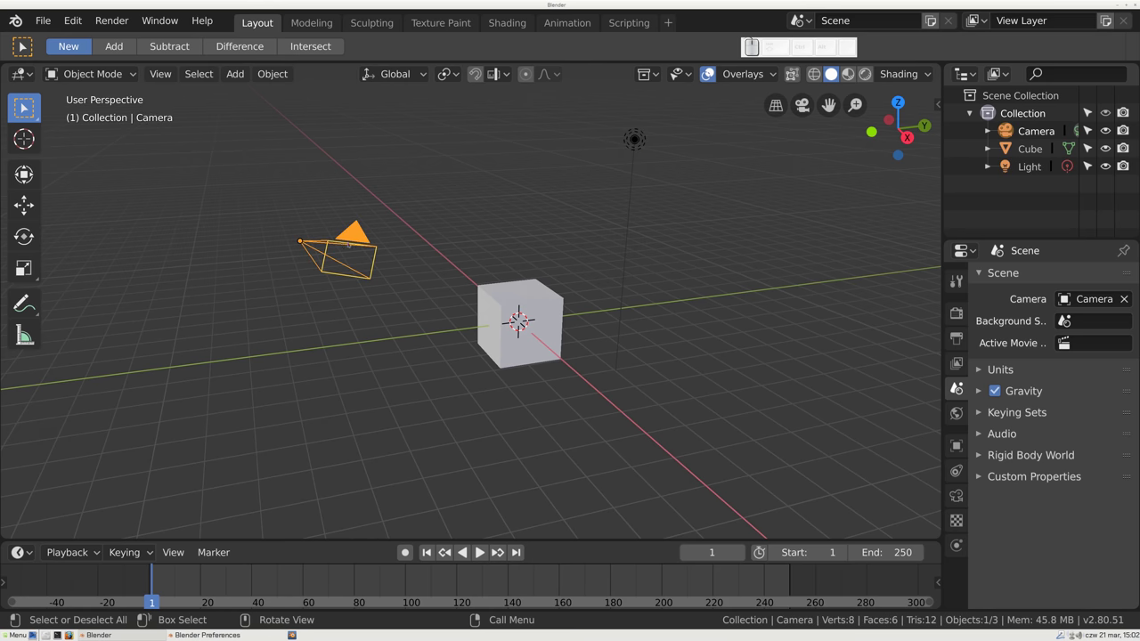
left_click_drag(379, 572, 253, 583)
key("space")
key("space")
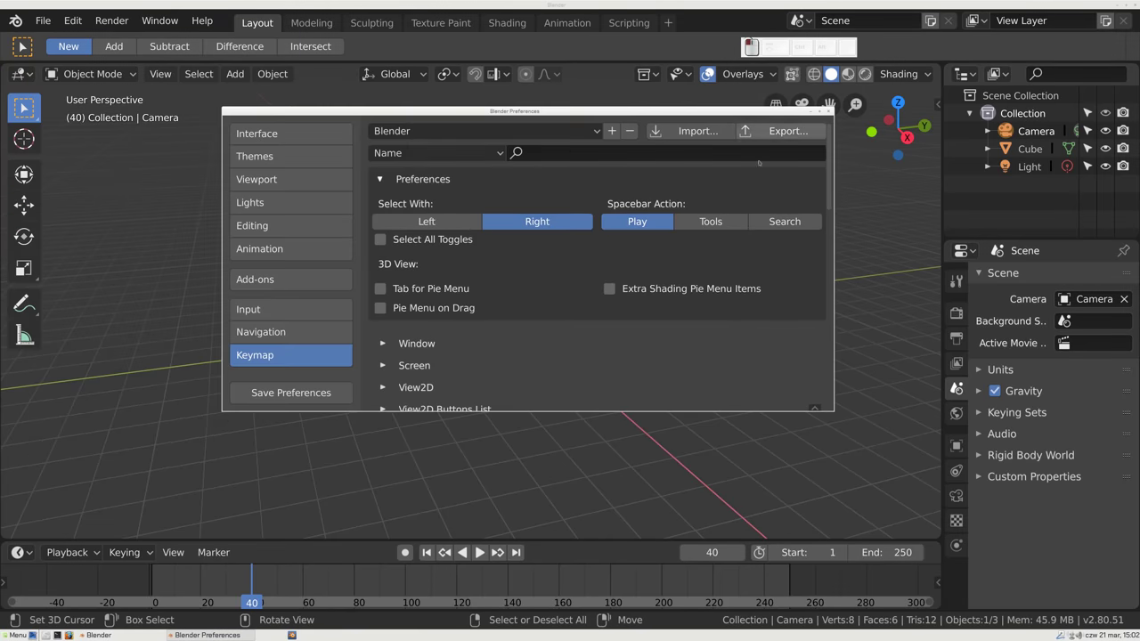
- Set Select With back to Left, move Preferences aside, and select cube, light and camera
left_click(425, 221)
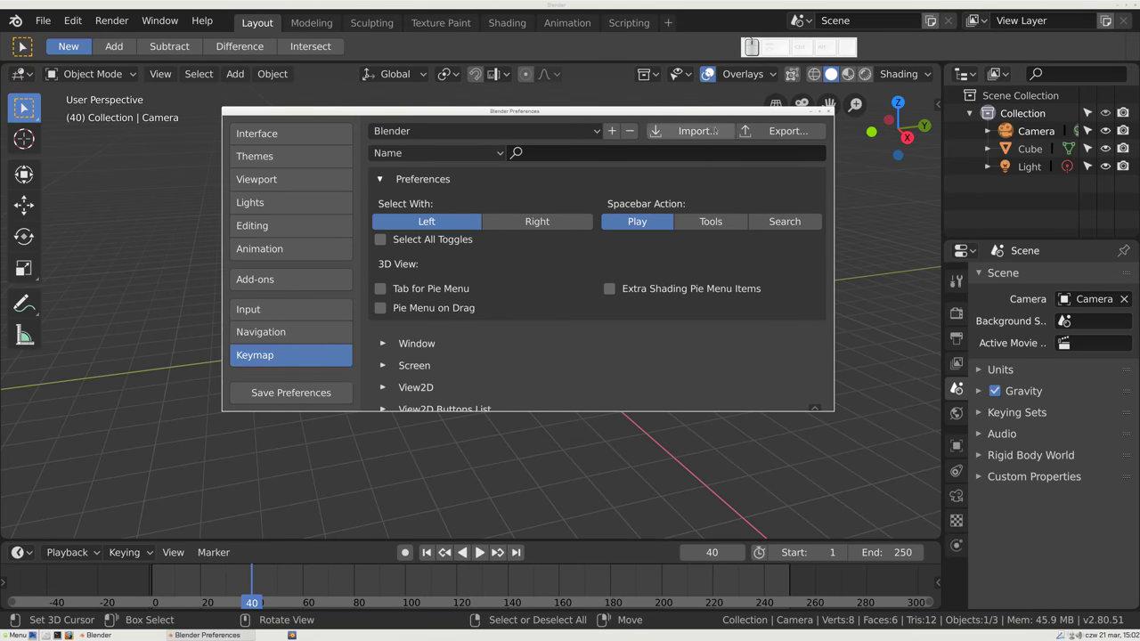
left_click_drag(789, 113, 124, 164)
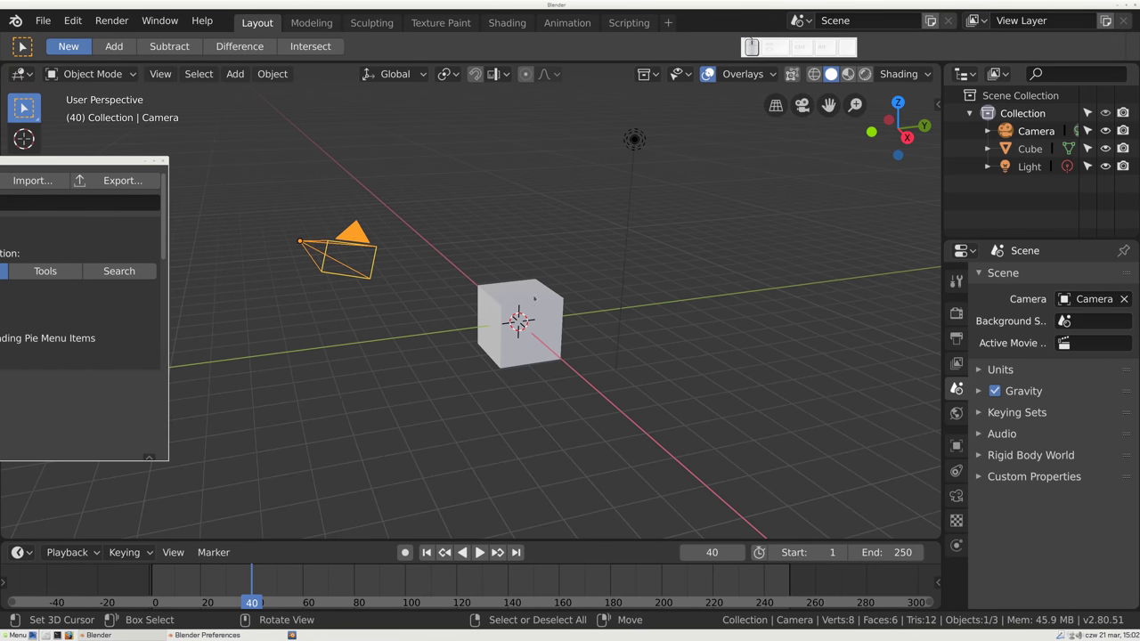
left_click(535, 298)
left_click(634, 140)
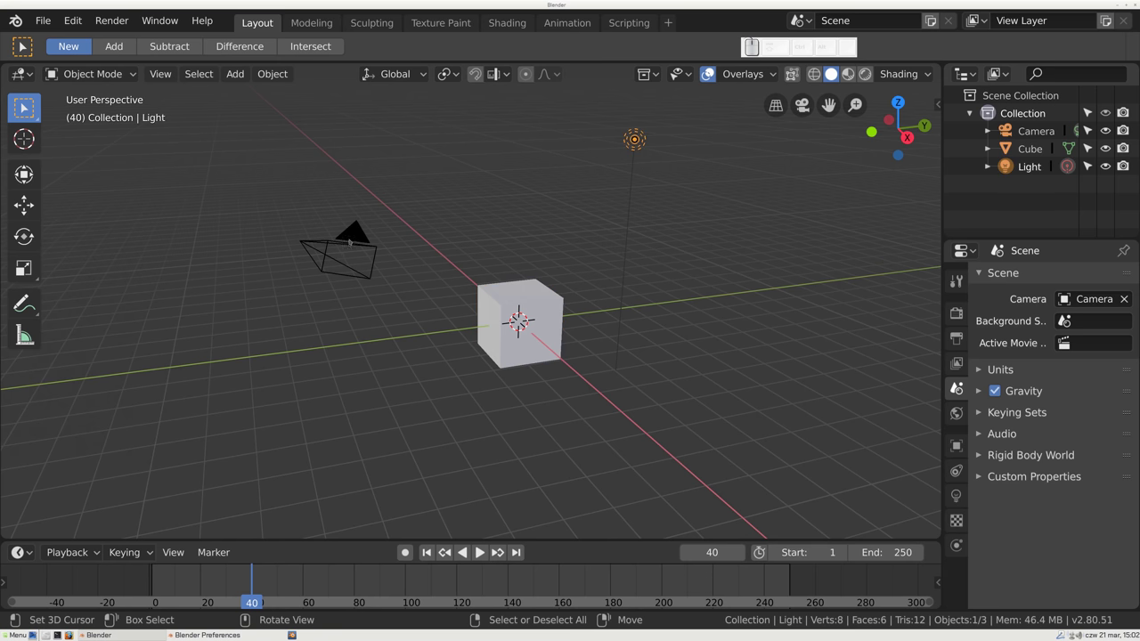
left_click(349, 244)
left_click(519, 294)
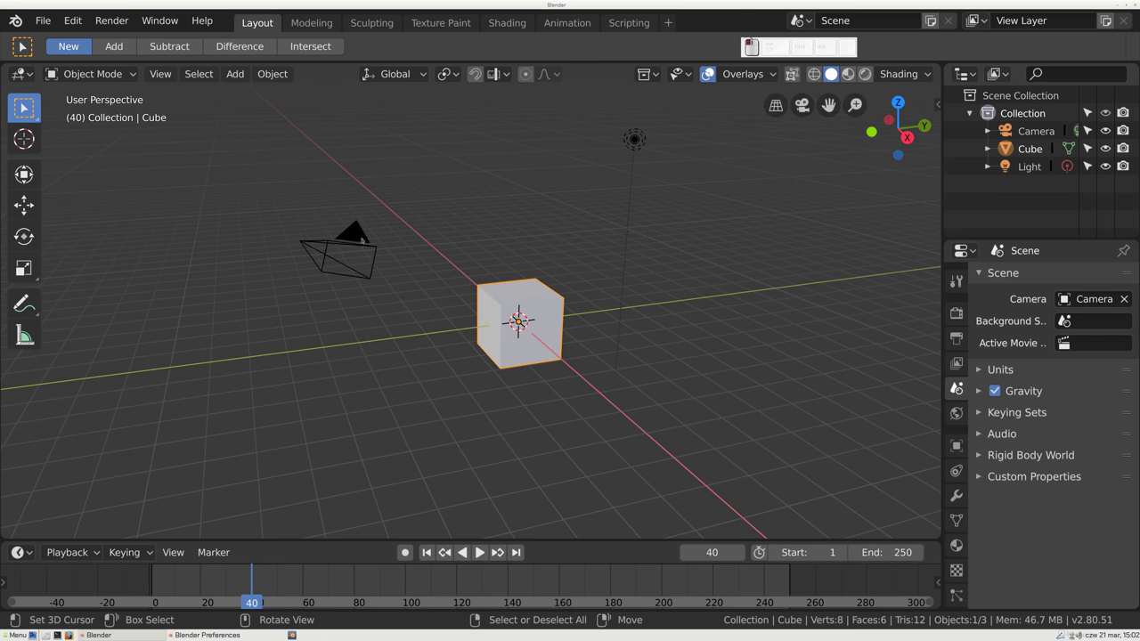
left_click(362, 242)
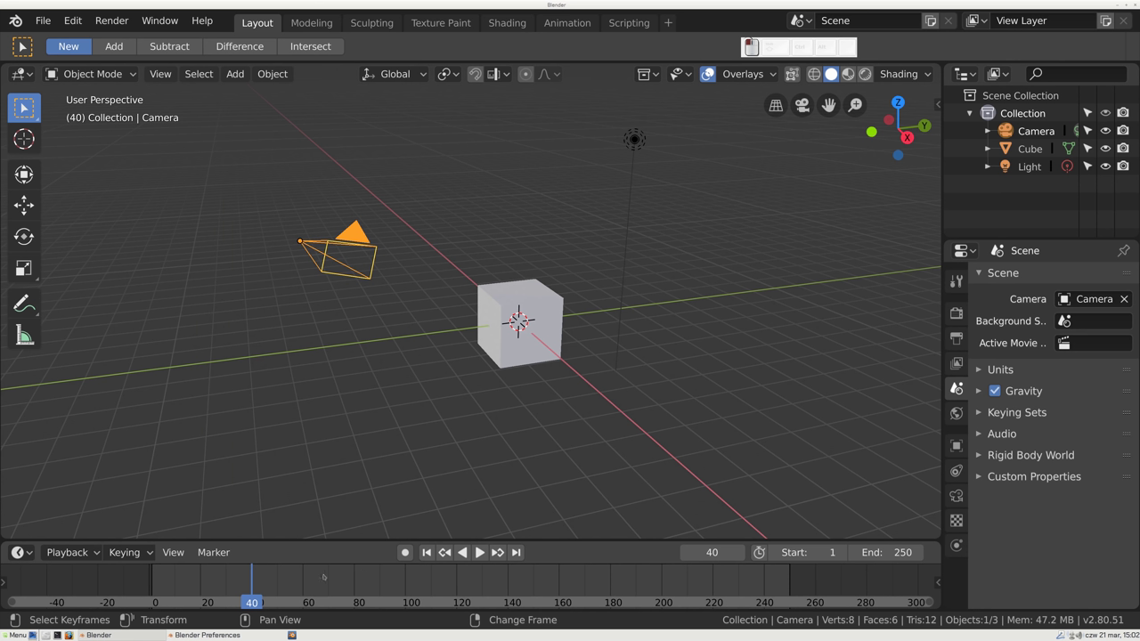
- Jump through frames 60, 80, 140 and 120, ending on frame 20
left_click(304, 584)
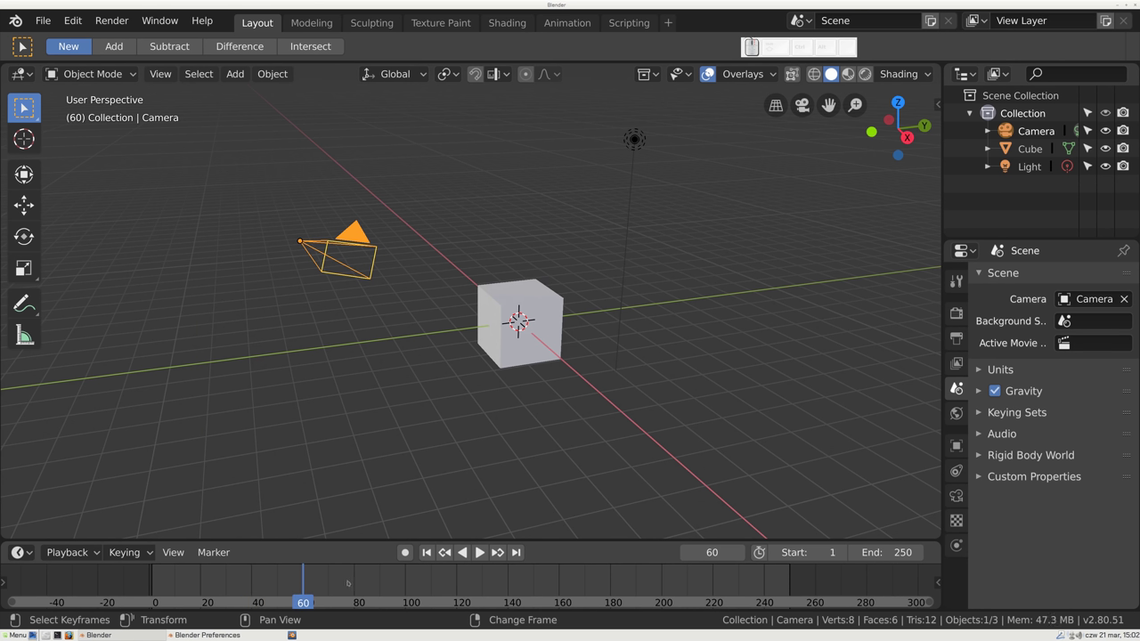
left_click(355, 580)
left_click(509, 582)
left_click(458, 584)
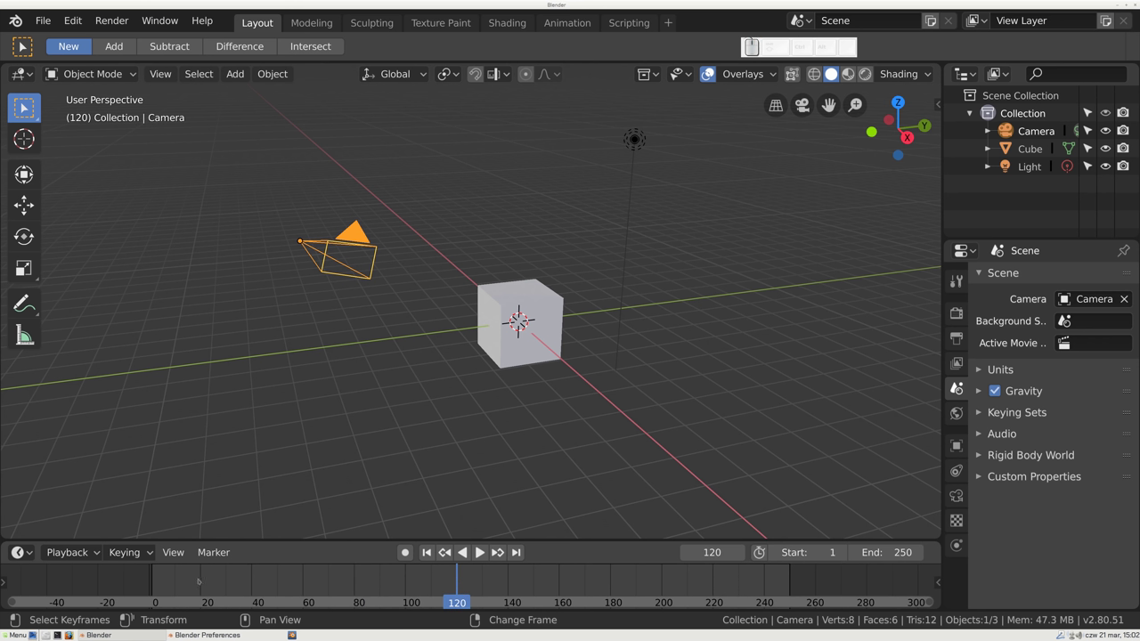
left_click(202, 581)
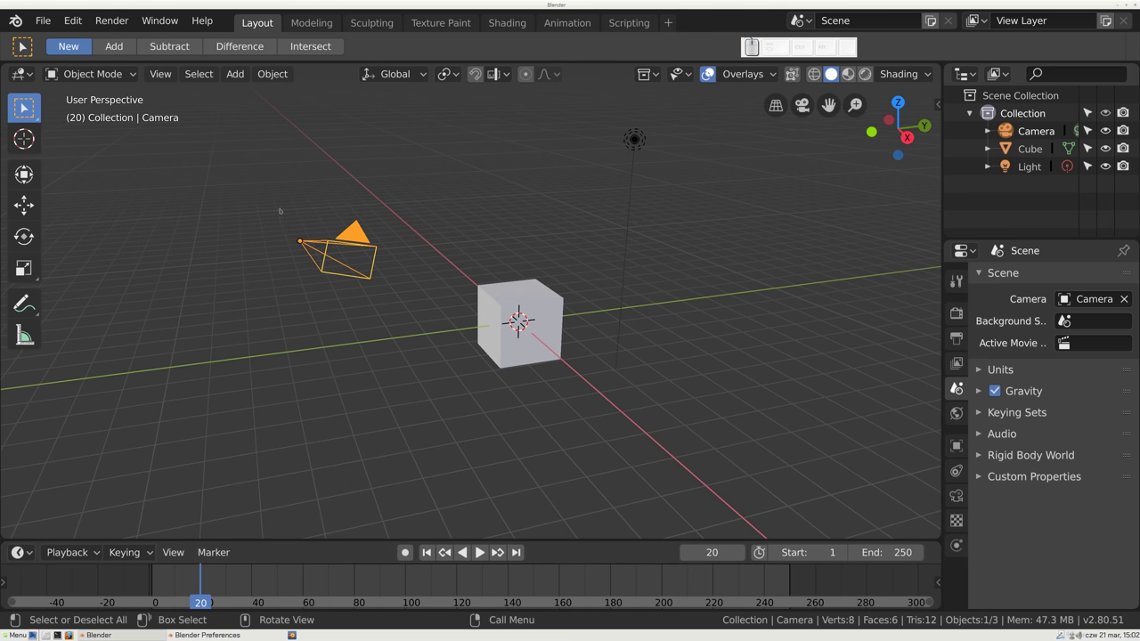
- Bring the Preferences window back to the front and reposition it
key("alt+Tab")
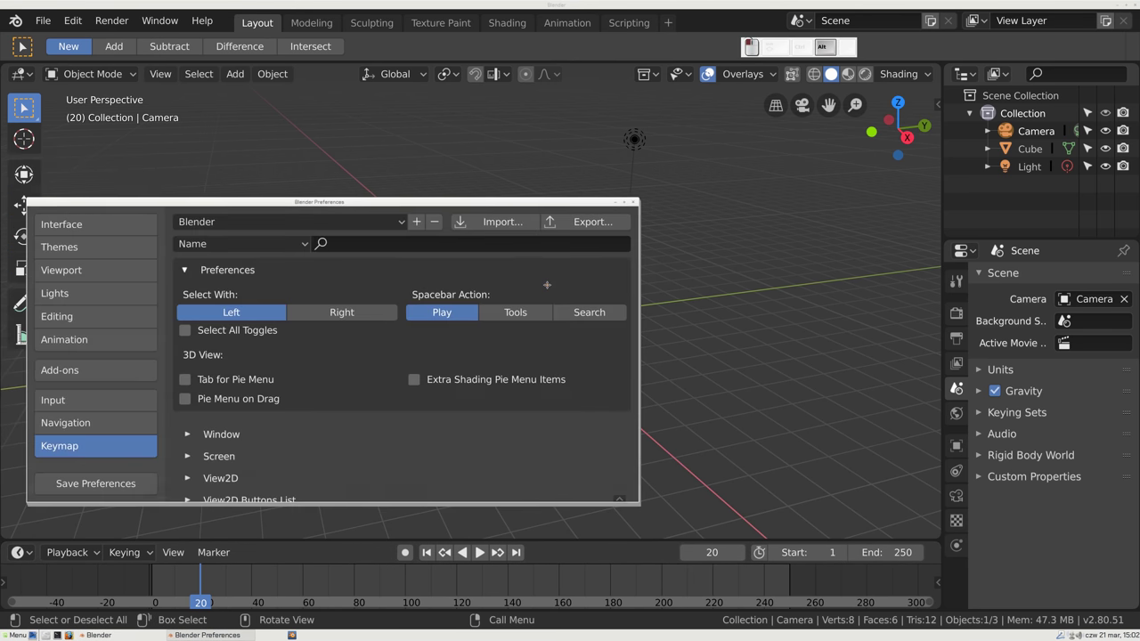
left_click_drag(609, 252, 1032, 374)
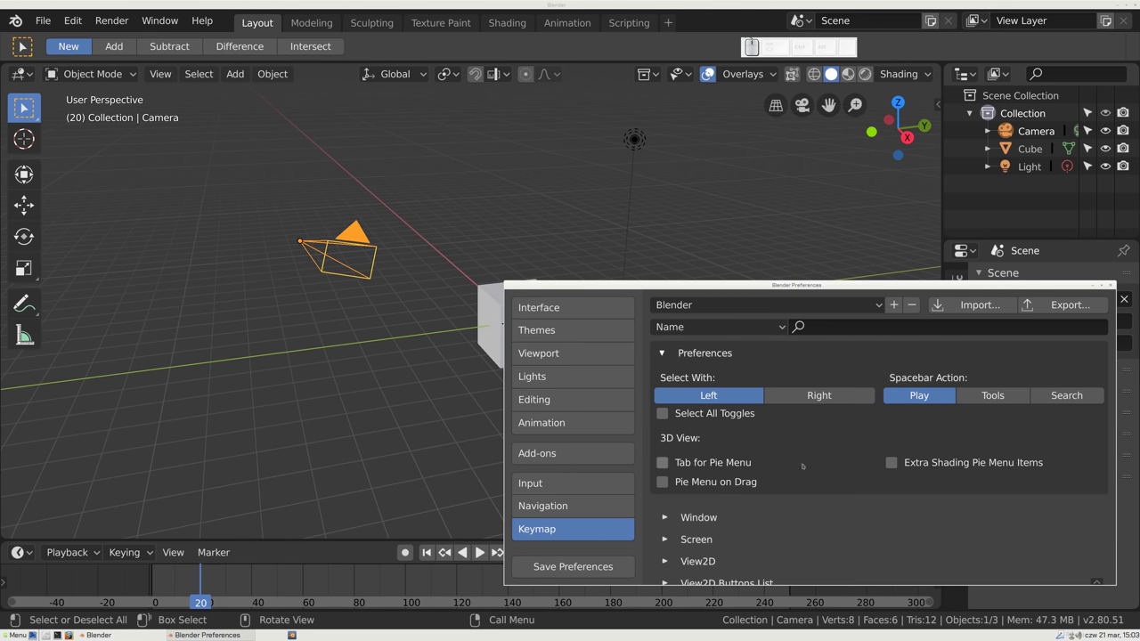
left_click_drag(850, 362, 690, 256)
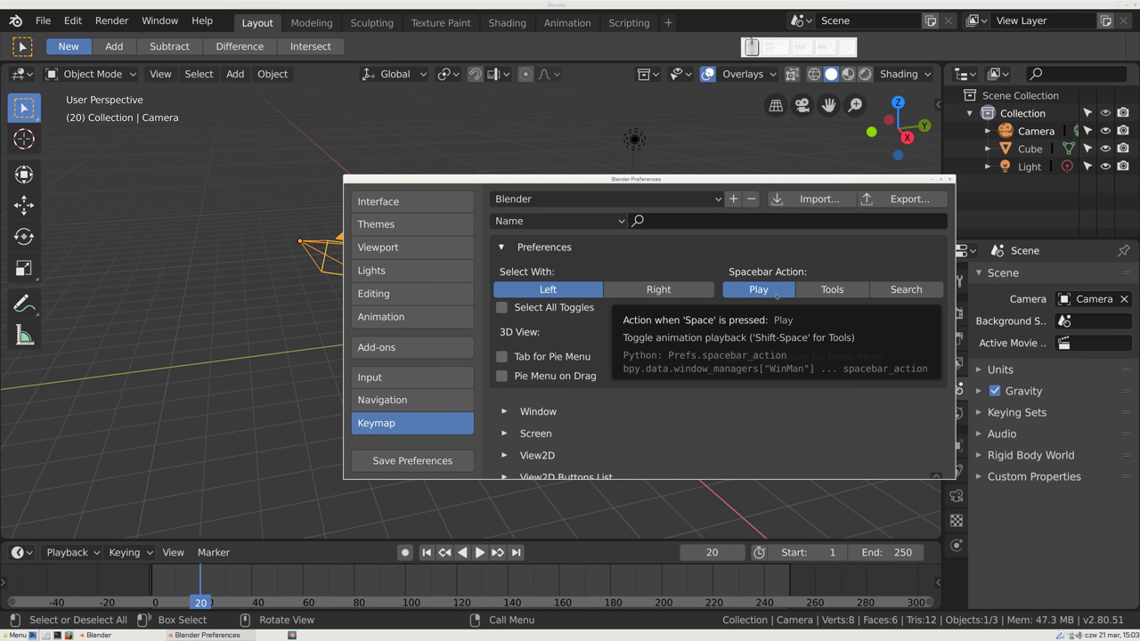
- Play the animation with Space, stopping and restarting playback a few times
key("space")
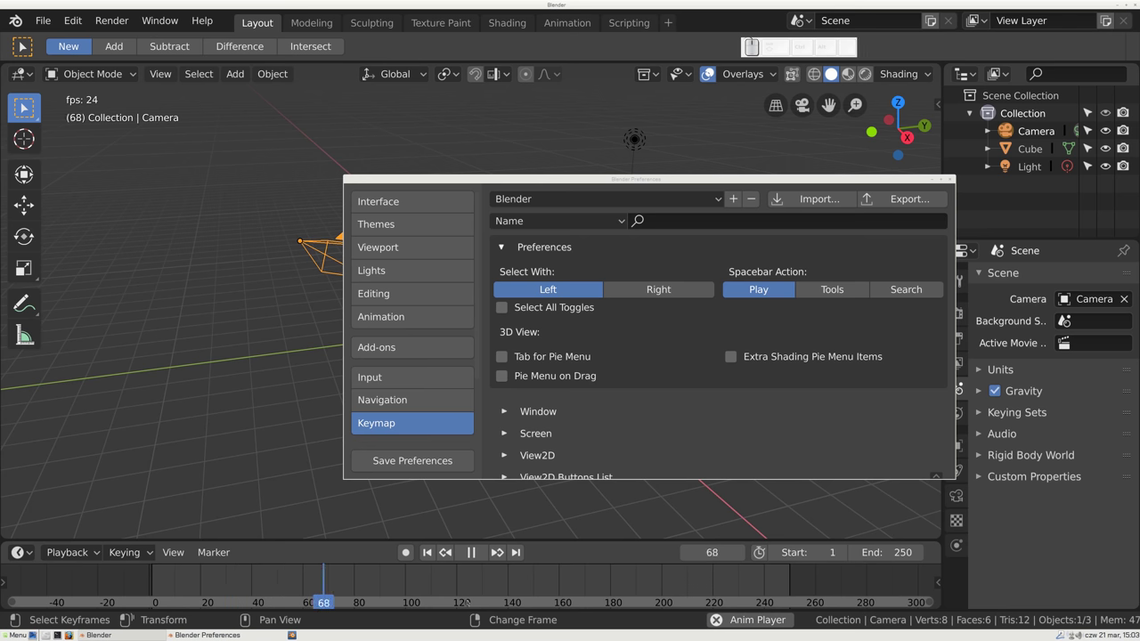
left_click(471, 552)
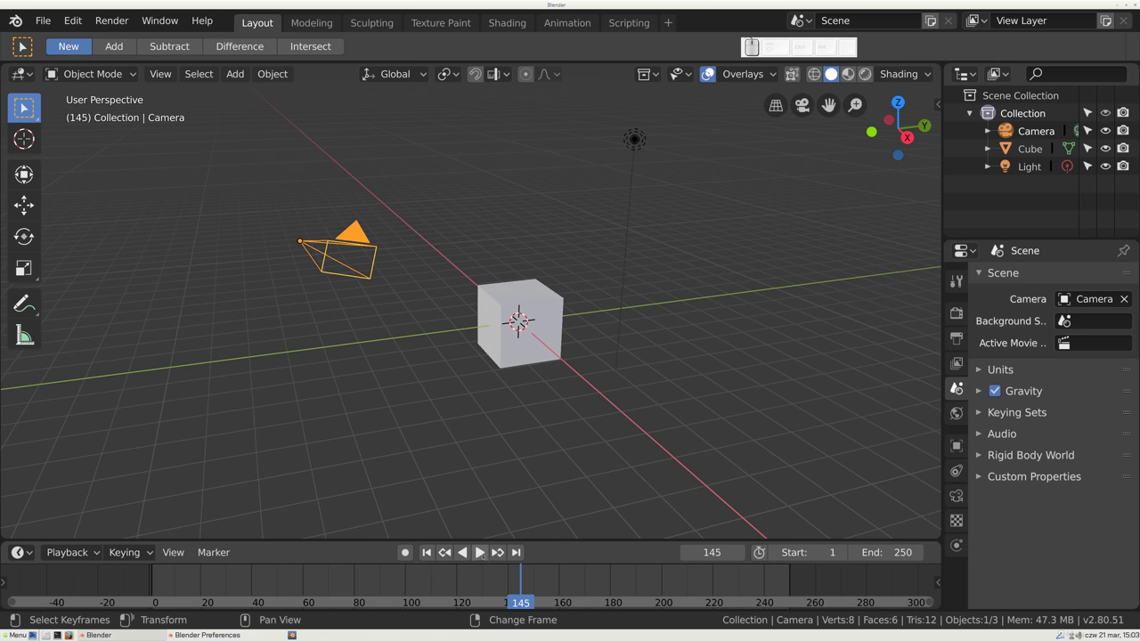
left_click(479, 552)
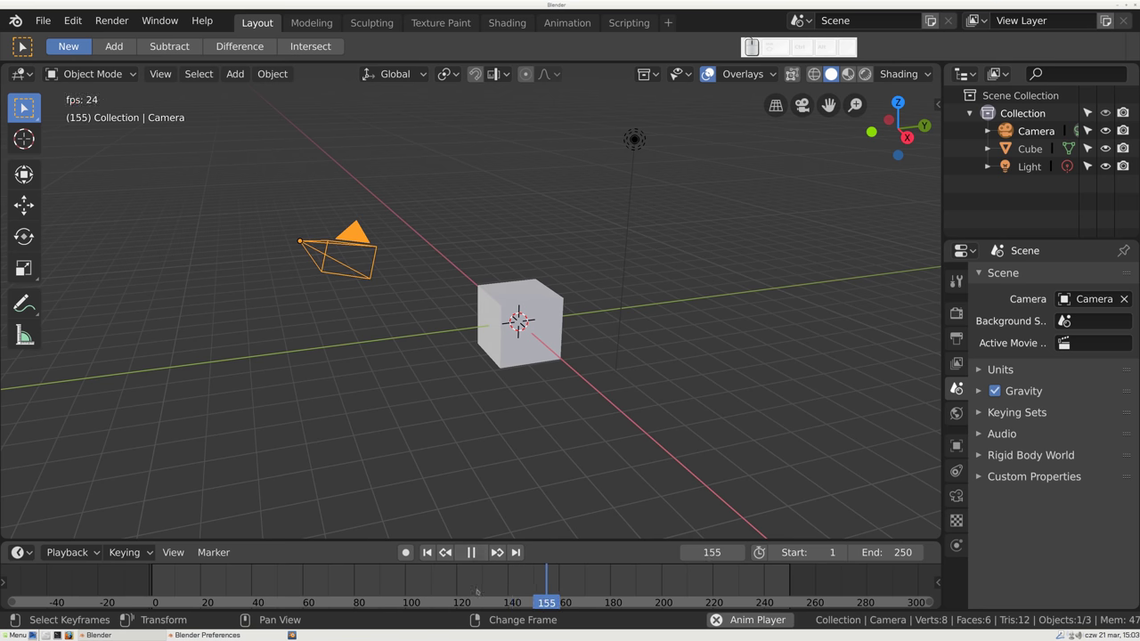
key("space")
key("space")
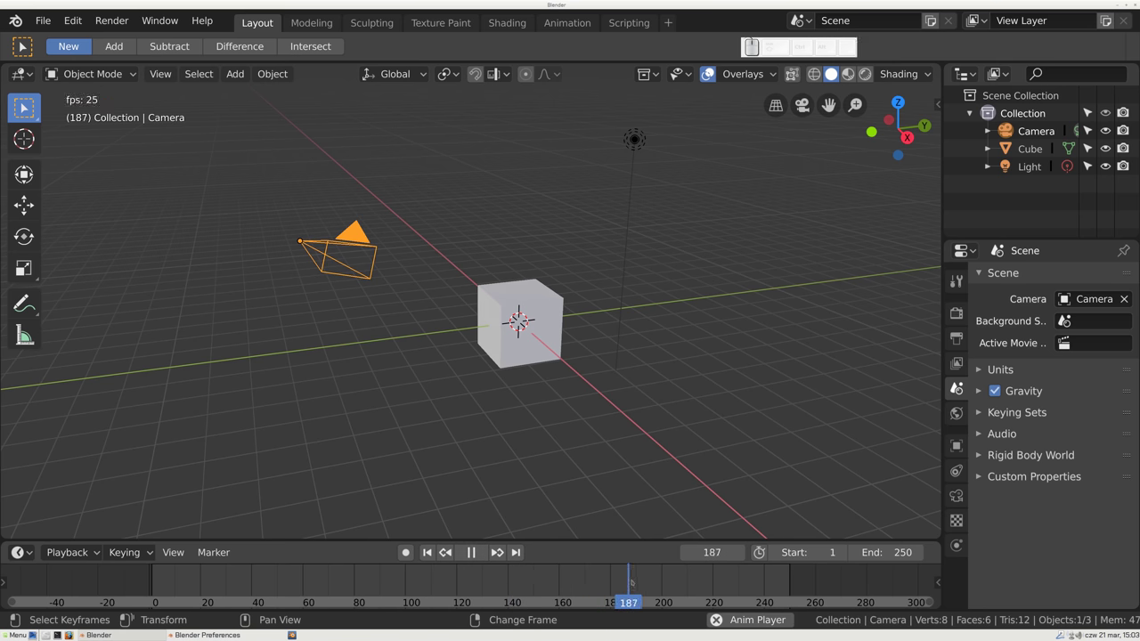
key("space")
key("space")
key("space")
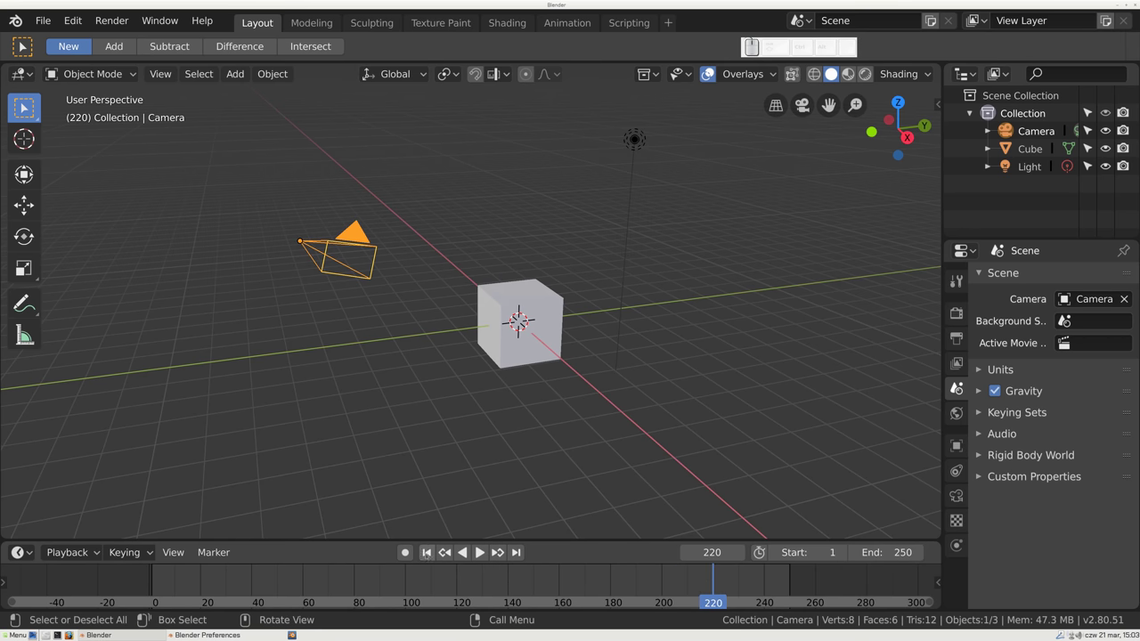
- Rewind to frame 1, set Spacebar Action to Tools, and test the Space tool menu
key("shift+Left")
key("alt+Tab")
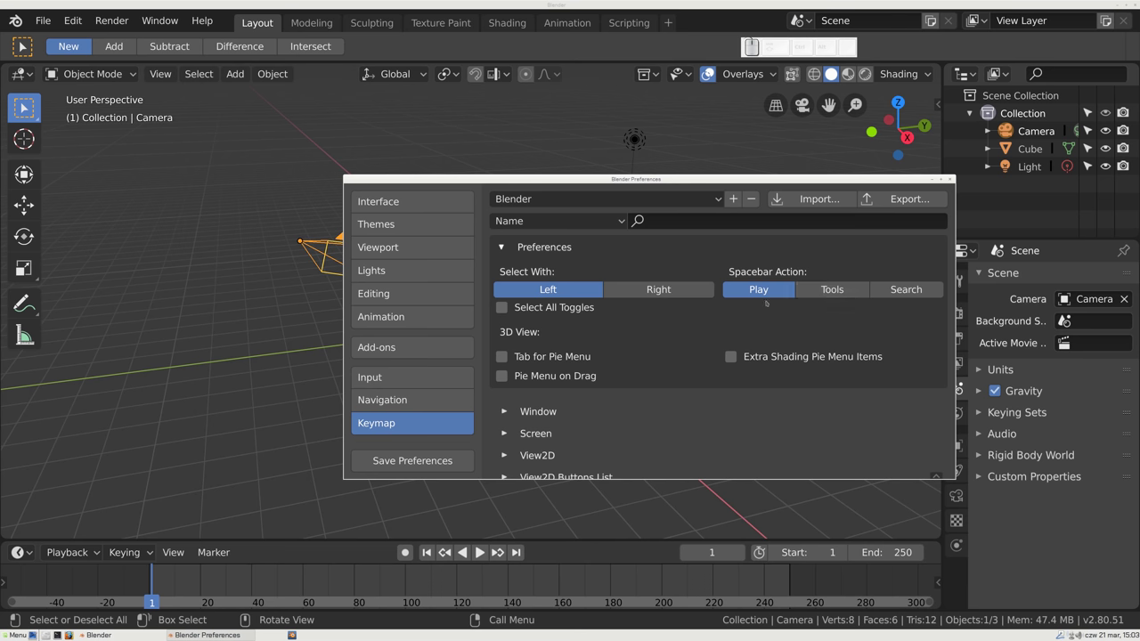
left_click(827, 292)
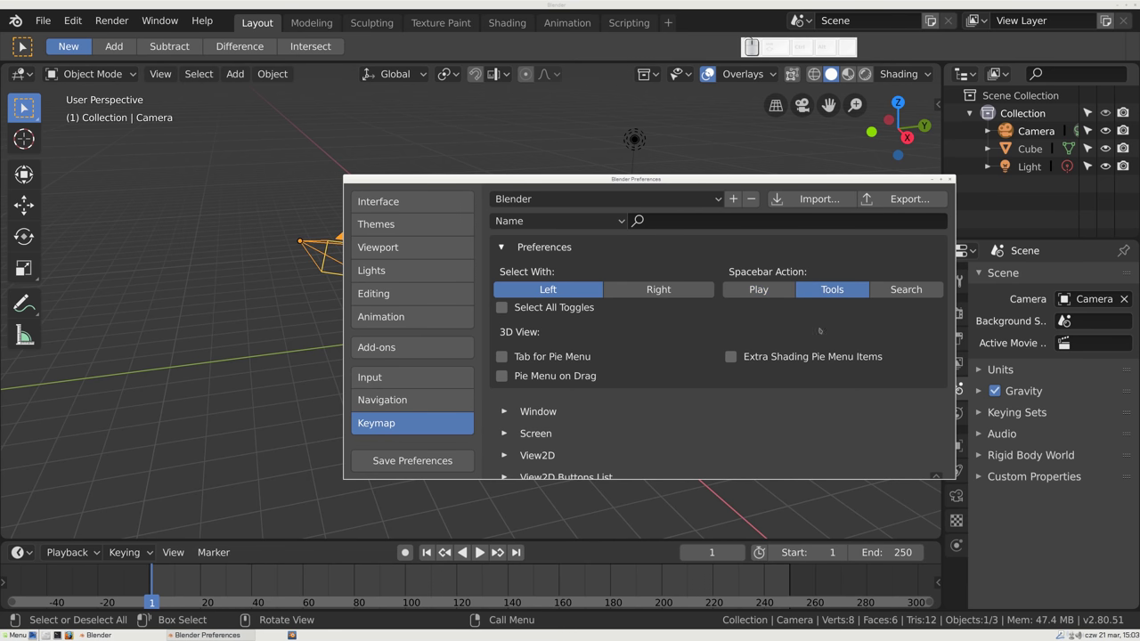
left_click_drag(709, 182, 872, 107)
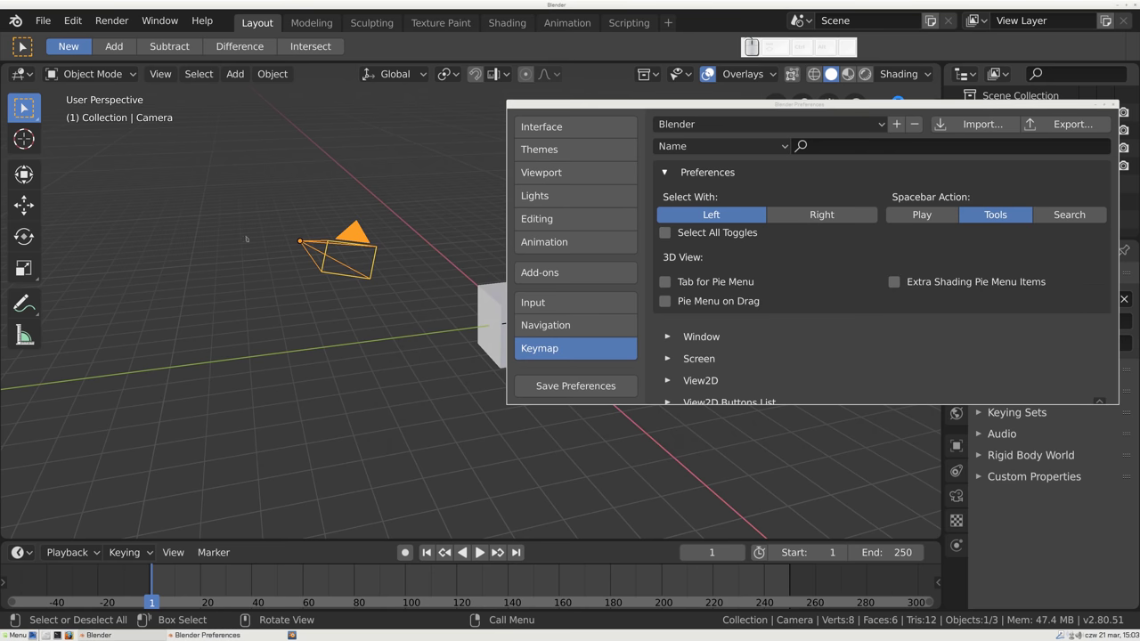
key("space")
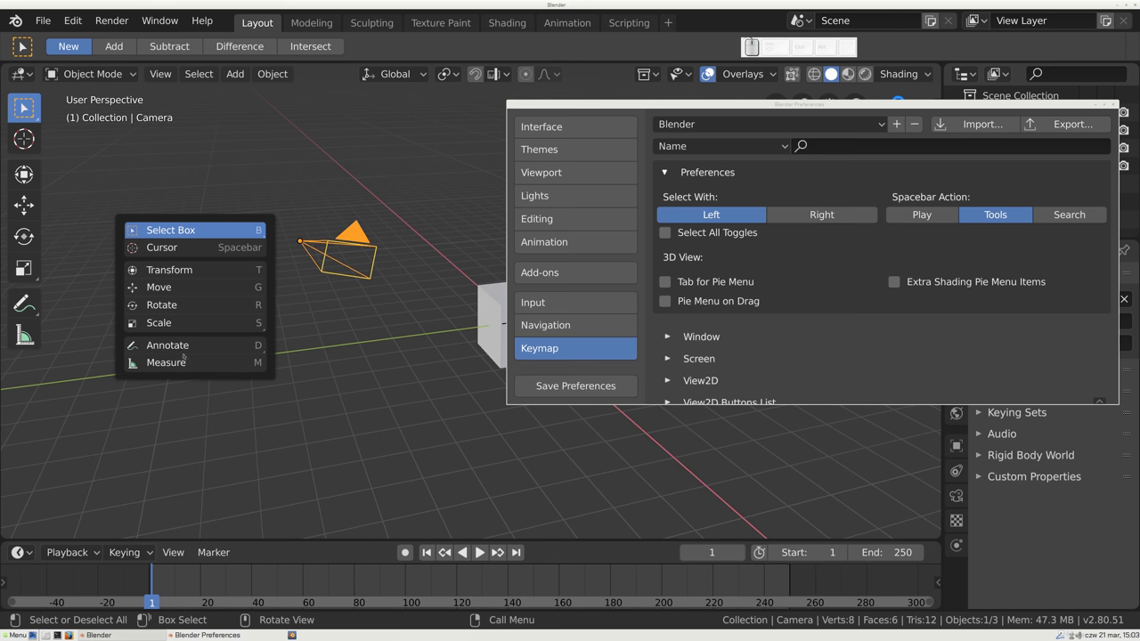
key("Escape")
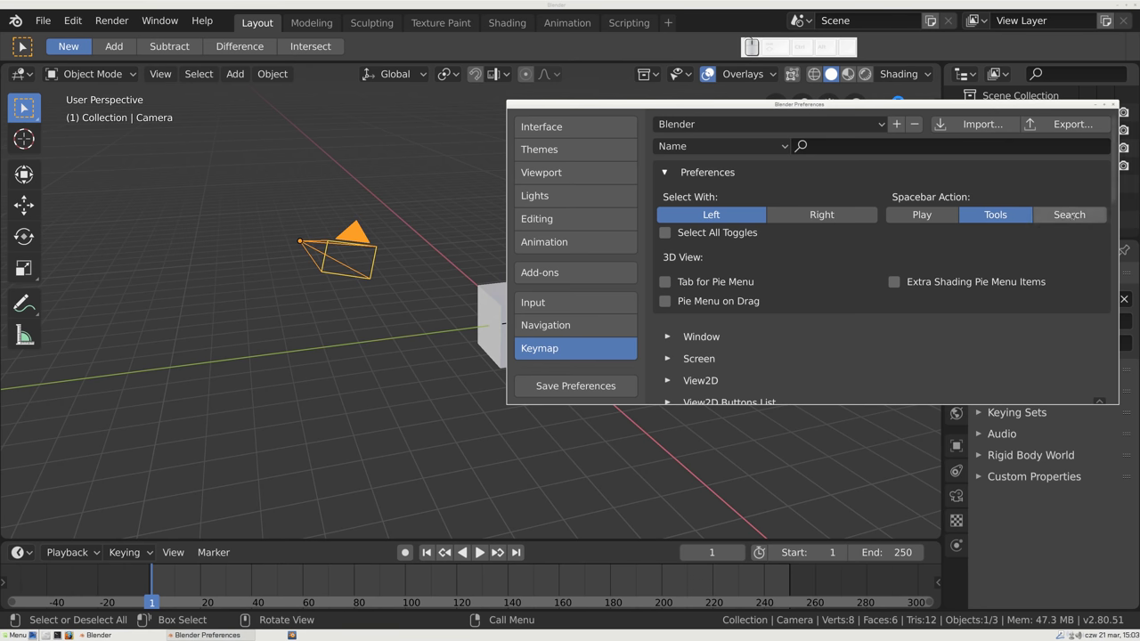
- Set Spacebar Action to Search and test the search with 'un-su', 'down' and 'smile'
left_click(1073, 215)
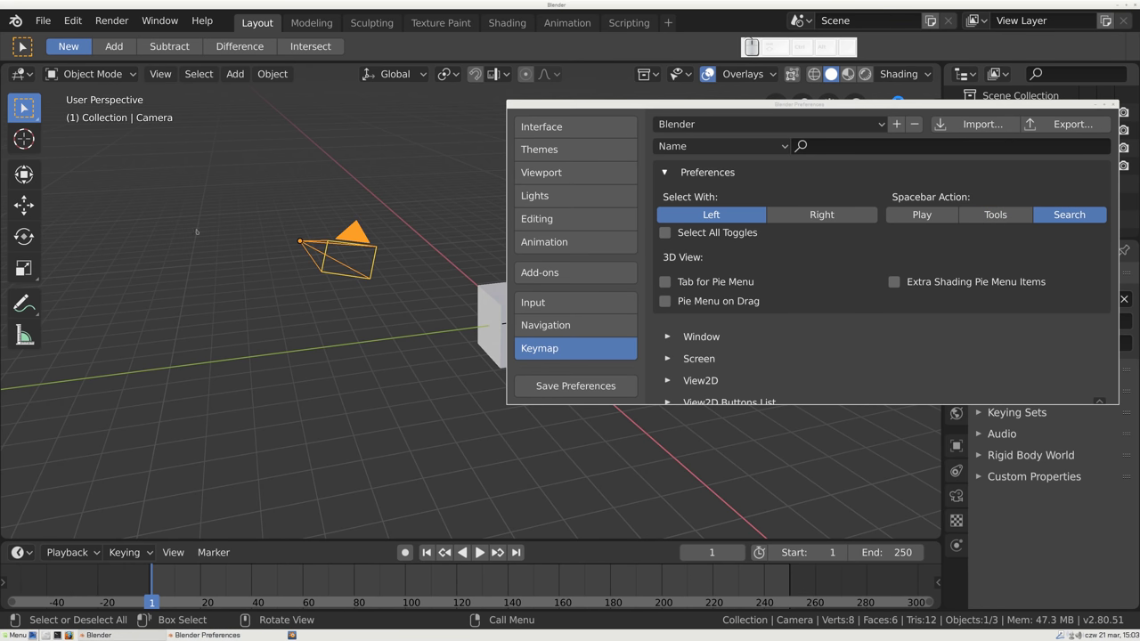
key("space")
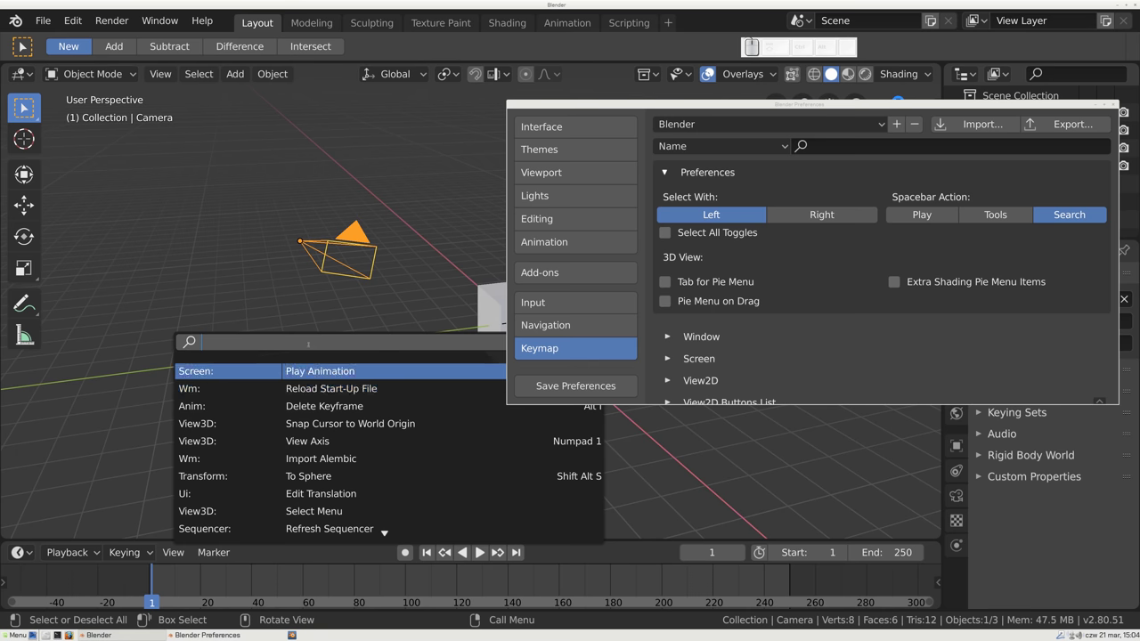
type("un-su")
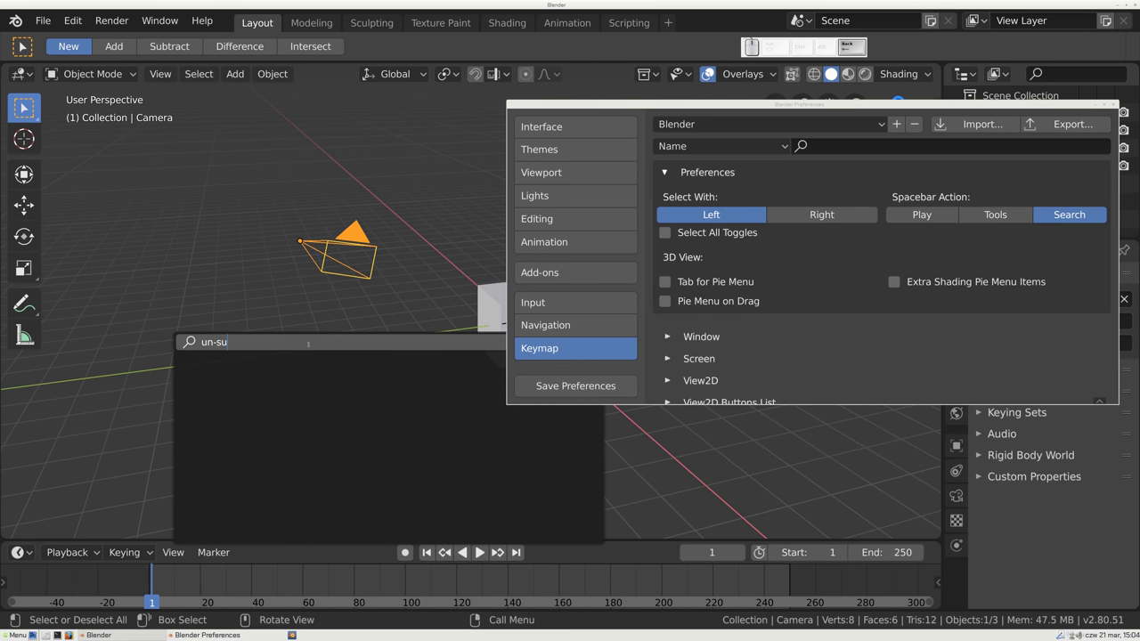
key("BackSpace")
key("BackSpace")
key("BackSpace")
key("BackSpace")
key("BackSpace")
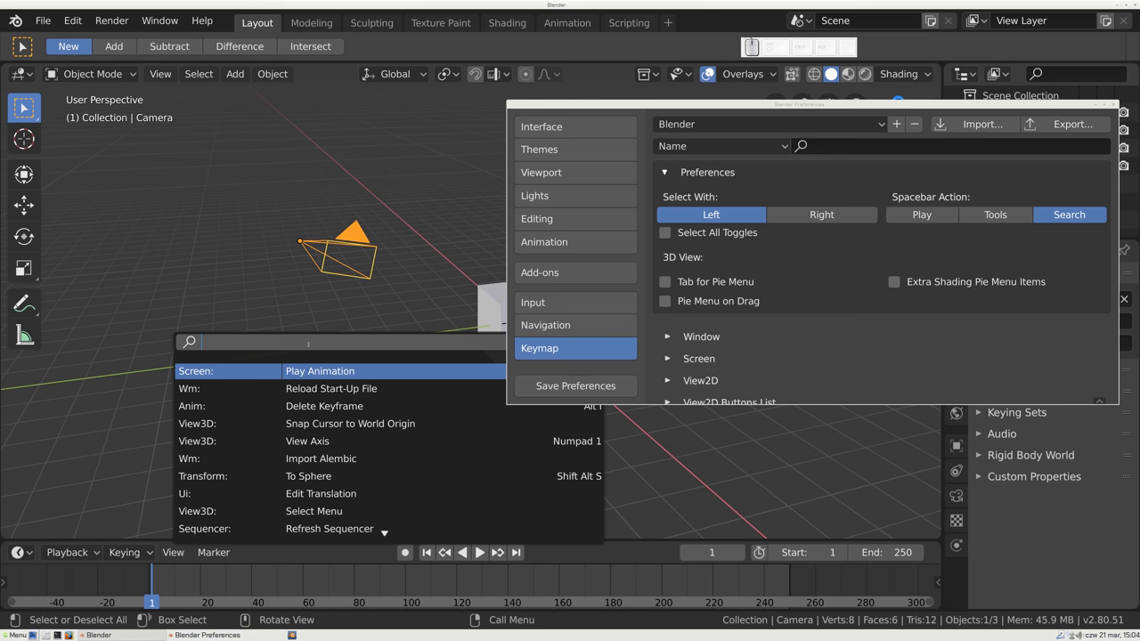
type("down")
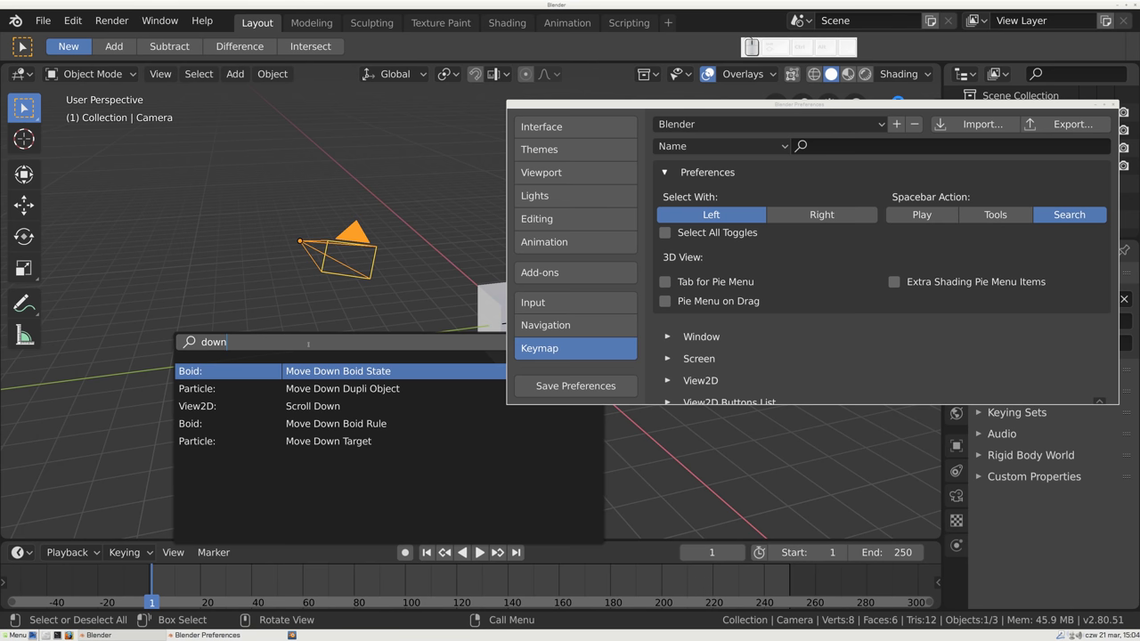
key("BackSpace")
key("BackSpace")
key("BackSpace")
key("BackSpace")
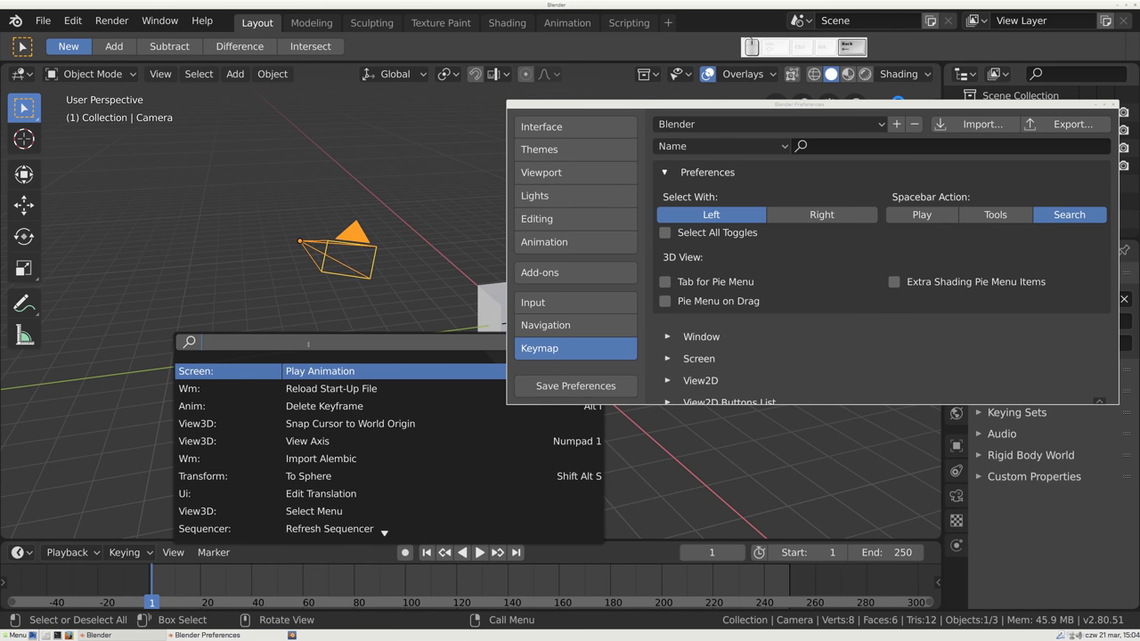
type("smile")
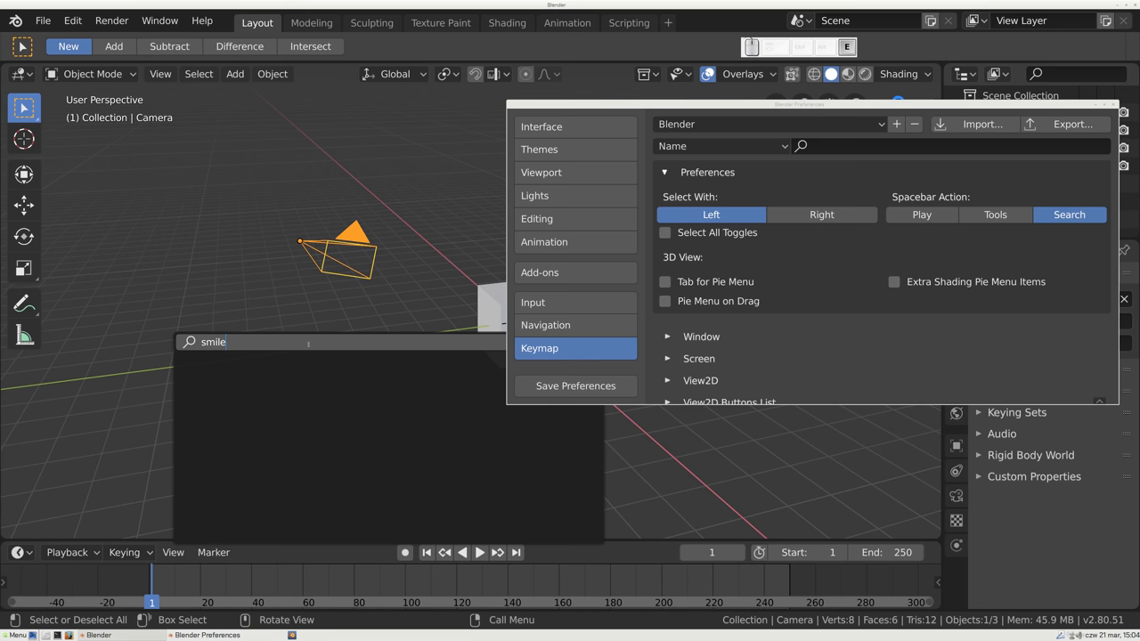
key("BackSpace")
key("BackSpace")
key("BackSpace")
key("BackSpace")
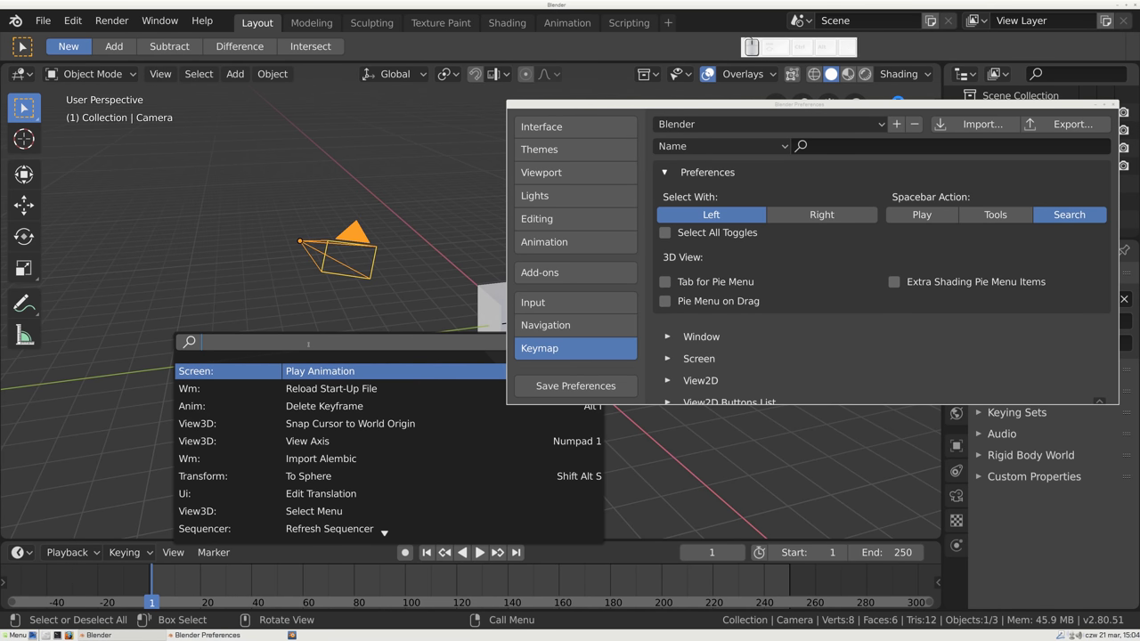
key("Escape")
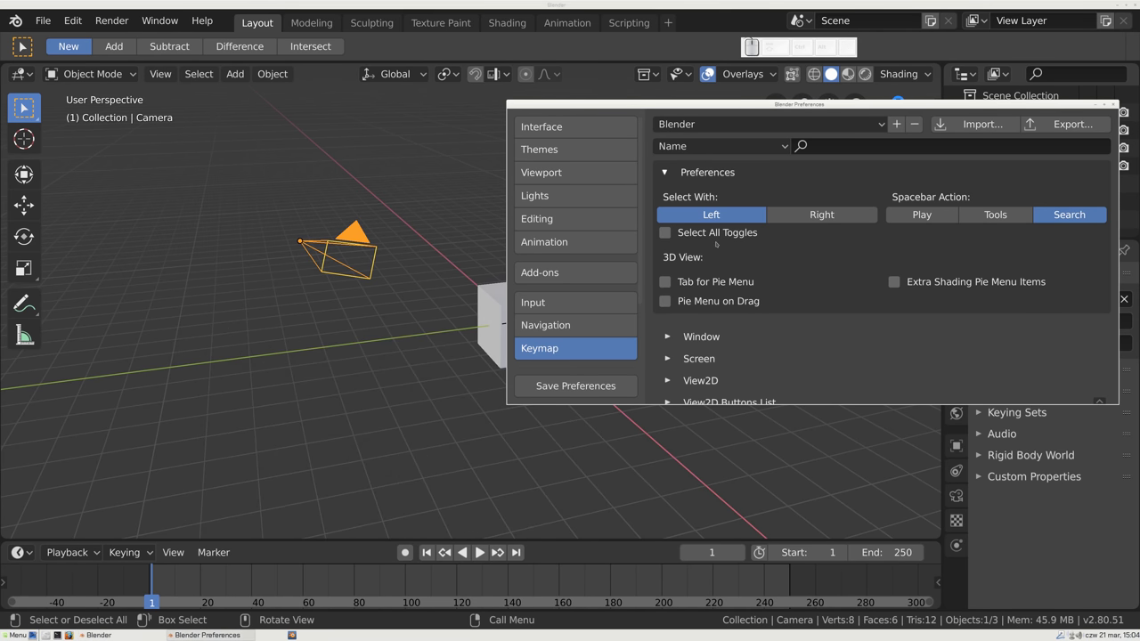
- Move the Preferences window left and make it taller
left_click_drag(736, 161, 667, 145)
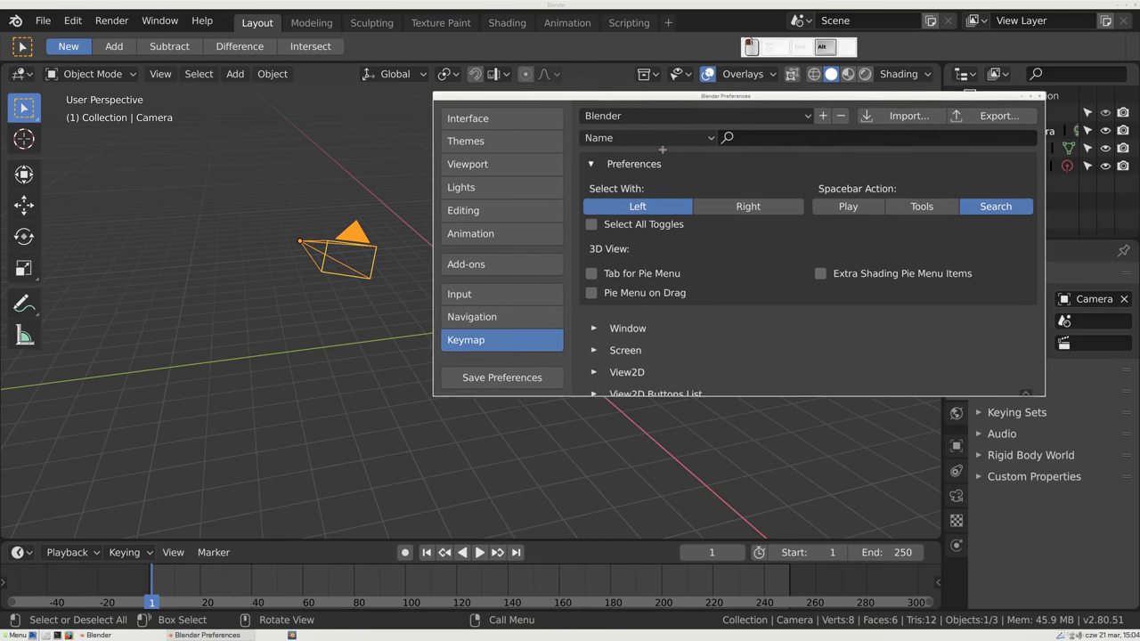
left_click_drag(827, 351, 796, 544)
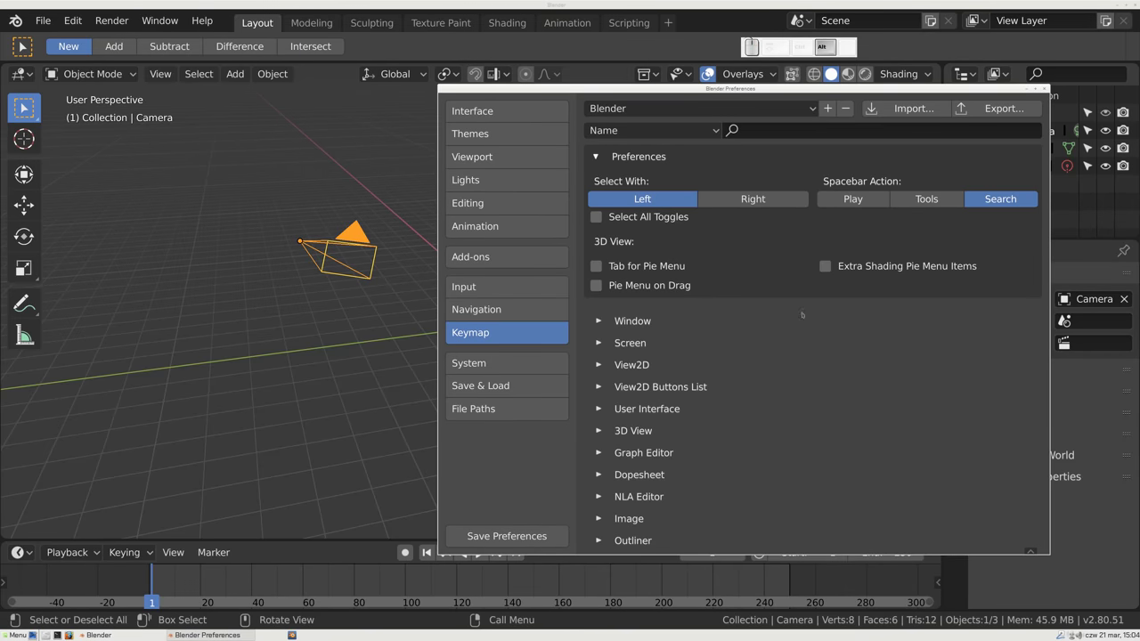
left_click_drag(795, 303, 610, 312)
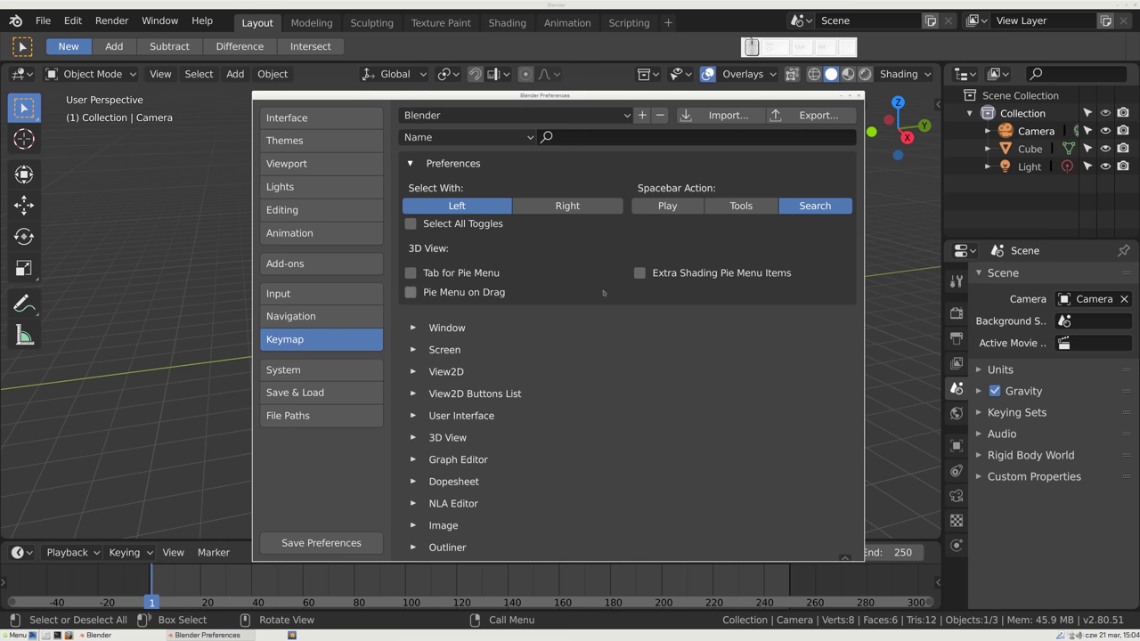
- Set Spacebar Action to Play and Select With to Right, then show Interface settings
left_click(670, 207)
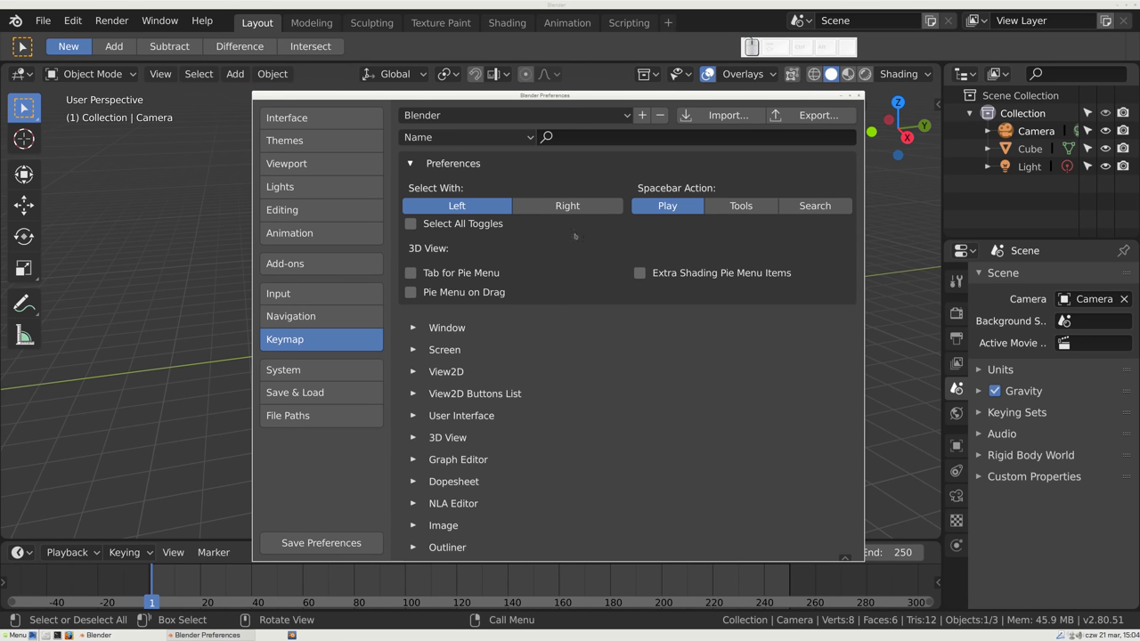
left_click(588, 207)
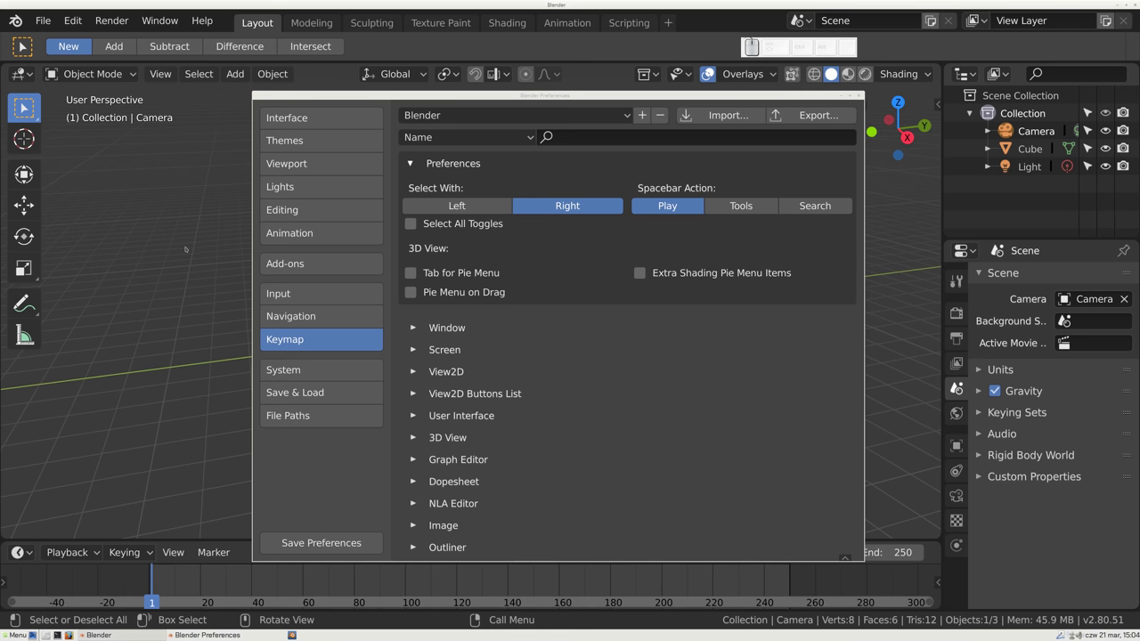
left_click(313, 118)
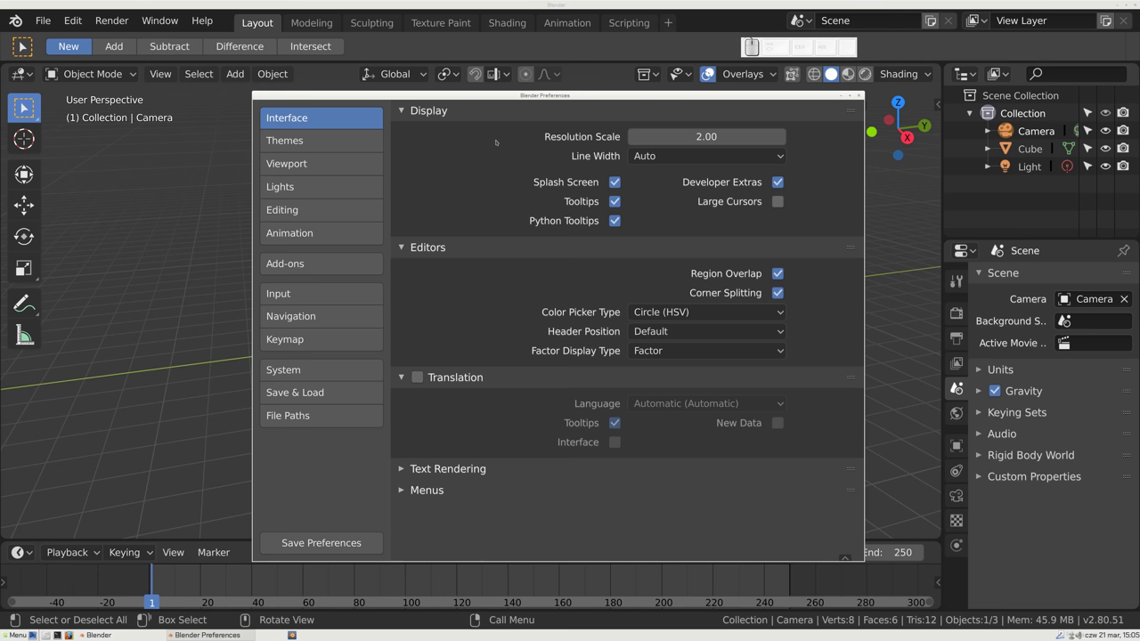
- Apply the Blender Light theme preset and reposition the Preferences window
left_click(316, 142)
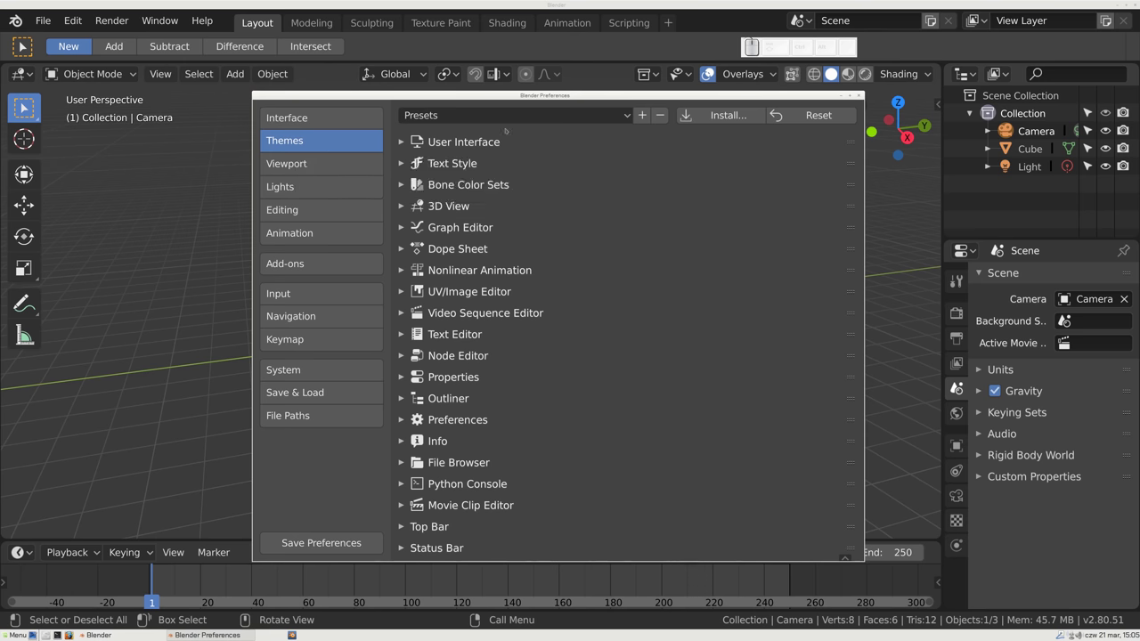
left_click(504, 116)
left_click(487, 156)
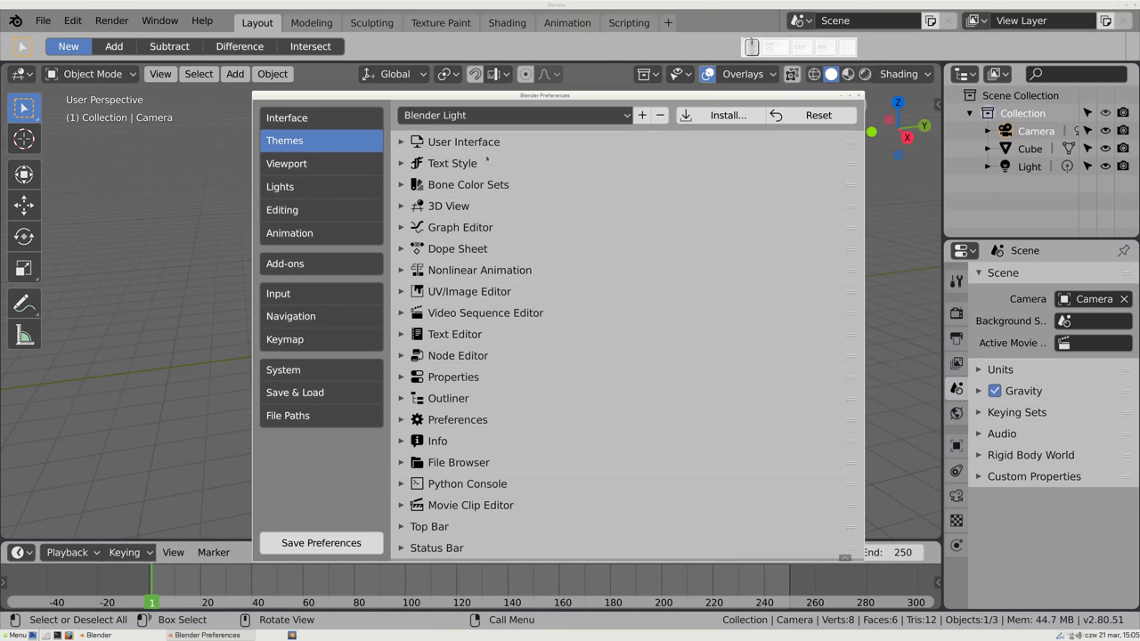
left_click_drag(588, 222, 526, 194)
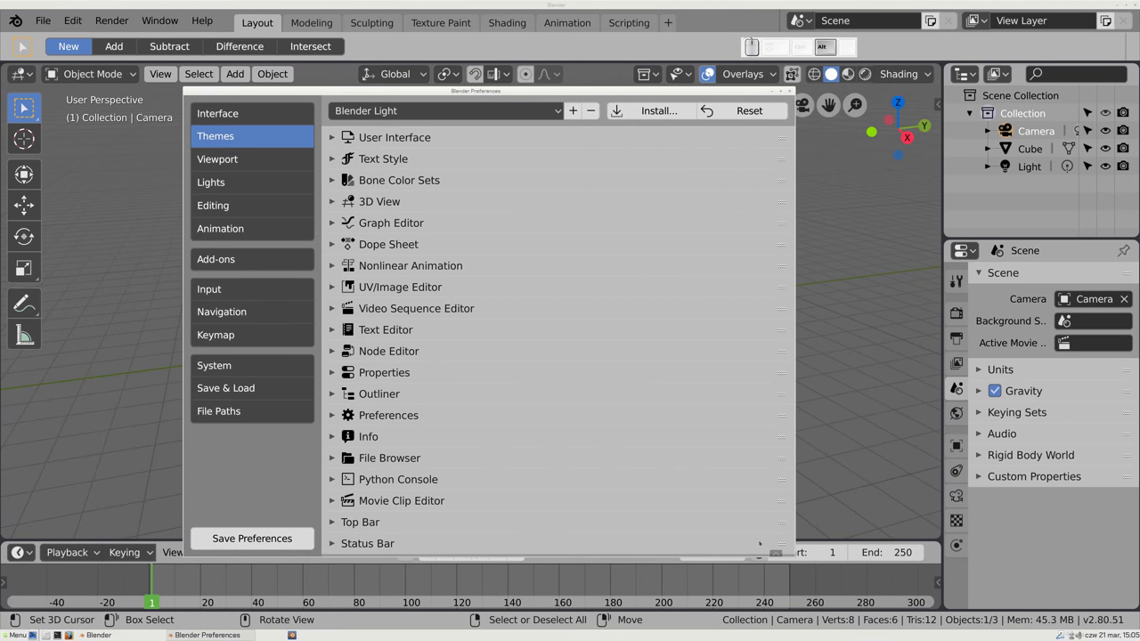
left_click_drag(729, 502, 785, 491)
left_click_drag(633, 277, 658, 286)
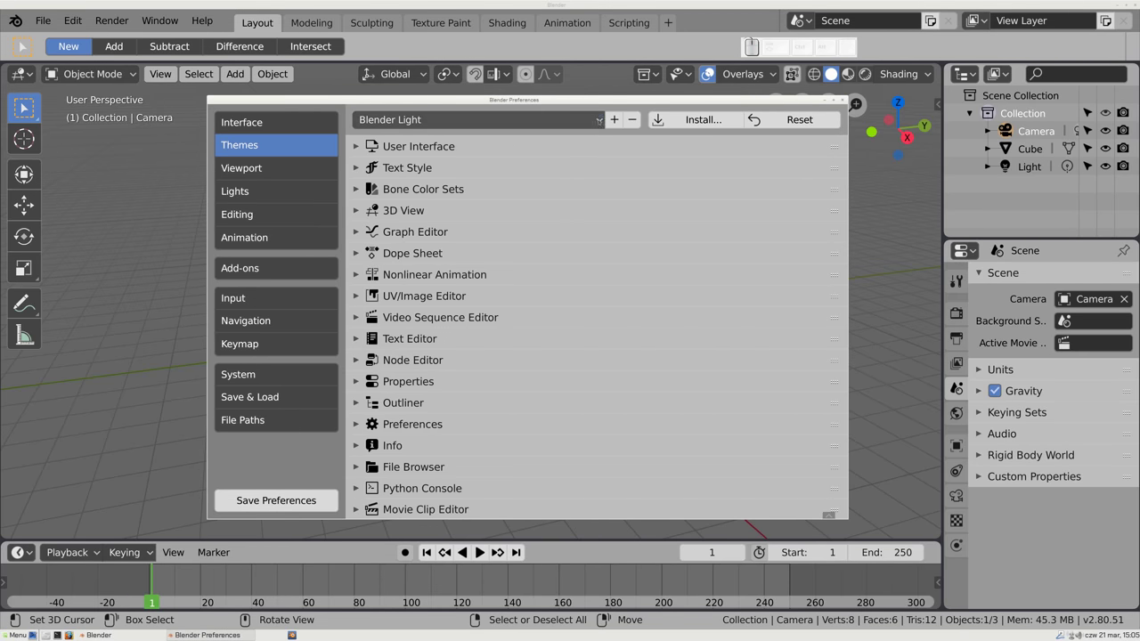
- Switch the theme back to Blender Dark and orbit the view around the cube
left_click(396, 120)
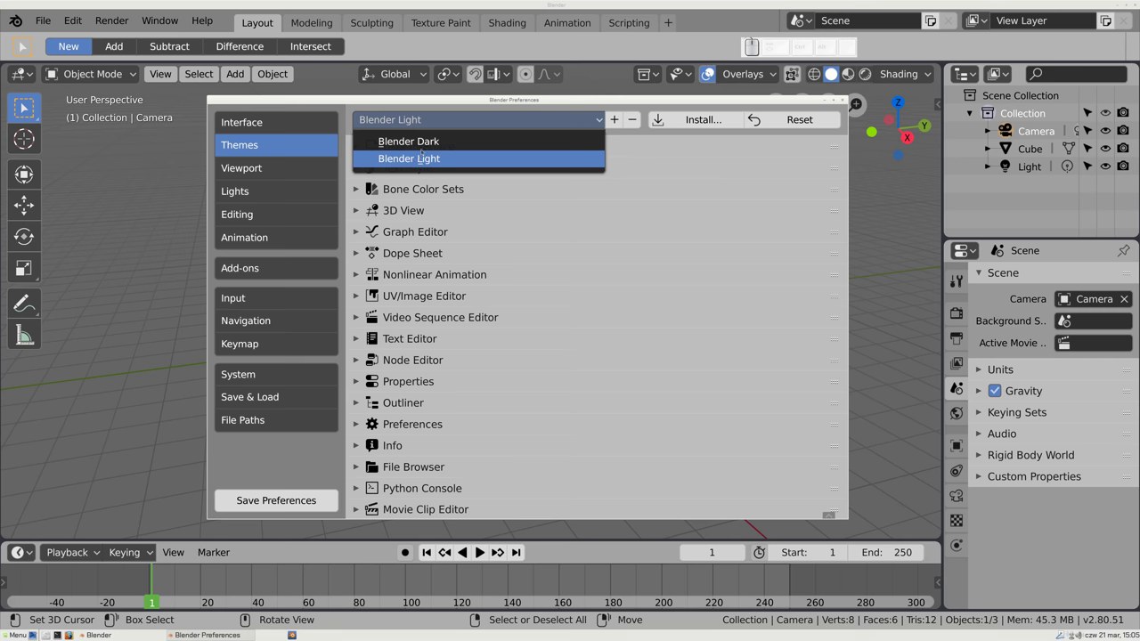
left_click(409, 141)
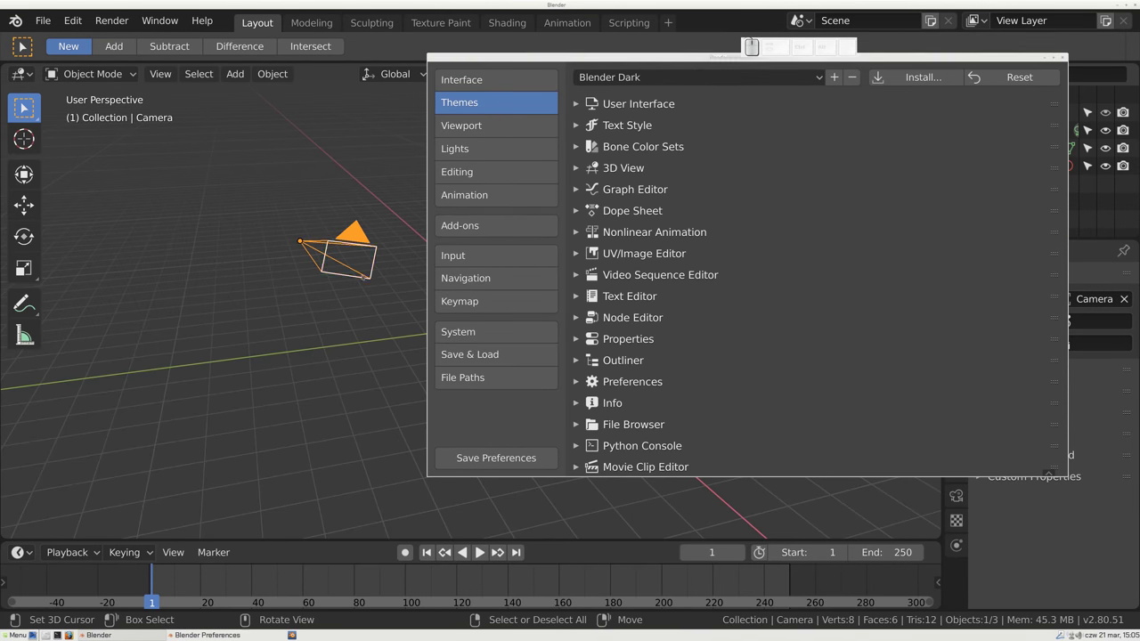
left_click_drag(349, 323, 433, 234)
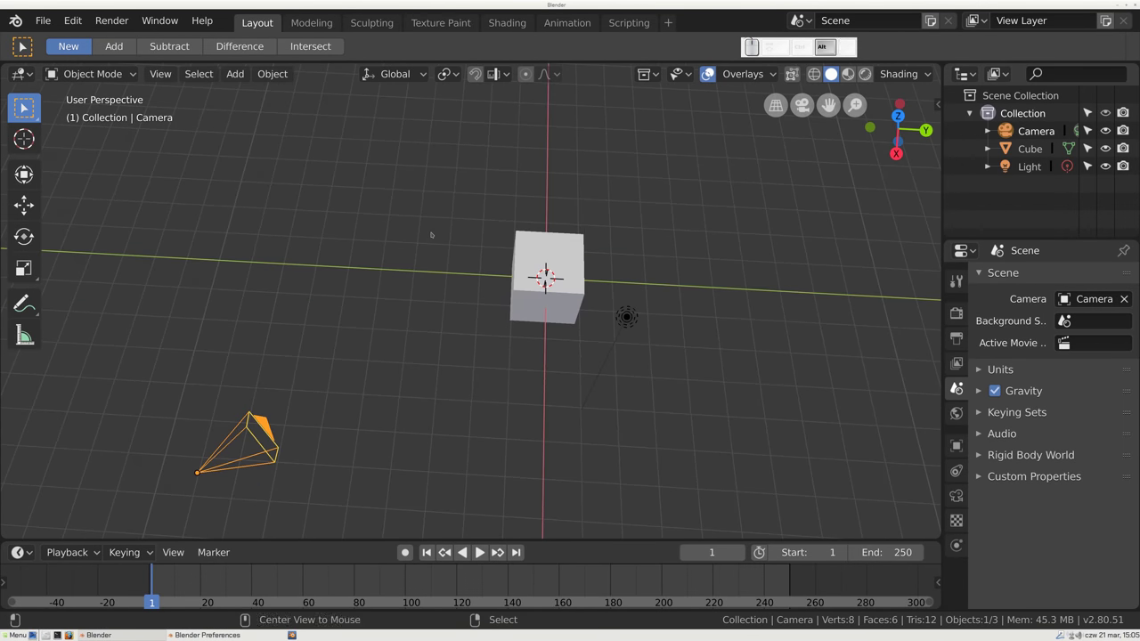
- Brighten the 3D View theme's Grid colour to white, then collapse the 3D View section
key("alt+Tab")
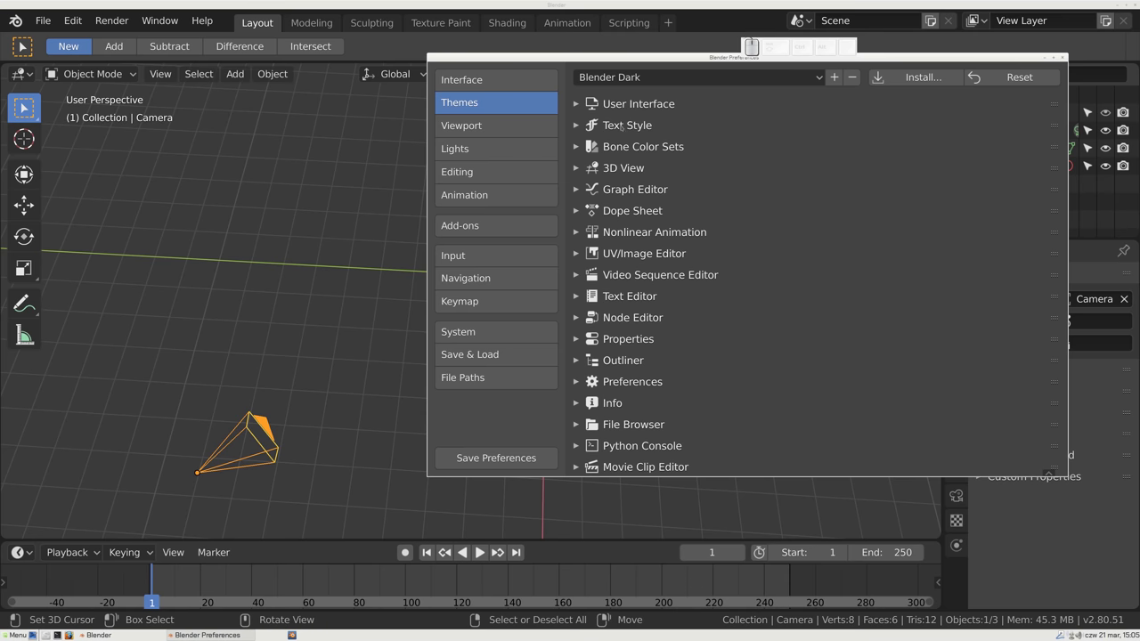
left_click(615, 168)
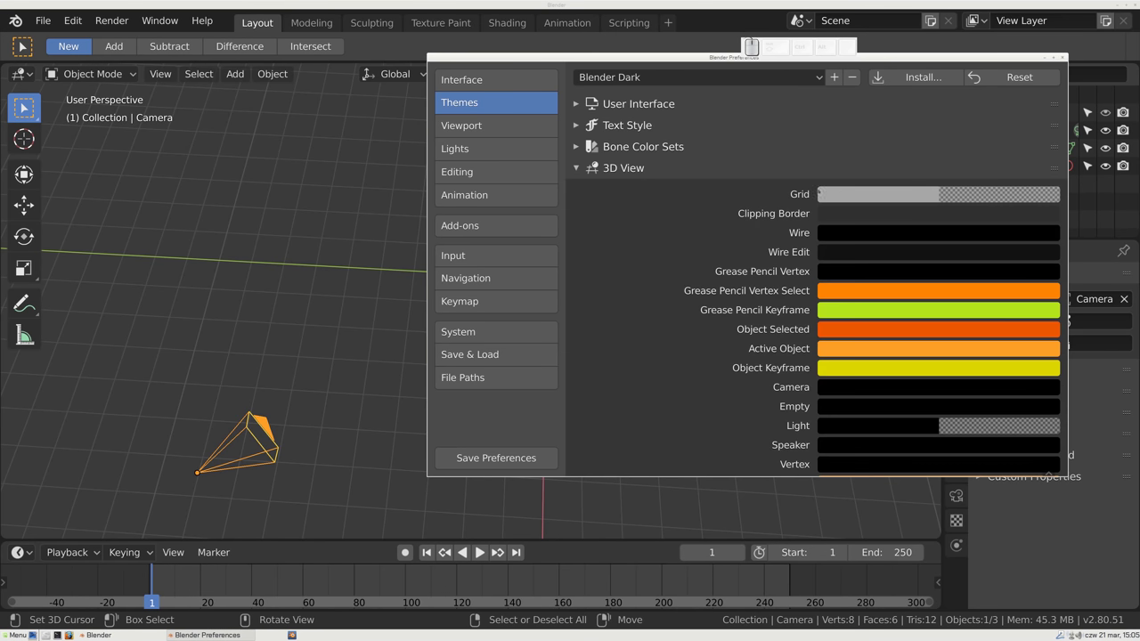
left_click(849, 195)
left_click_drag(1012, 426, 1007, 426)
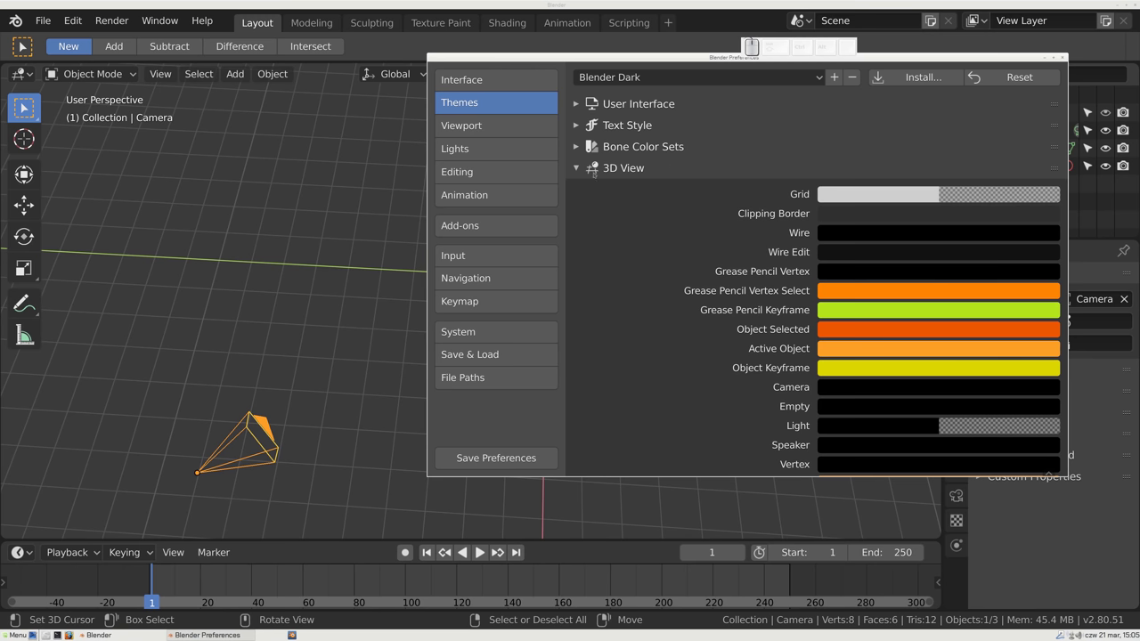
left_click(614, 168)
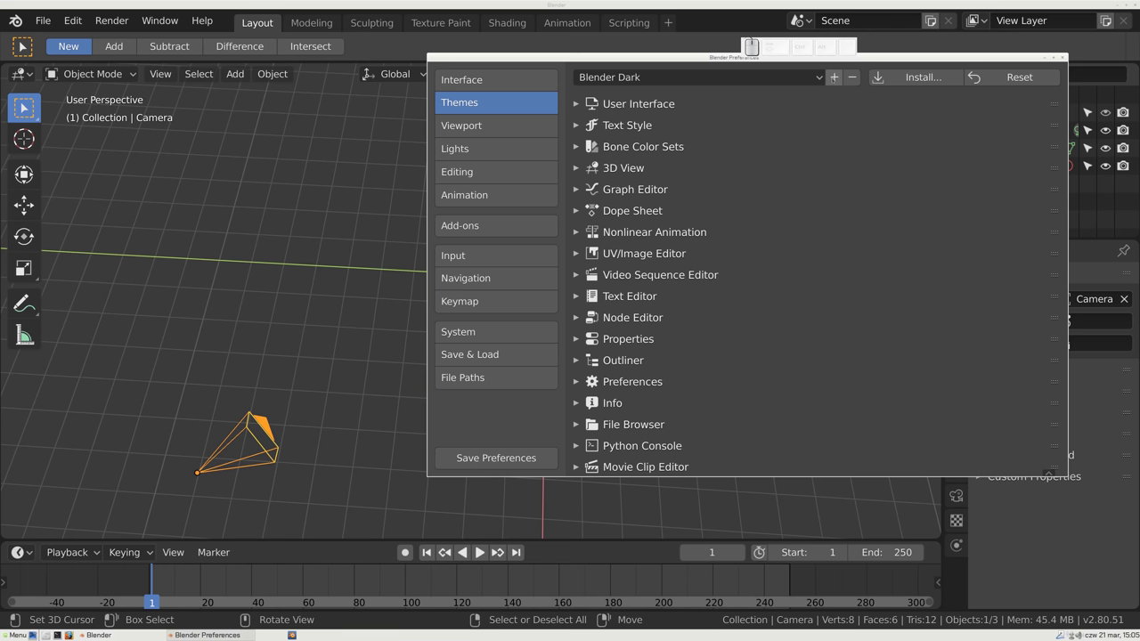
- Add a new theme preset named 'Standard 2.8'
left_click(834, 77)
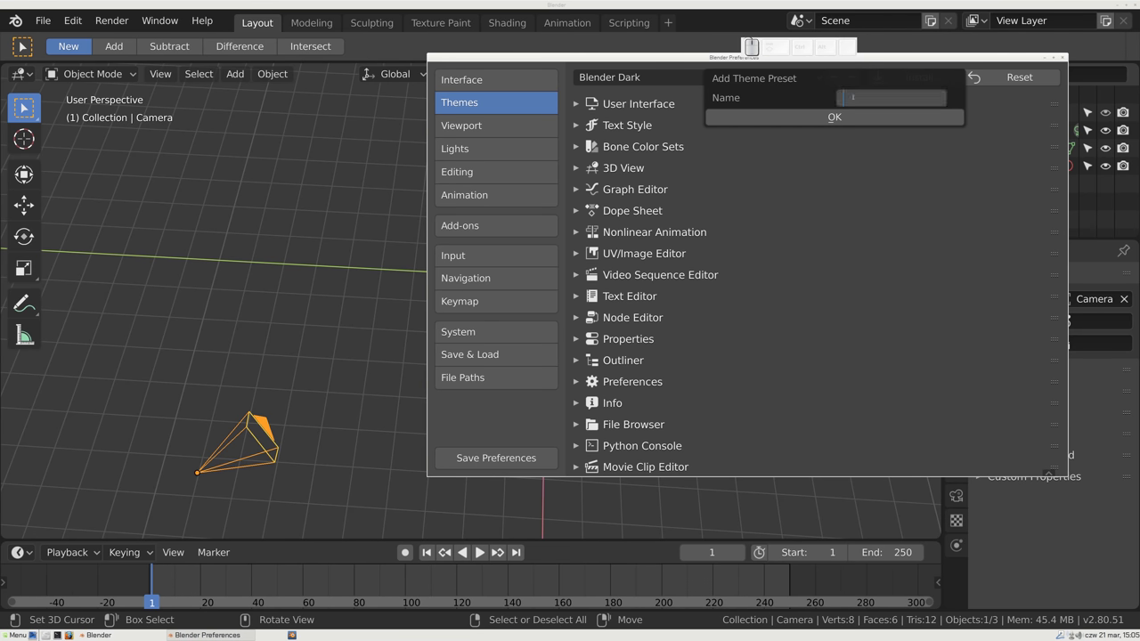
type("Stan")
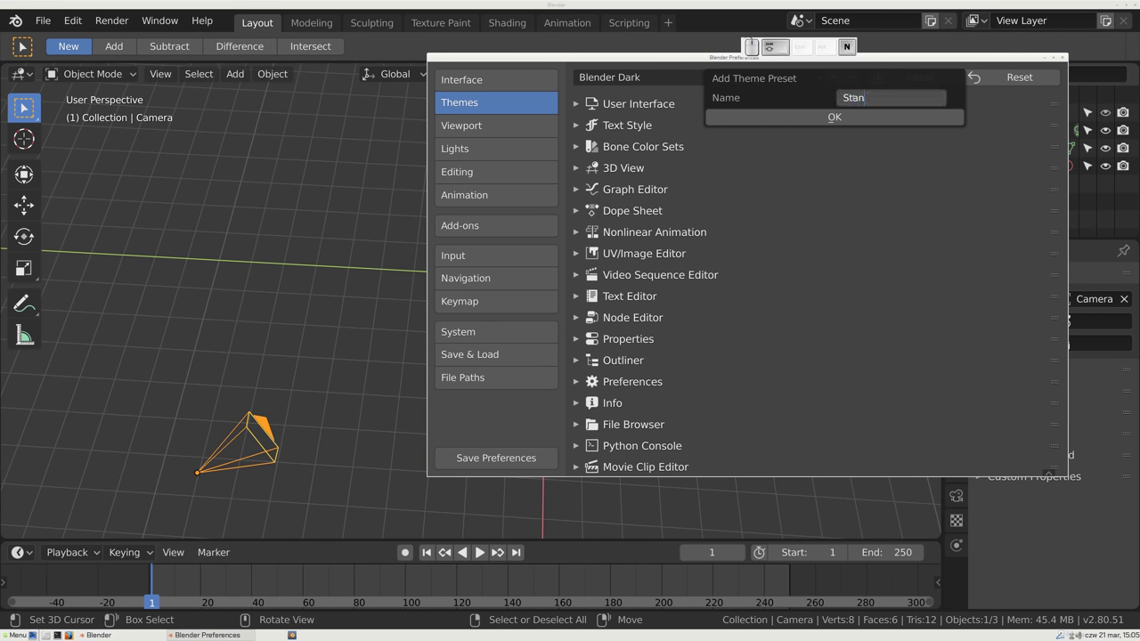
type("dard")
key("BackSpace")
type("d 2.8")
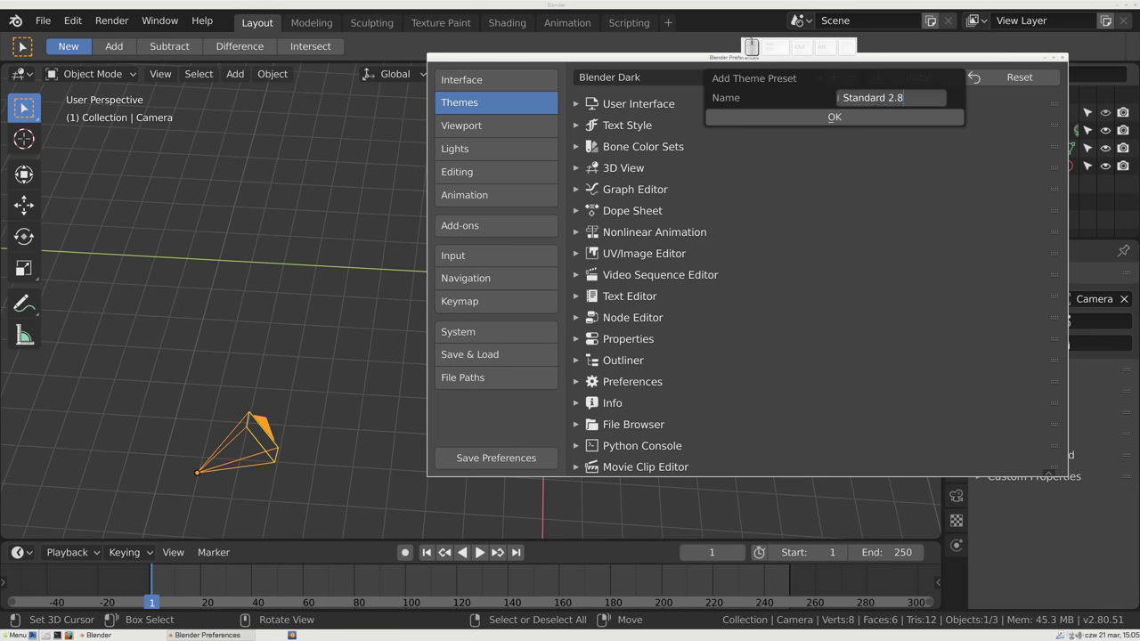
key("Return")
- Check the theme preset list and keep Standard 2 8 as the active preset
left_click(834, 116)
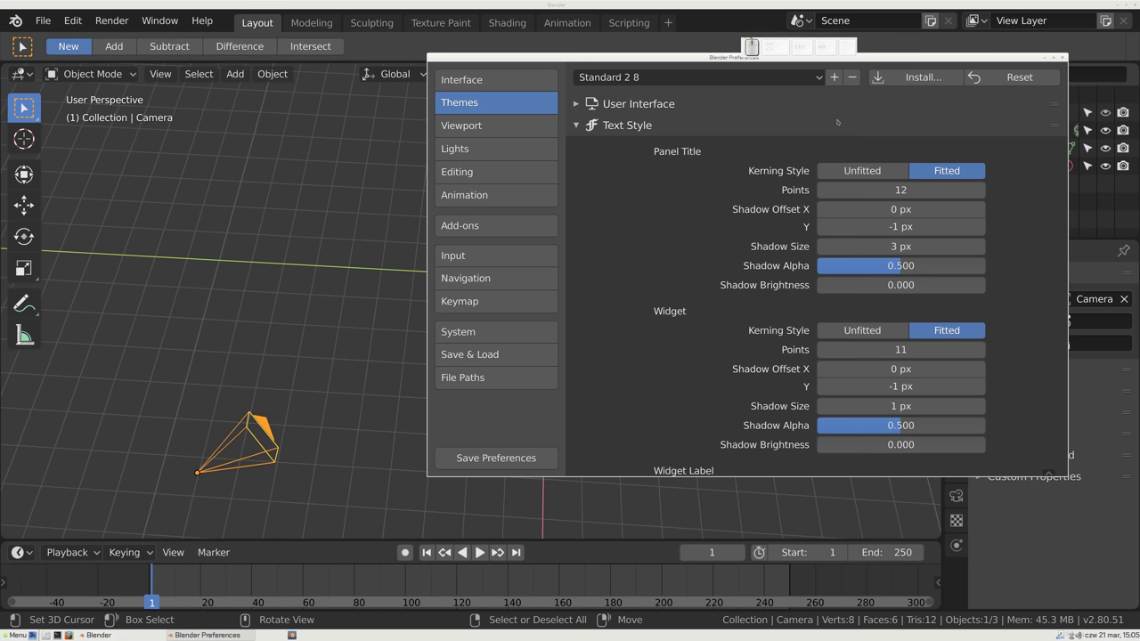
left_click(642, 78)
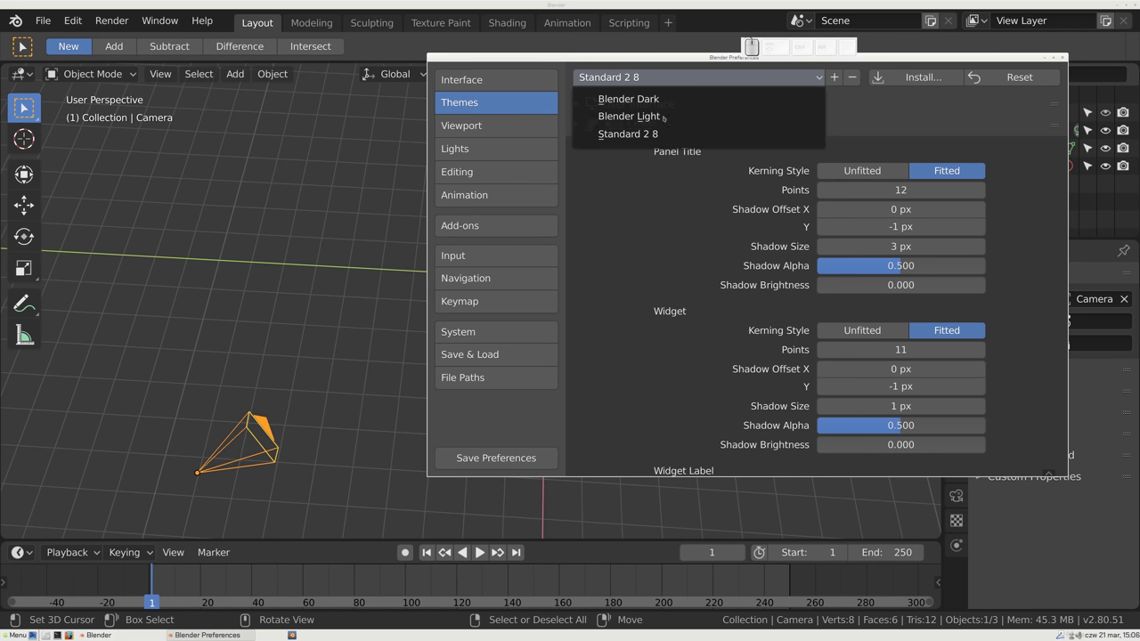
left_click(646, 136)
left_click(606, 127)
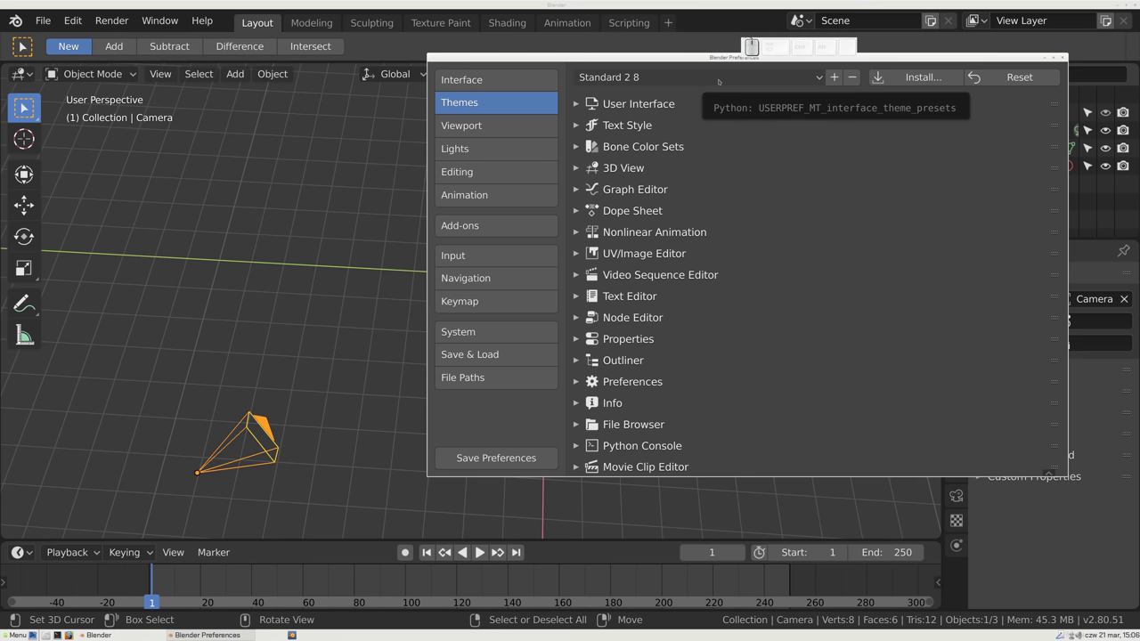
left_click_drag(718, 57, 642, 70)
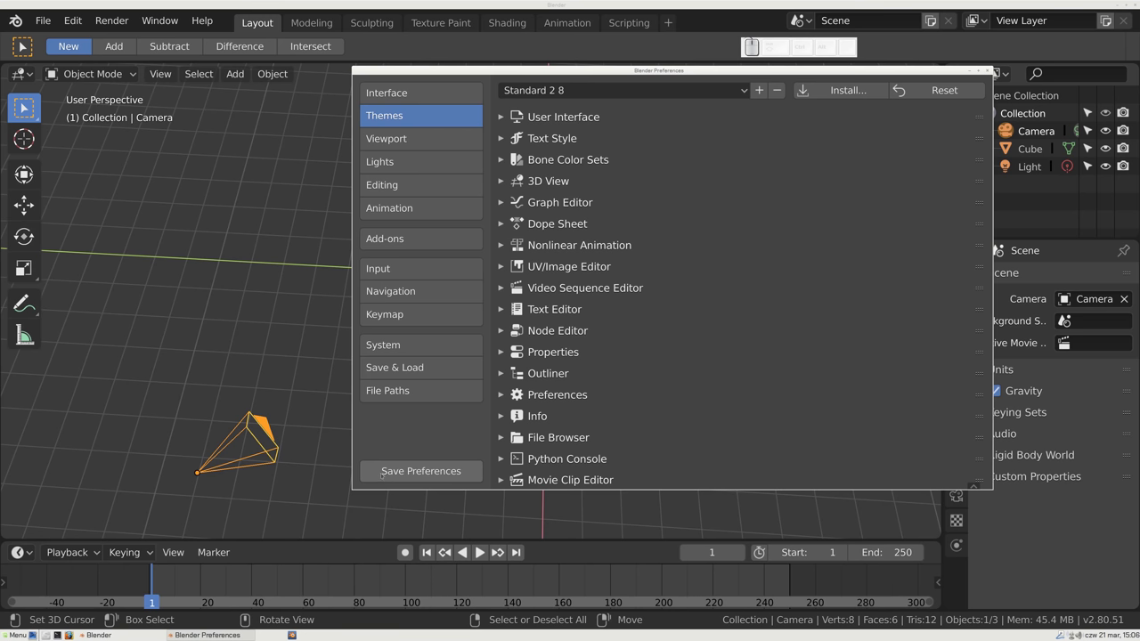
- Save preferences, then browse the Viewport, Lights, Editing, Animation and Add-ons sections
left_click(420, 478)
left_click(438, 141)
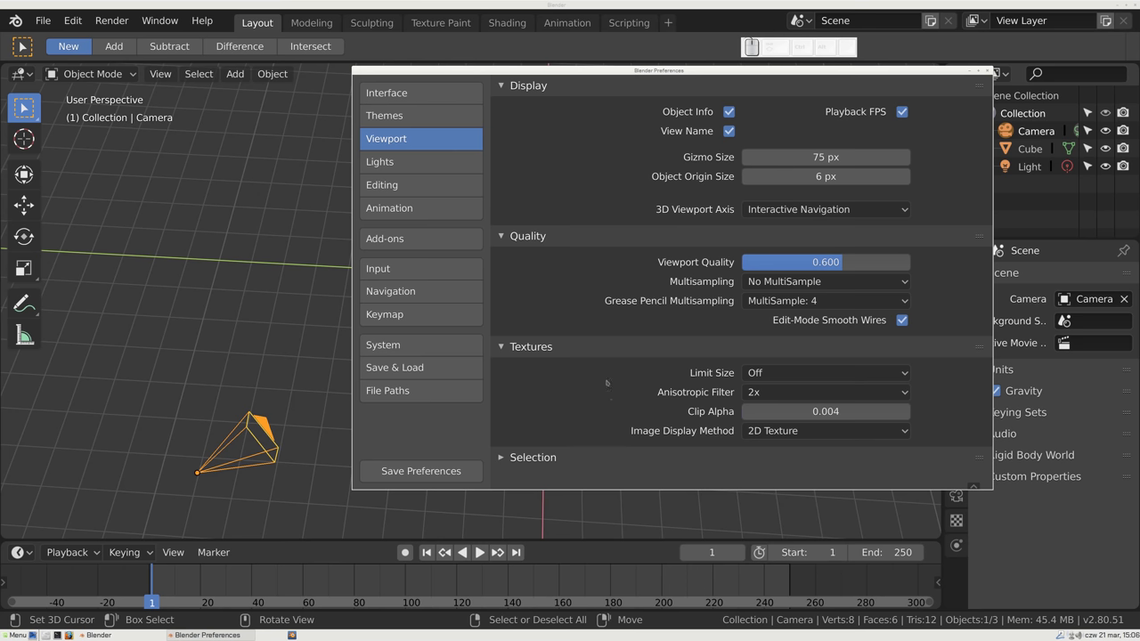
left_click(416, 162)
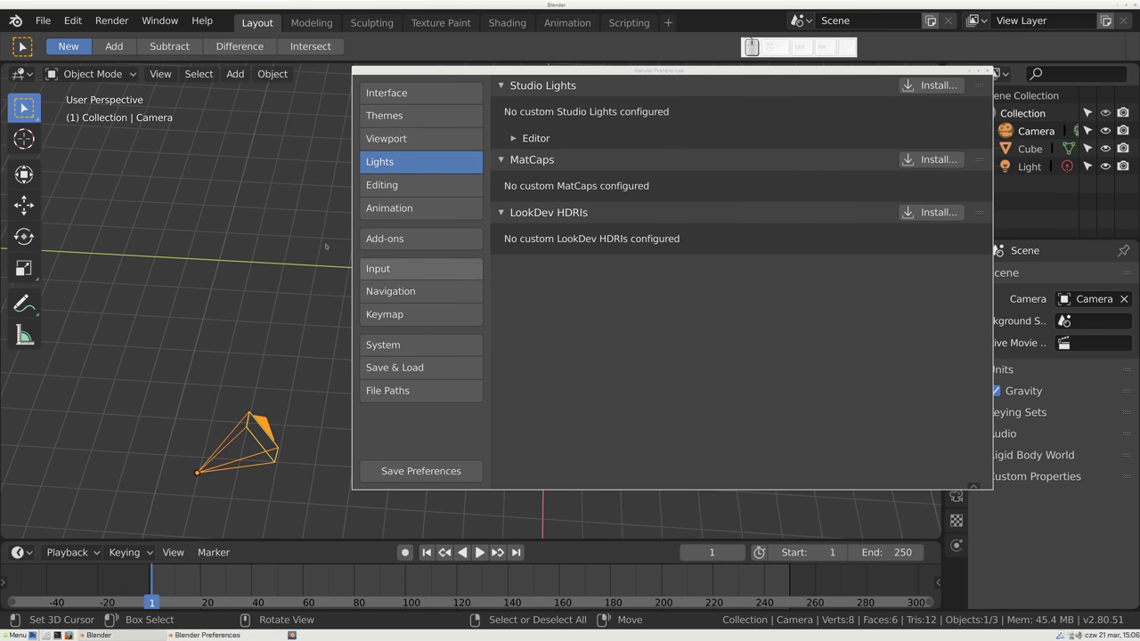
left_click(419, 183)
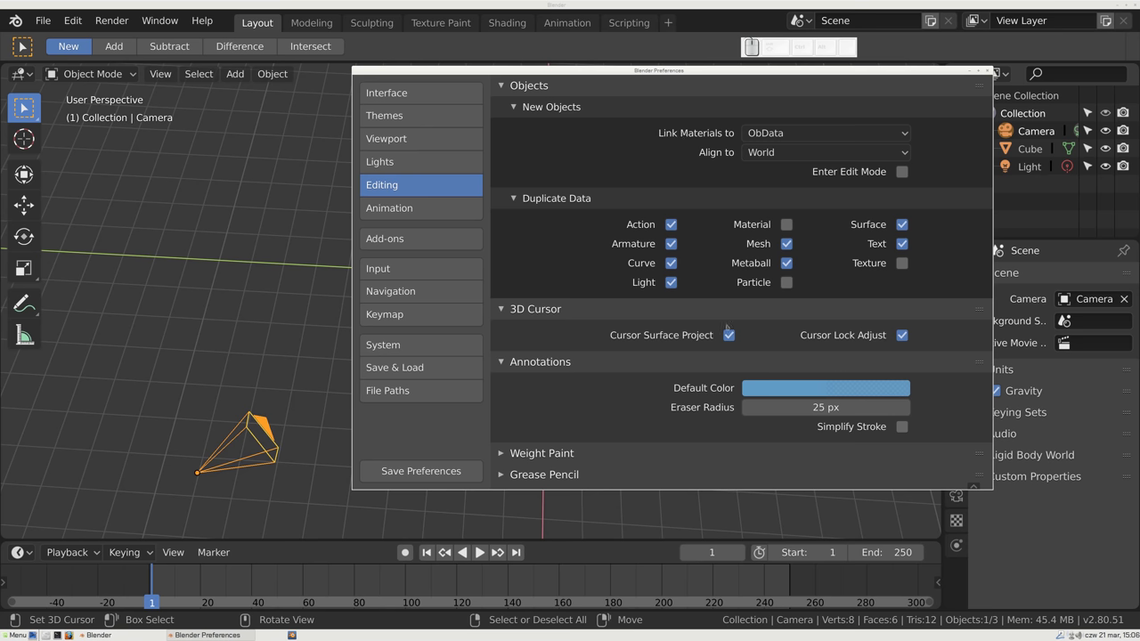
left_click(407, 208)
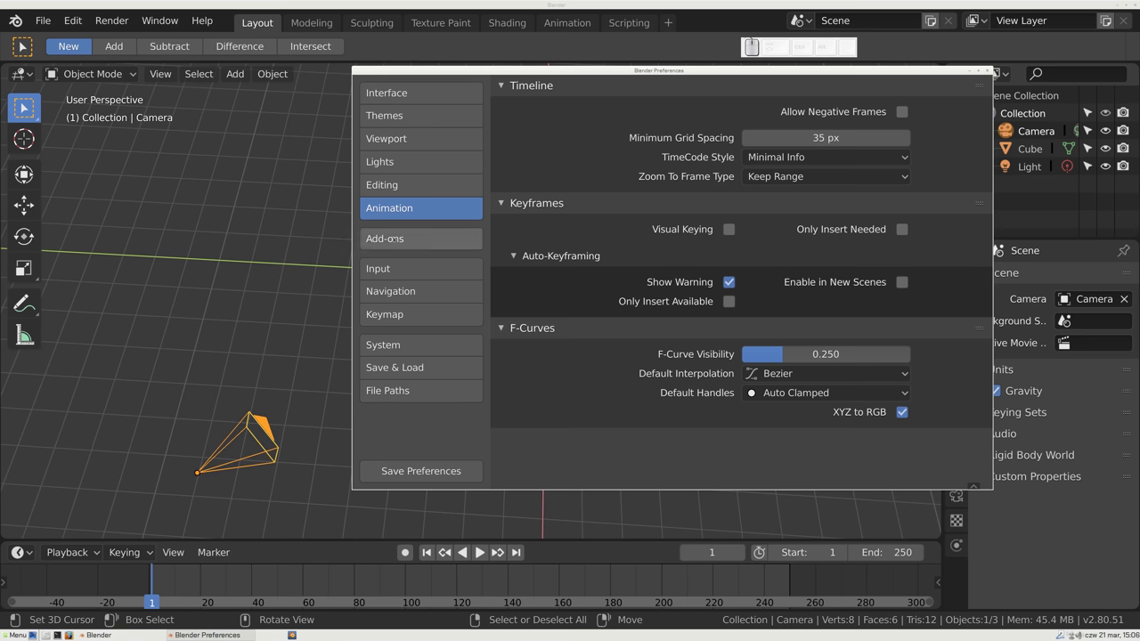
left_click(434, 239)
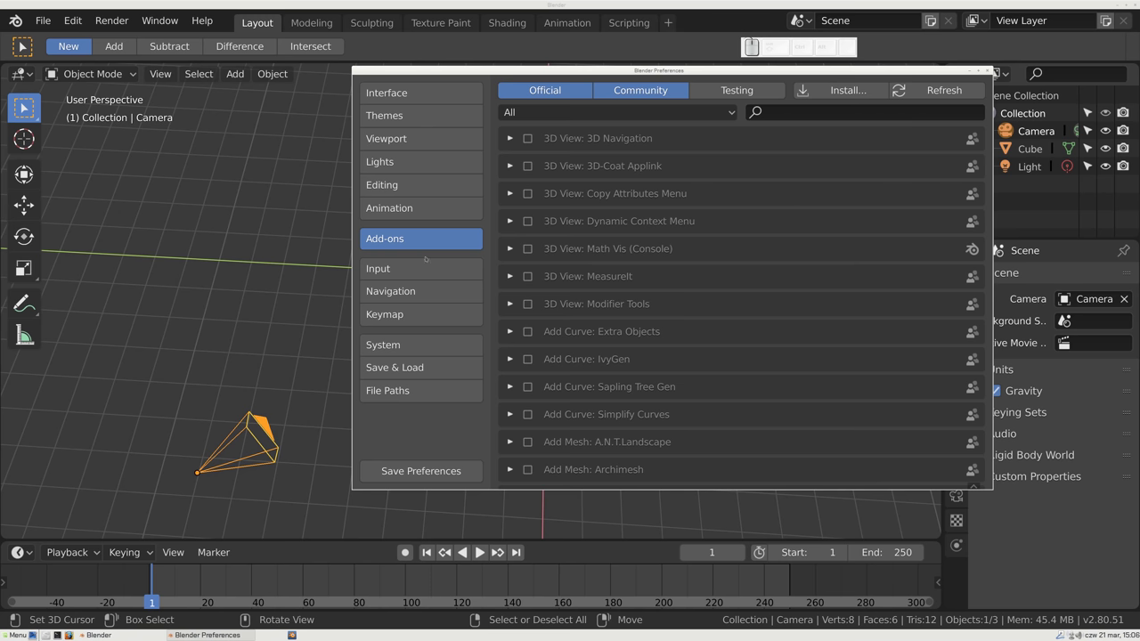
- In Input > Navigation, enable Orbit Around Selection, Auto Depth, Zoom To Mouse Position and Trackball orbiting
left_click(414, 269)
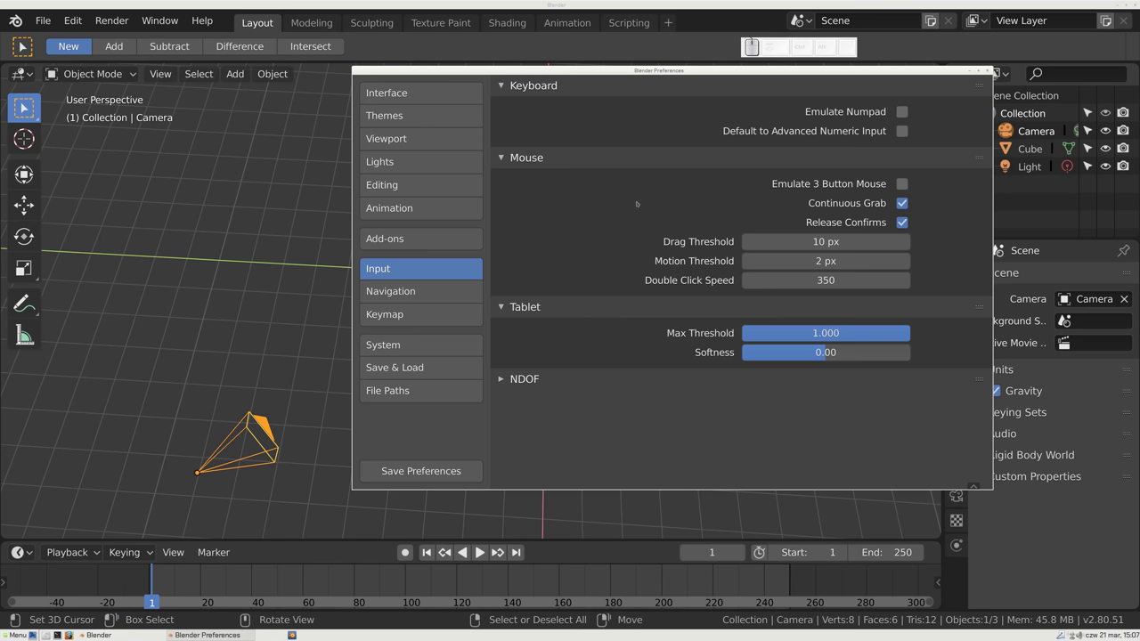
left_click_drag(626, 202, 510, 223)
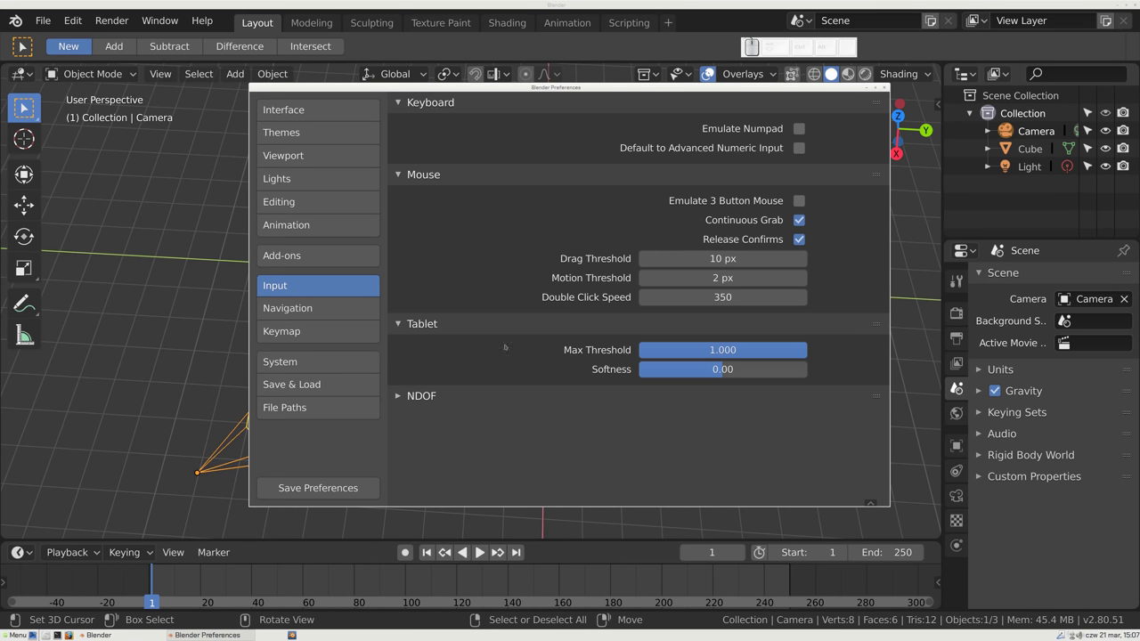
left_click(332, 310)
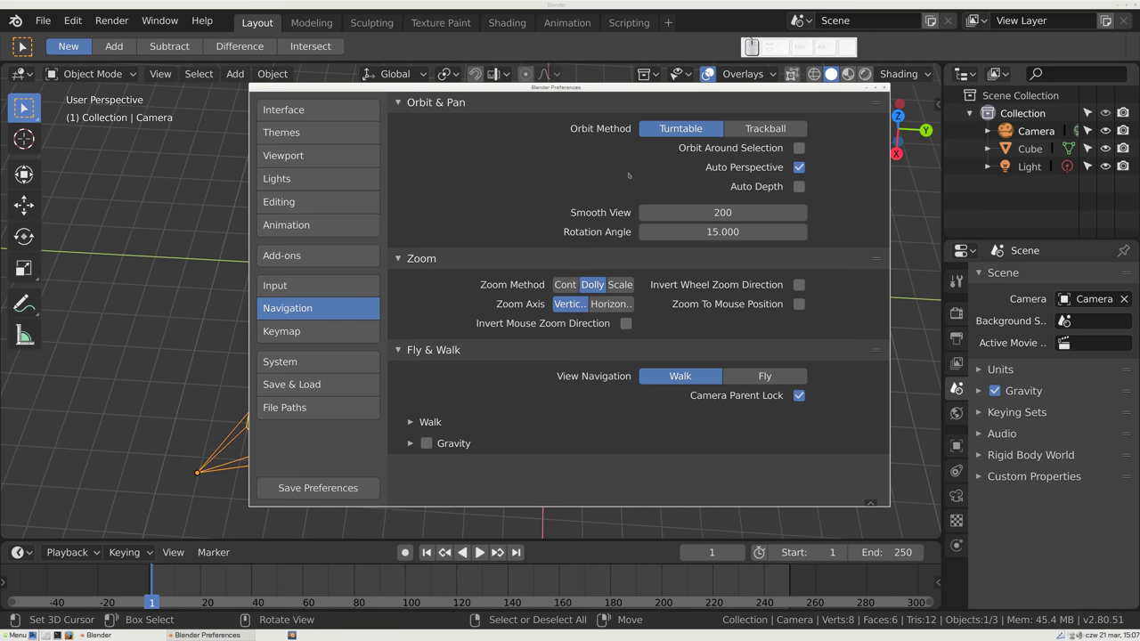
left_click(800, 149)
left_click(799, 187)
left_click(801, 305)
left_click(770, 130)
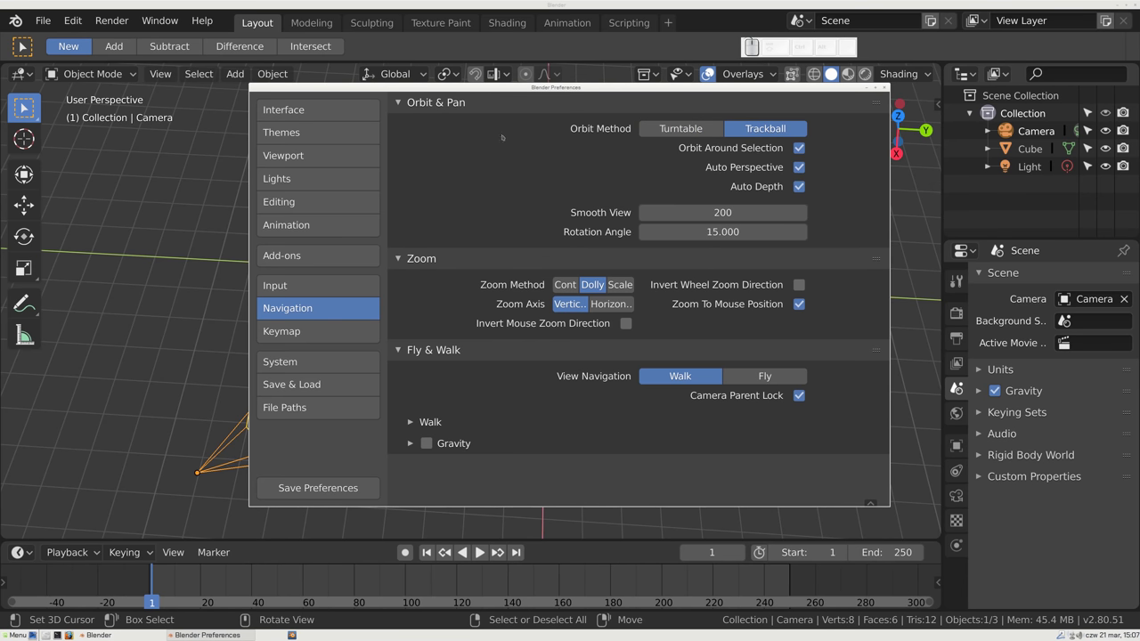
left_click_drag(570, 87, 820, 131)
- Orbit down onto the cube and place the 3D cursor on its top and front
left_click_drag(447, 296, 197, 487)
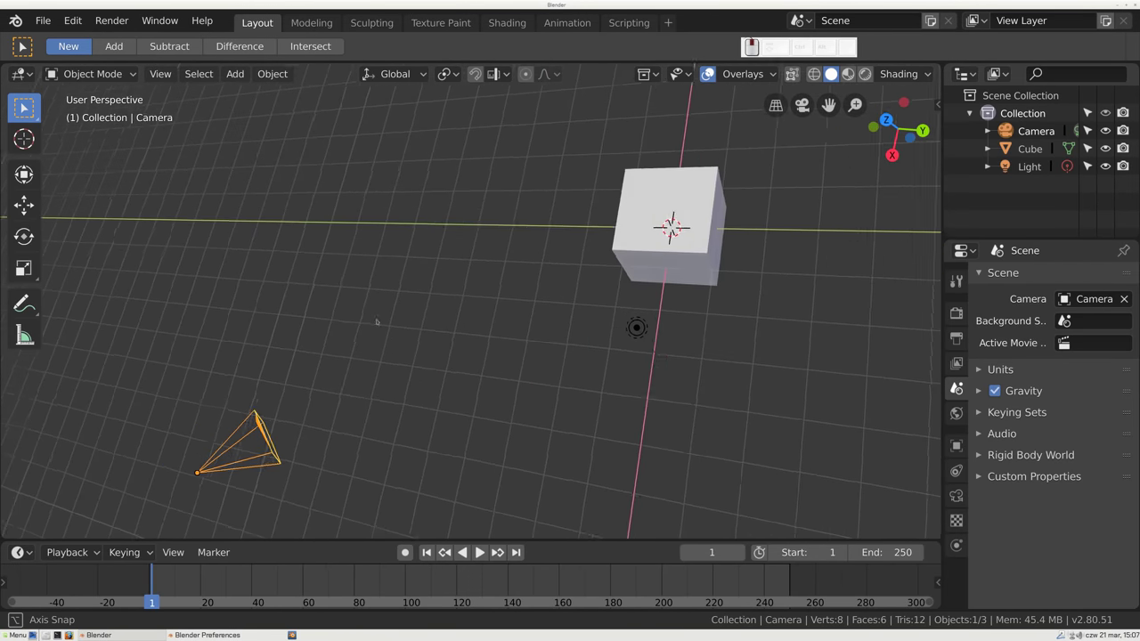
left_click(654, 212)
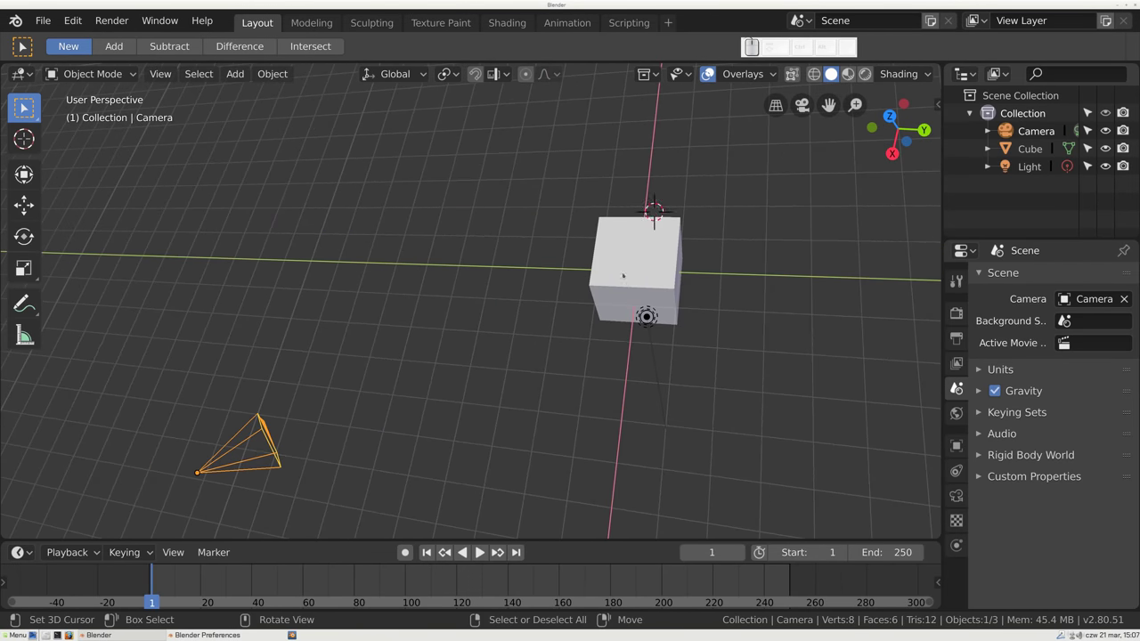
left_click(639, 254)
key("w")
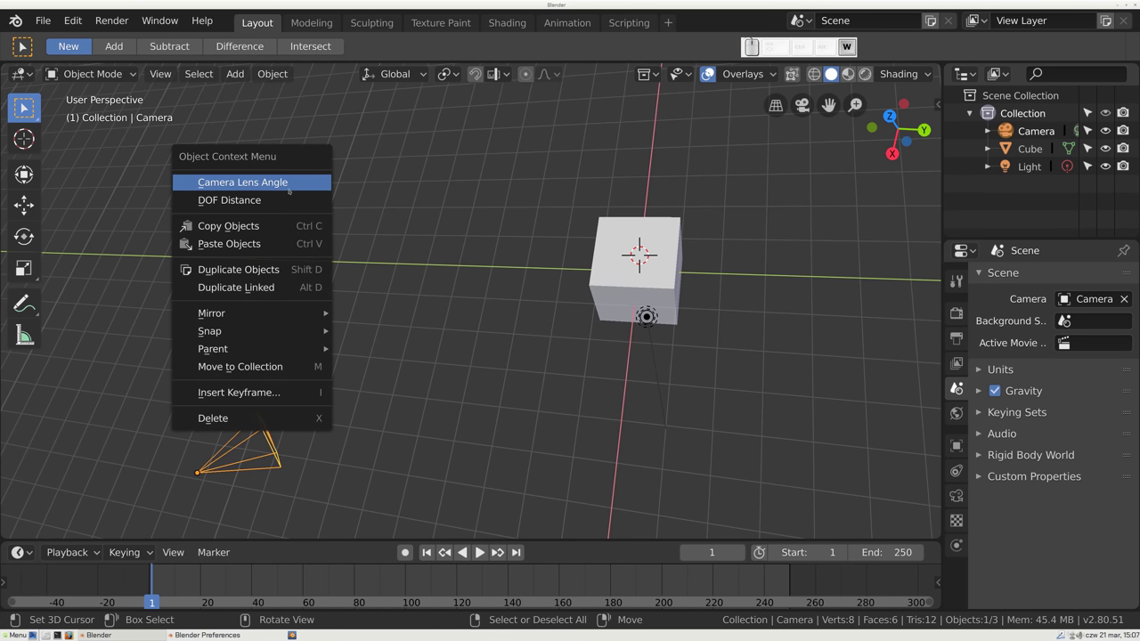
key("Escape")
- Switch to Tweak selection, select the cube and orbit the view around it
left_click_drag(24, 107, 84, 113)
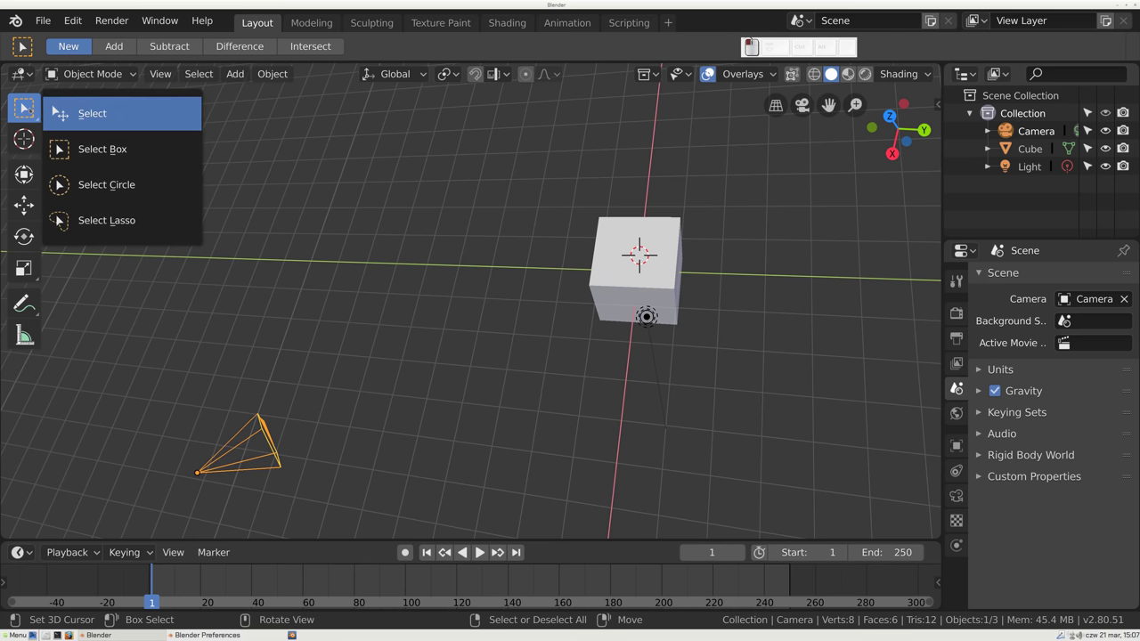
right_click(668, 256)
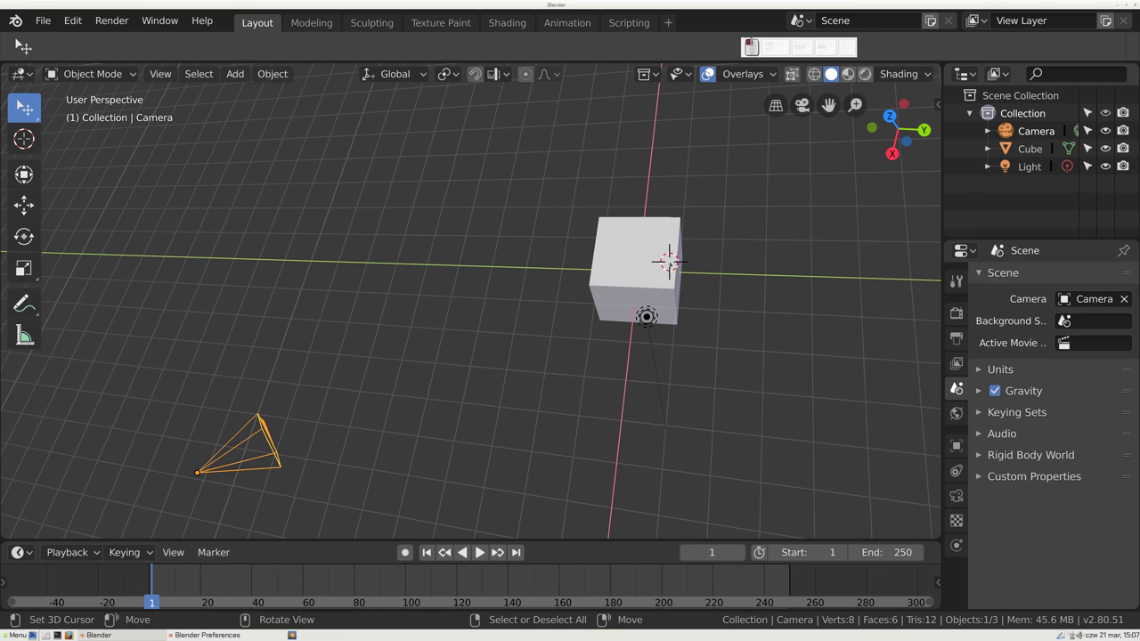
left_click(667, 256)
left_click_drag(668, 256, 513, 291)
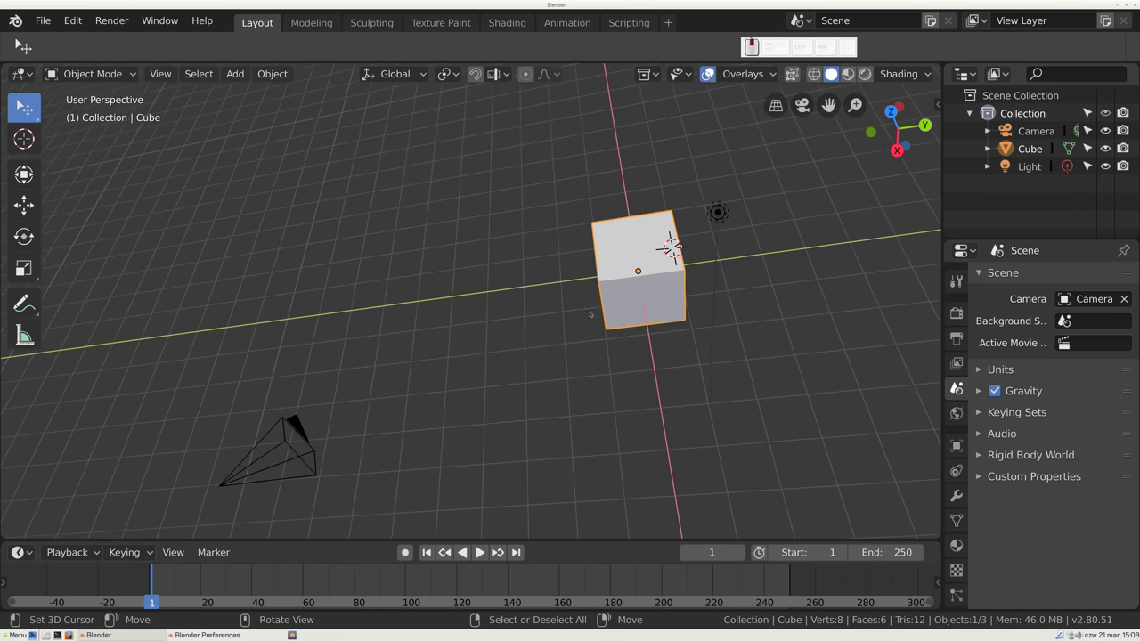
- Set Select With to Left in the Keymap preferences
key("alt+Tab")
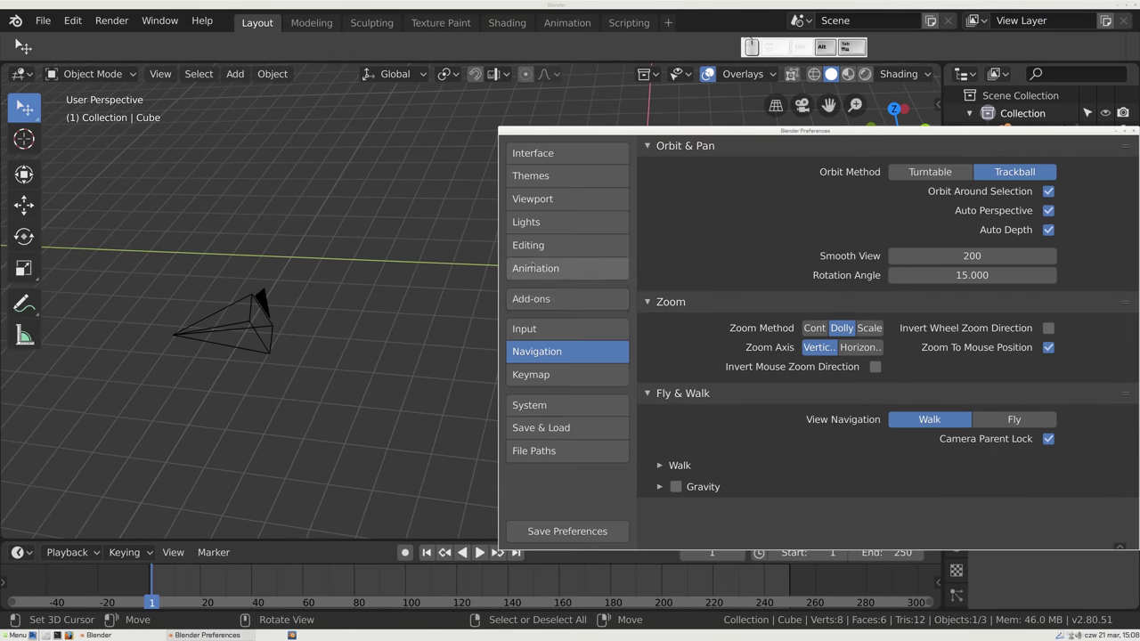
left_click(531, 374)
left_click(707, 241)
left_click_drag(809, 294, 711, 279)
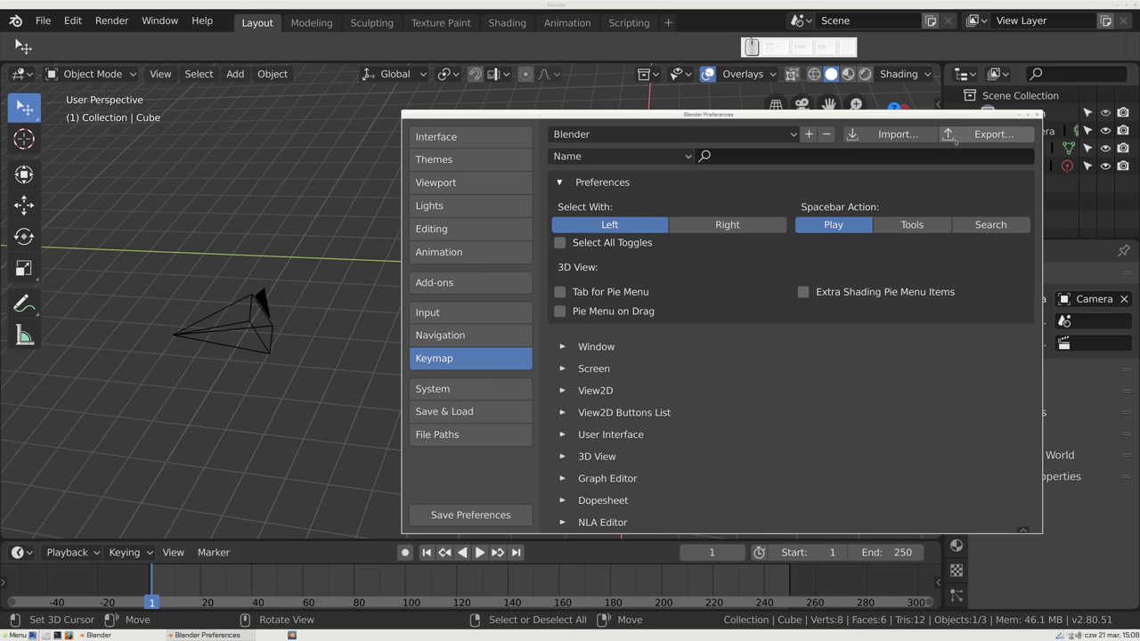
left_click(440, 335)
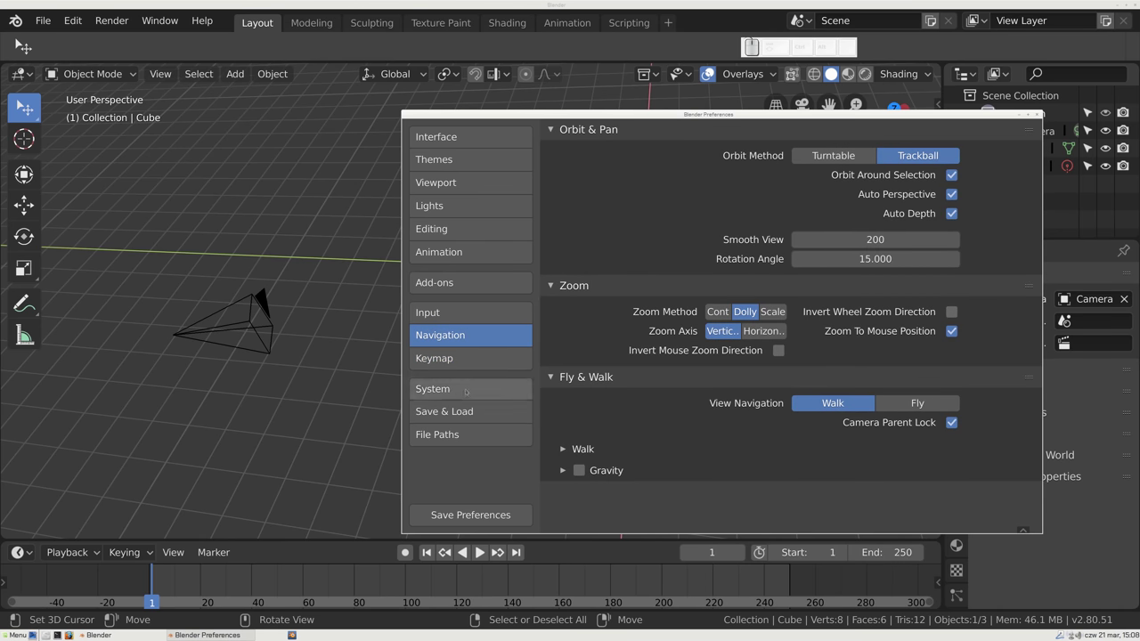
- Set Cycles render devices to CUDA with the GTX 980 Ti and Intel CPU enabled
left_click(465, 391)
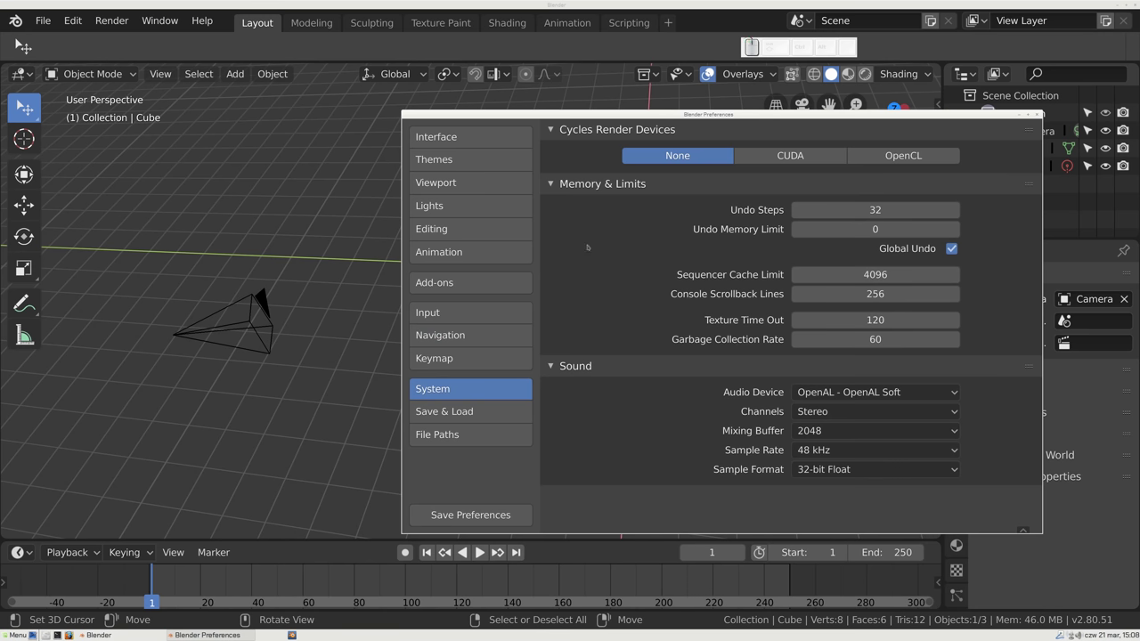
left_click_drag(473, 176, 423, 154)
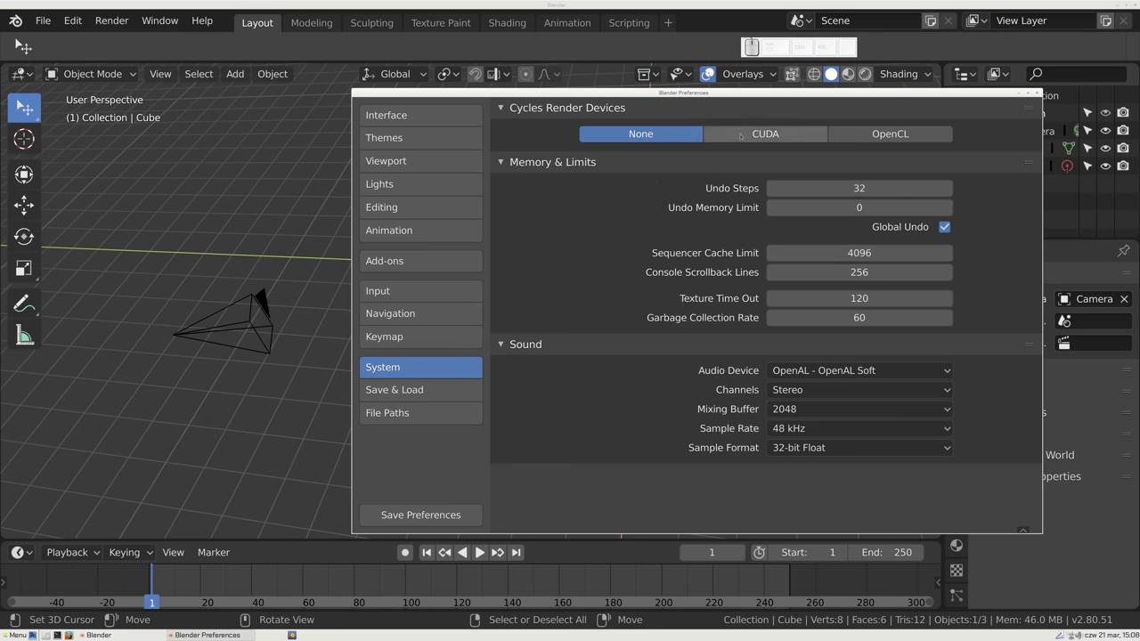
left_click(737, 137)
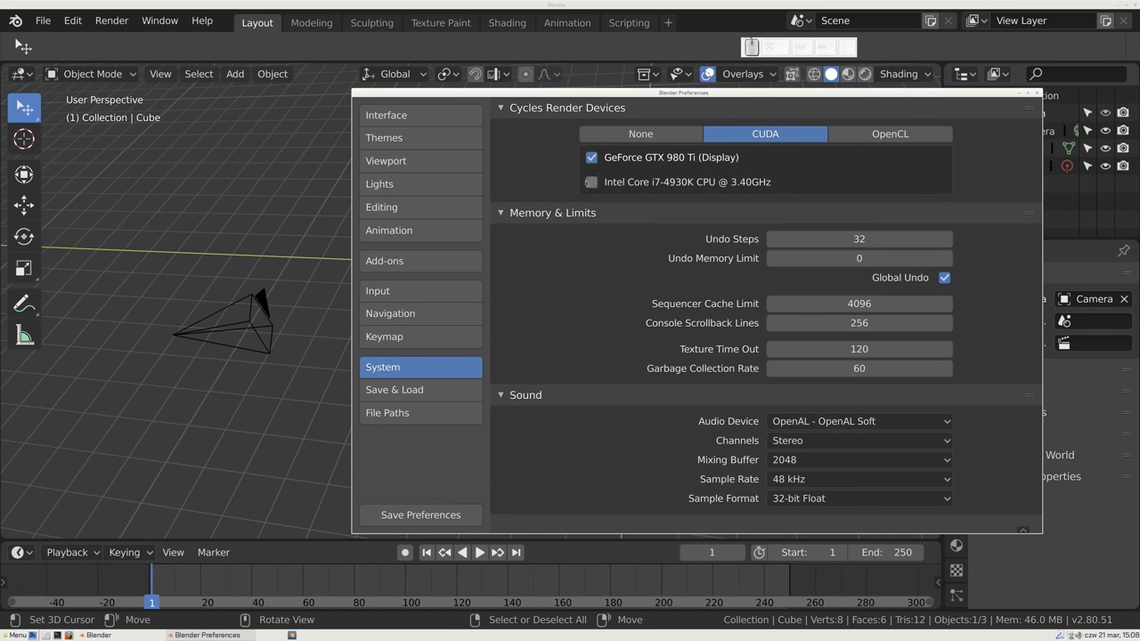
left_click(591, 183)
- Turn on Compress File and Auto Run Python Scripts in Save & Load
left_click(427, 392)
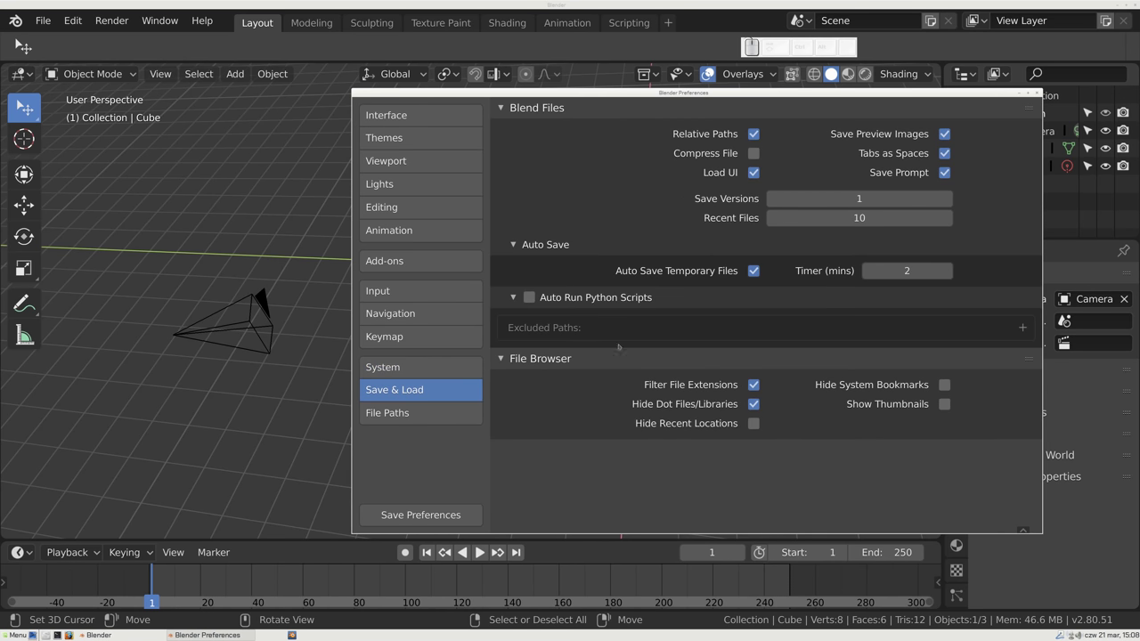
left_click(754, 153)
left_click(530, 298)
- Exclude the home and Pobrane folders from auto-run, disable Save Prompt, and enable Show Thumbnails
left_click(1023, 327)
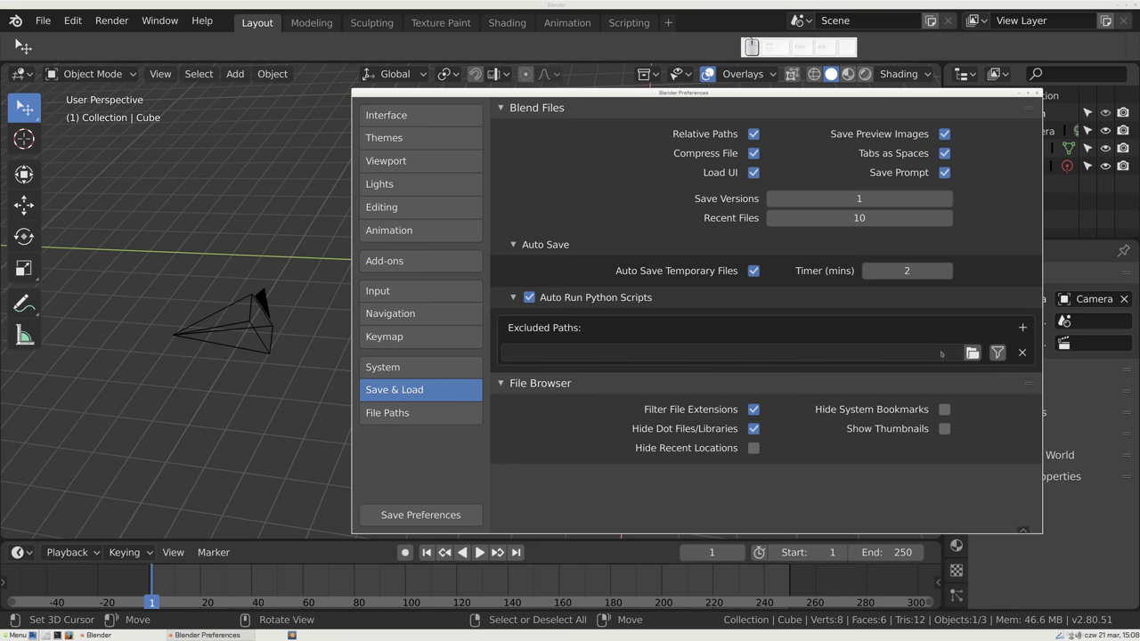
left_click(972, 353)
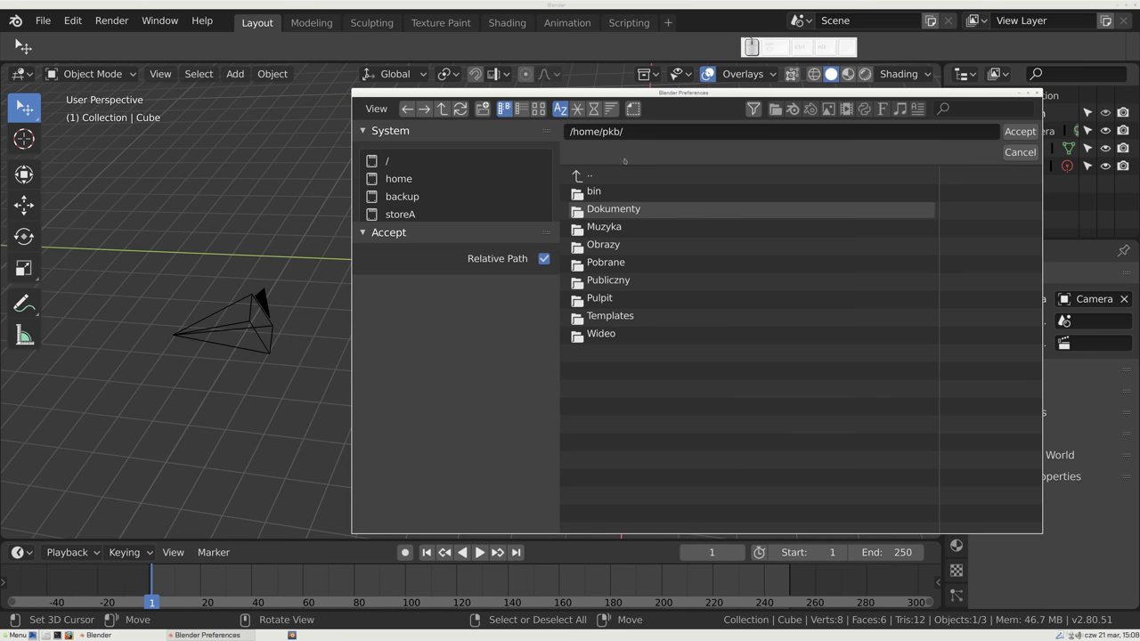
key("Return")
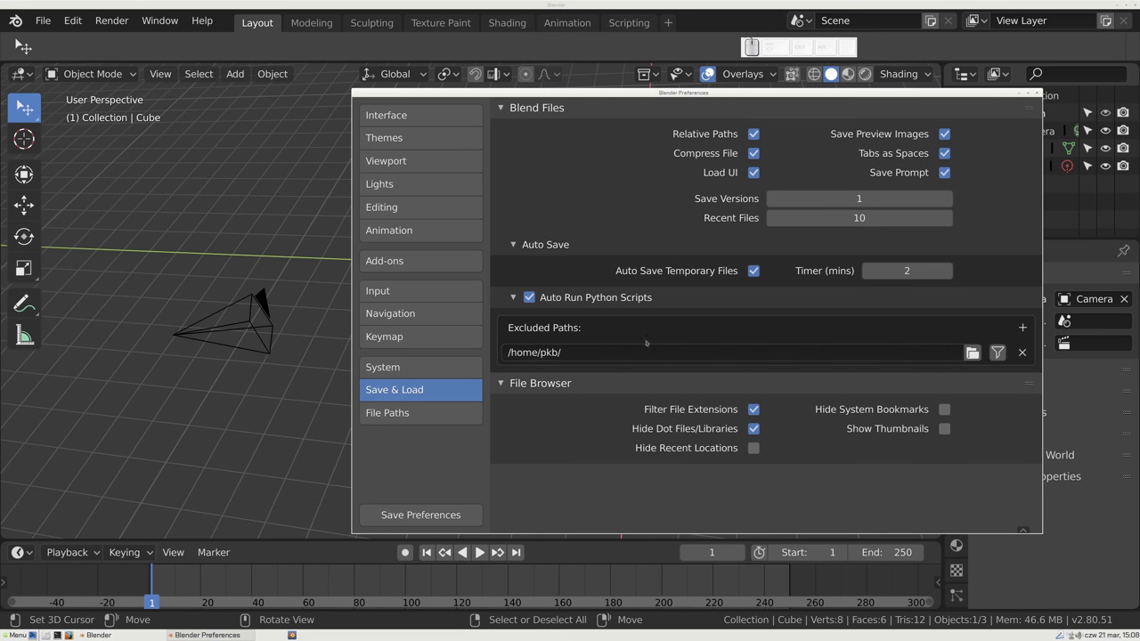
left_click(1023, 327)
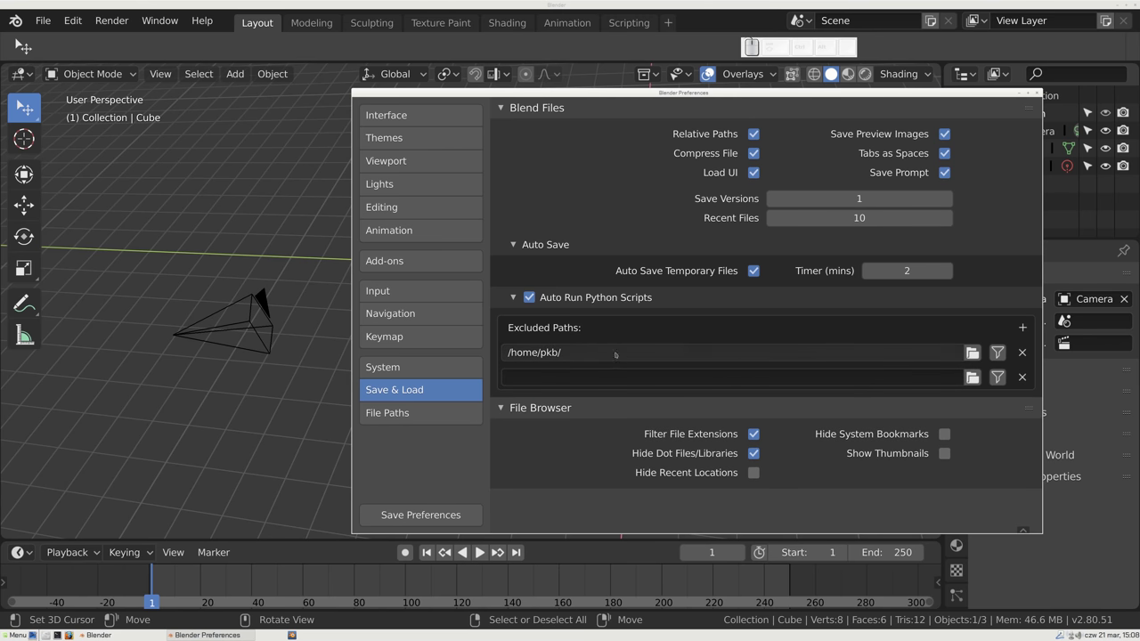
left_click(972, 376)
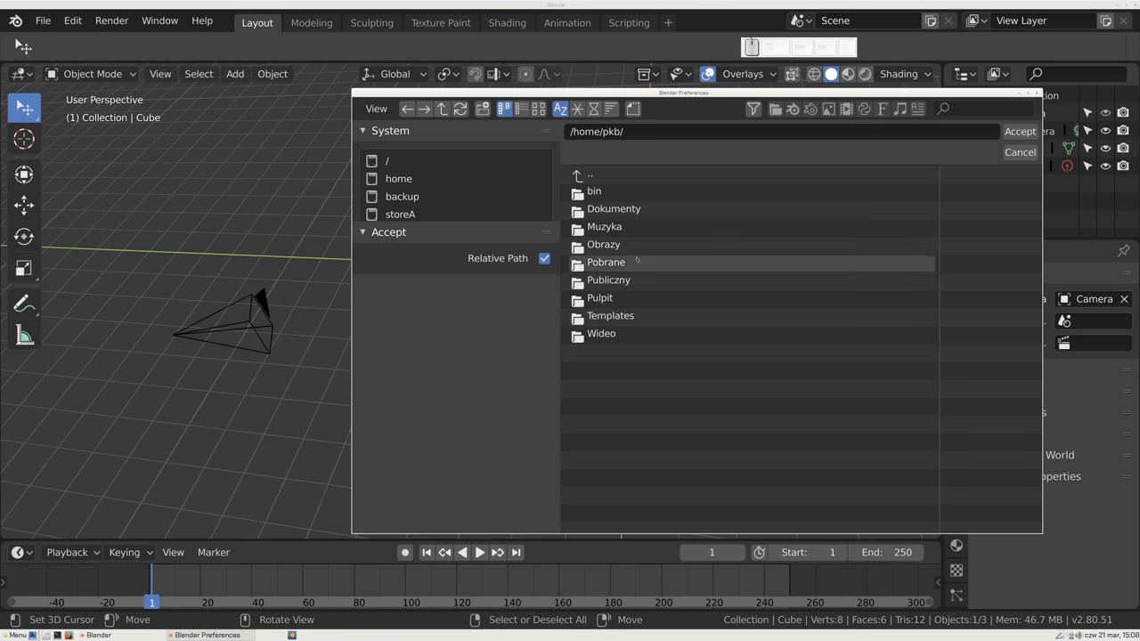
left_click(606, 262)
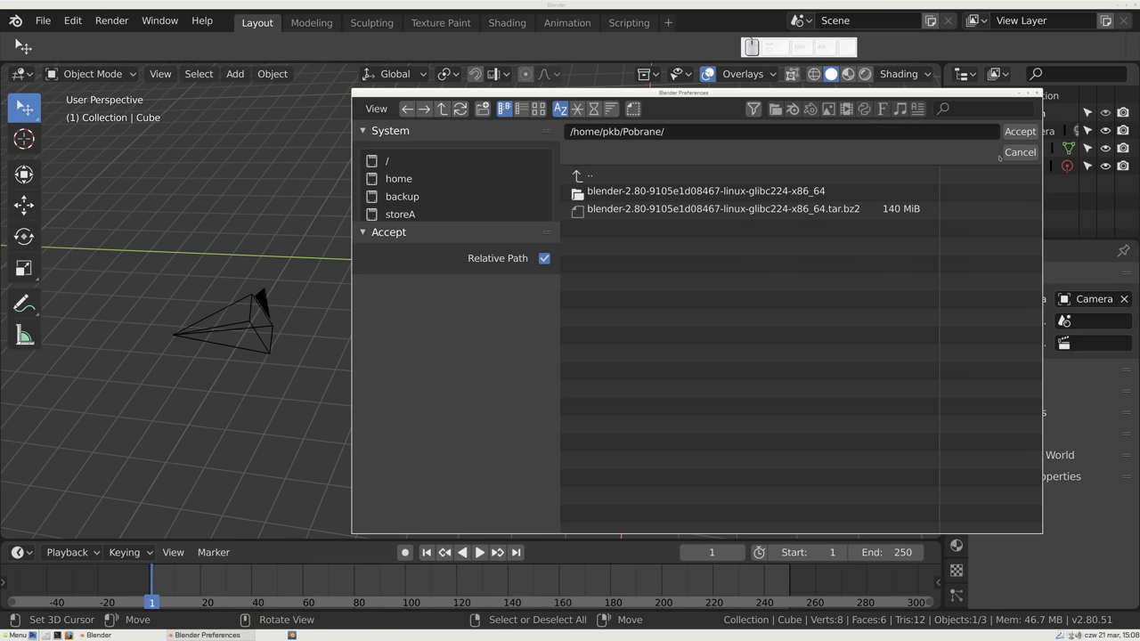
key("Return")
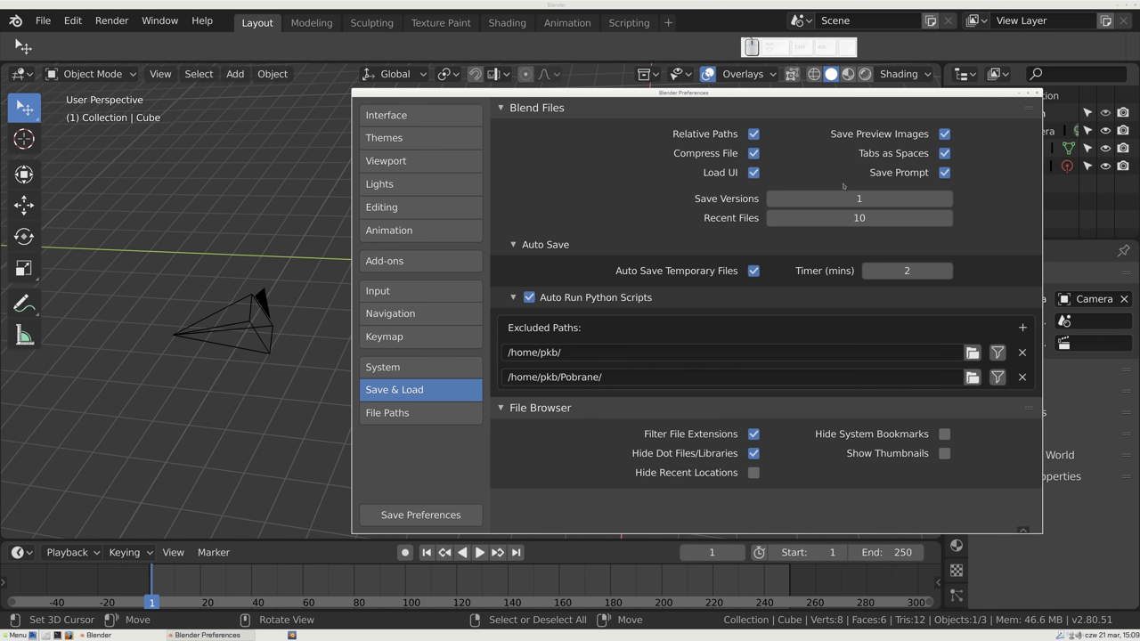
left_click(945, 173)
left_click(944, 453)
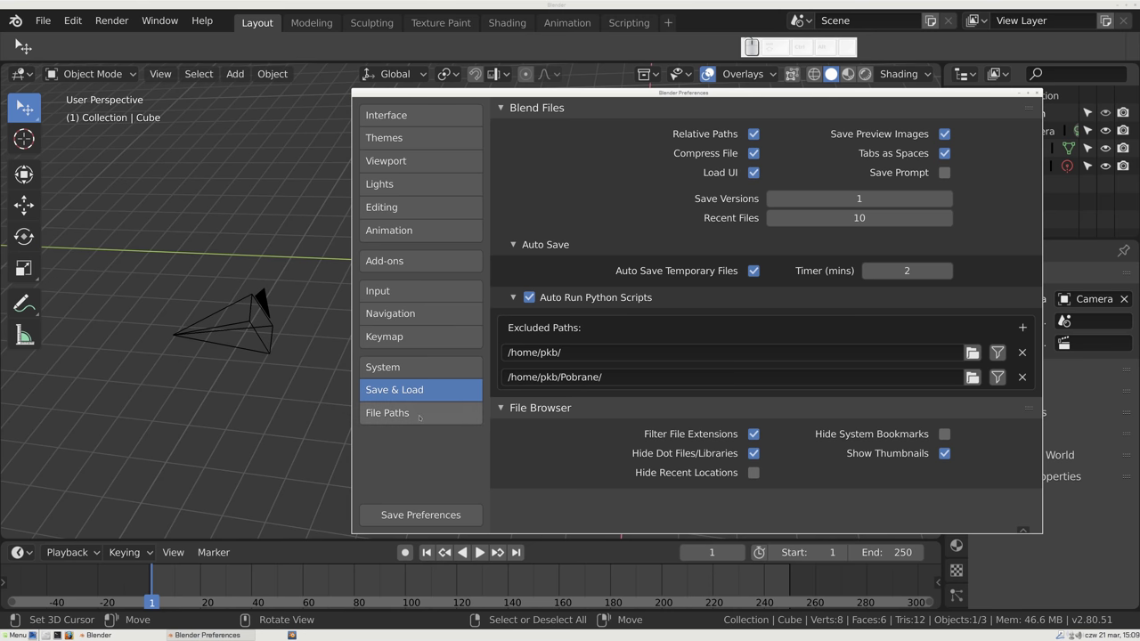
- Change the Textures file path to //tex, then close the Preferences window
left_click(397, 413)
left_click(806, 153)
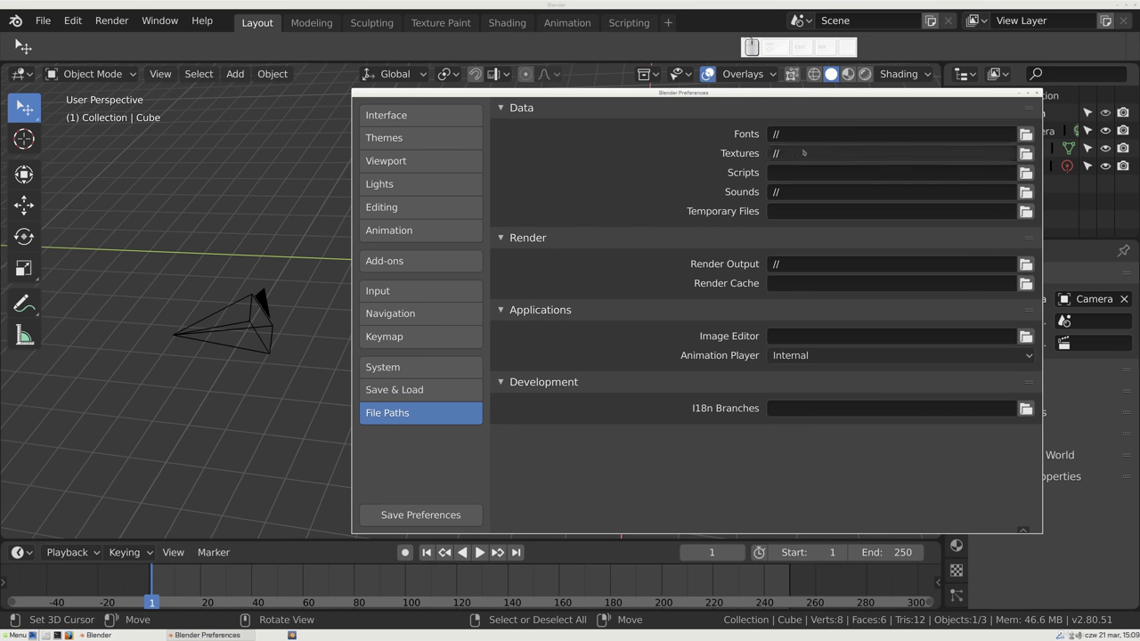
type("tex")
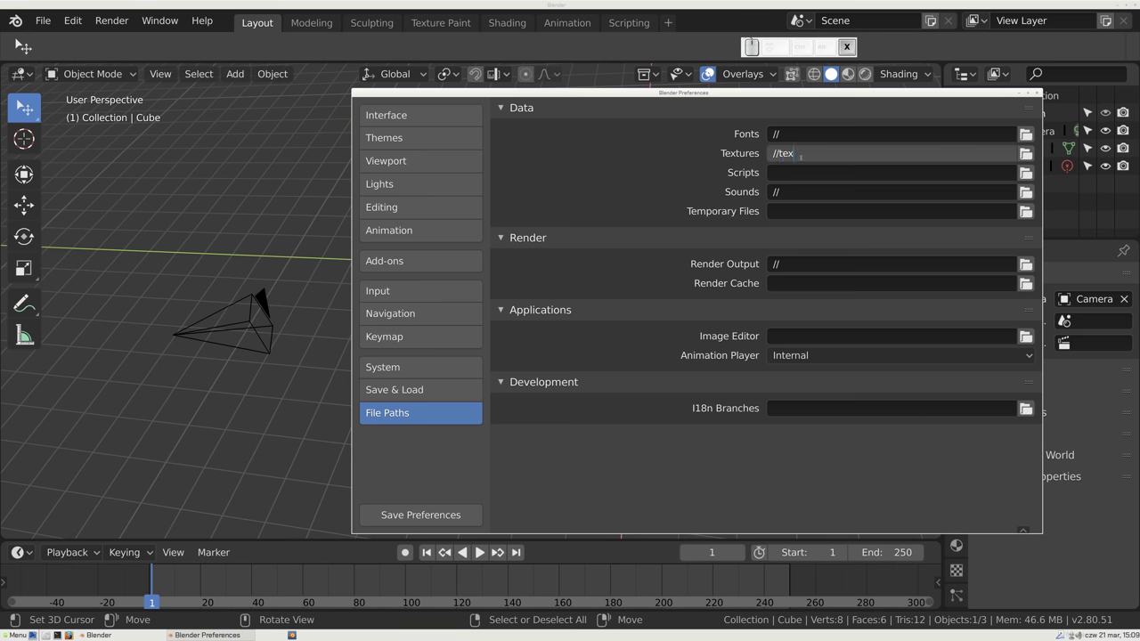
left_click(798, 158)
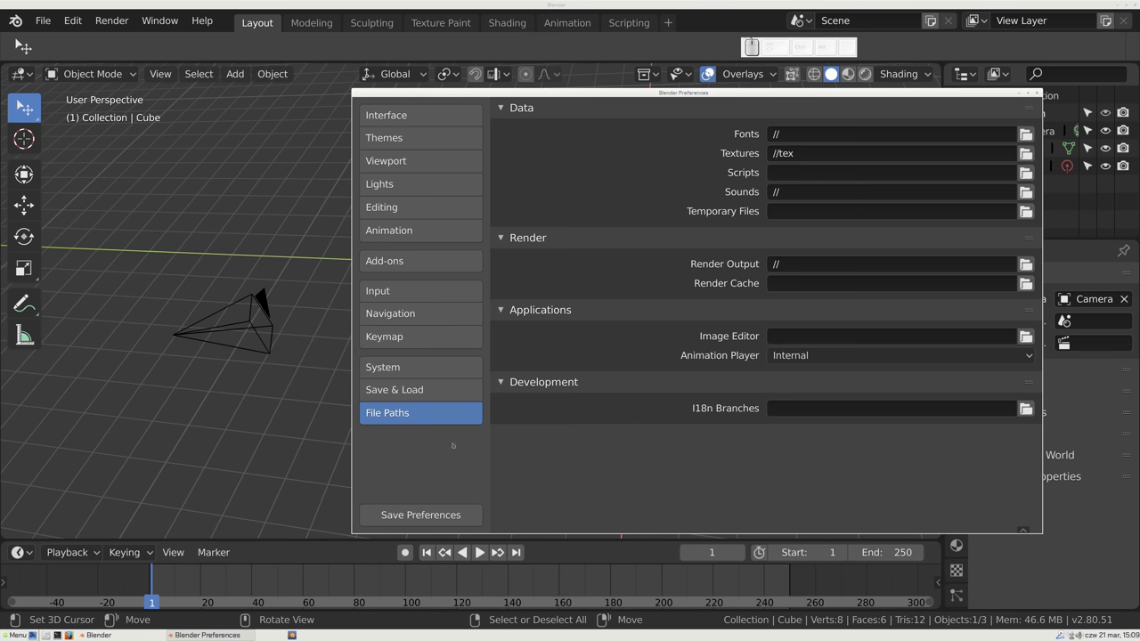
key("alt+F4")
- Orbit around the scene, then select the camera and undo that selection
left_click_drag(570, 383, 624, 347)
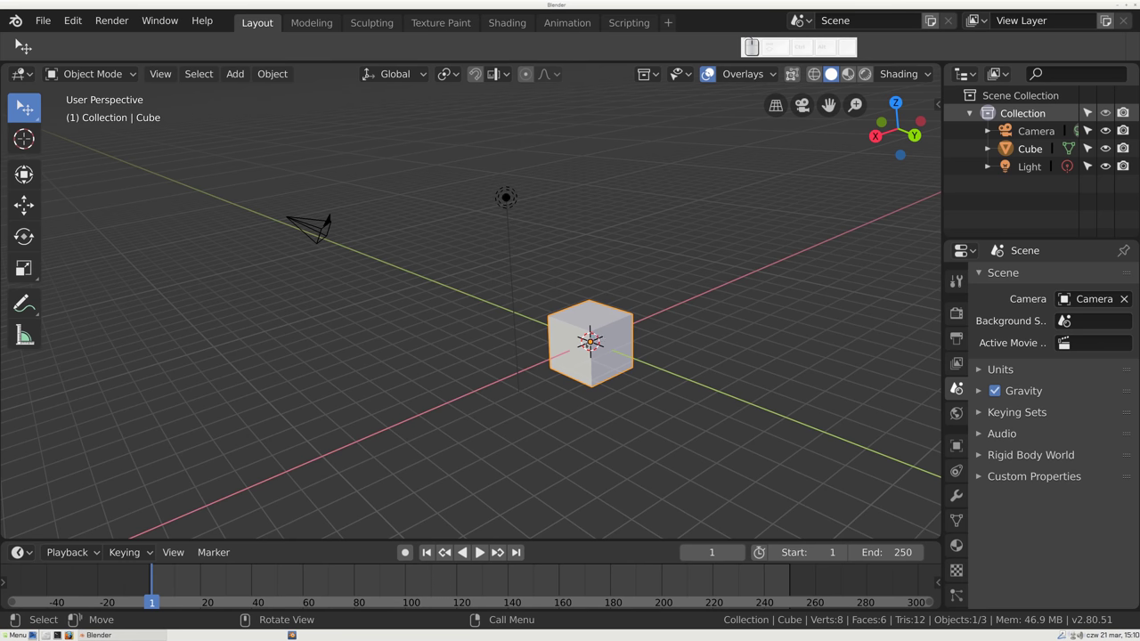
left_click_drag(557, 330, 472, 242)
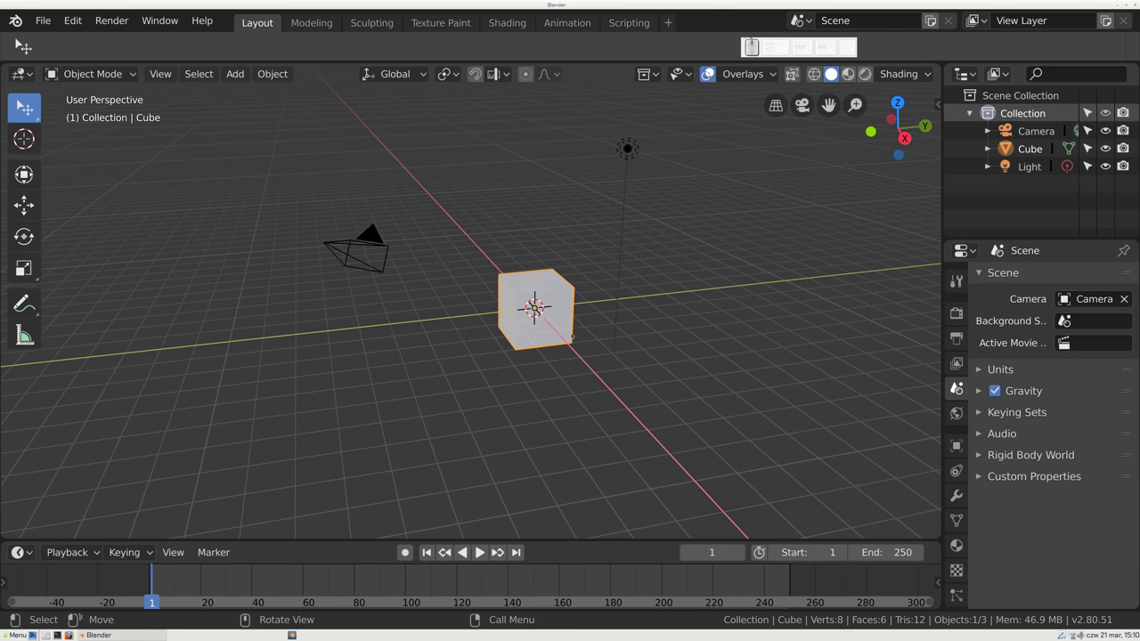
left_click_drag(567, 332, 445, 204)
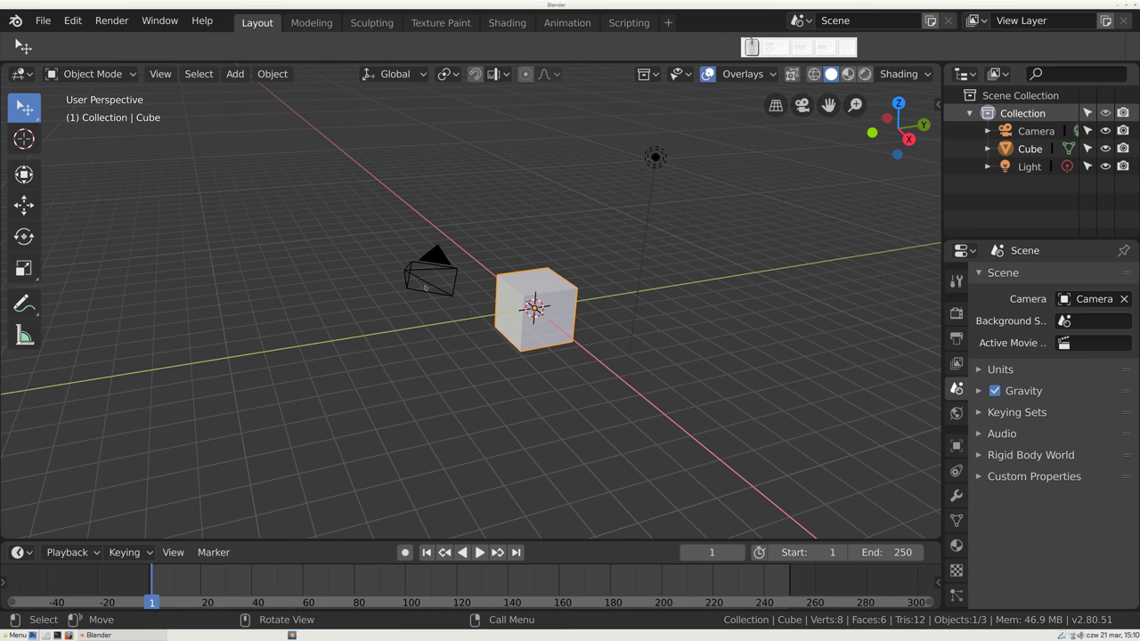
left_click(425, 286)
key("ctrl+z")
- Select the light, cube and camera together and delete all three
left_click(656, 158)
left_click(535, 312)
left_click(456, 268)
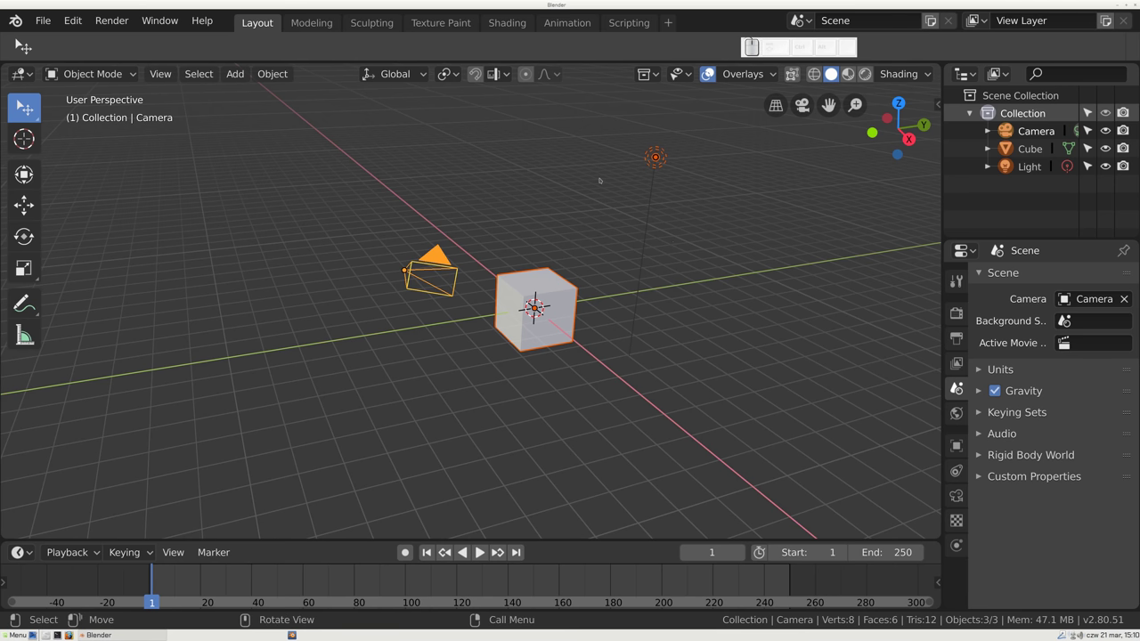
key("x")
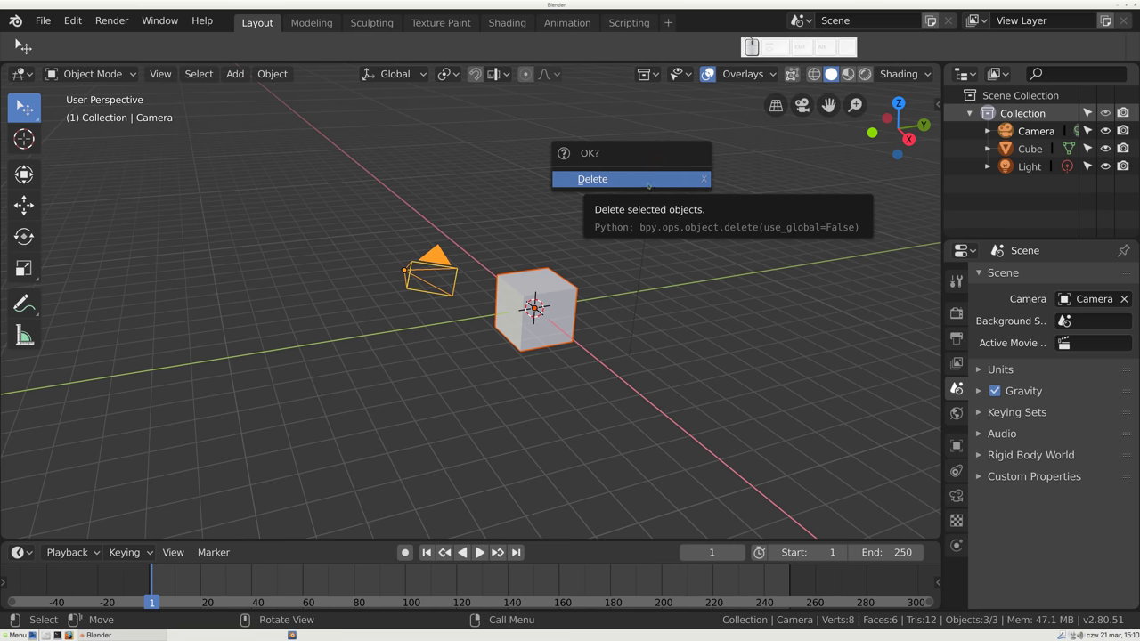
left_click(648, 181)
left_click_drag(562, 296, 481, 294)
key("shift+a")
mouse_move(434, 209)
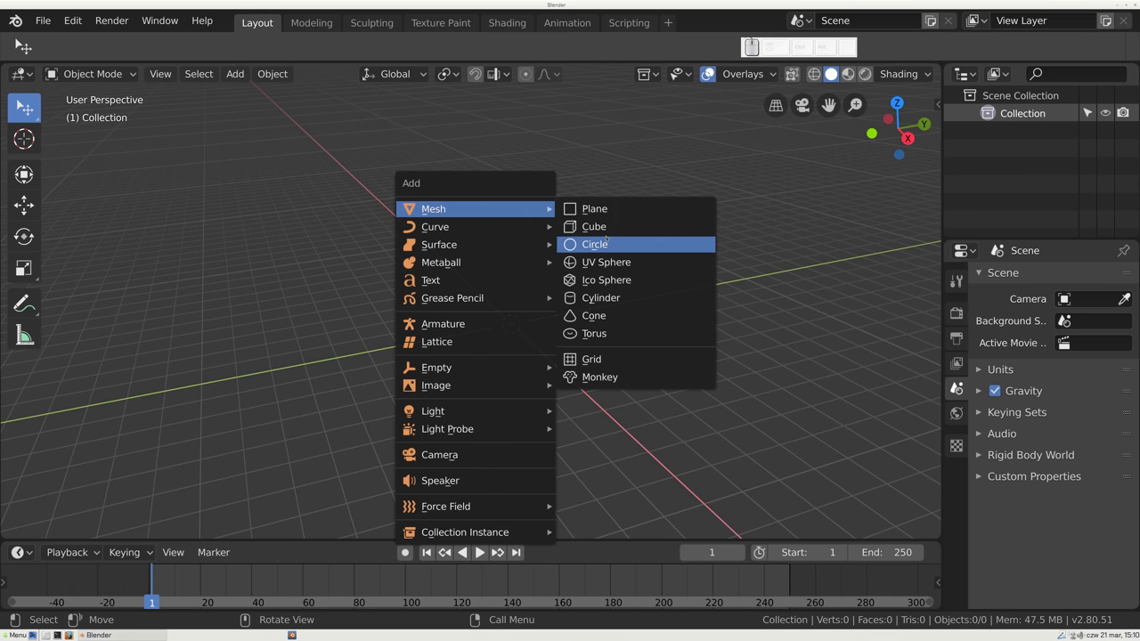
- Add a mesh cube at the origin and a camera, viewing them from a low side angle
left_click(612, 227)
left_click_drag(482, 335, 499, 294)
scroll("down", 3)
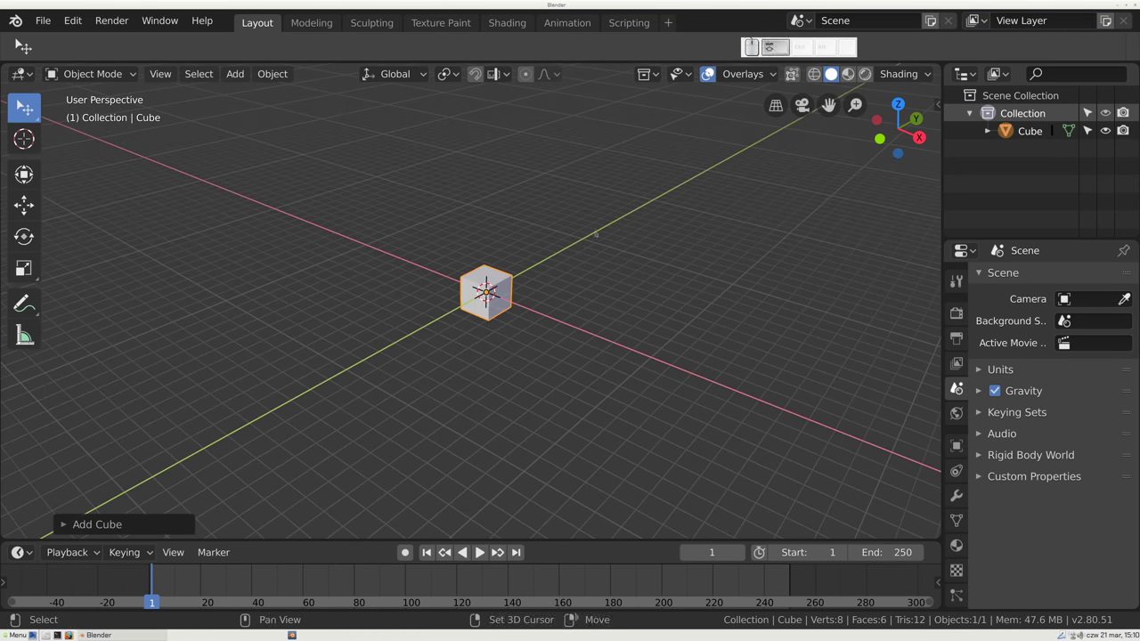
key("shift+a")
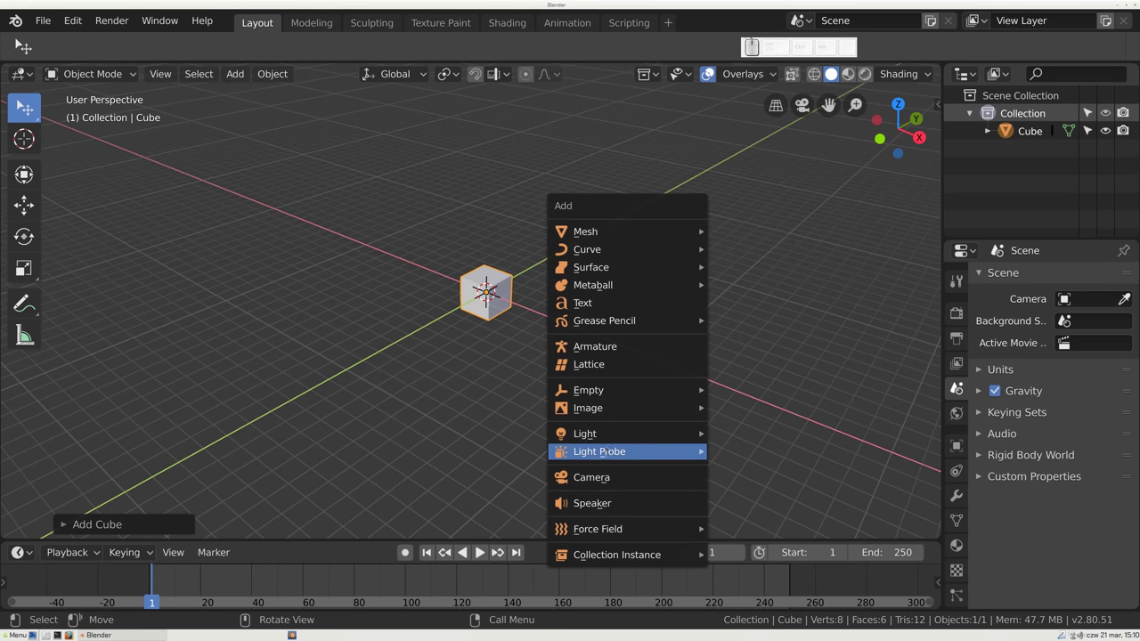
left_click(605, 480)
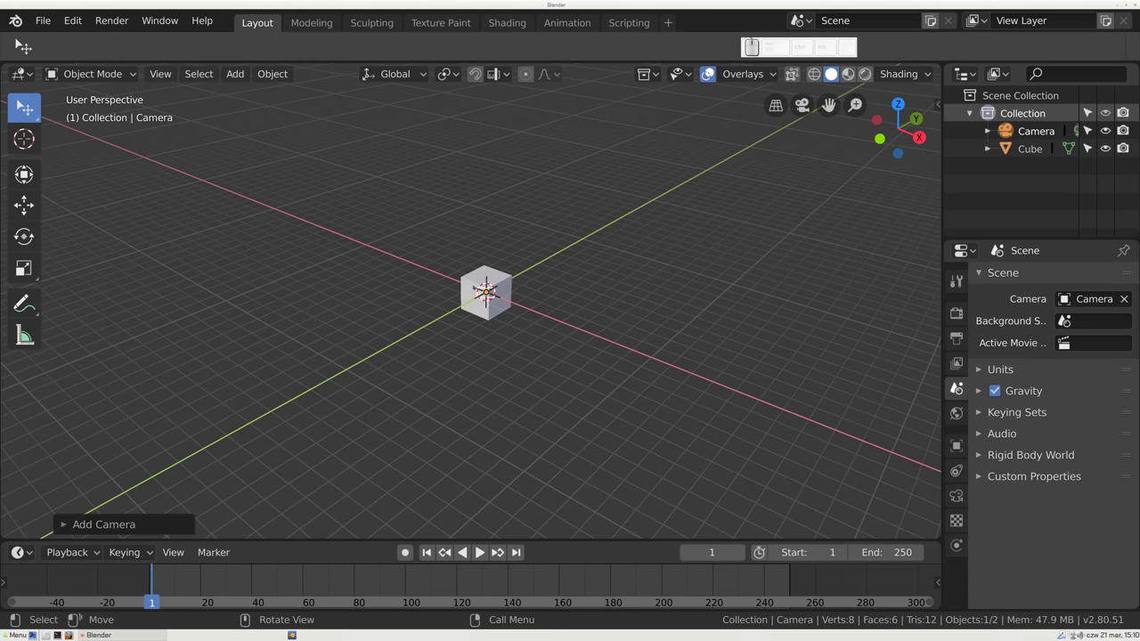
left_click_drag(605, 482, 375, 256)
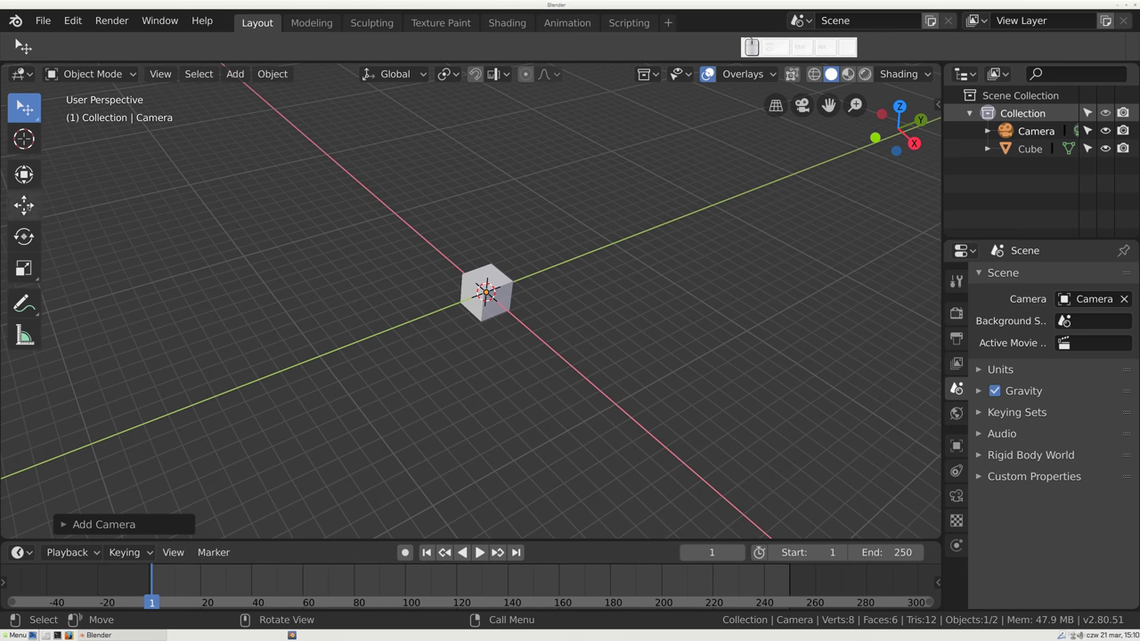
left_click(24, 204)
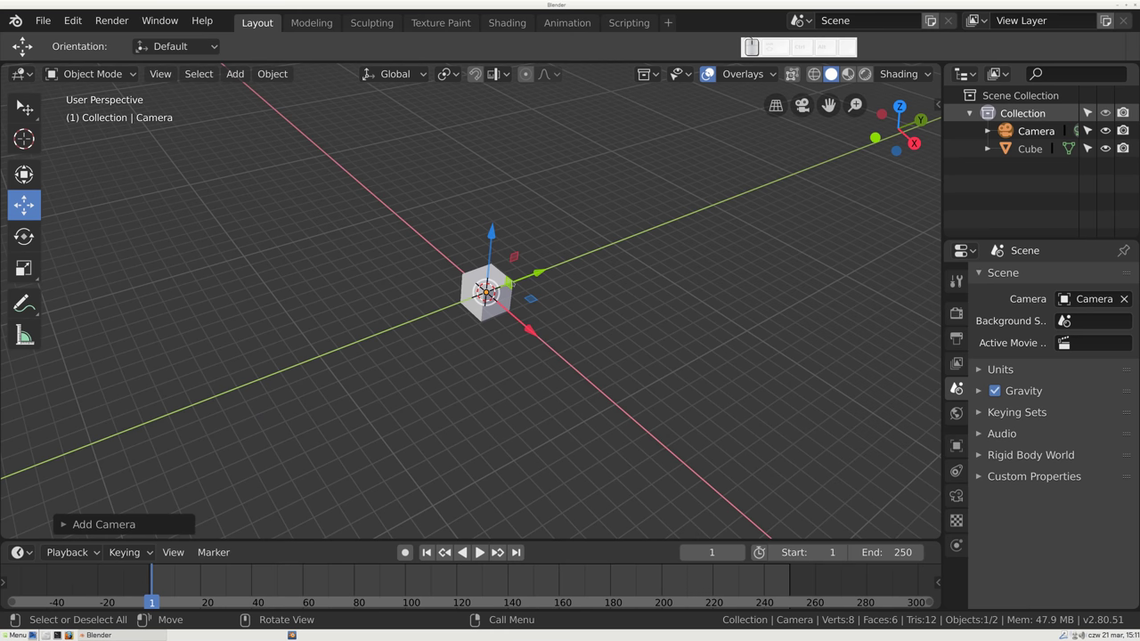
- Move the camera about 10 m along Y, then along X and up Z, and look through it
left_click_drag(538, 273, 368, 337)
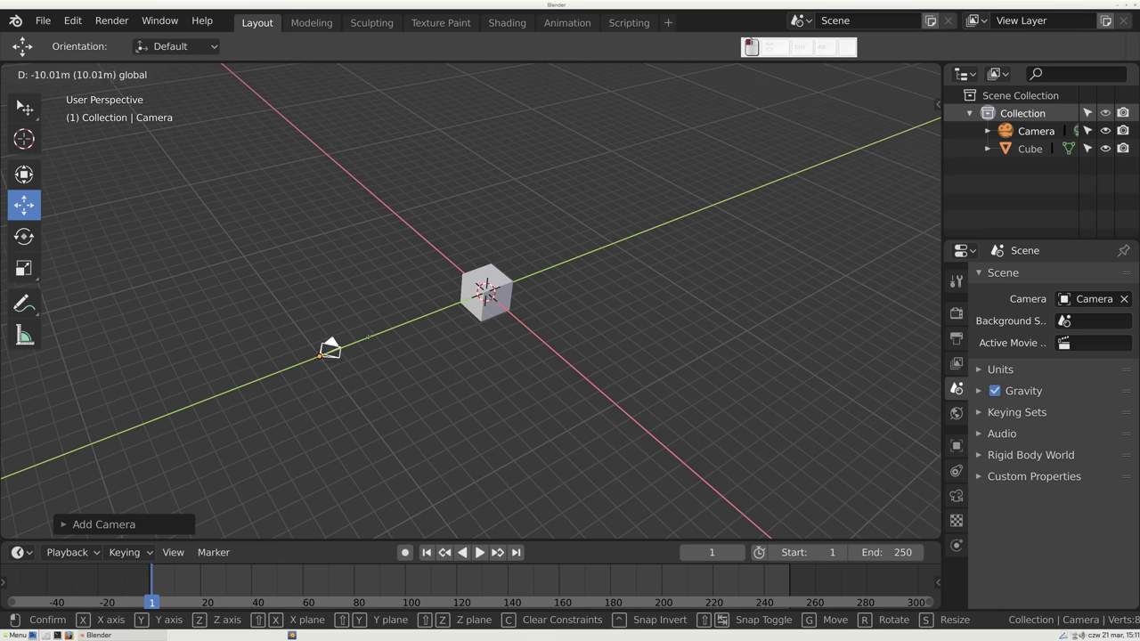
left_click_drag(357, 407, 459, 527)
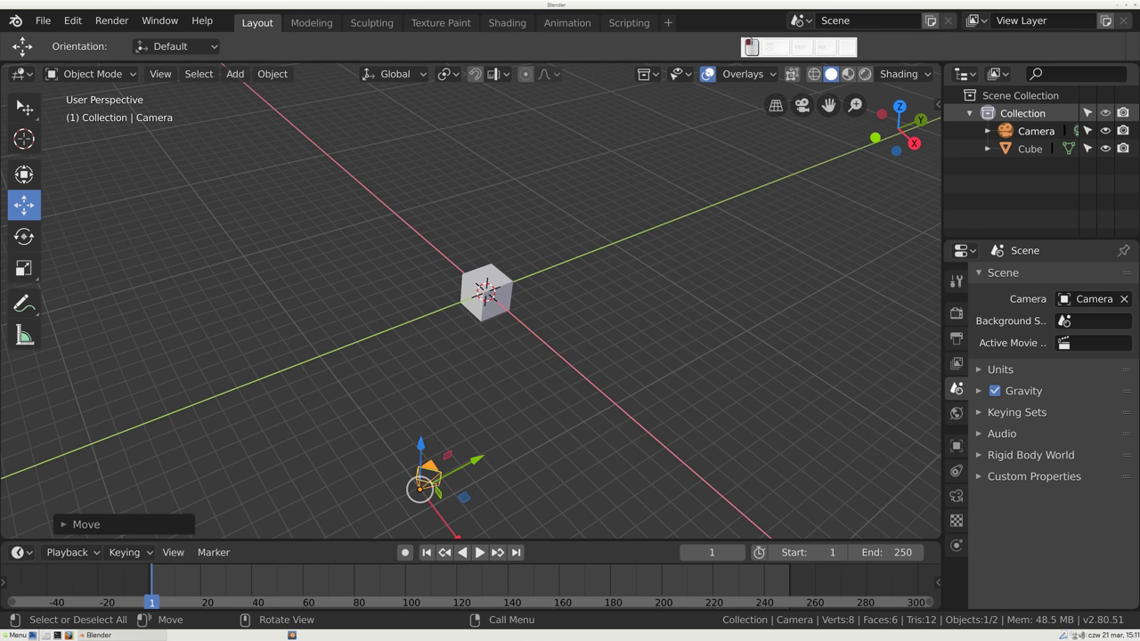
left_click_drag(422, 450, 424, 325)
left_click_drag(424, 325, 488, 361)
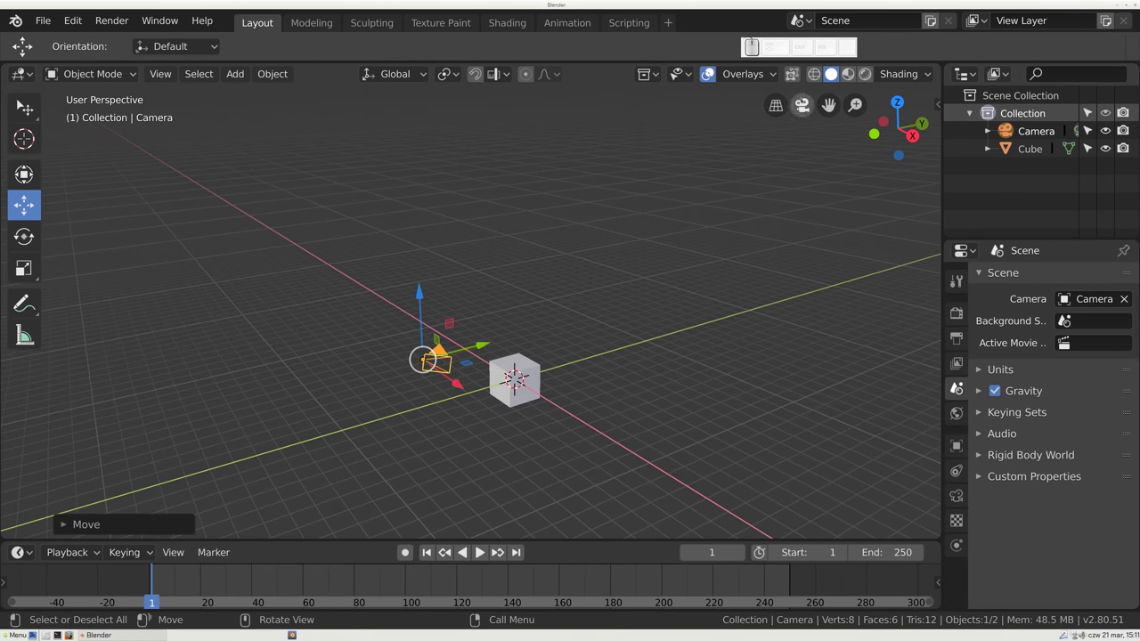
left_click(802, 105)
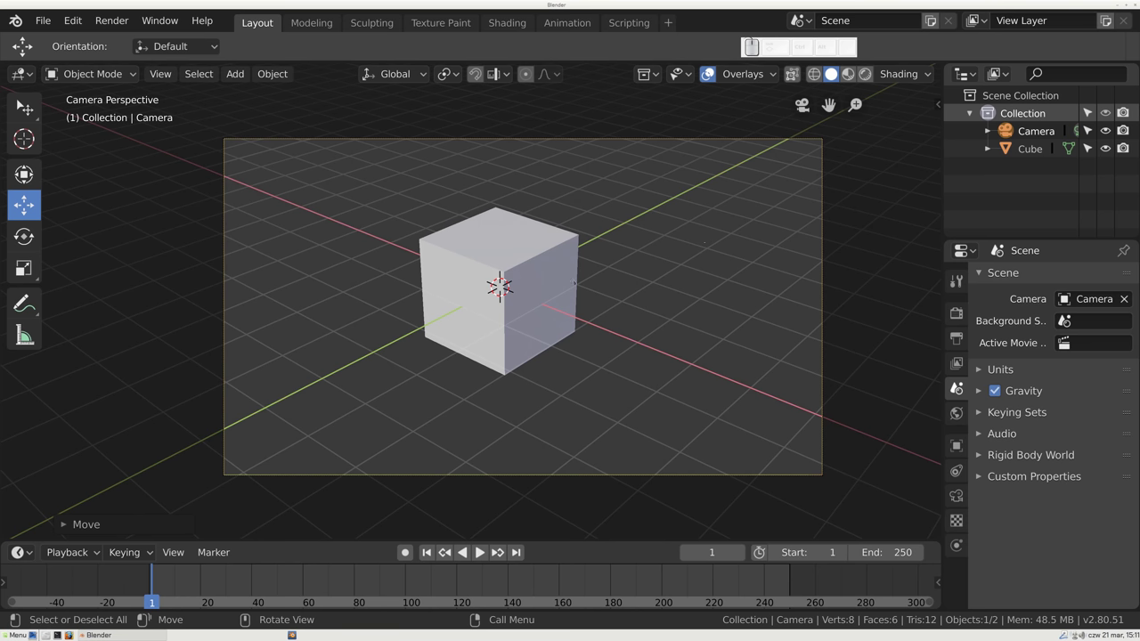
- Move the camera, then trackball-rotate it so the cube sits centred, seen from slightly above
key("g")
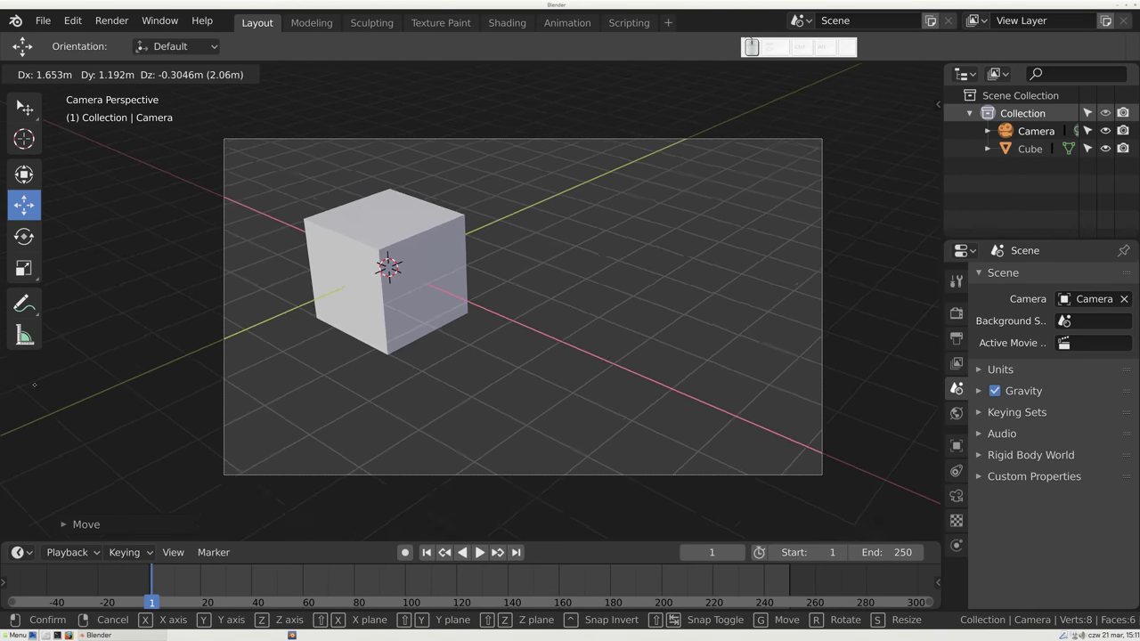
left_click(660, 310)
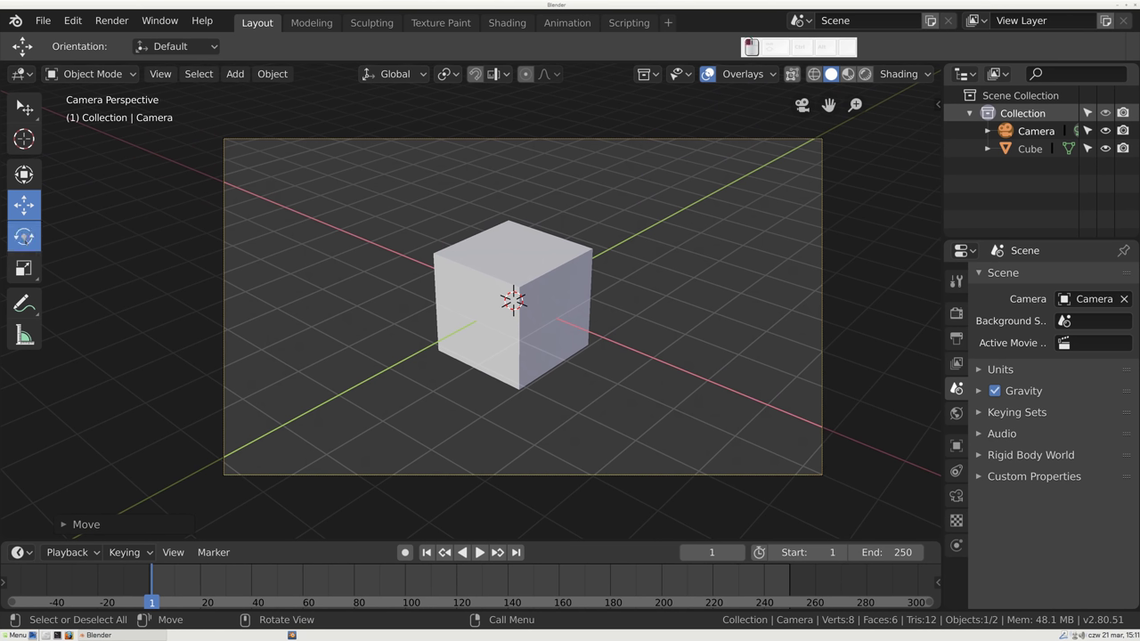
left_click(24, 236)
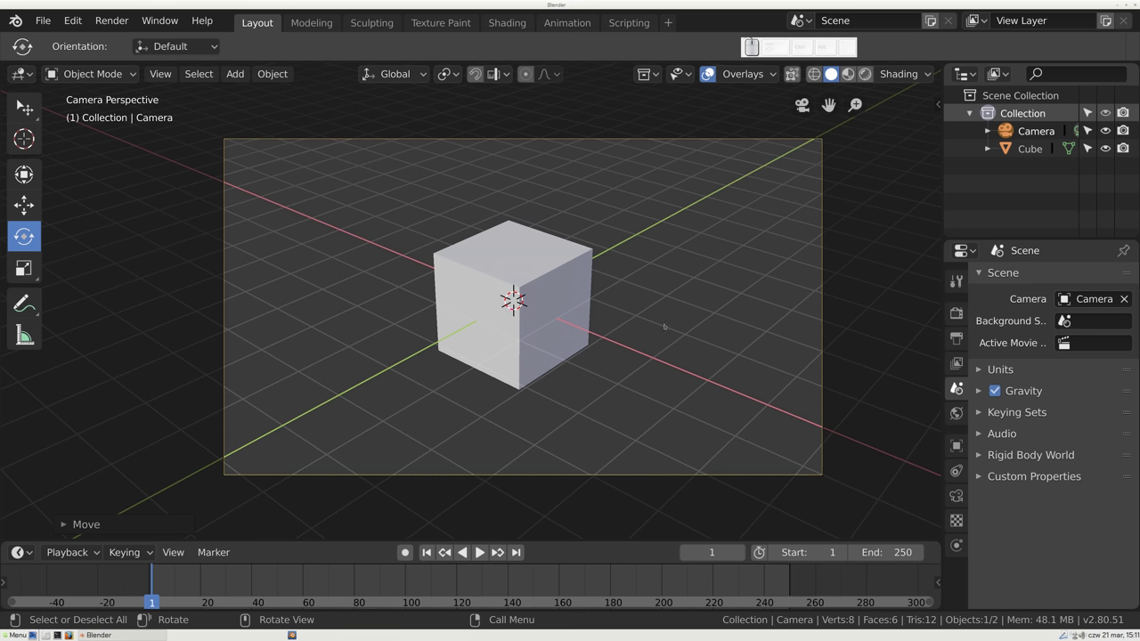
left_click_drag(672, 298, 676, 319)
key("r")
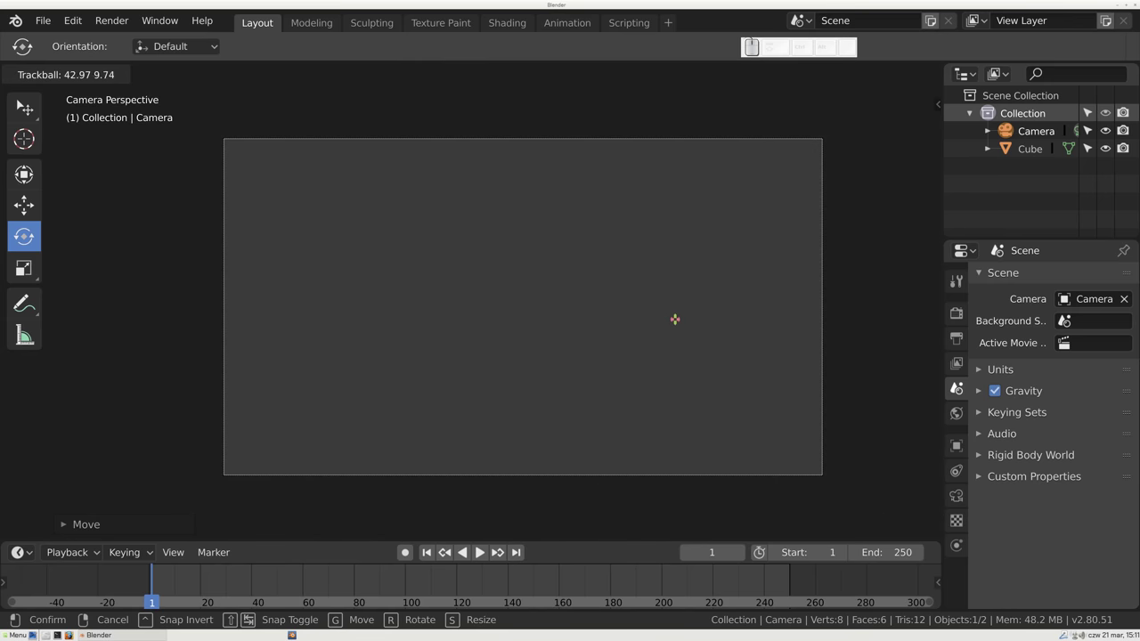
left_click_drag(688, 376, 676, 484)
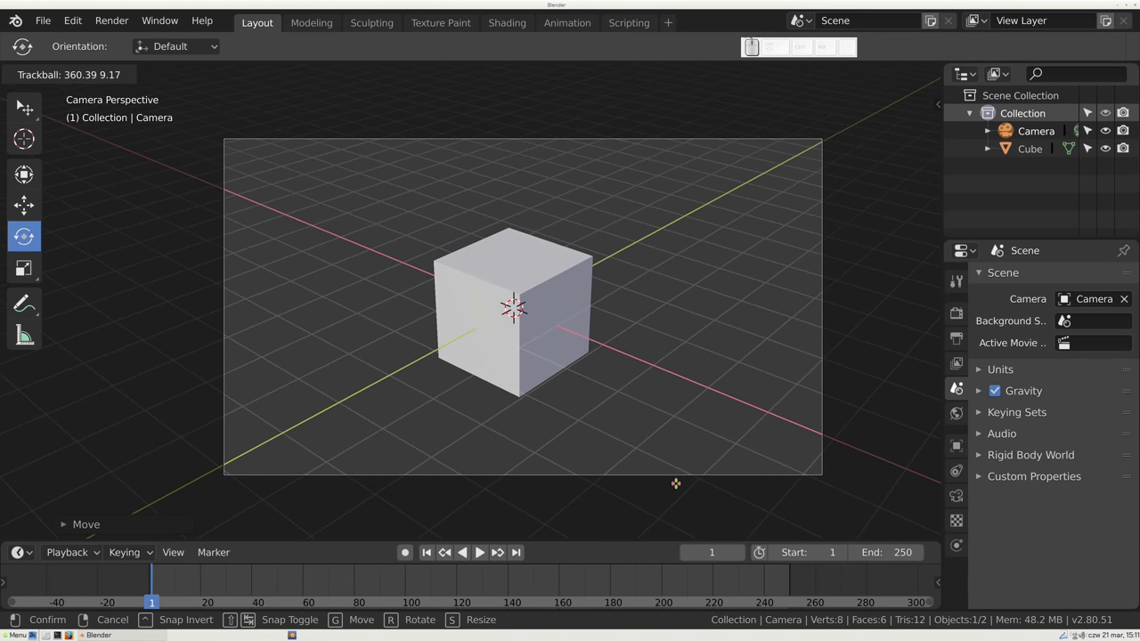
left_click(676, 484)
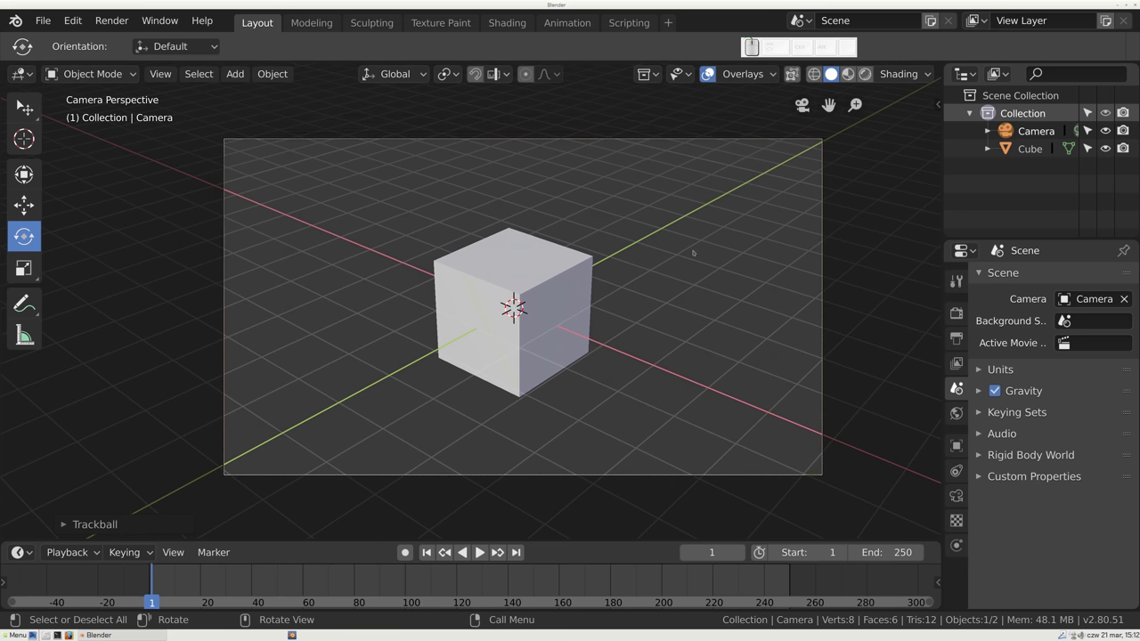
key("r")
key("r")
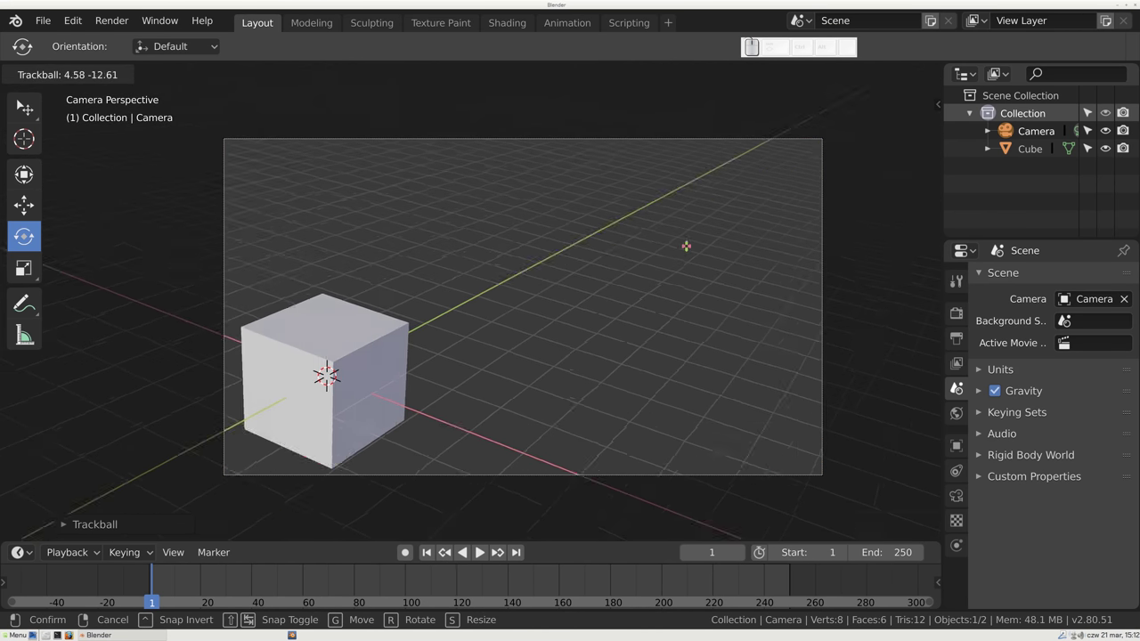
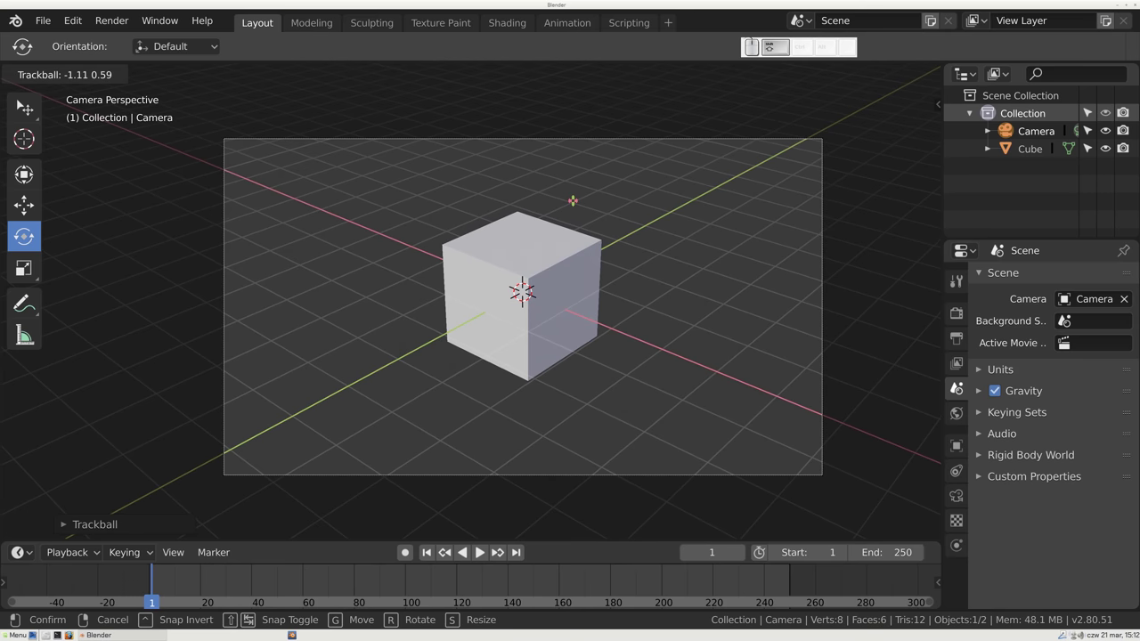
- Orbit out of the camera's view and slide the camera along X with the Move tool
left_click(573, 200)
left_click_drag(548, 286, 461, 303)
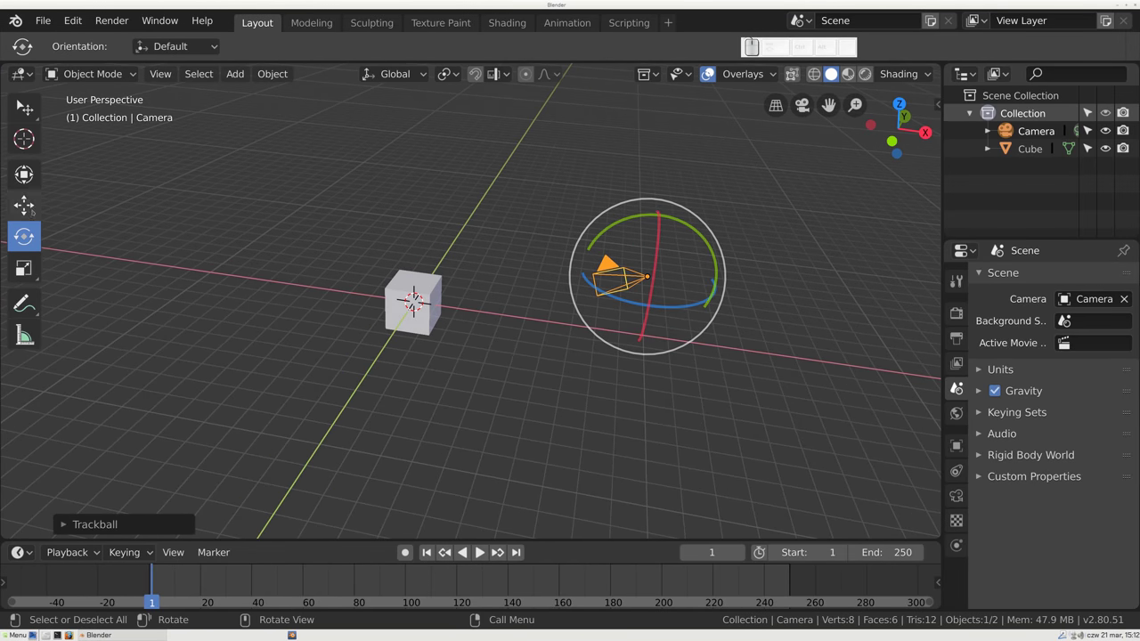
left_click(24, 204)
left_click_drag(704, 283, 691, 303)
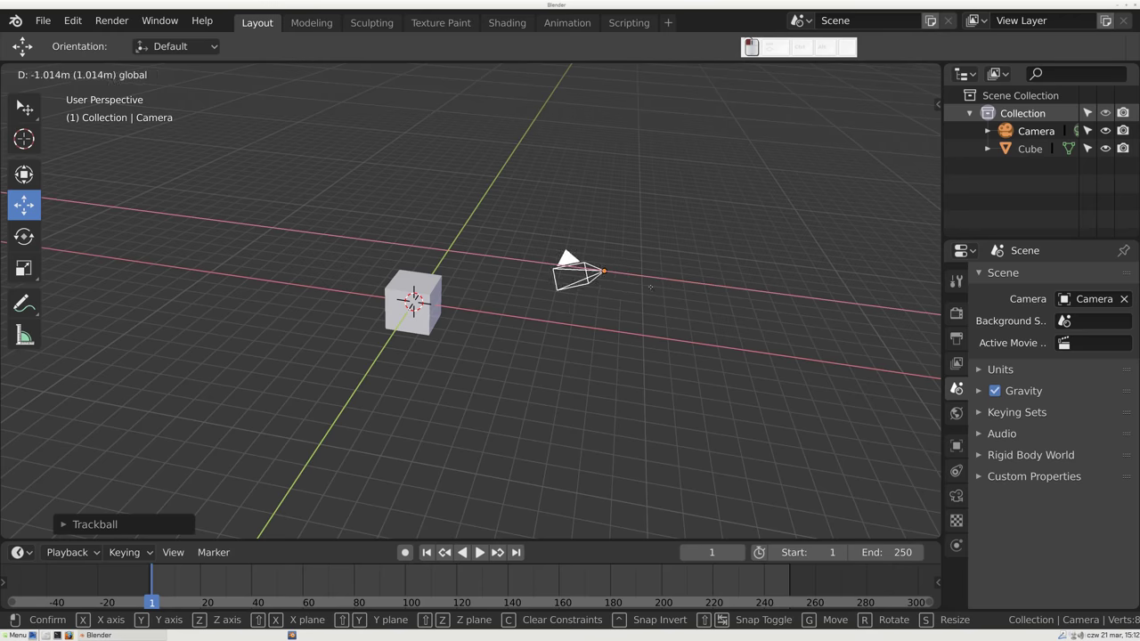
- Rotate the camera with the Rotate tool and R/RR trackball rotation, cancelling with Esc
left_click(24, 236)
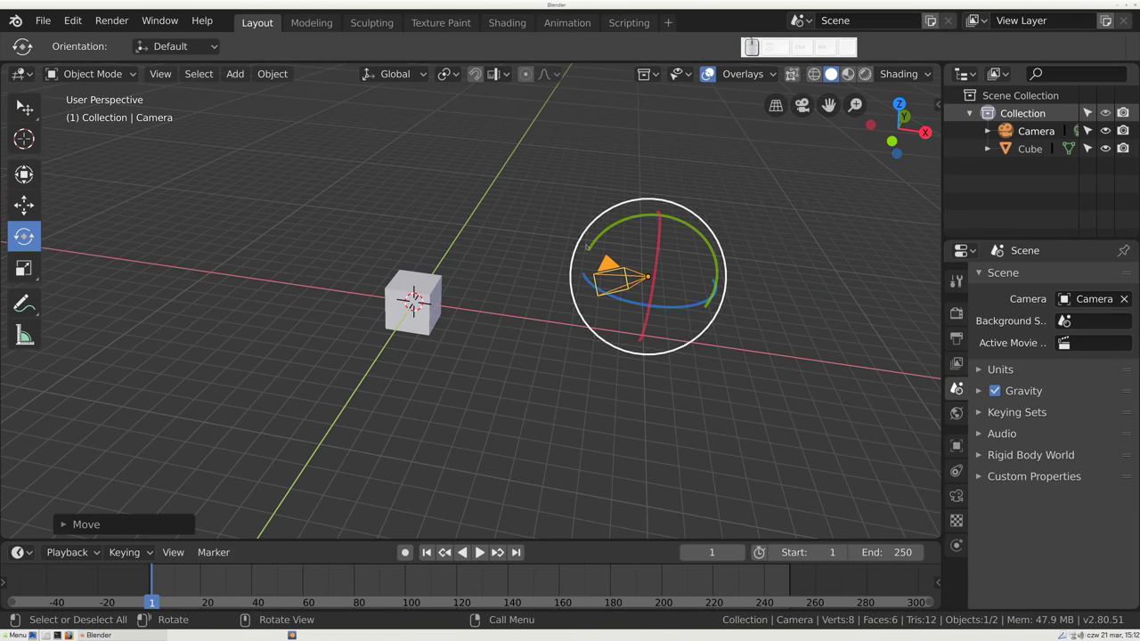
left_click_drag(603, 225, 626, 235)
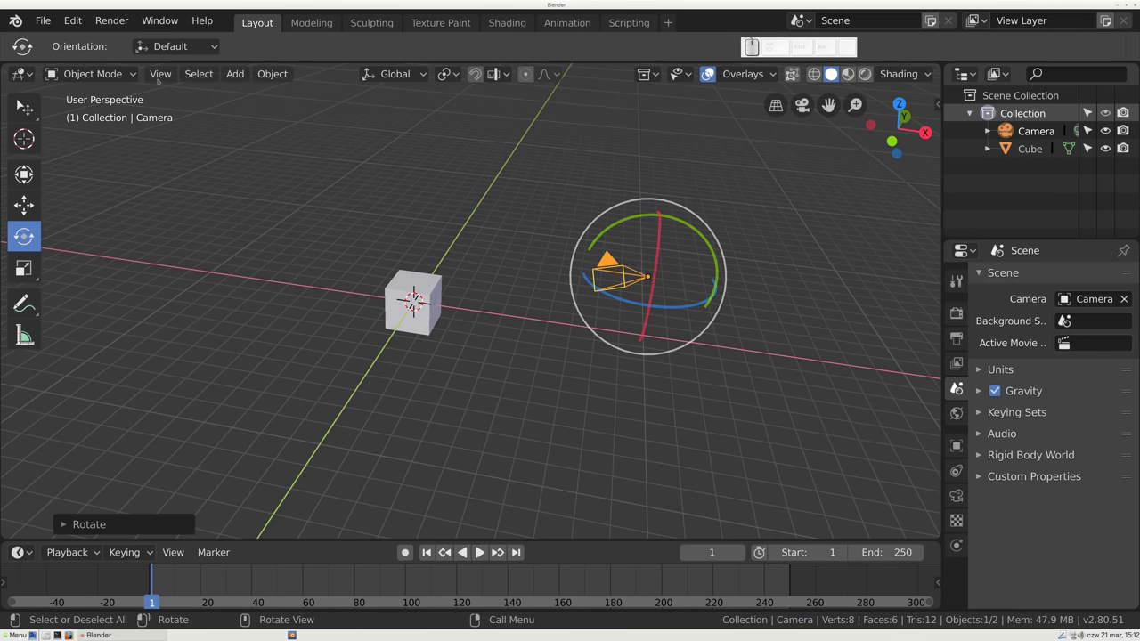
left_click_drag(640, 221, 634, 222)
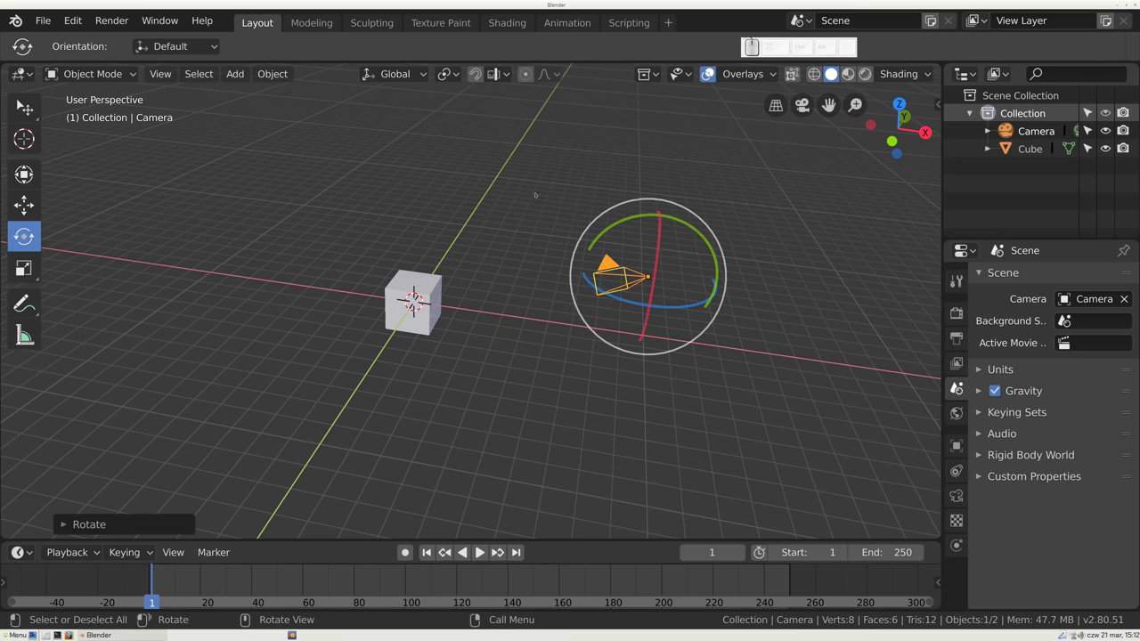
key("r")
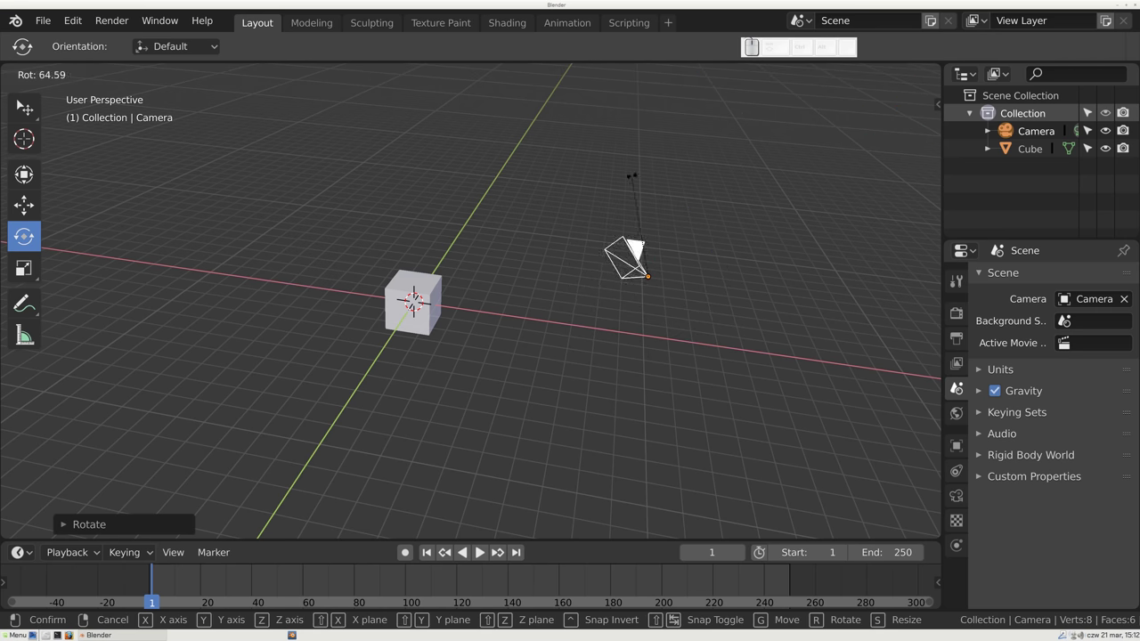
key("r")
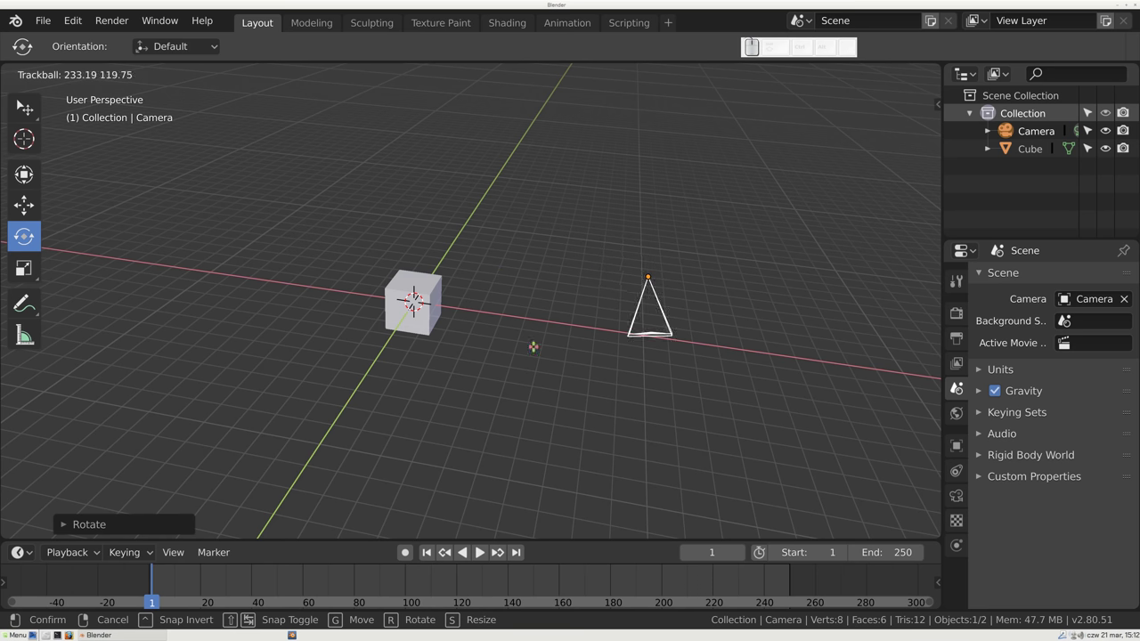
key("Escape")
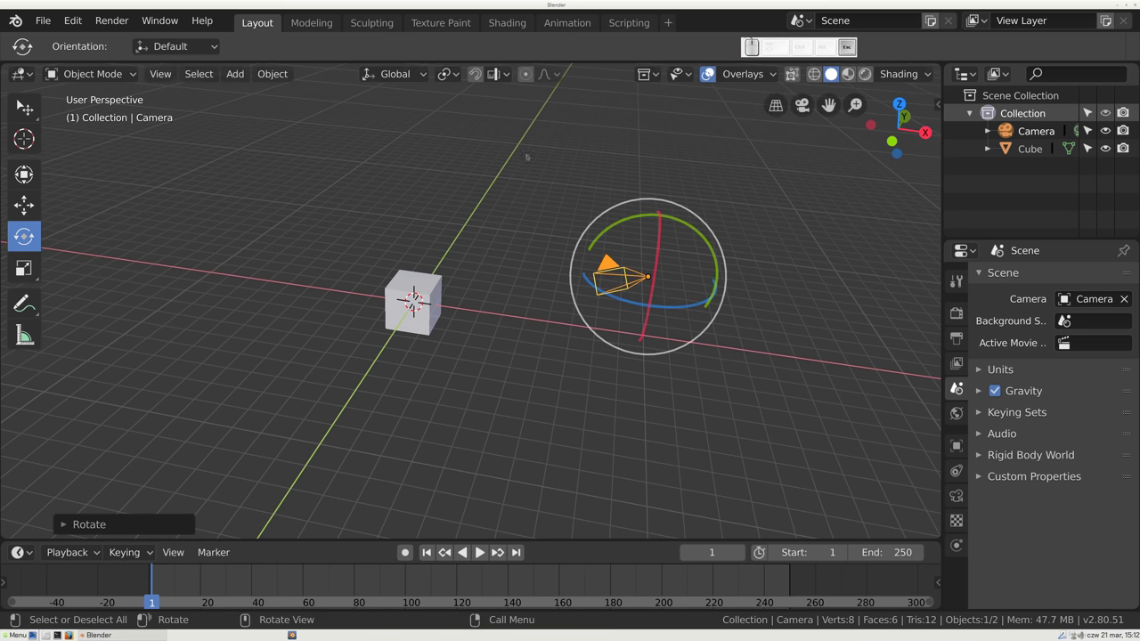
left_click_drag(577, 387, 677, 196)
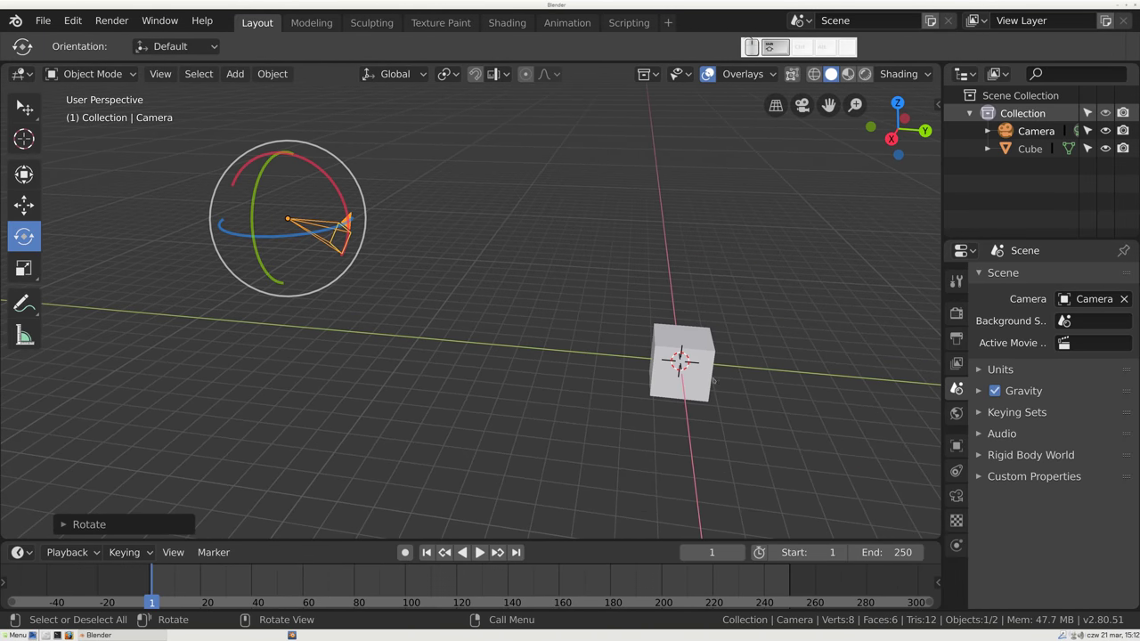
- Select the cube and drag its red X arrow to shift it slightly off the origin
left_click(698, 356)
left_click_drag(698, 357, 595, 322)
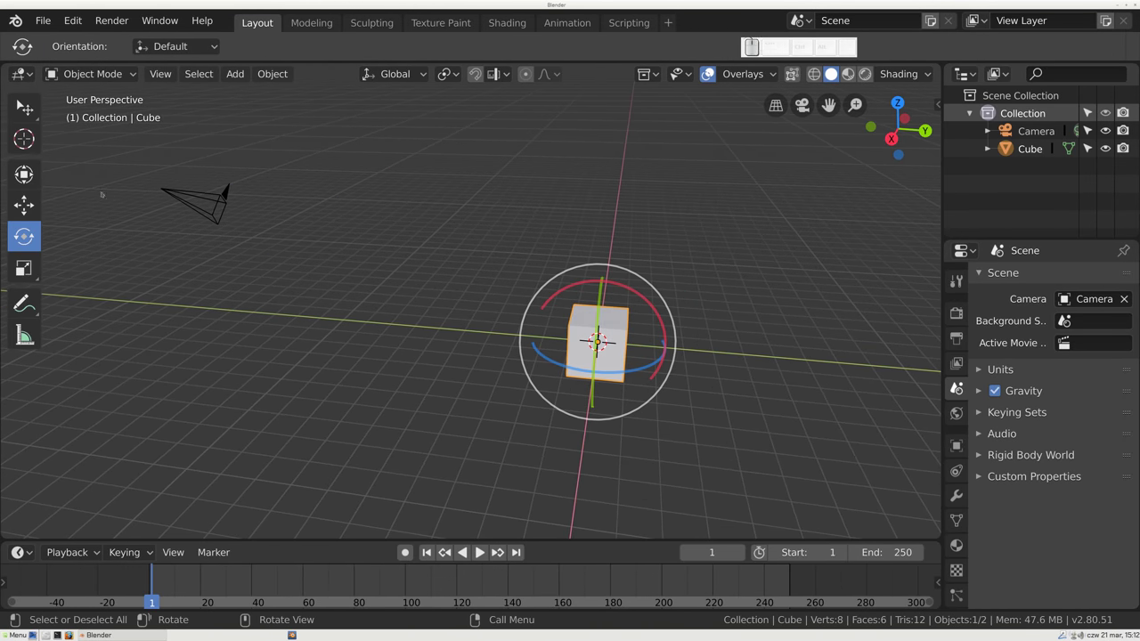
key("shift+space")
key("g")
left_click_drag(615, 345, 651, 364)
left_click_drag(664, 362, 617, 362)
left_click_drag(618, 363, 436, 273)
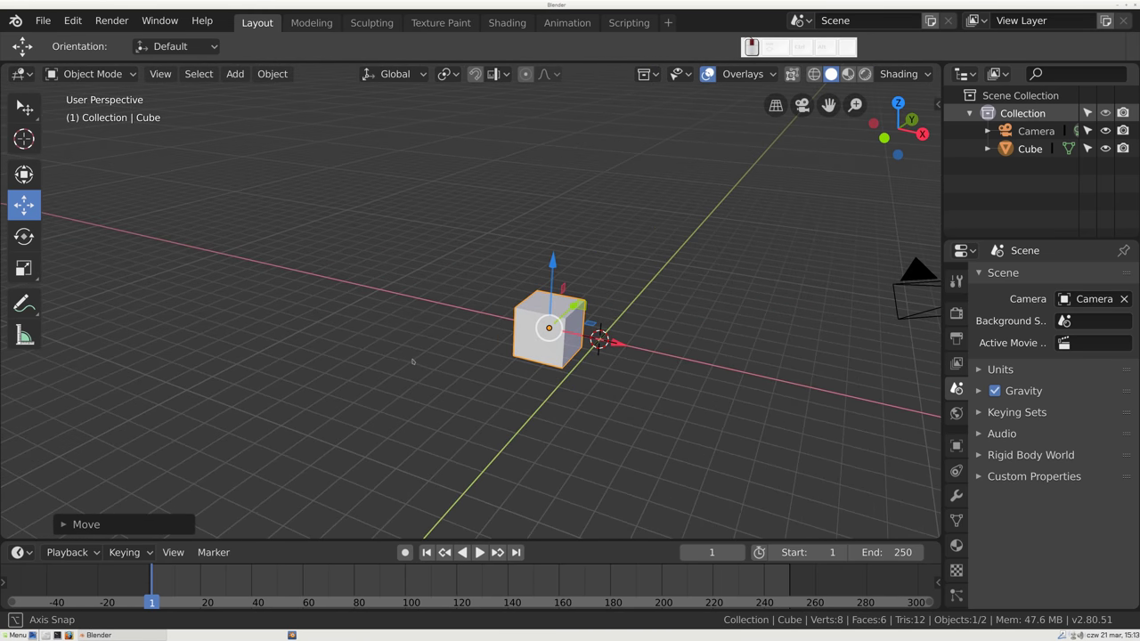
- Add Cube.001 at the origin through Shift+A > Mesh > Cube and pick the Cursor tool
key("shift+a")
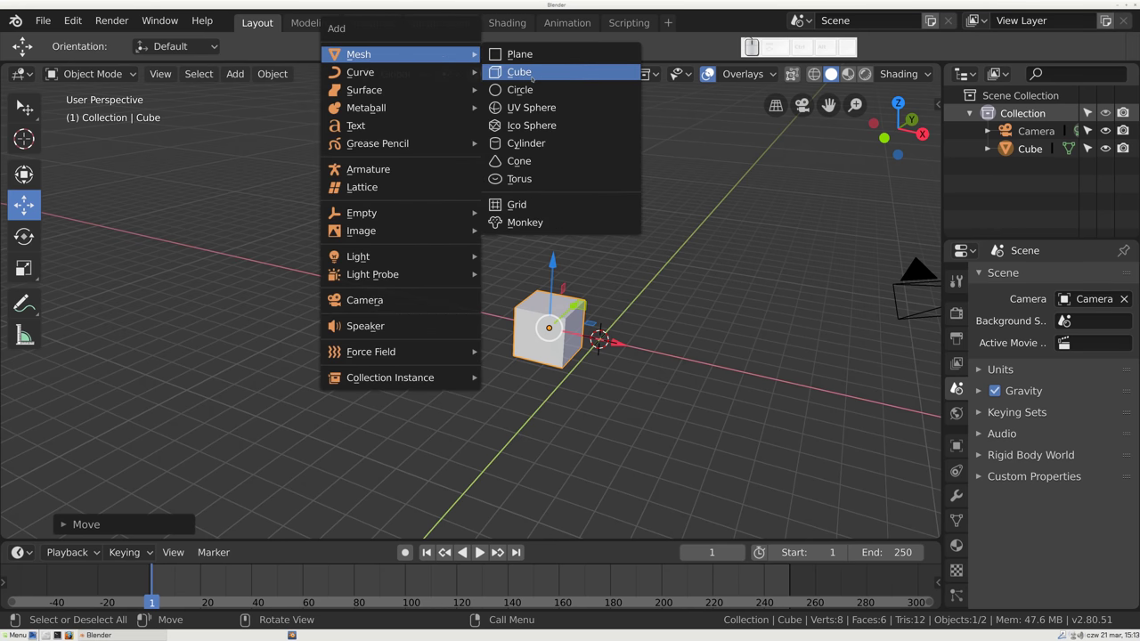
left_click(519, 73)
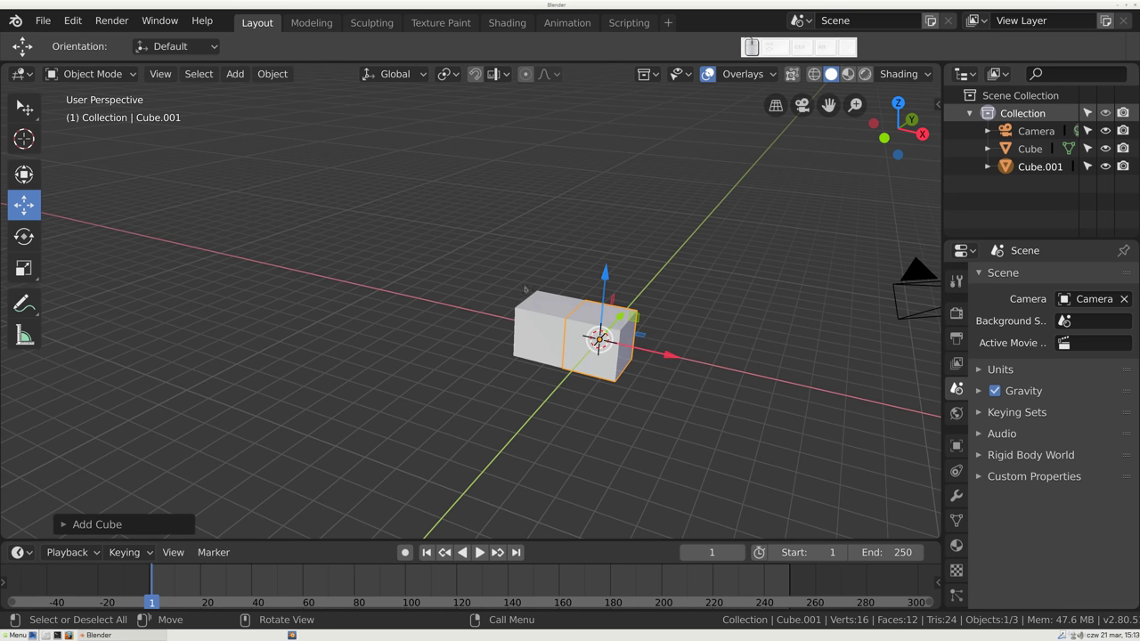
left_click(24, 139)
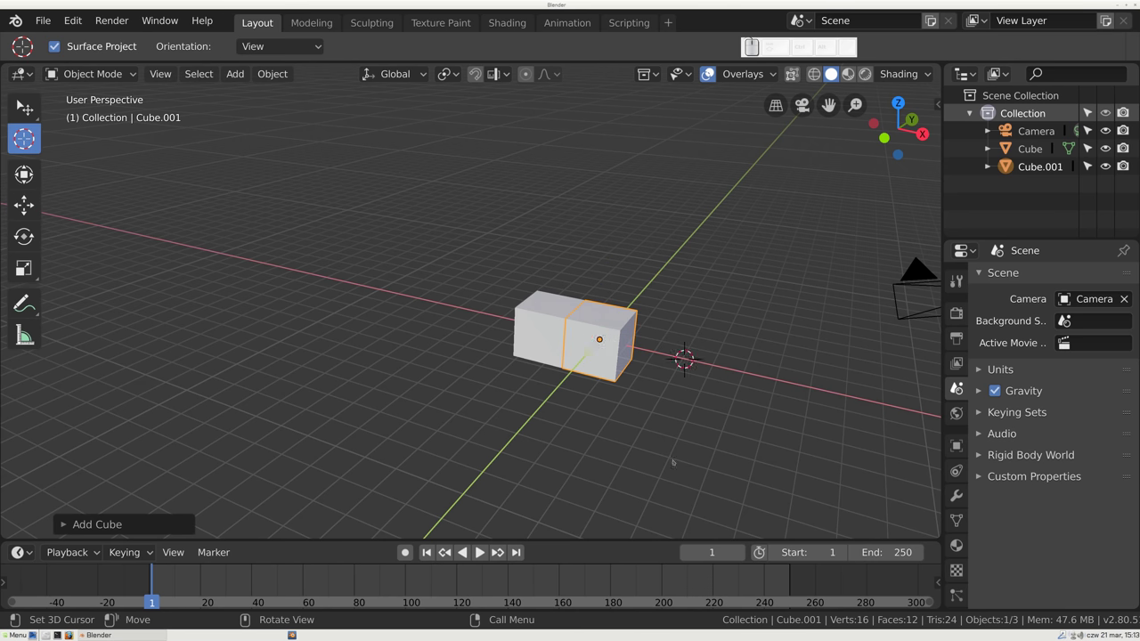
left_click_drag(588, 374, 565, 298)
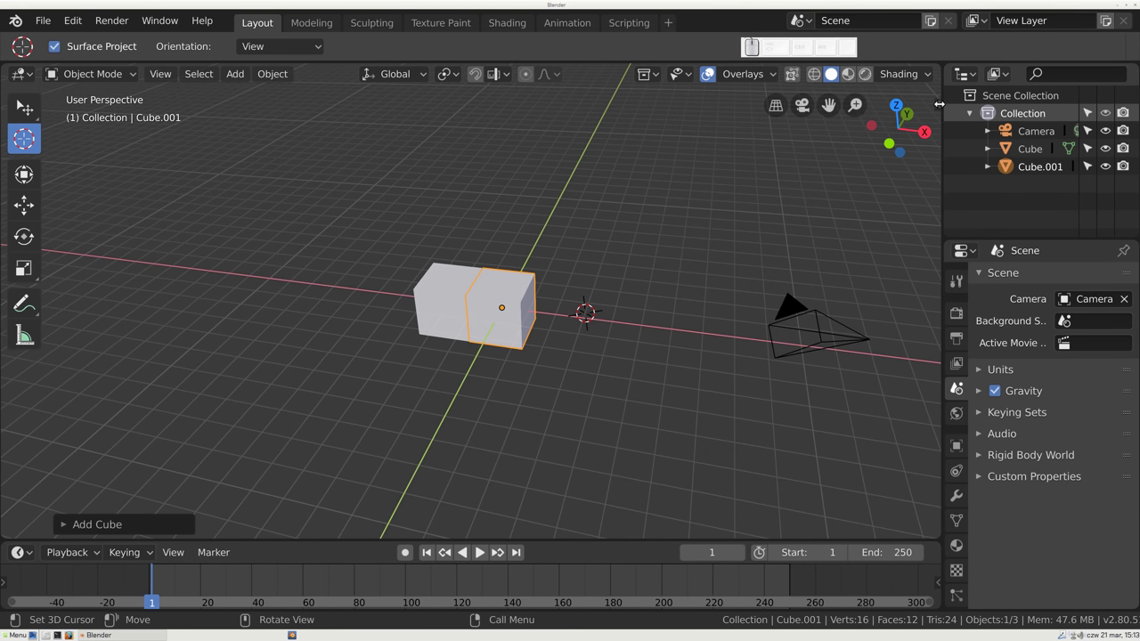
- In the N sidebar, set the 3D cursor location to X 2 m, Y 0 m, Z 0 m
key("n")
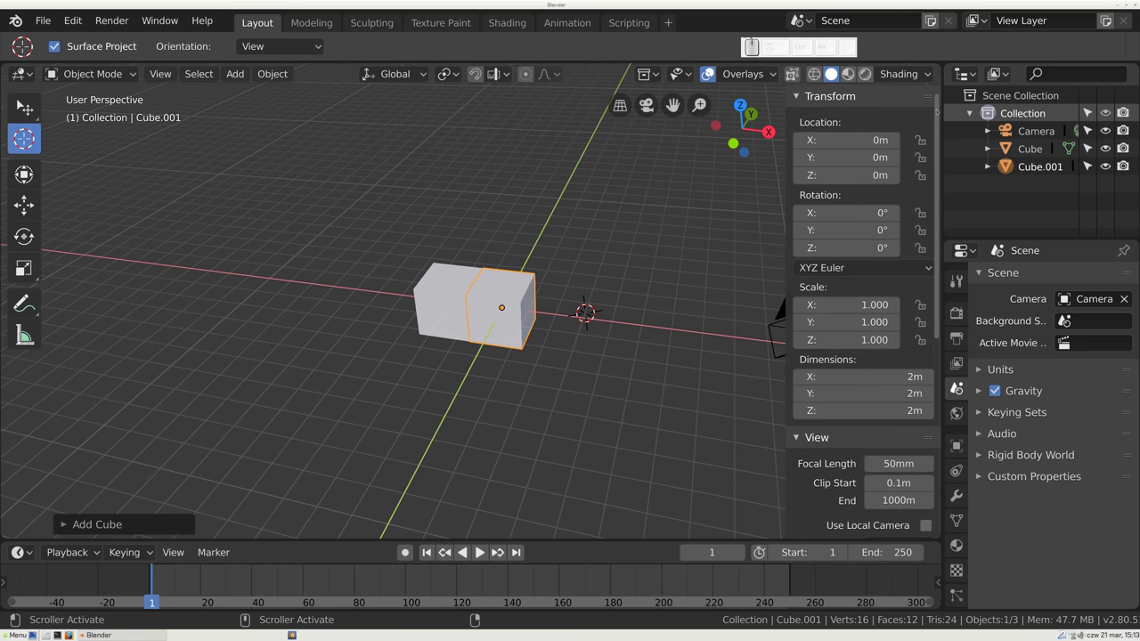
left_click_drag(936, 239, 921, 454)
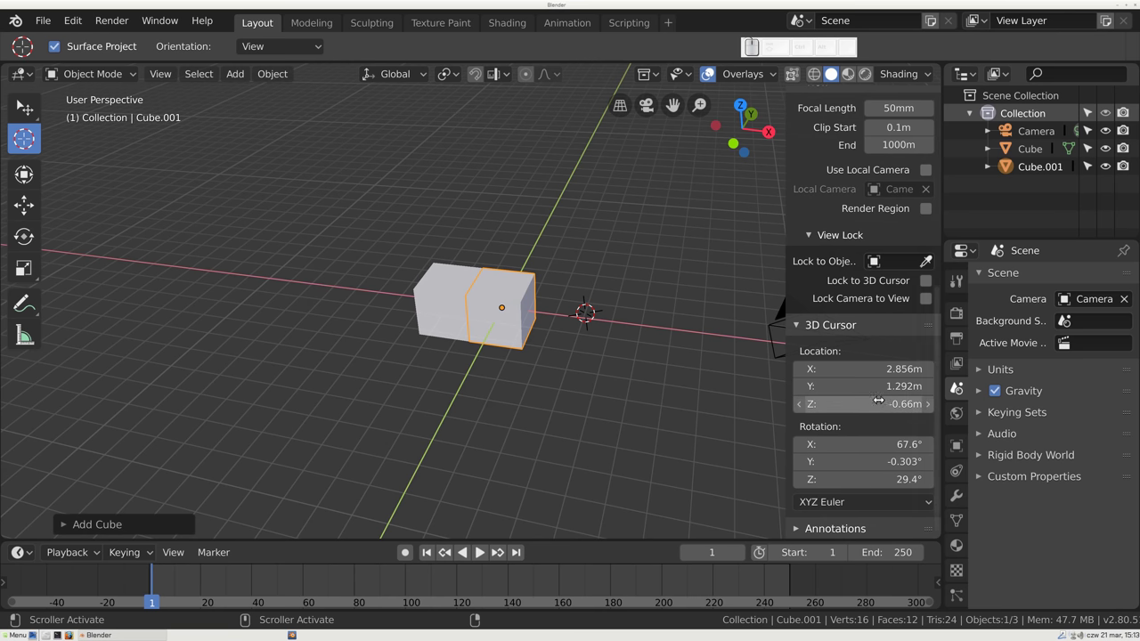
left_click(870, 369)
type("2")
key("Return")
left_click(869, 386)
type("0")
key("Return")
left_click(866, 403)
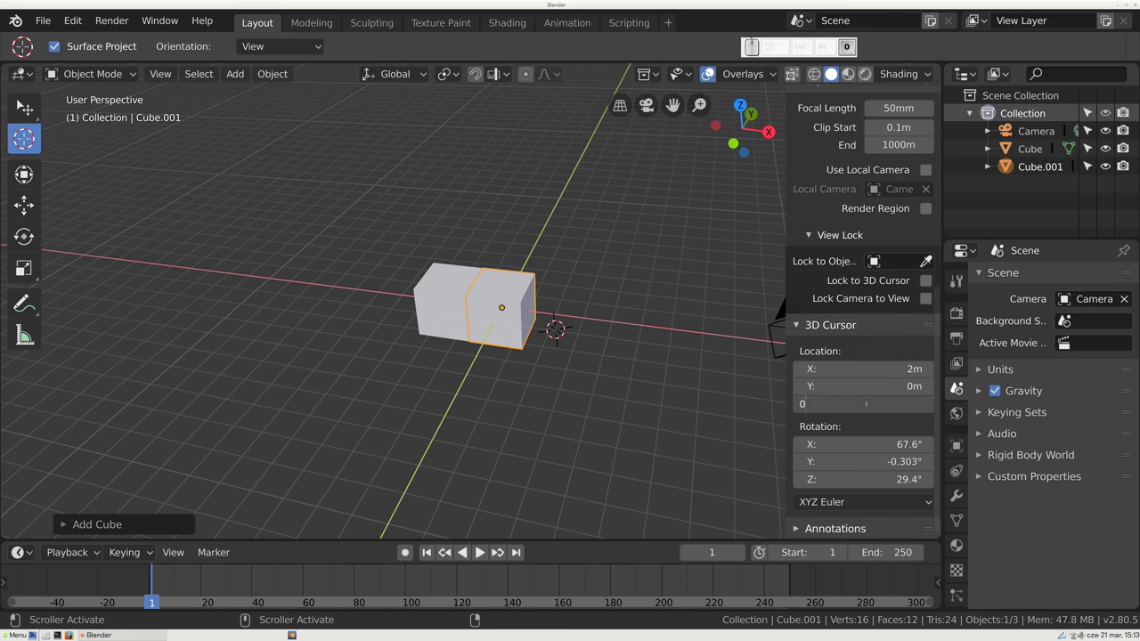
type("0")
key("Return")
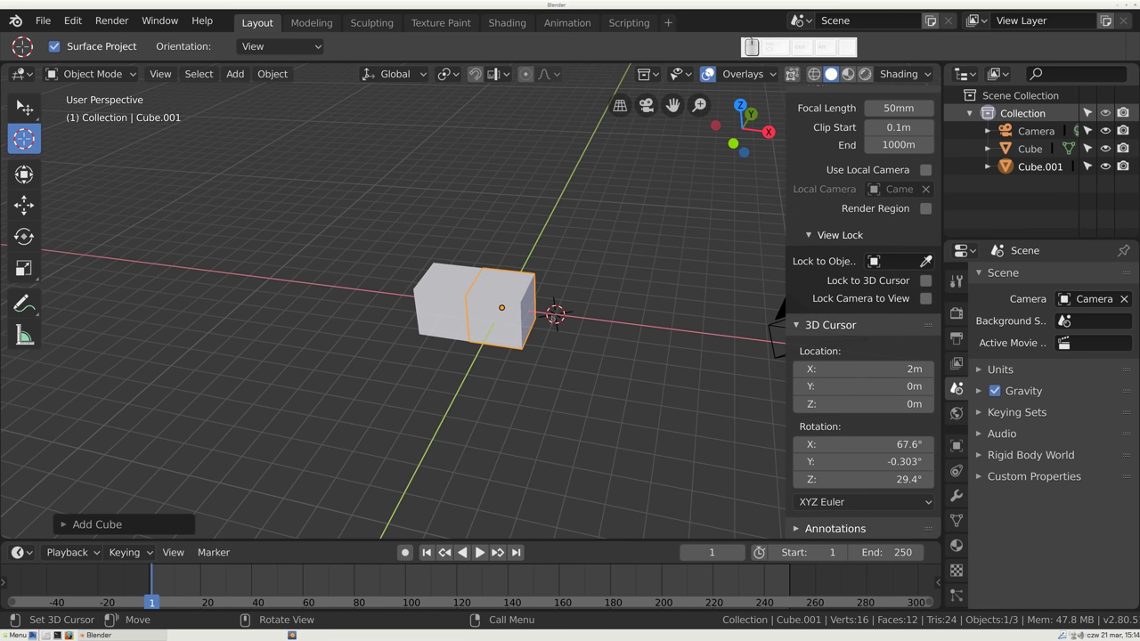
left_click_drag(554, 316, 570, 321)
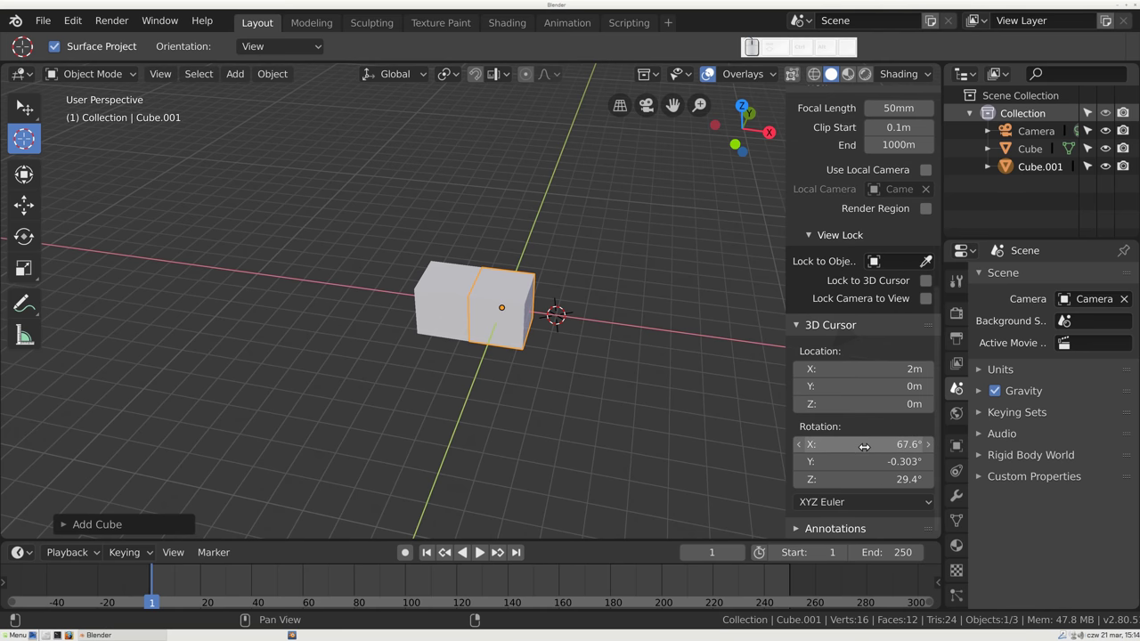
- Reset the 3D cursor rotation to 0° on X, Y and Z
left_click(862, 444)
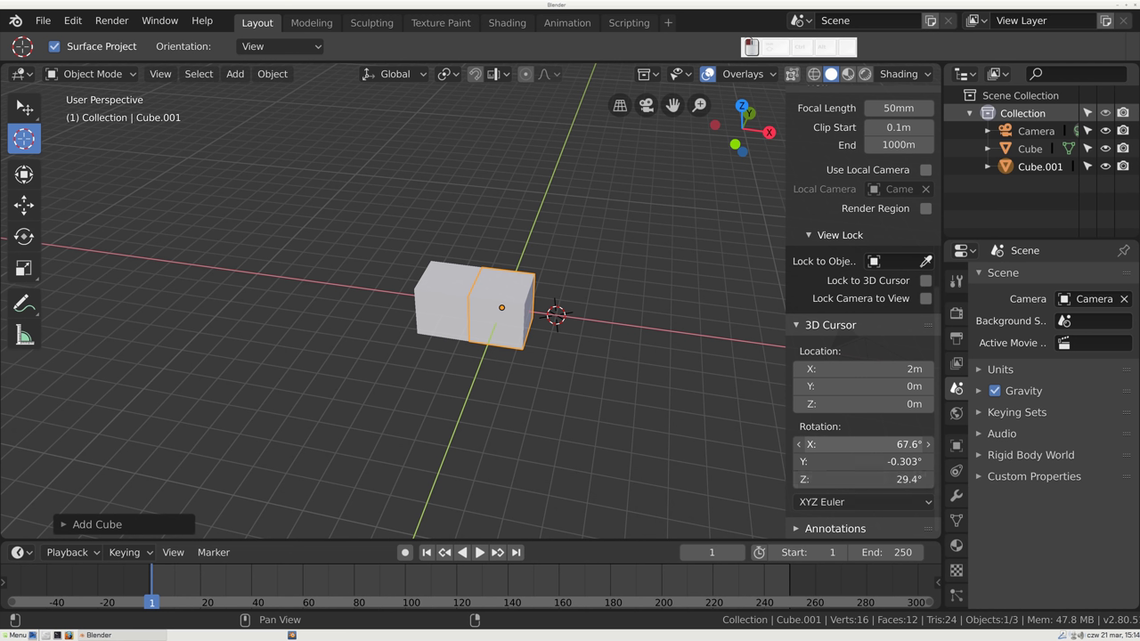
left_click_drag(862, 444, 862, 479)
type("0")
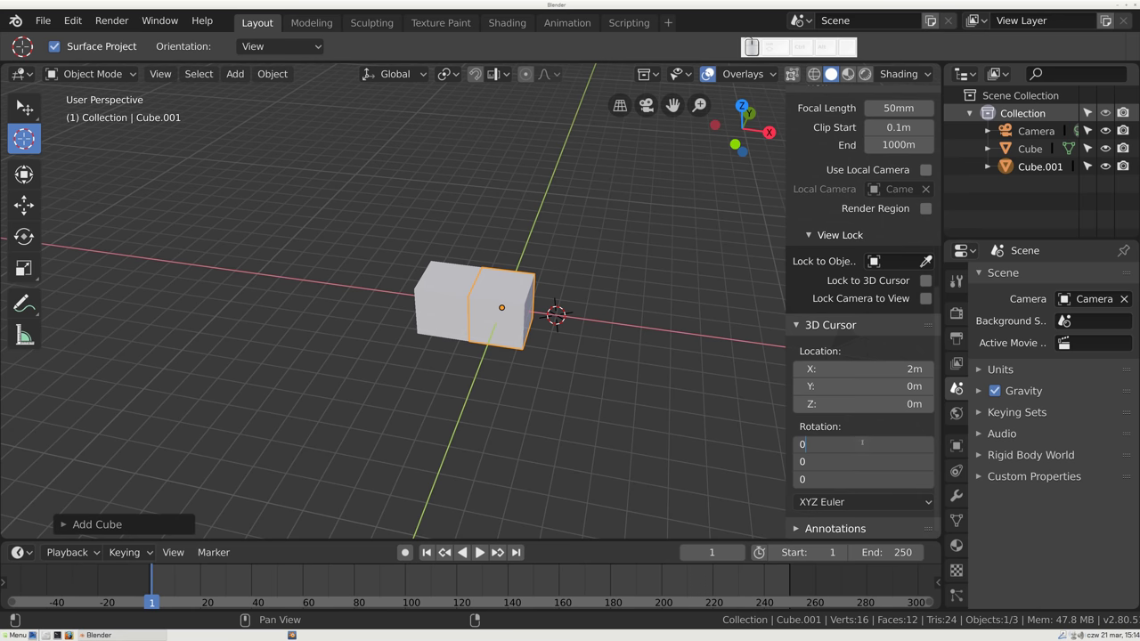
key("Return")
left_click_drag(488, 357, 491, 372)
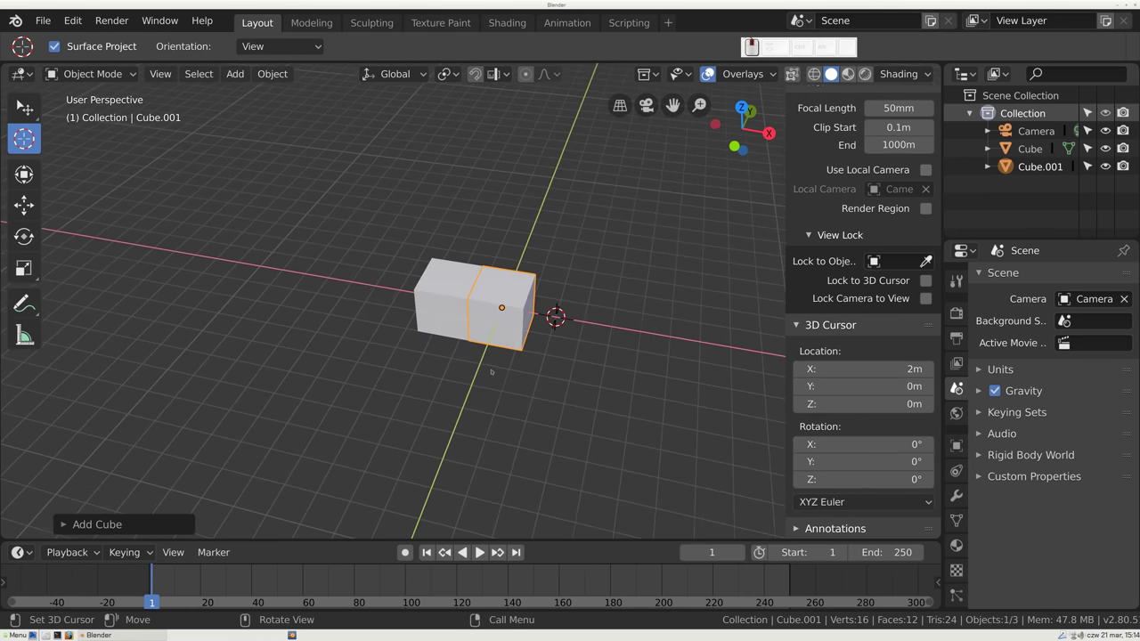
key("shift+a")
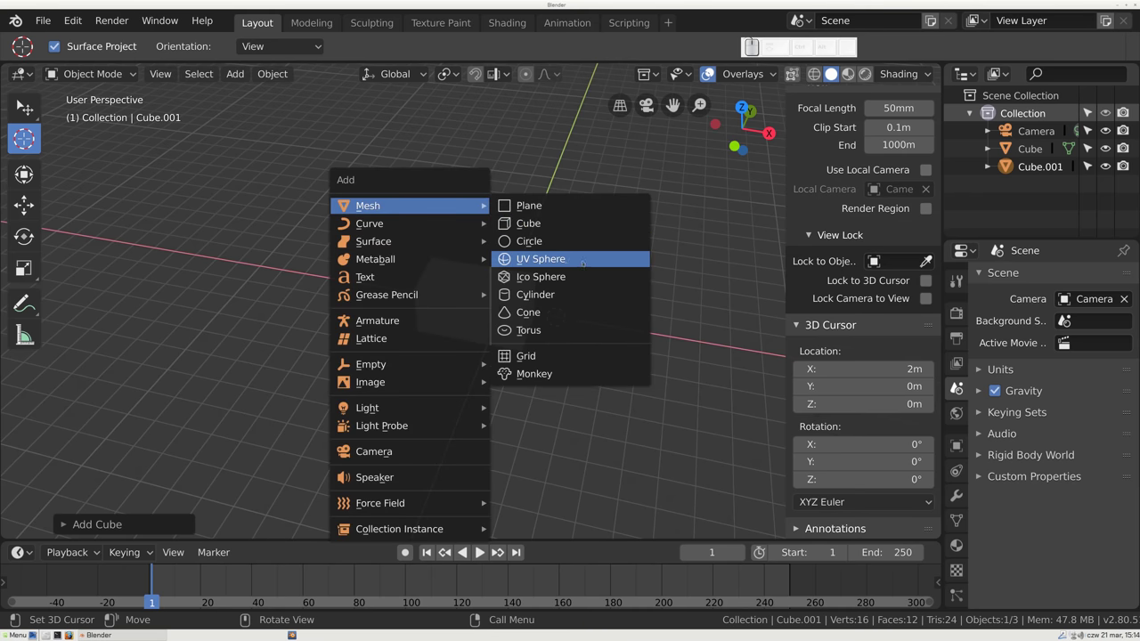
- Add a UV sphere at the 3D cursor and lift it along Z above the cubes
left_click(583, 260)
left_click_drag(582, 263, 501, 289)
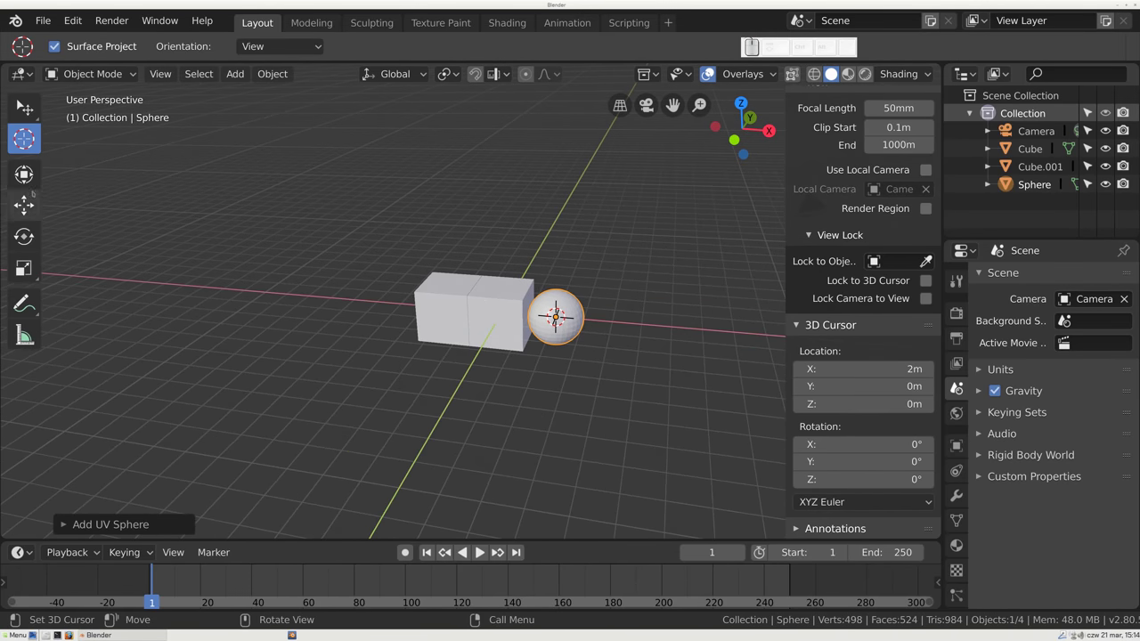
key("shift+space")
key("g")
left_click_drag(461, 281, 571, 241)
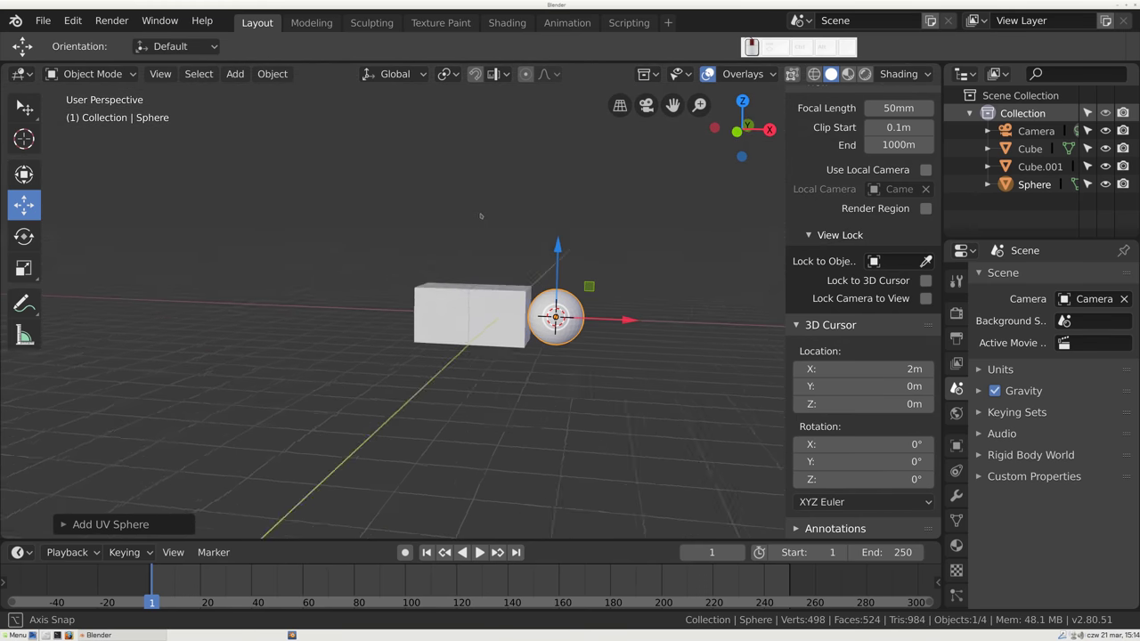
left_click_drag(559, 257, 563, 234)
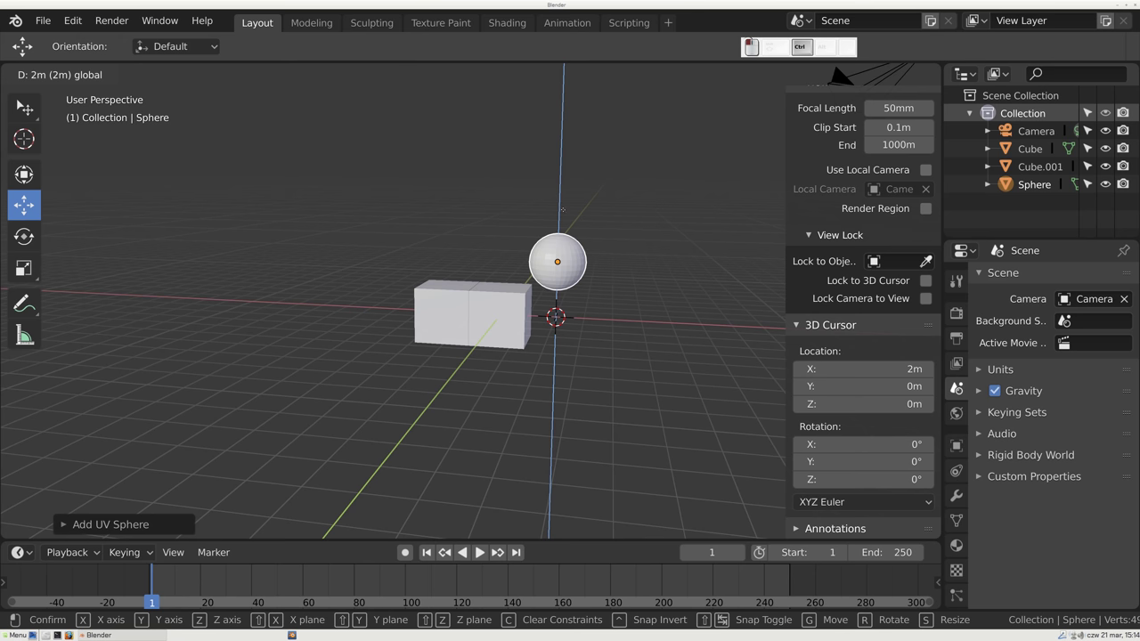
left_click_drag(564, 216, 570, 166)
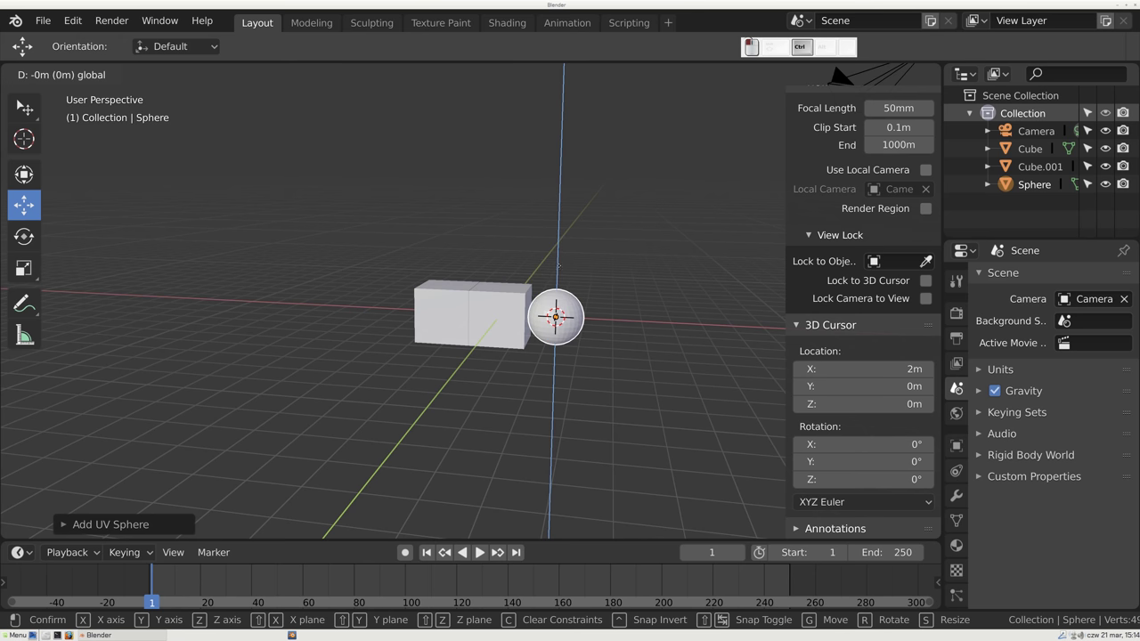
left_click(565, 203)
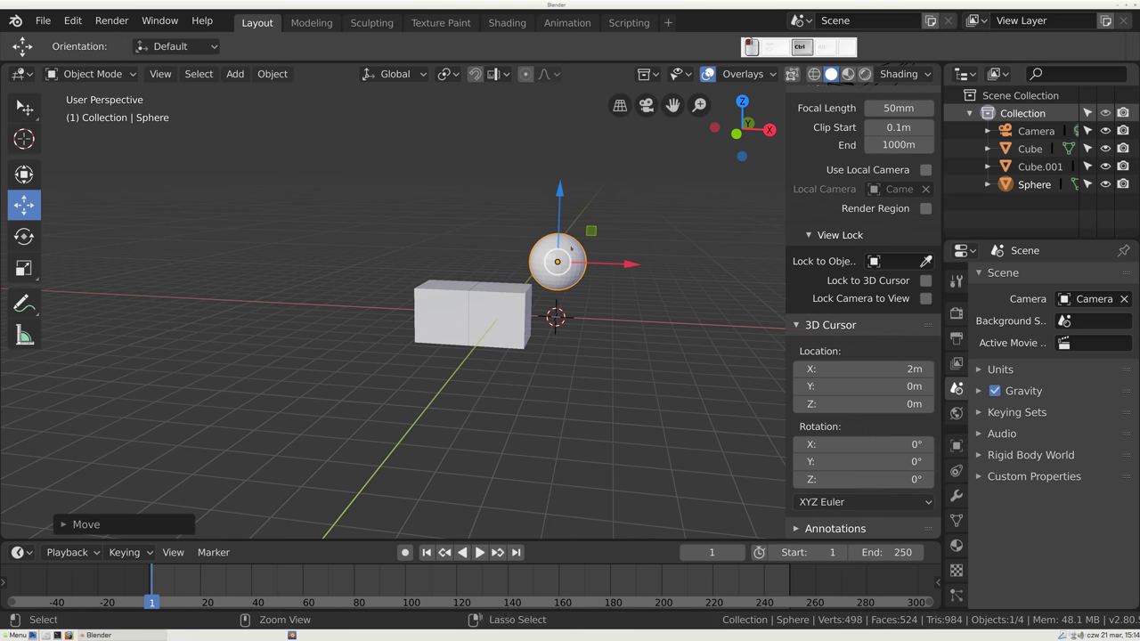
left_click_drag(425, 257, 589, 308)
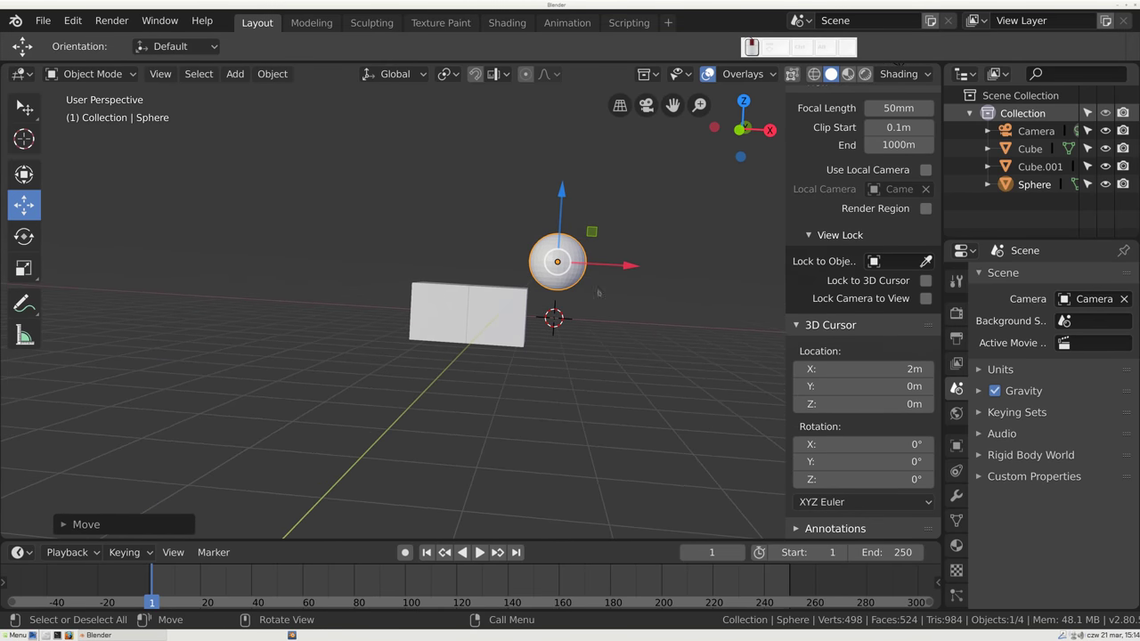
- Move the sphere 2 m left along X using G then X
key("g")
key("x")
left_click(570, 265)
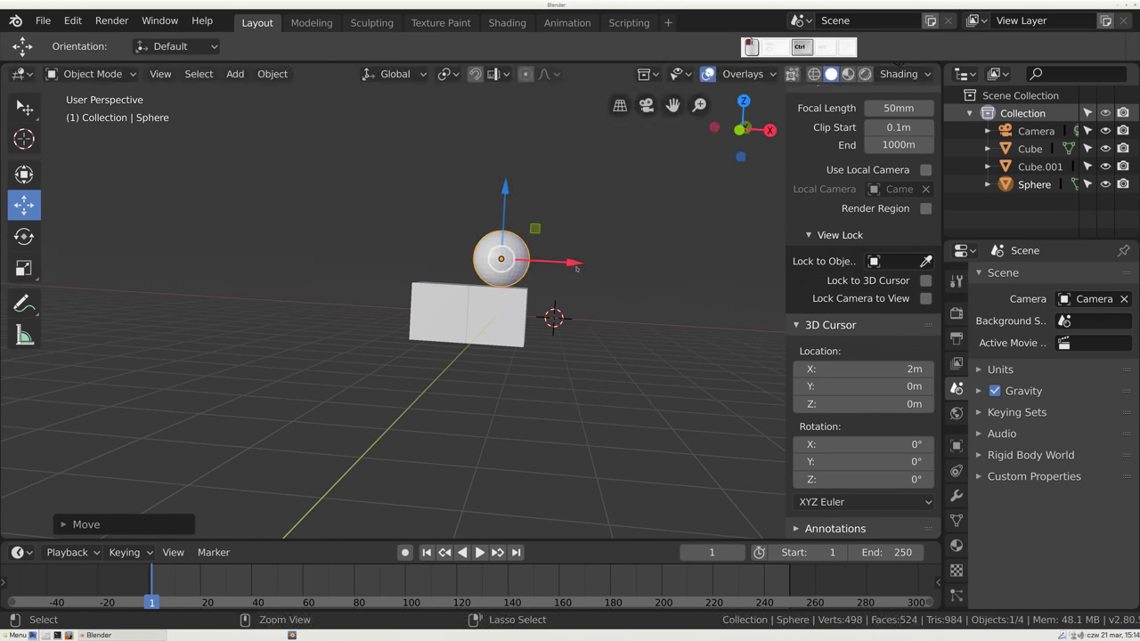
scroll("up", 3)
scroll("up", 3)
scroll("up", 3)
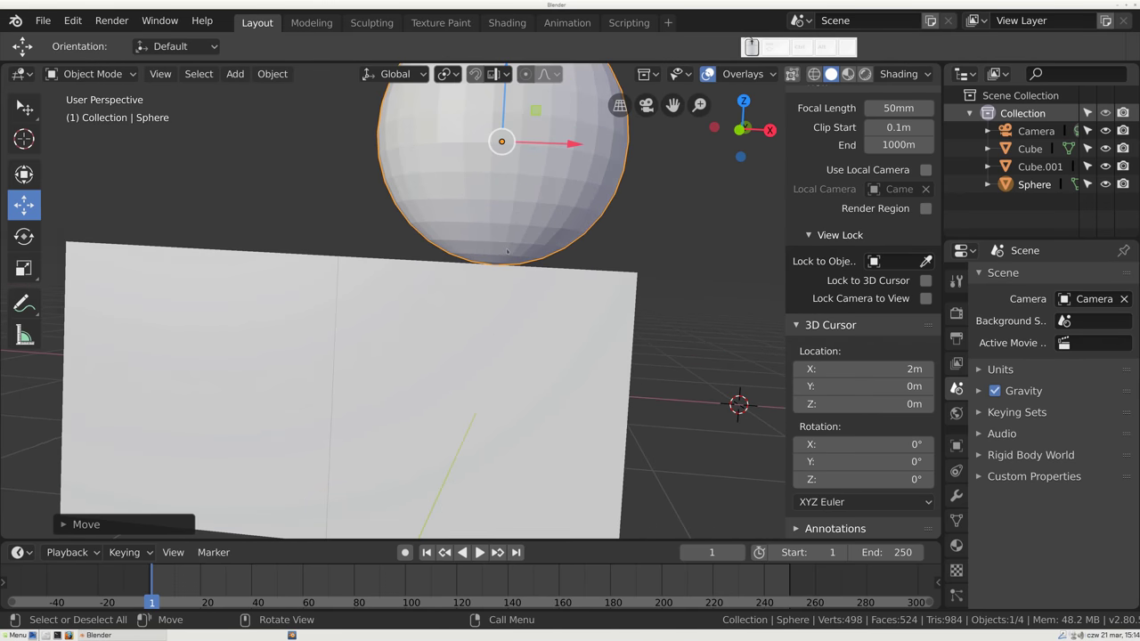
scroll("up", 3)
scroll("down", 3)
scroll("down", 3)
scroll("down", 3)
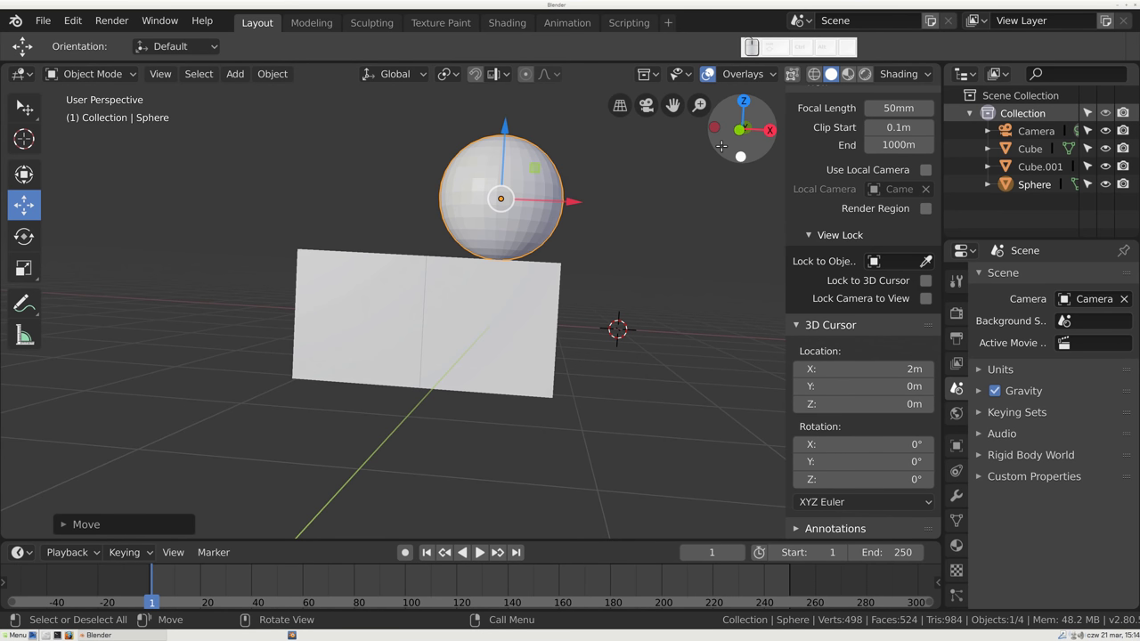
- Switch to Front view and test sliding the sphere along X and Z, then restore it
left_click(741, 134)
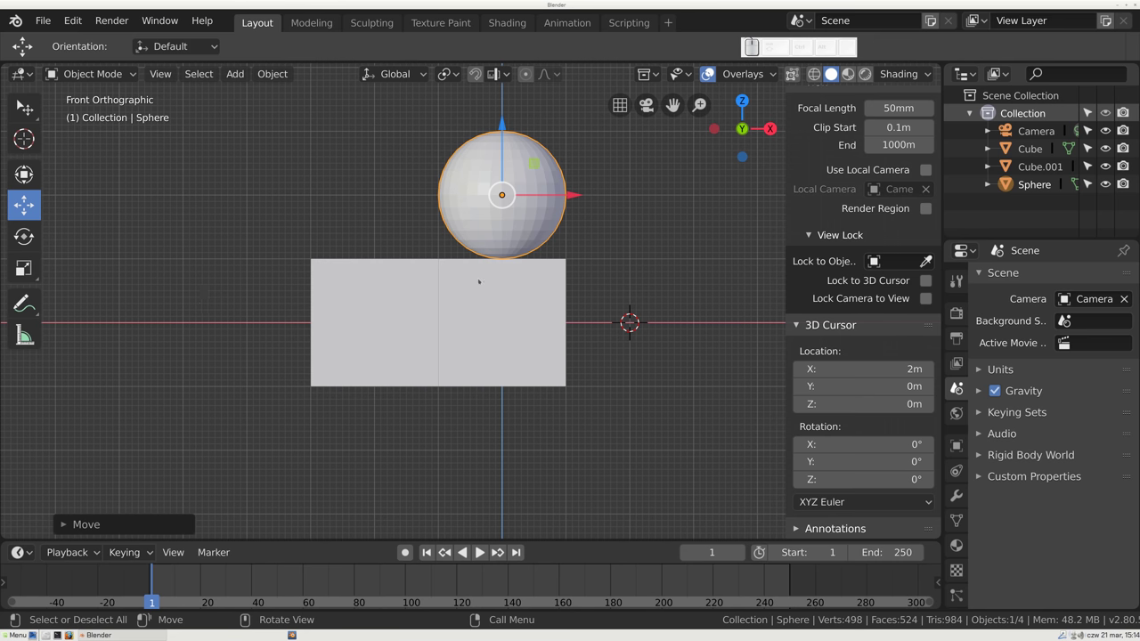
left_click_drag(573, 194, 640, 188)
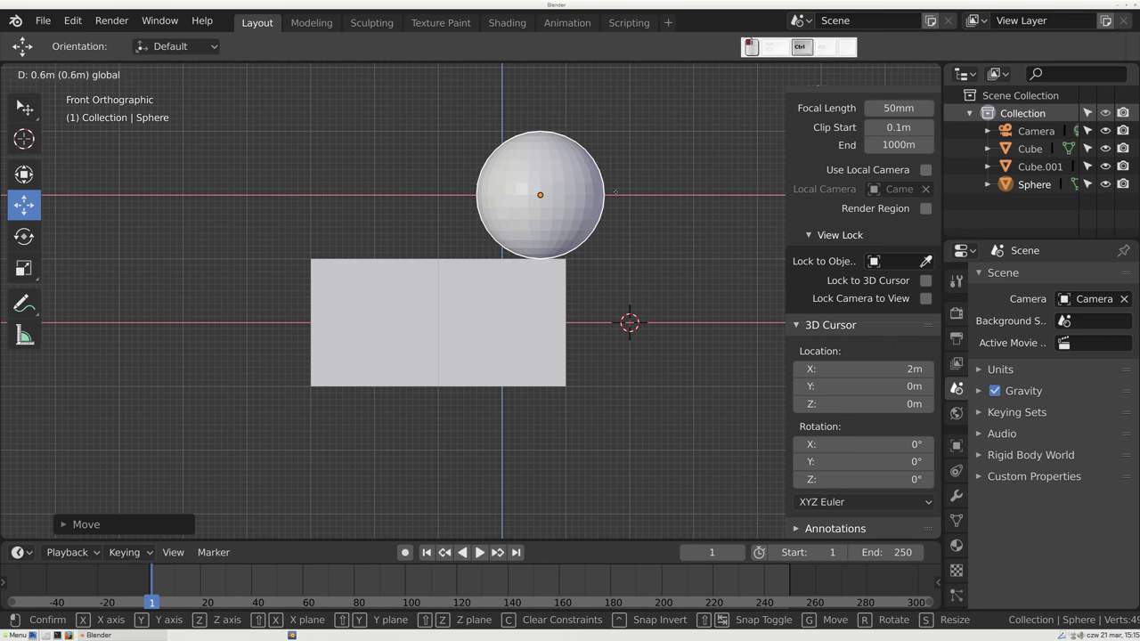
left_click_drag(640, 189, 572, 205)
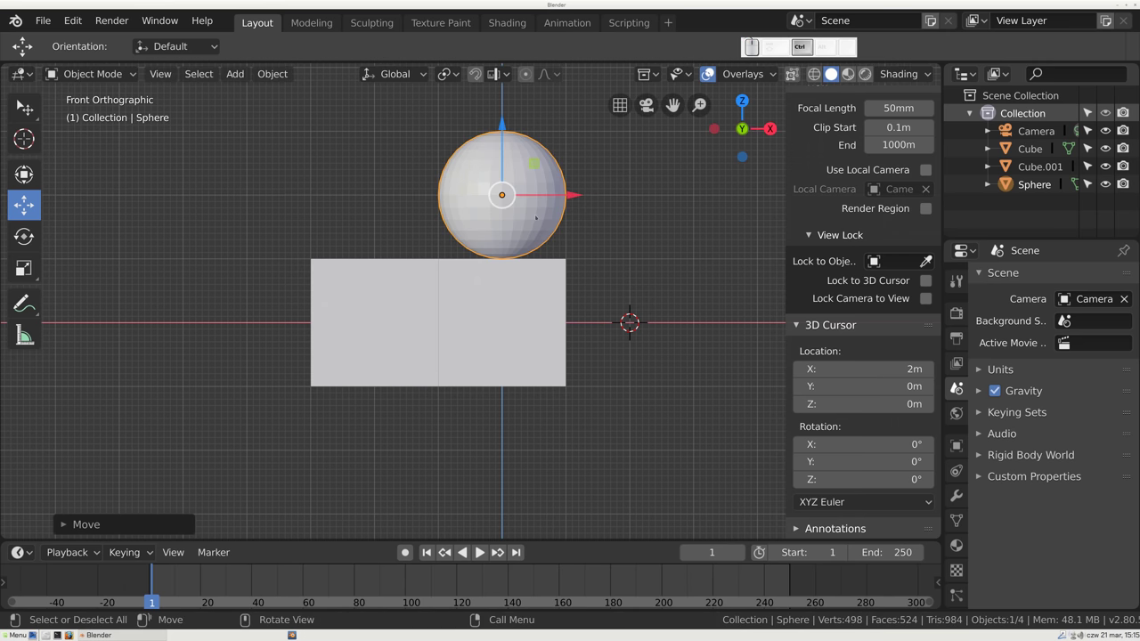
left_click_drag(506, 130, 504, 160)
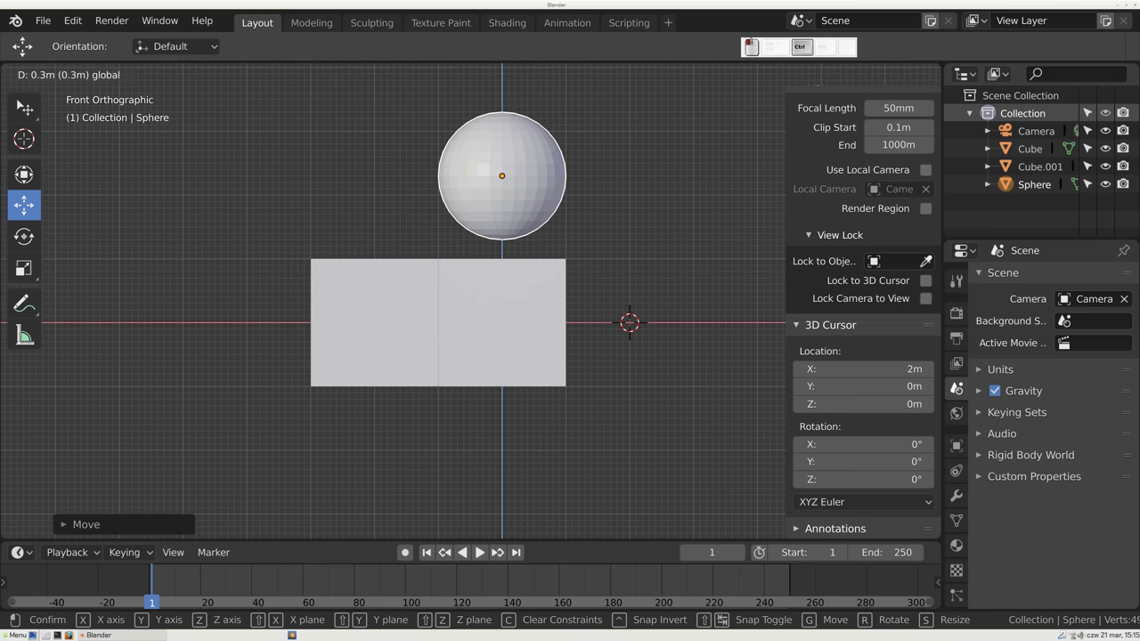
left_click_drag(504, 160, 505, 130)
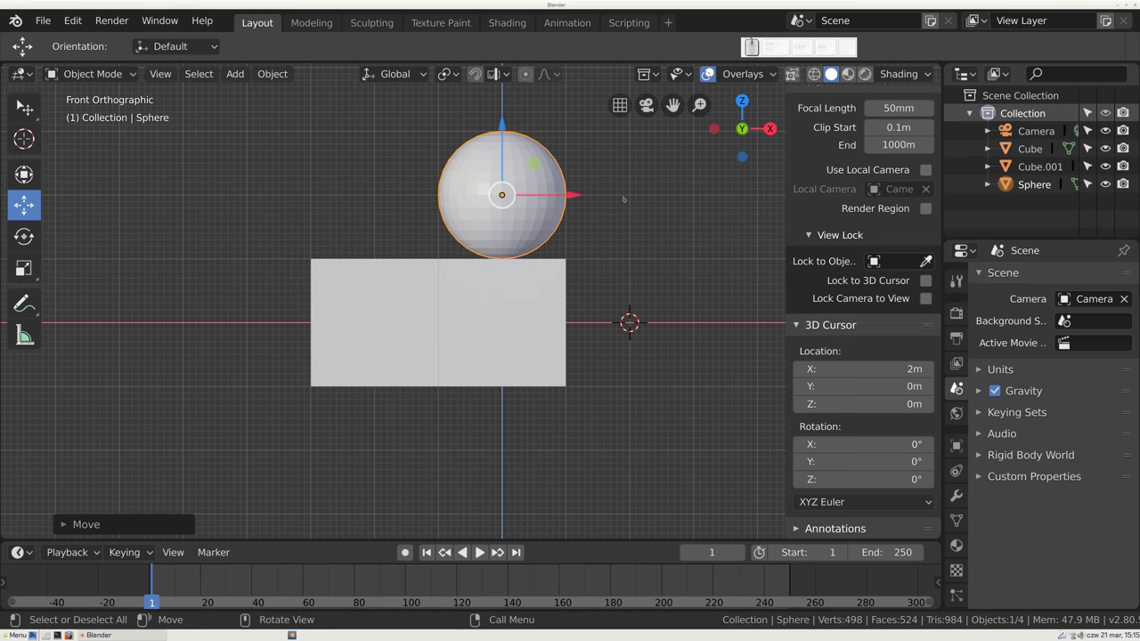
scroll("down", 3)
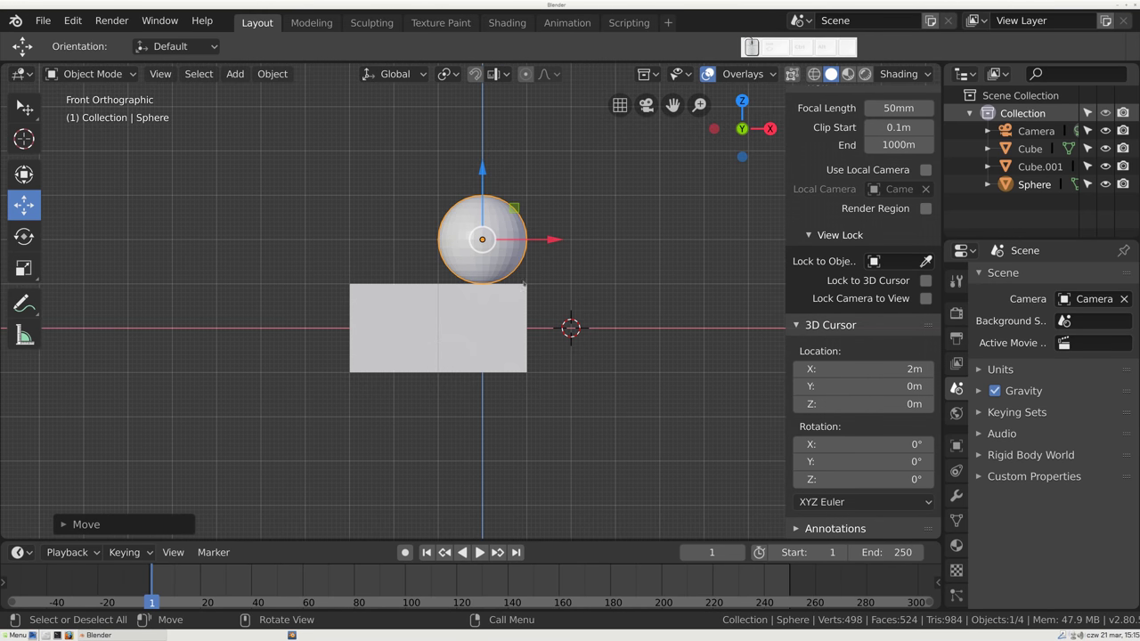
scroll("down", 3)
scroll("down", 3)
scroll("down", 3)
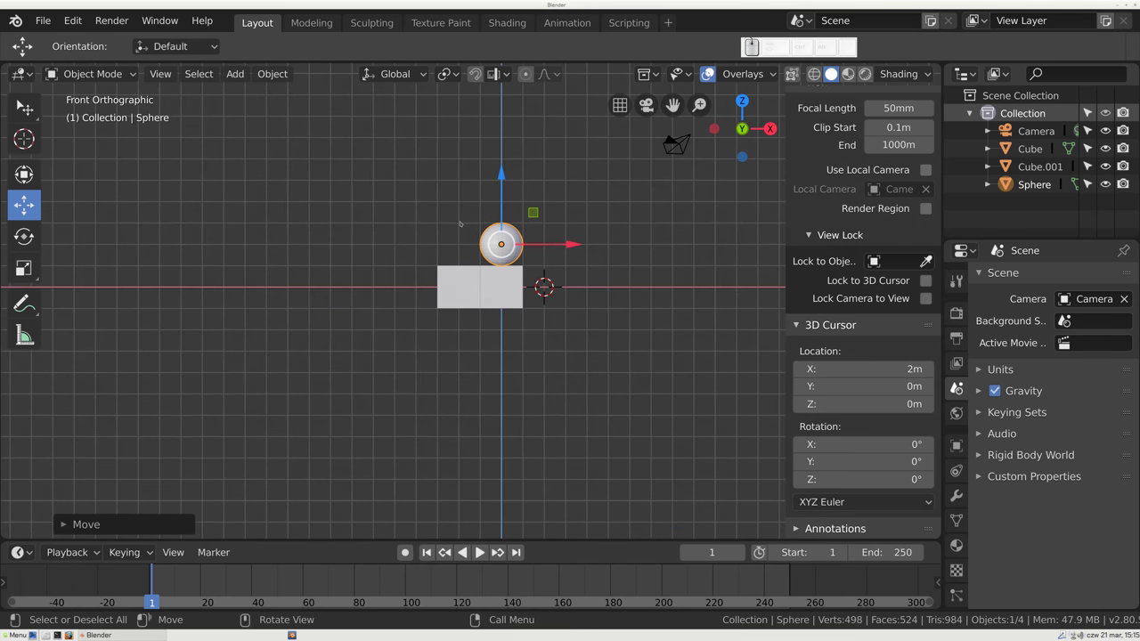
- Ctrl-snap the sphere along X until it sits centred on the right-hand cube
left_click_drag(570, 245, 563, 255)
scroll("up", 3)
scroll("up", 3)
scroll("up", 3)
left_click_drag(563, 239, 563, 255)
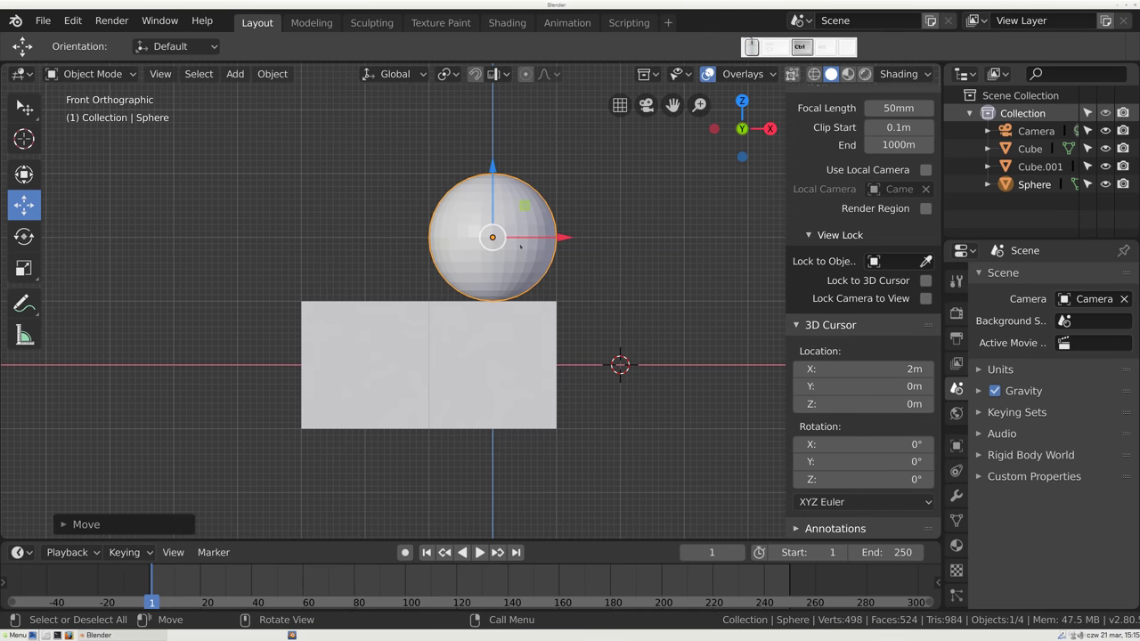
left_click_drag(470, 415, 492, 246)
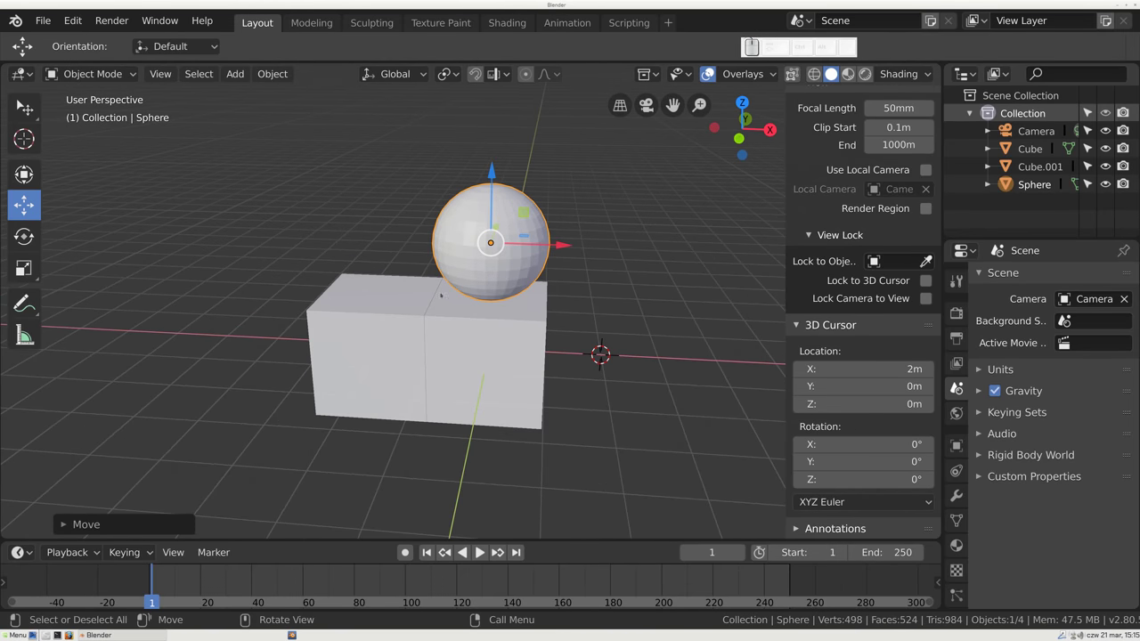
- Shift-select both cubes along with the sphere and view them from the back
left_click(465, 345)
left_click(392, 356)
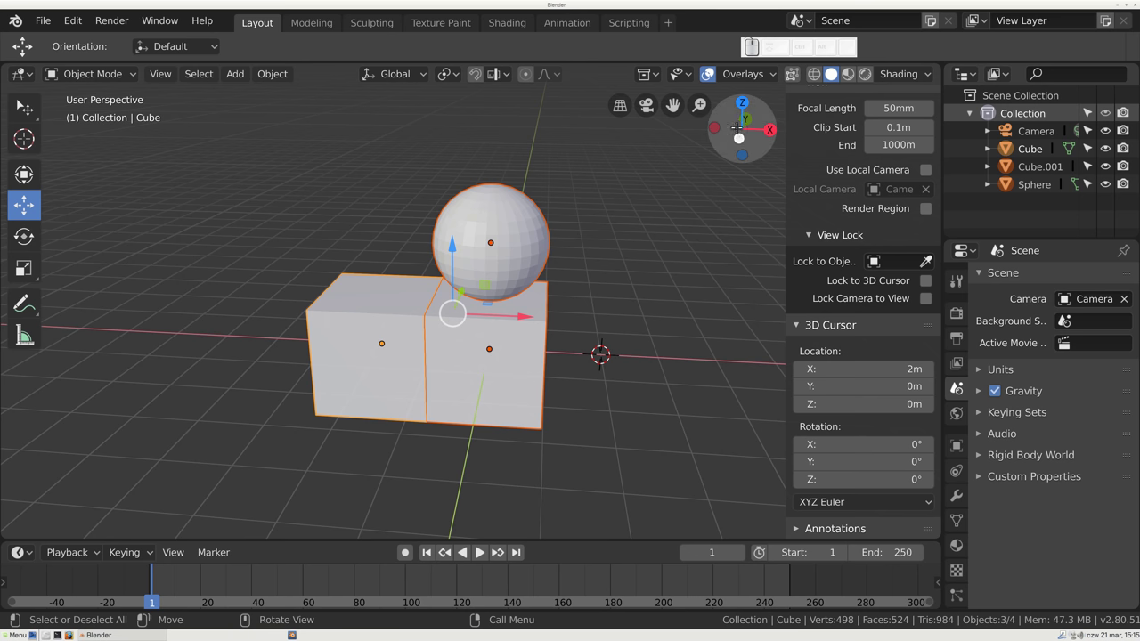
left_click(744, 120)
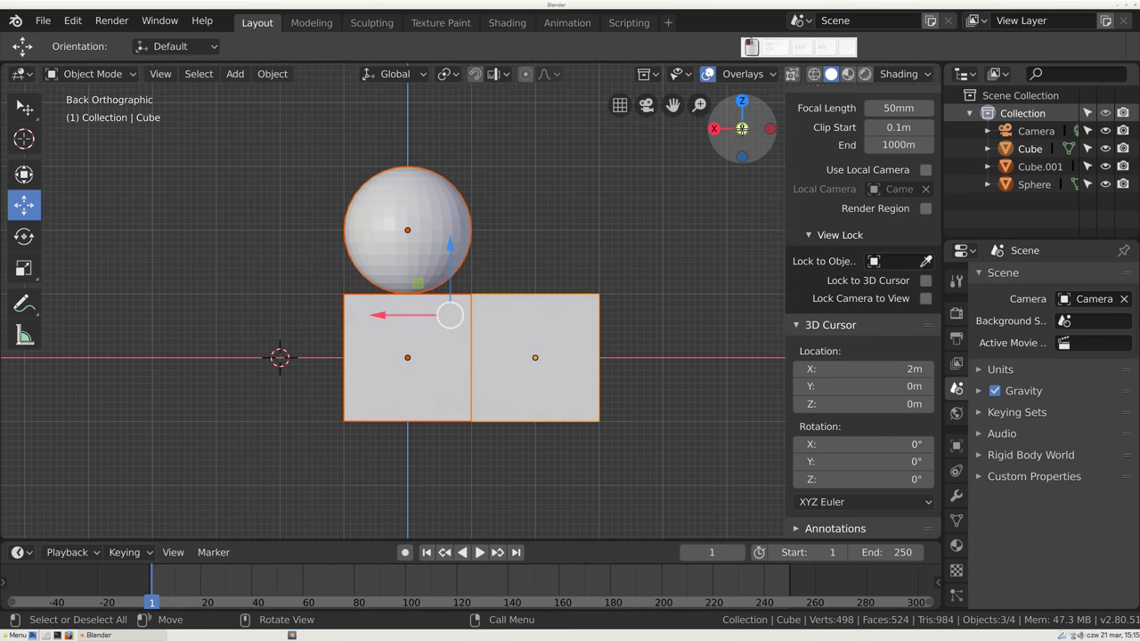
left_click_drag(745, 129, 728, 154)
- Check the alignment from right, back, front and top views via the gizmo and numpad 1/3/7
left_click(714, 129)
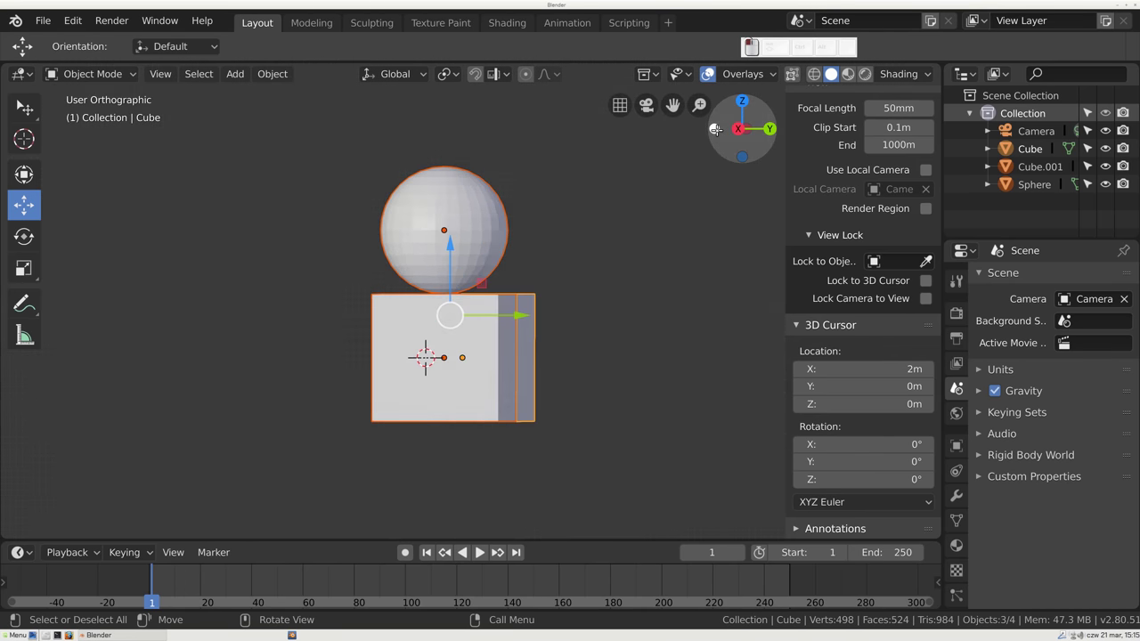
left_click(742, 128)
left_click(742, 128)
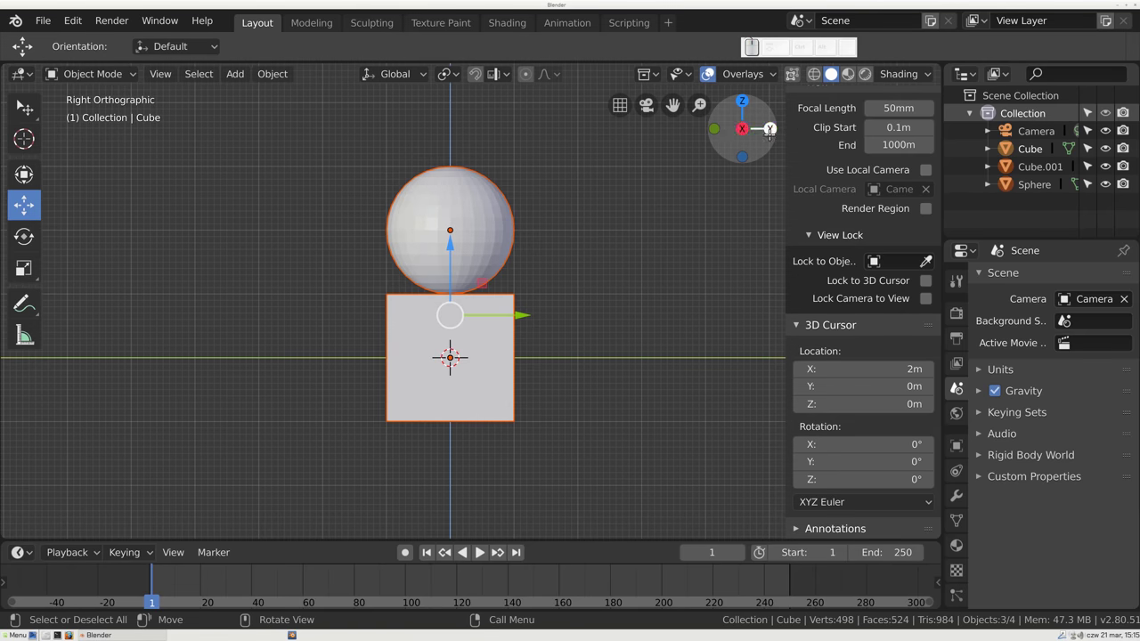
left_click(769, 129)
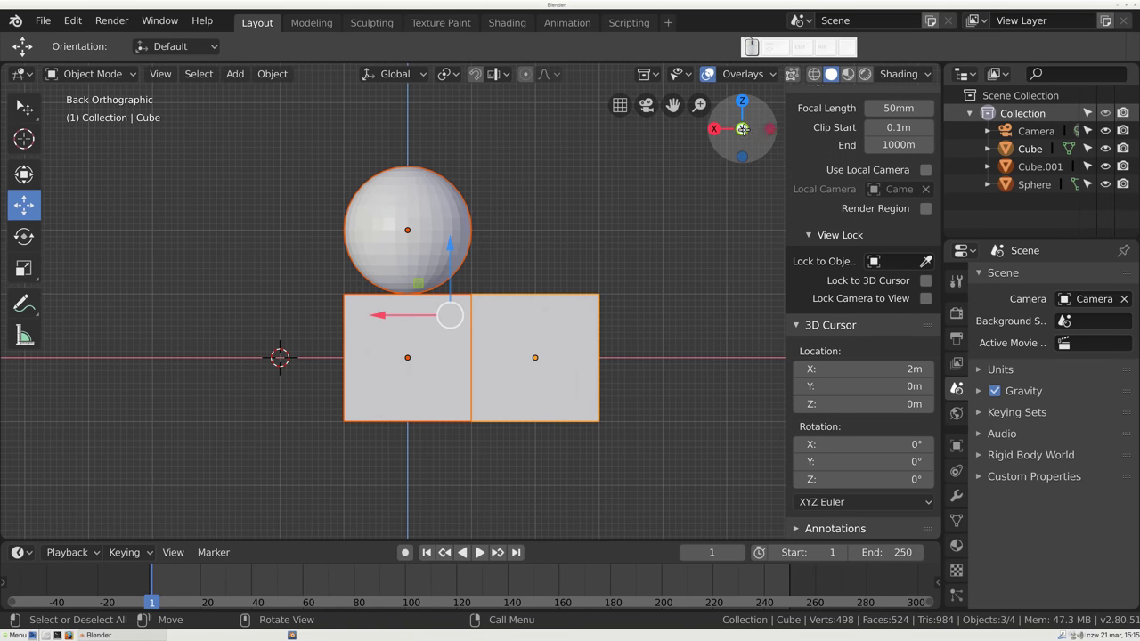
left_click(742, 129)
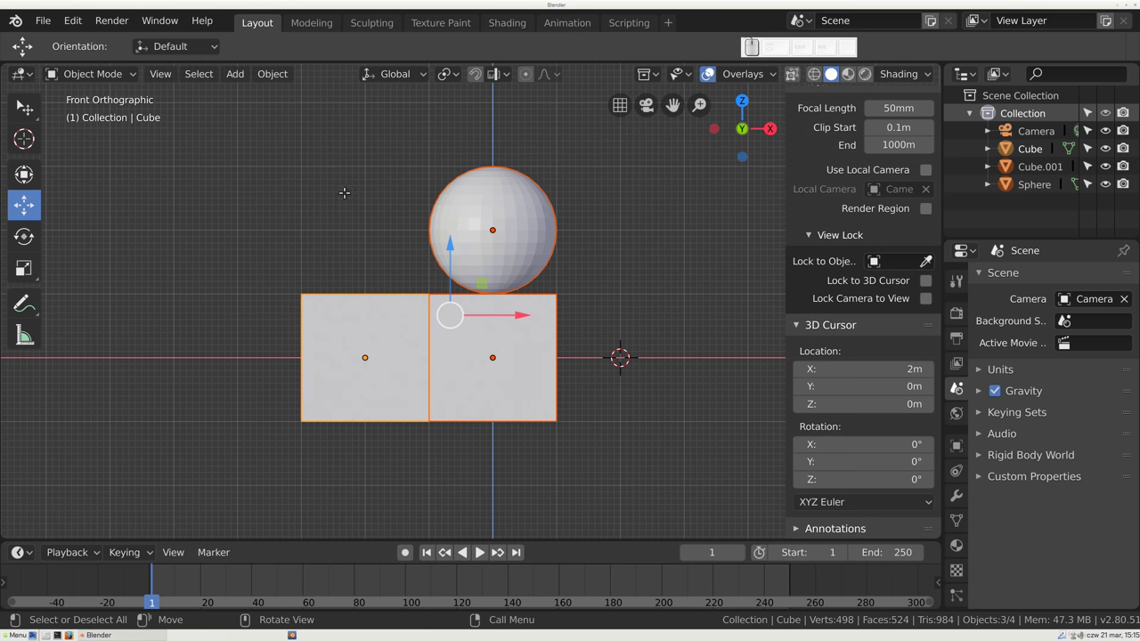
key("KP_3")
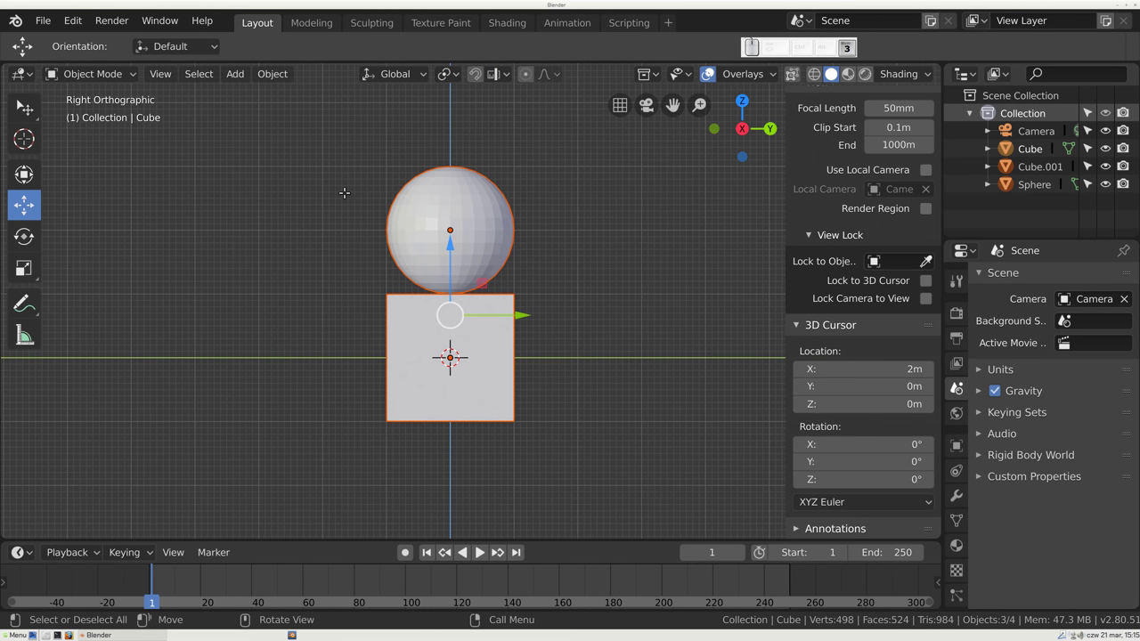
key("KP_7")
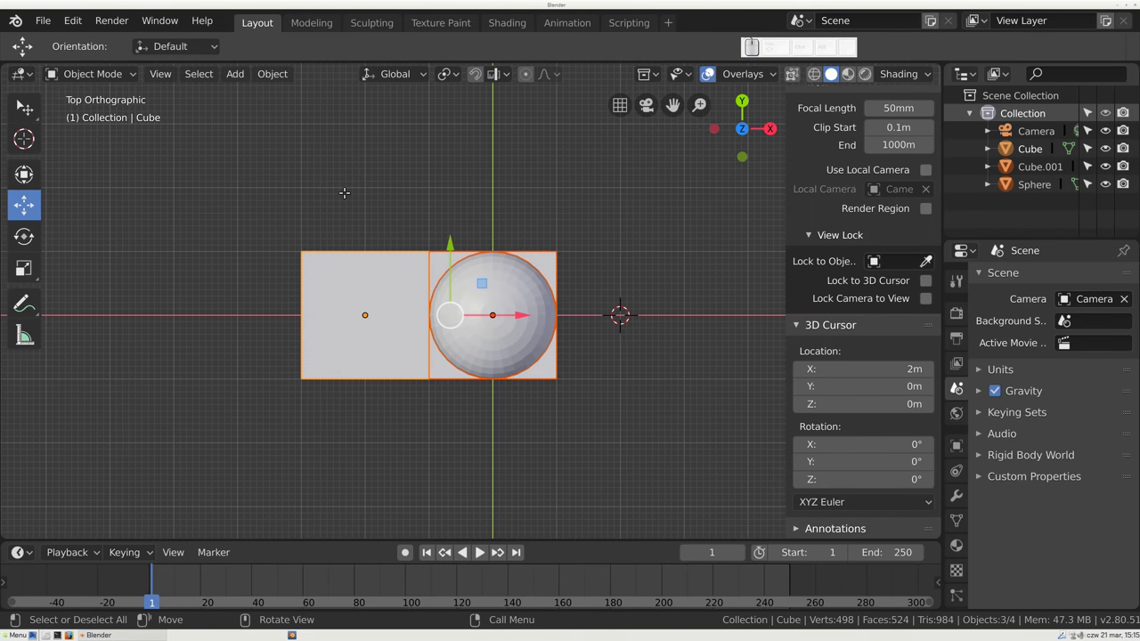
key("KP_1")
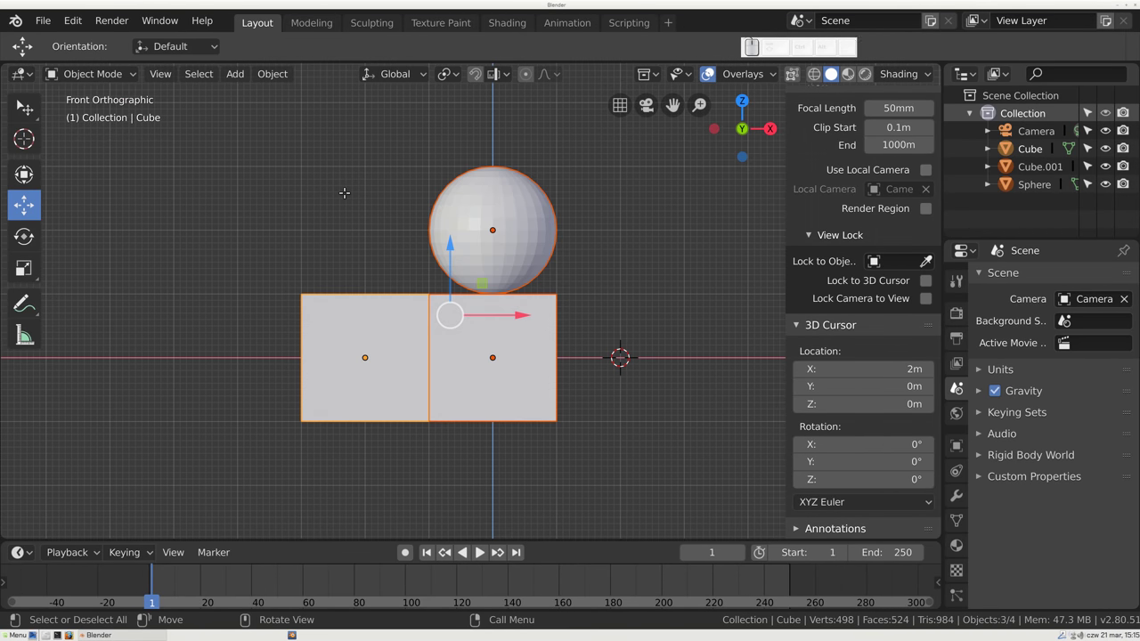
- Raise the cubes and sphere 0.5 m on Z, then slide Cube about 1 m left
left_click_drag(450, 262, 450, 200)
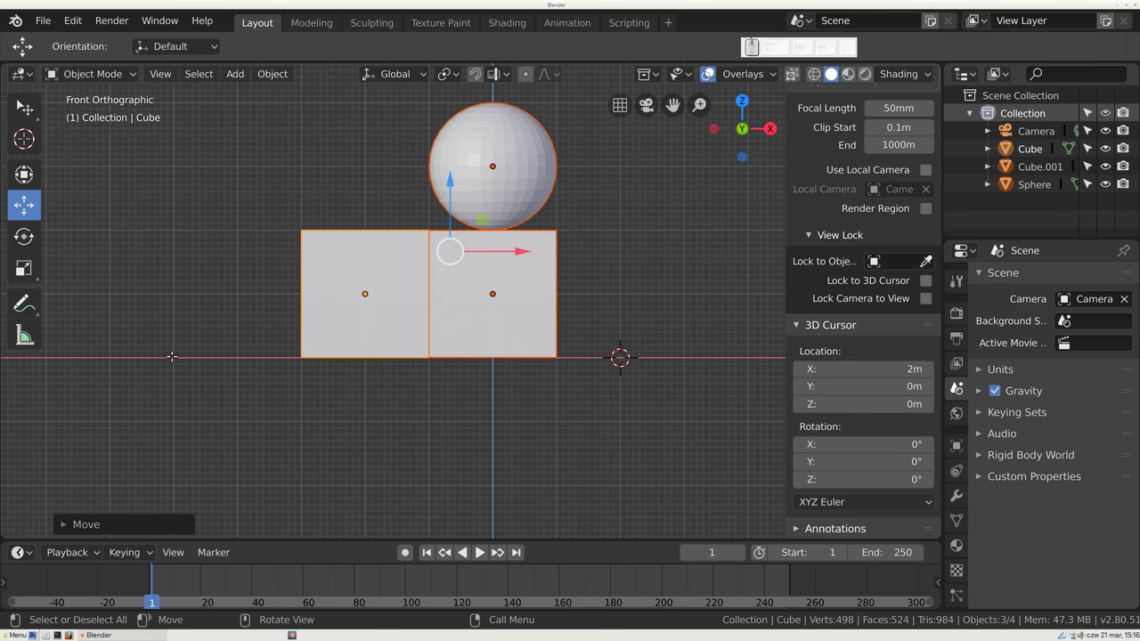
left_click_drag(489, 294, 370, 333)
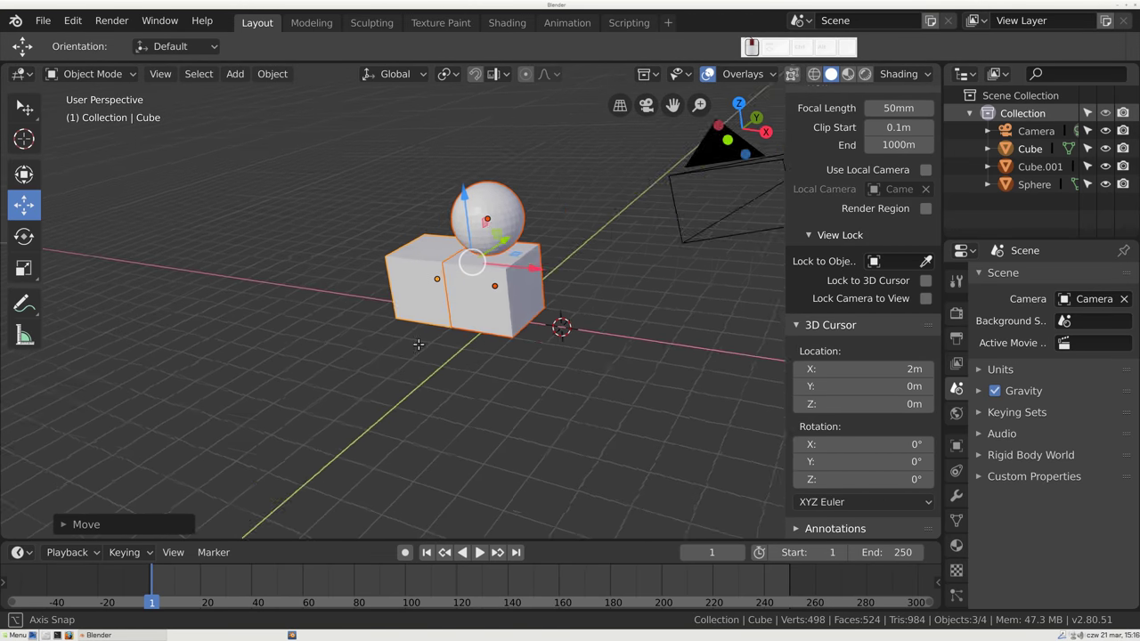
left_click_drag(268, 270, 416, 290)
left_click(416, 291)
left_click_drag(492, 312, 472, 343)
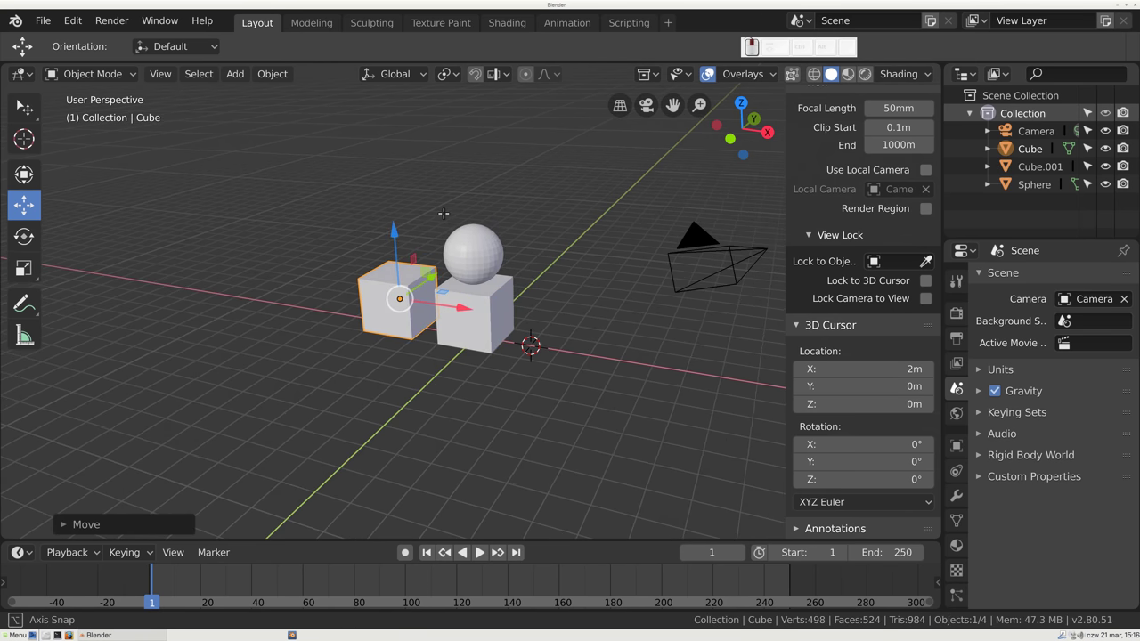
- Add a plane and move it to a new position in the scene
key("shift+a")
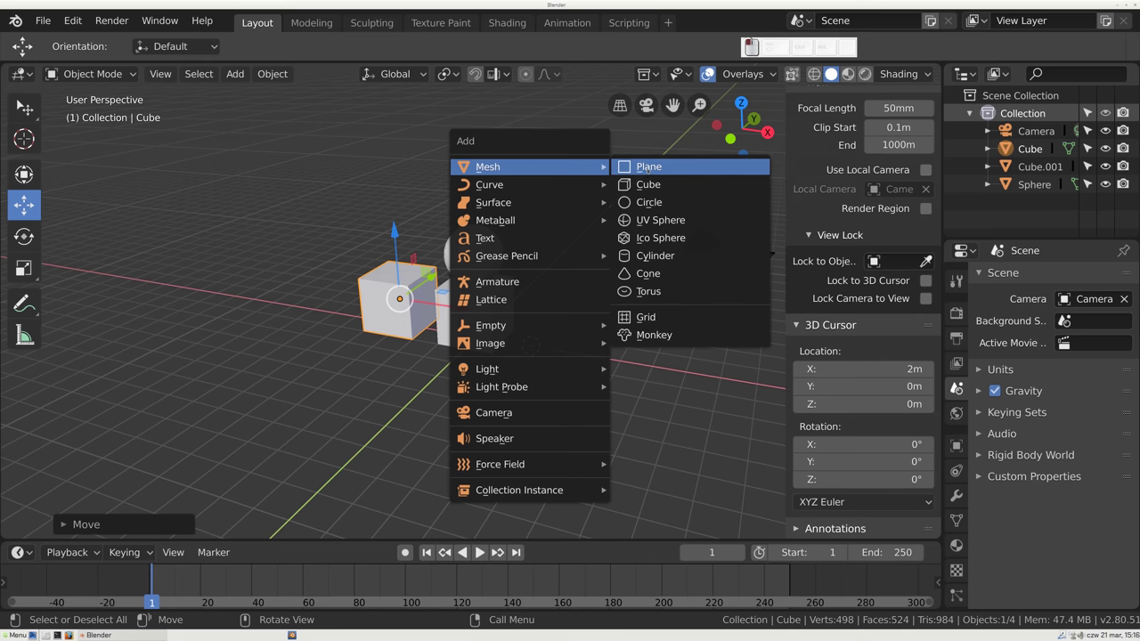
left_click(649, 166)
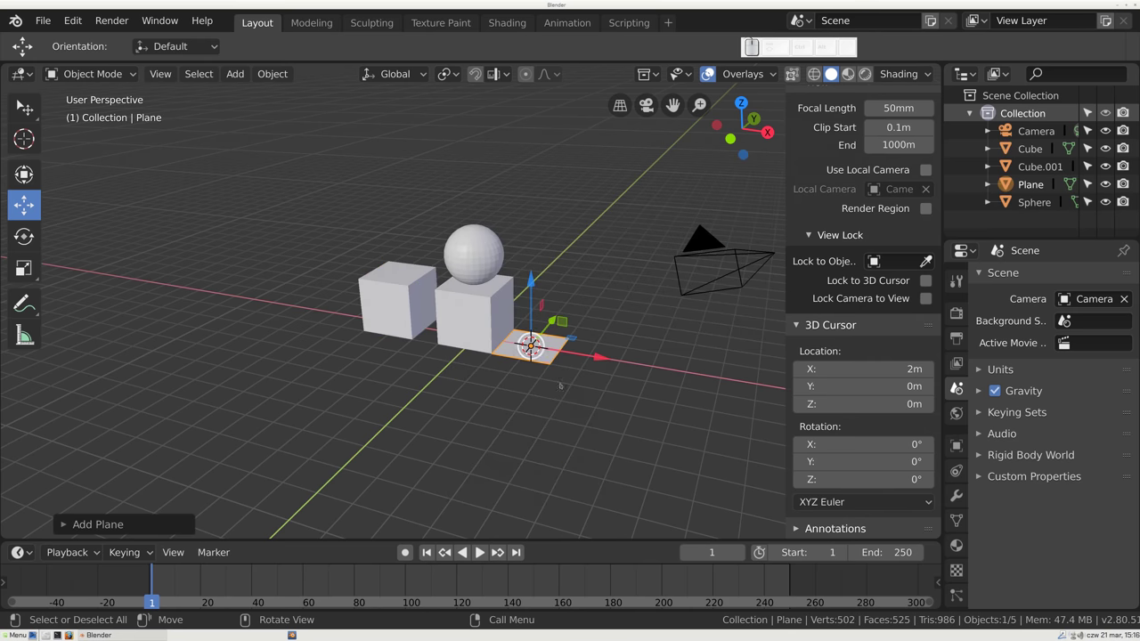
key("g")
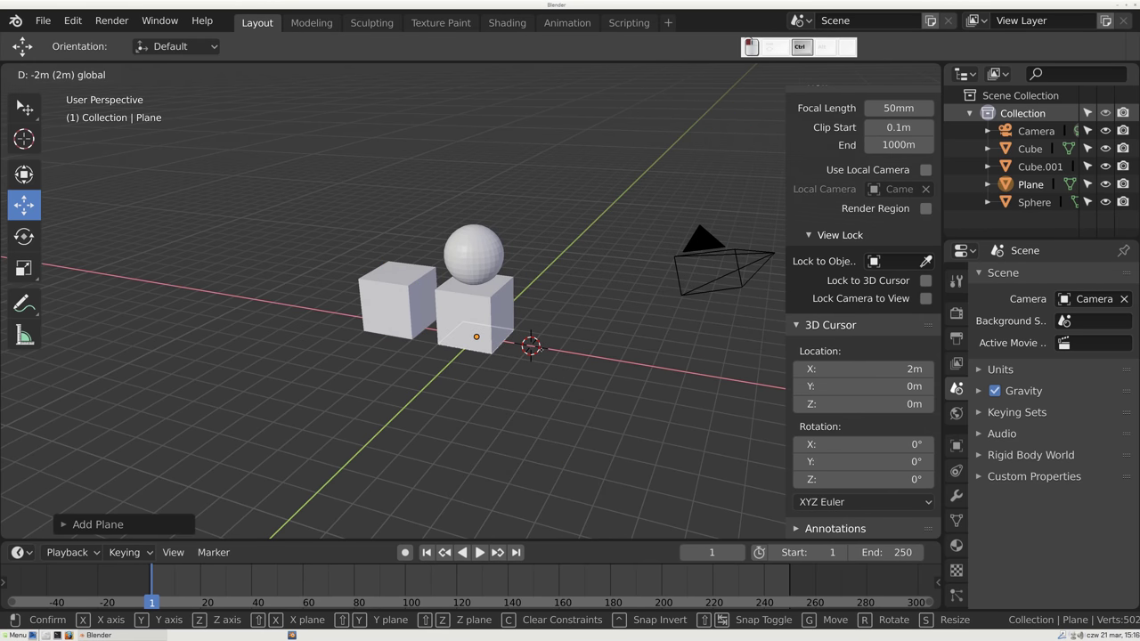
left_click(256, 309)
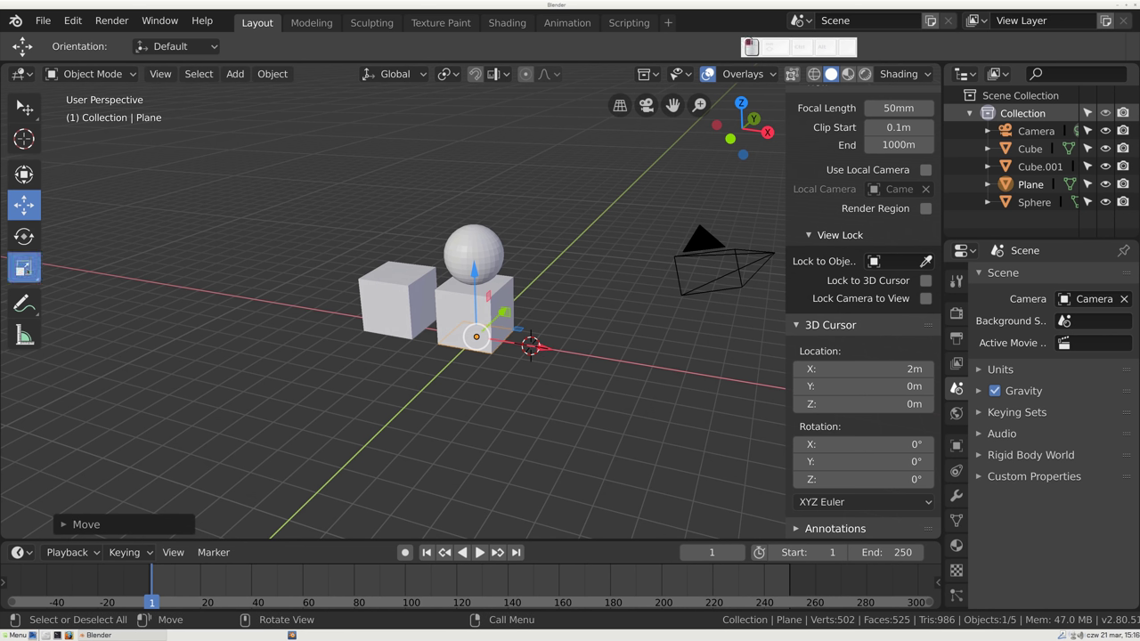
- Scale the plane to about 3.79 in X and Y to form a wide floor
left_click(24, 268)
left_click_drag(316, 339, 428, 322)
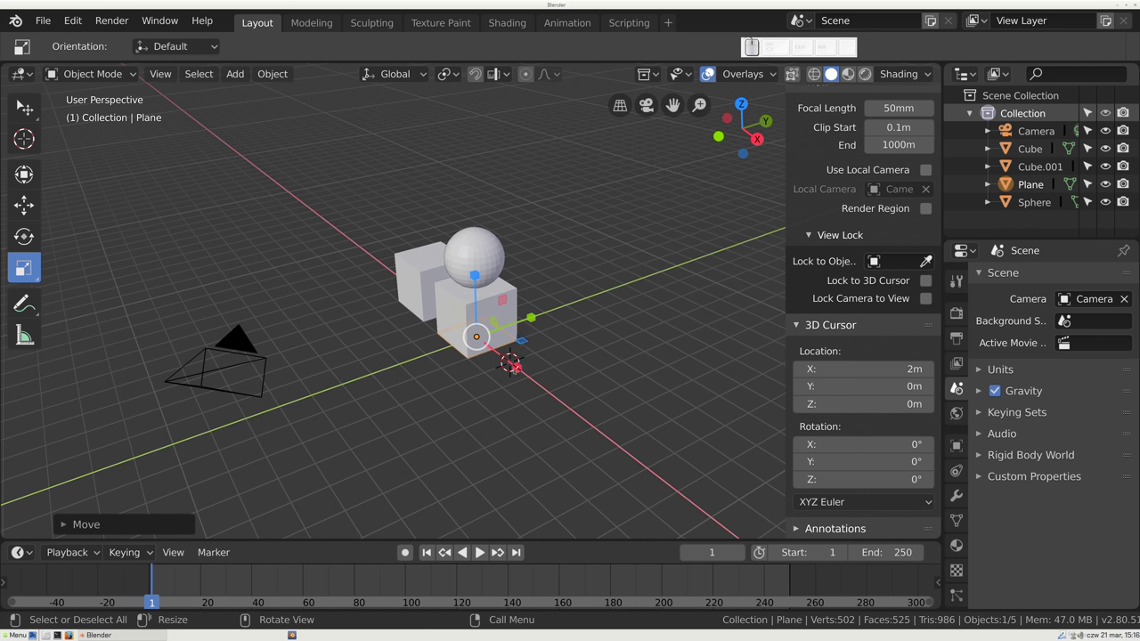
left_click_drag(522, 342, 2, 360)
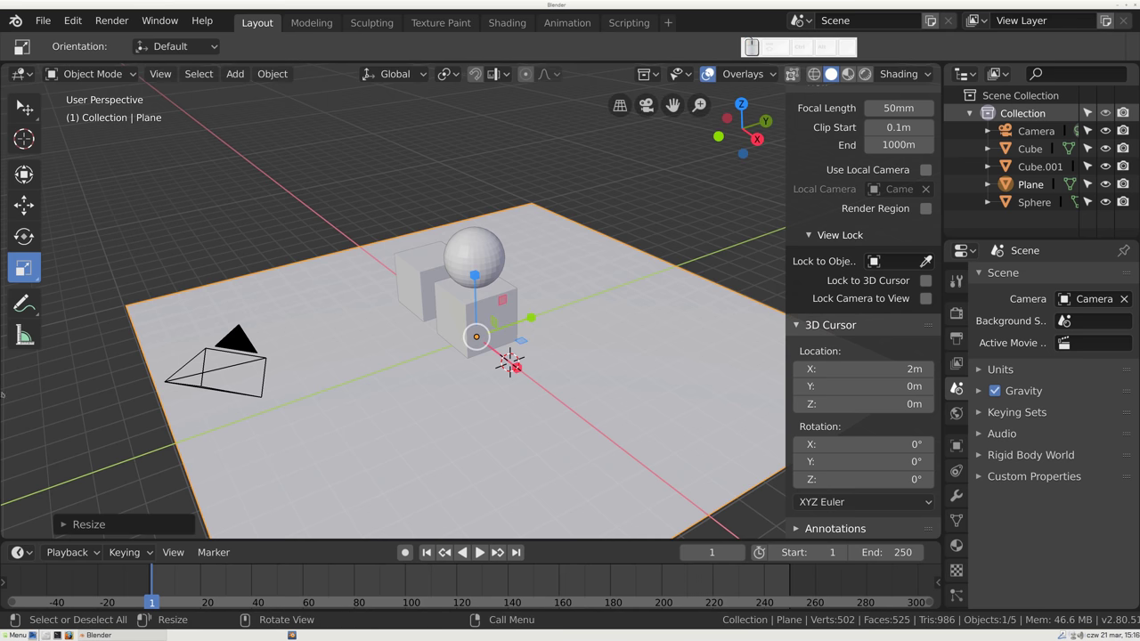
left_click_drag(427, 455, 457, 317)
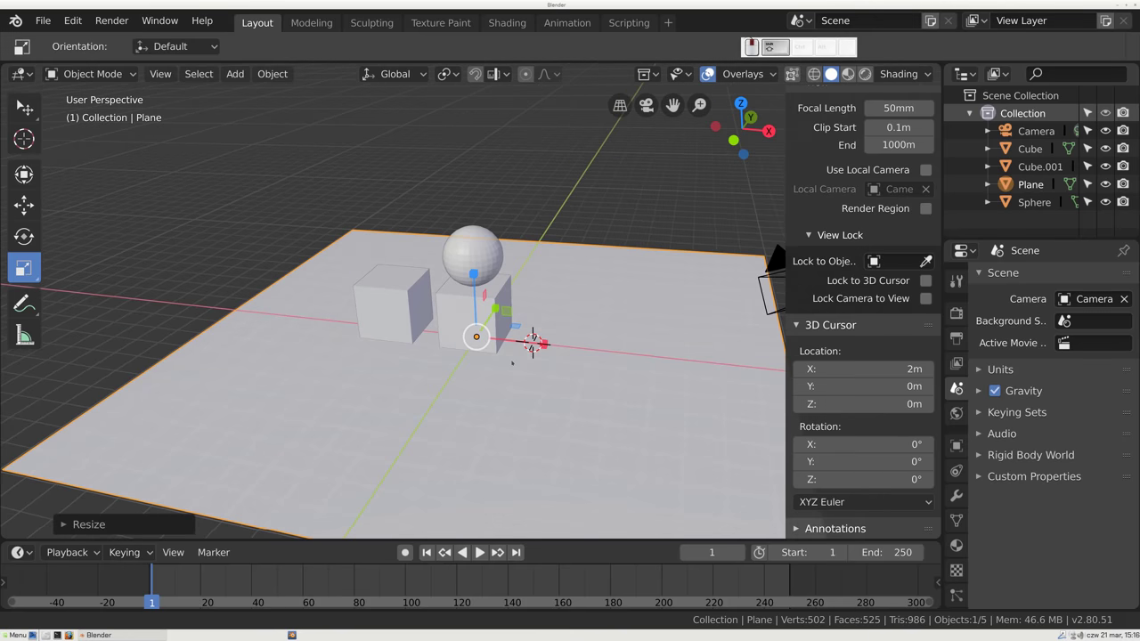
- In camera view, move the camera so its frame holds both cubes and the sphere
key("KP_0")
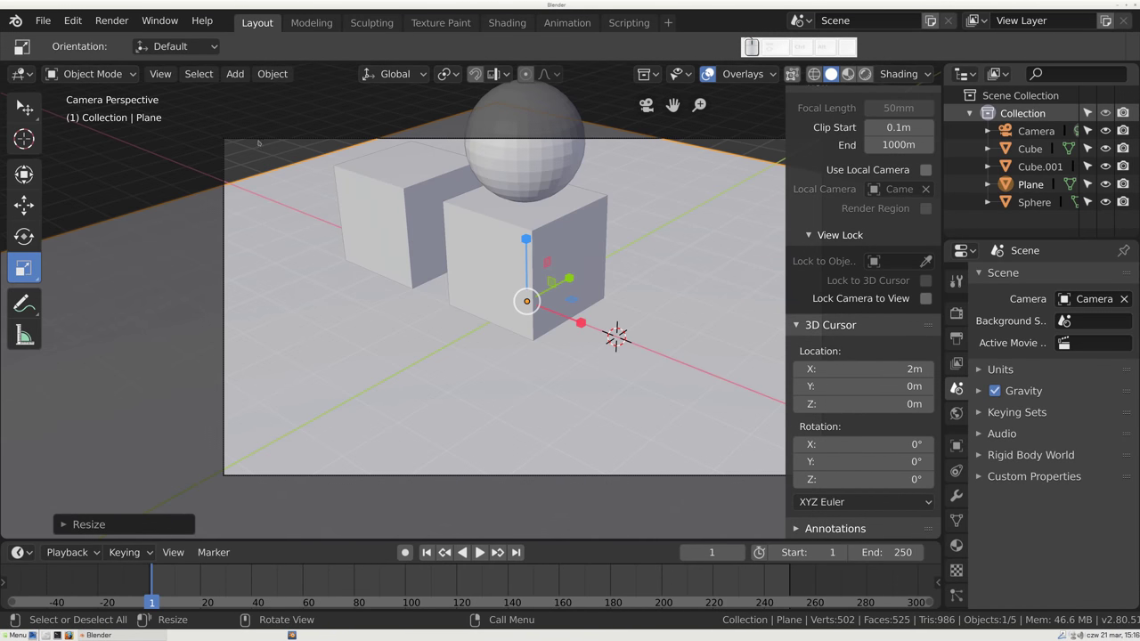
left_click(259, 140)
scroll("down", 3)
scroll("down", 3)
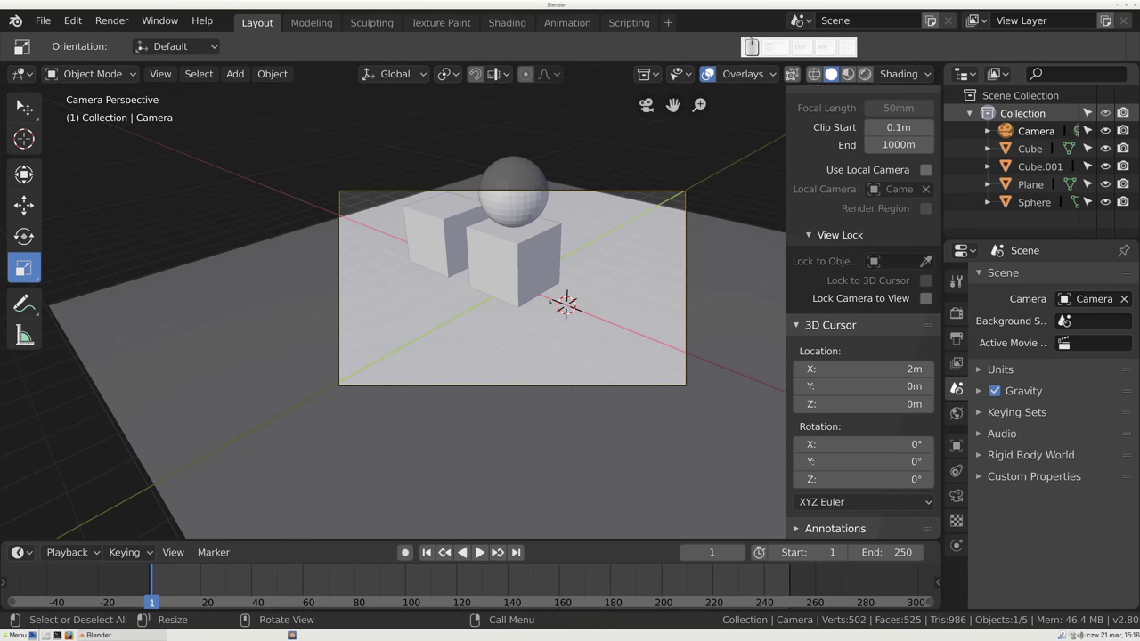
scroll("down", 3)
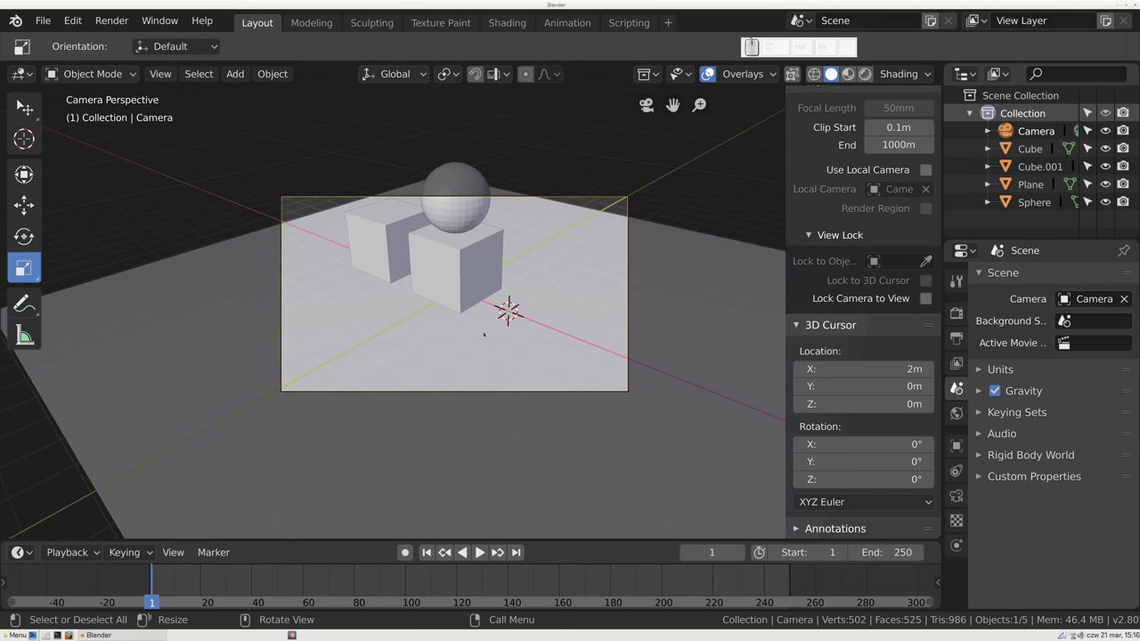
key("g")
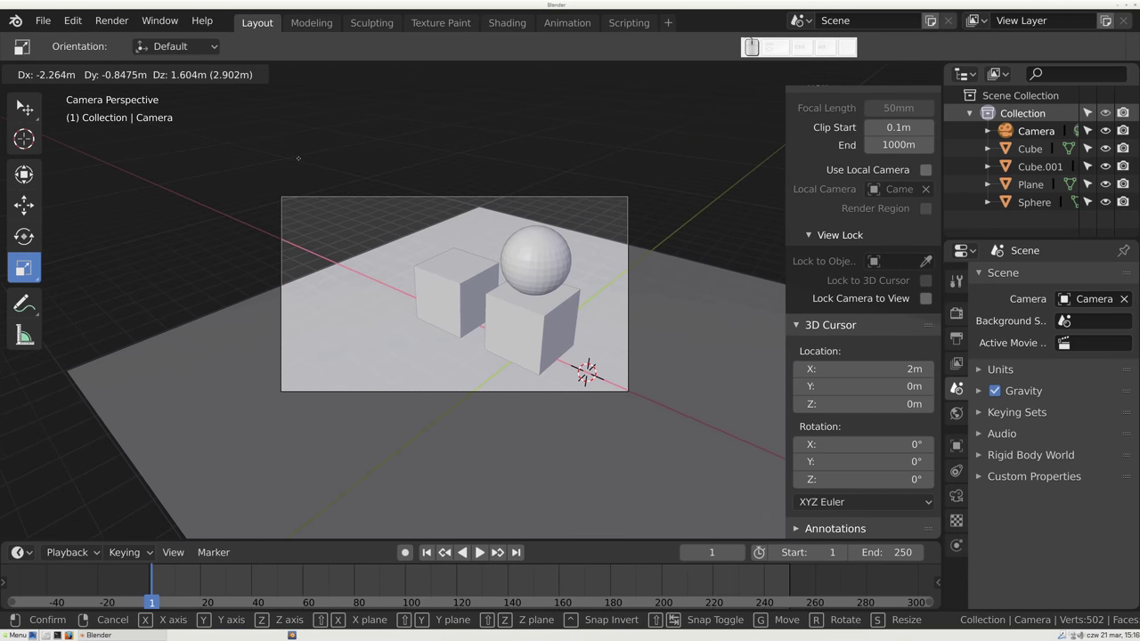
left_click(427, 388)
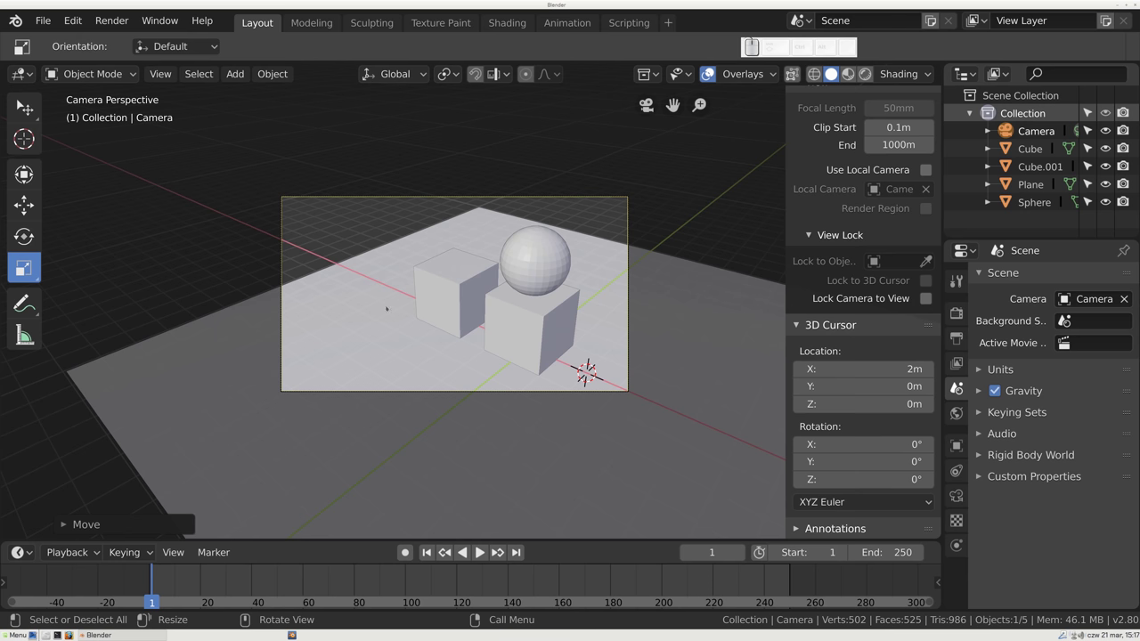
left_click(373, 316)
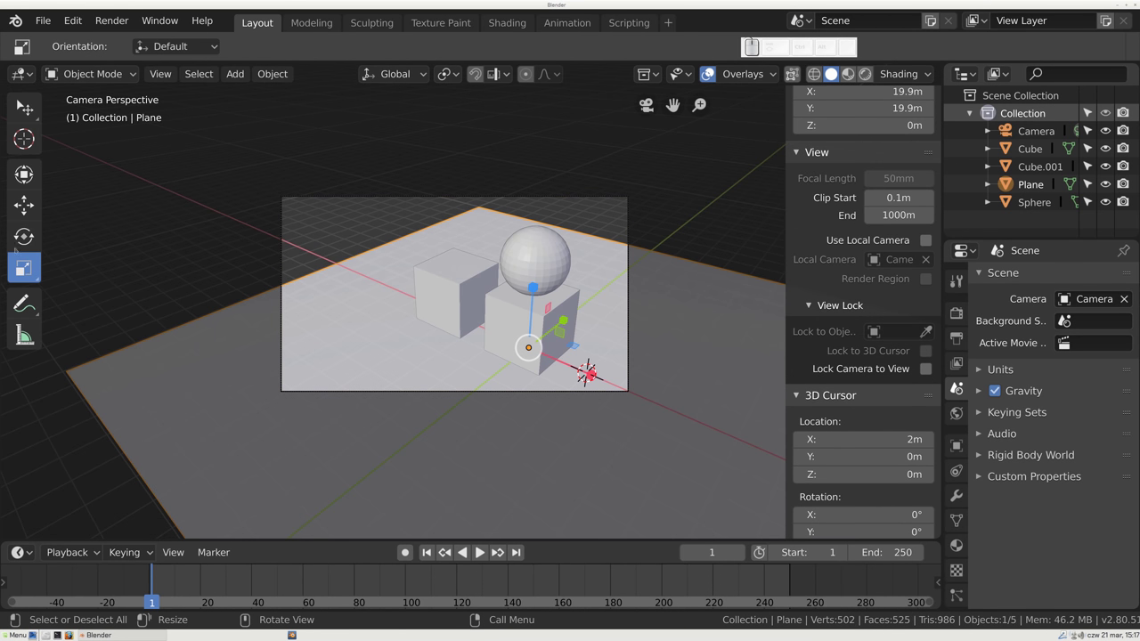
- Slide the floor plane into position under the camera view with the Move tool
left_click(24, 205)
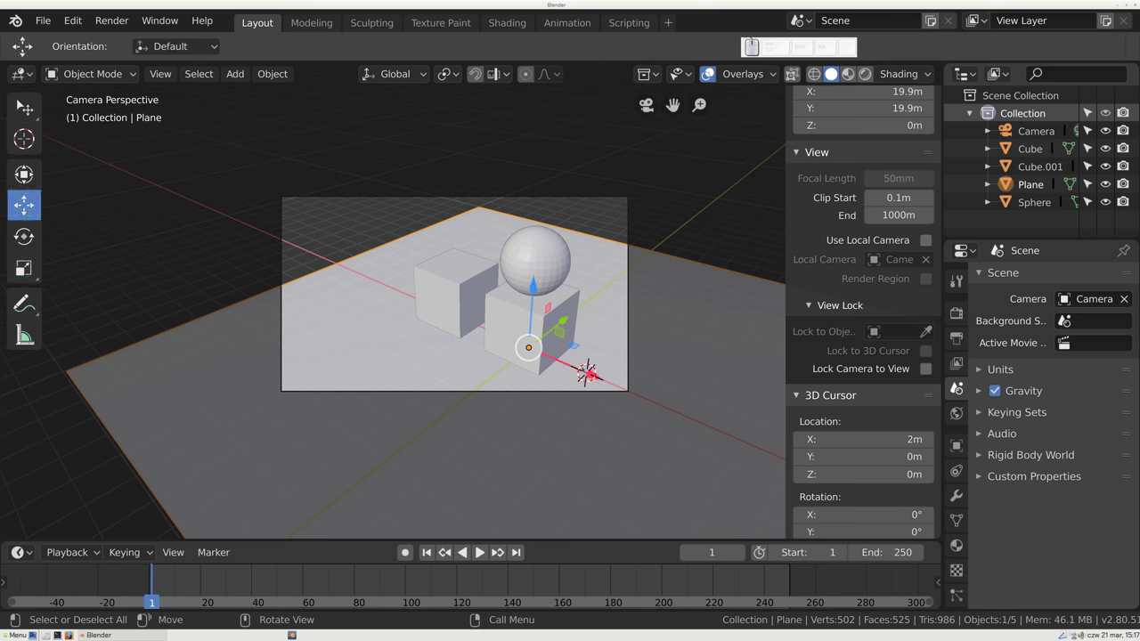
left_click_drag(531, 312, 531, 410)
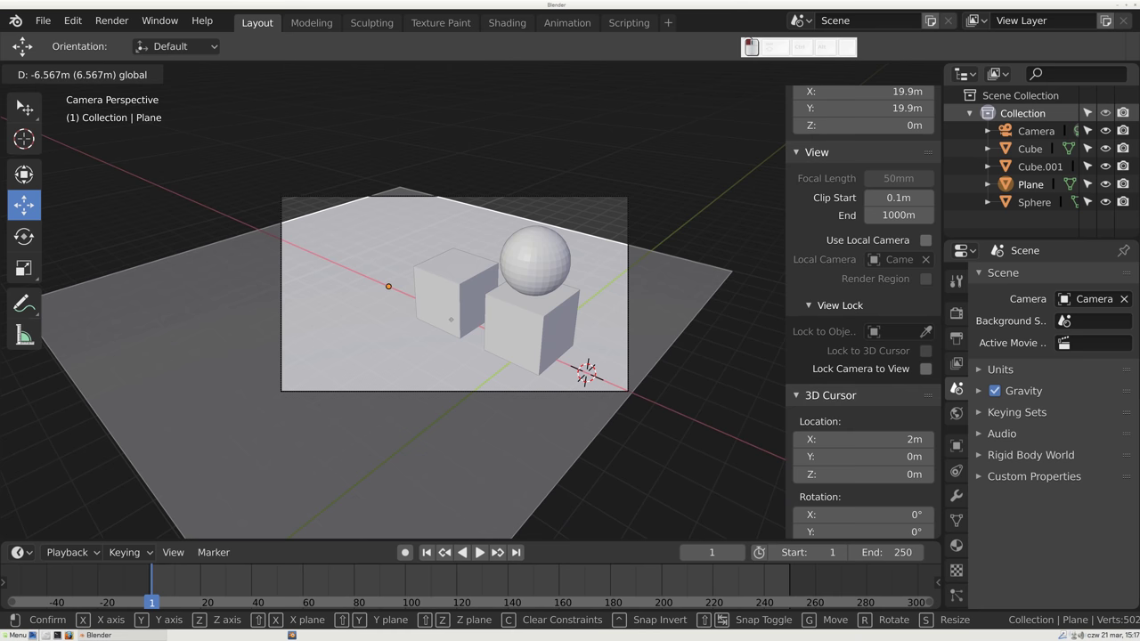
left_click_drag(346, 214, 347, 214)
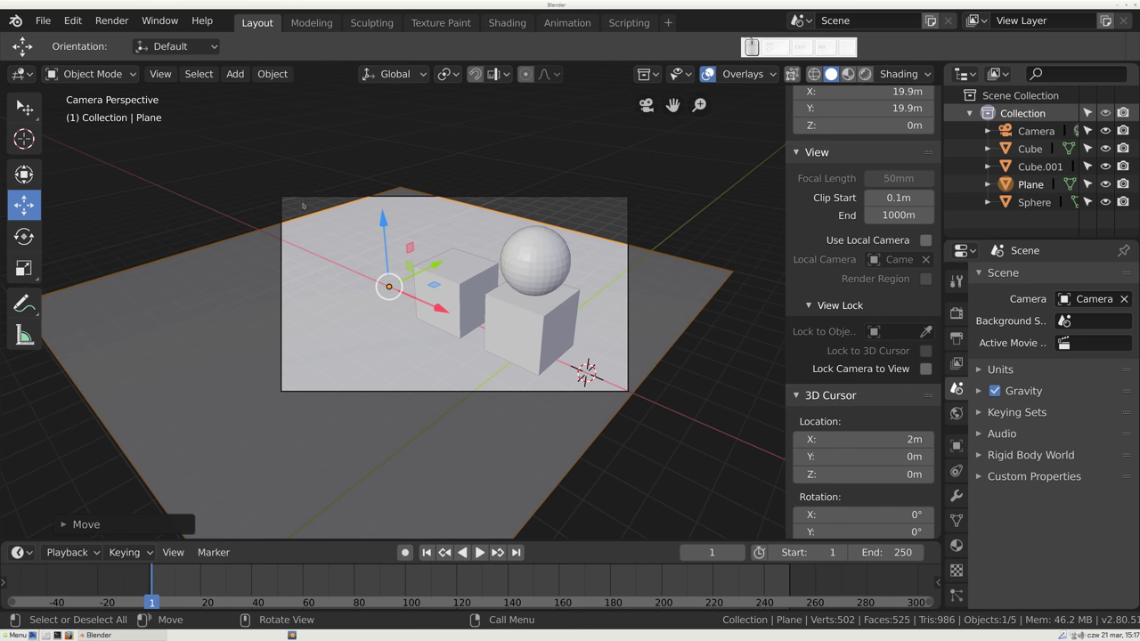
left_click_drag(434, 273, 484, 225)
left_click_drag(497, 277, 499, 279)
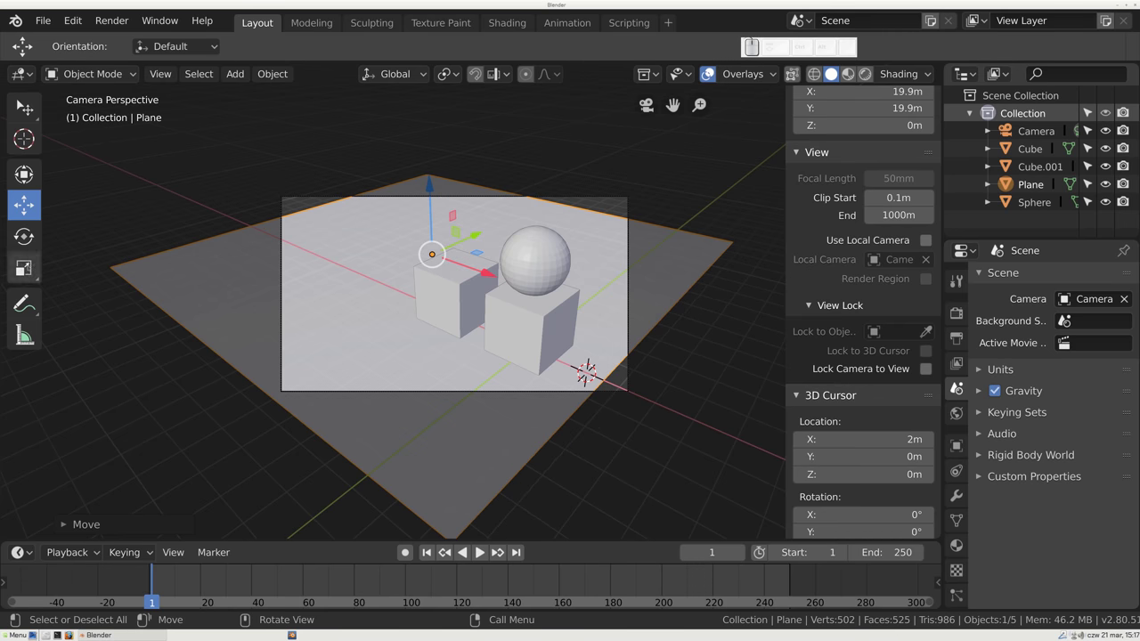
- Scale the floor plane about 1.75 in XY to fill the frame, then render with F12
left_click(24, 268)
left_click_drag(477, 253, 683, 228)
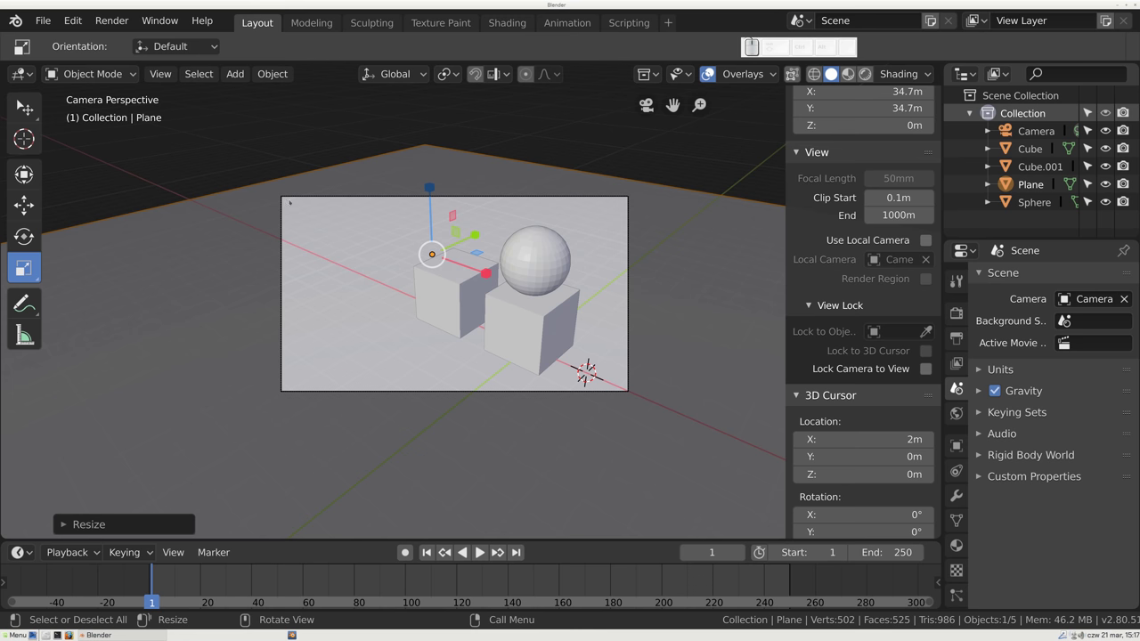
scroll("up", 3)
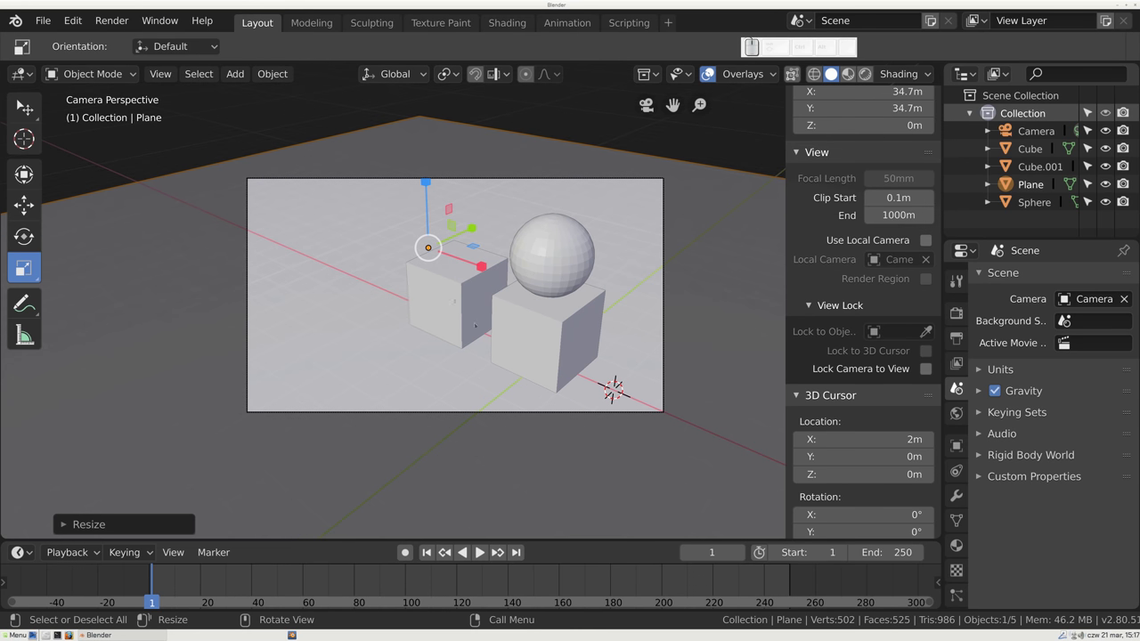
key("F12")
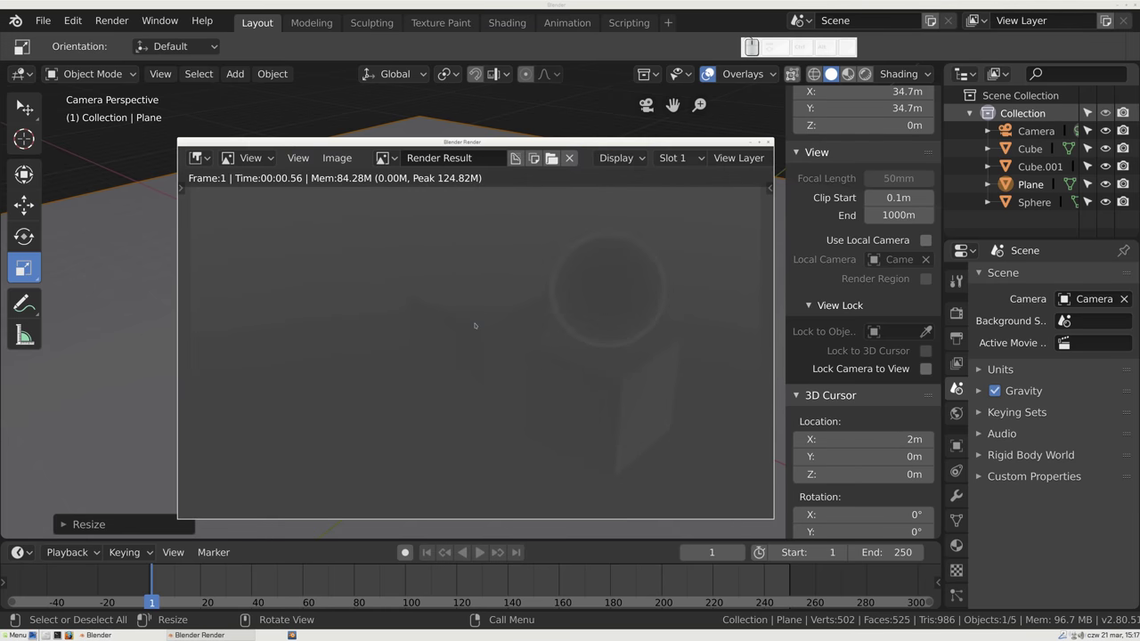
- Move, zoom and pan the dark test render to inspect it, then close the render window
left_click_drag(510, 318, 454, 217)
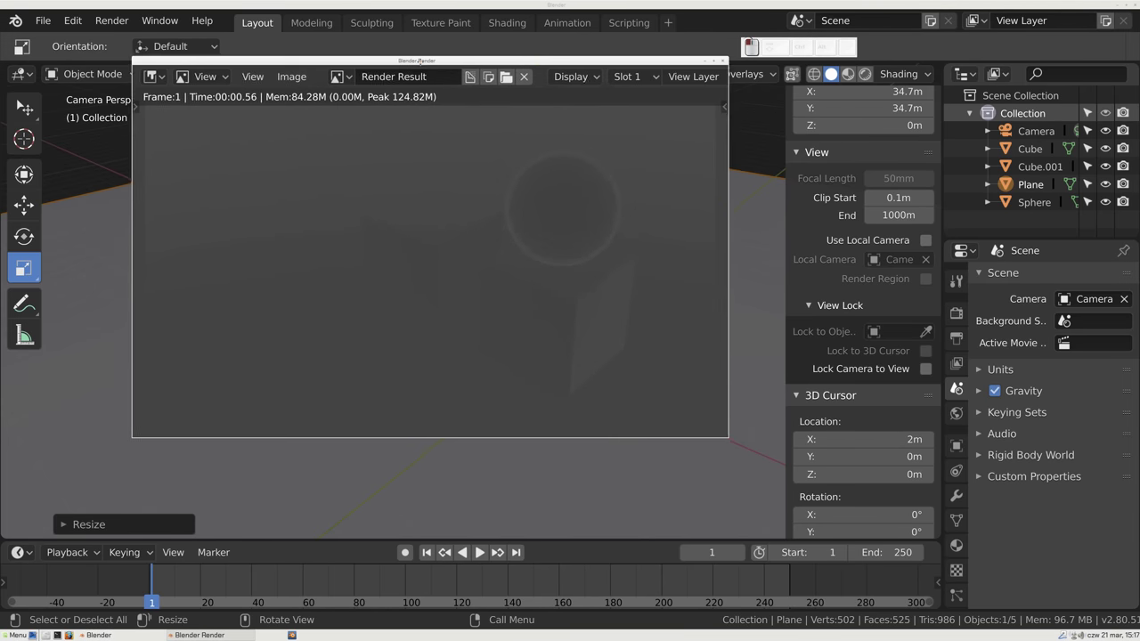
scroll("down", 3)
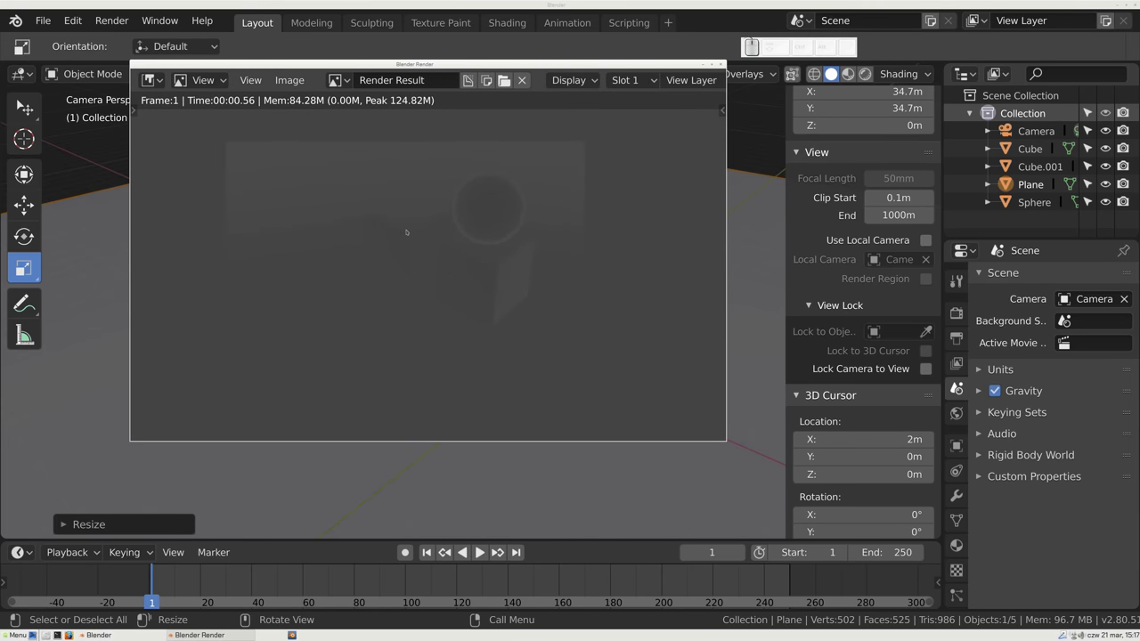
left_click_drag(416, 245, 432, 256)
key("Escape")
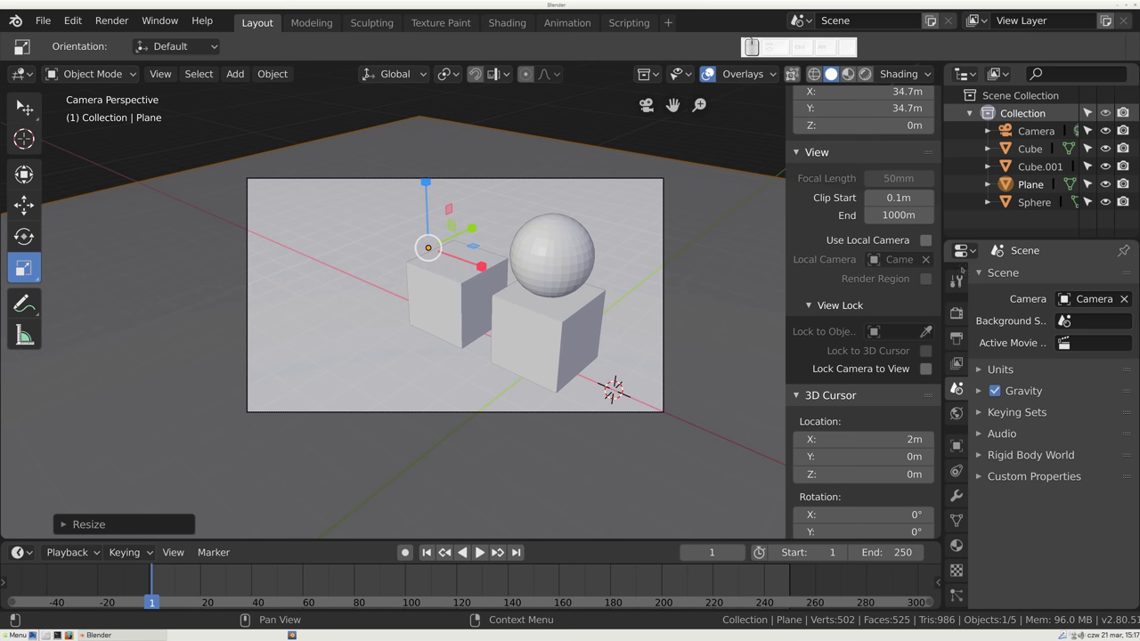
- In Render properties, set the engine to Cycles and the device to GPU Compute
left_click(957, 312)
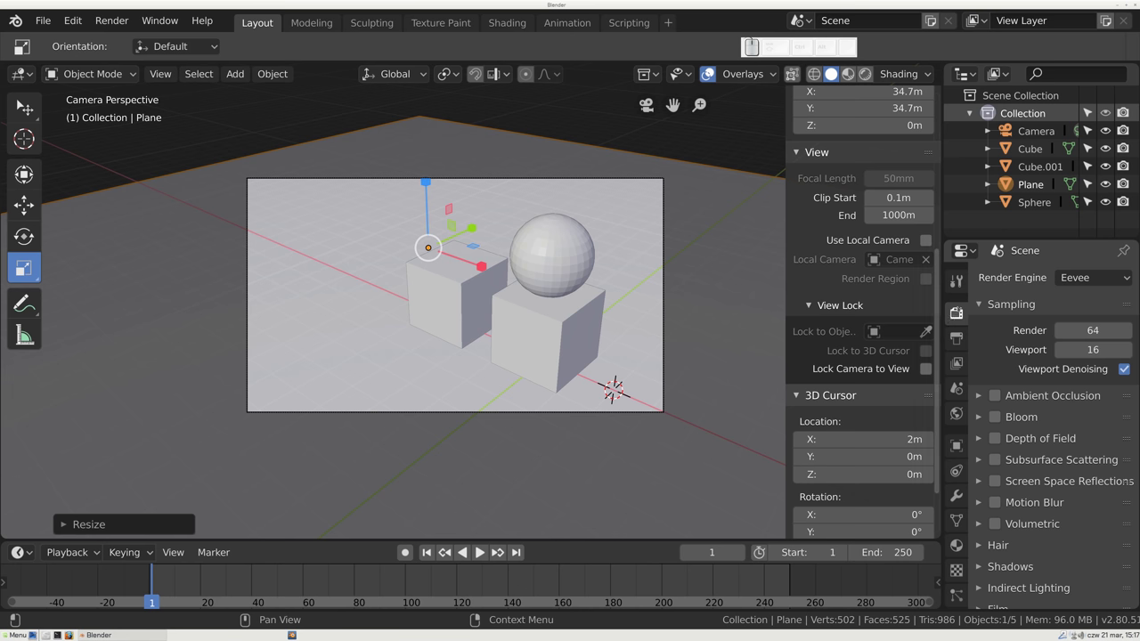
left_click(1076, 278)
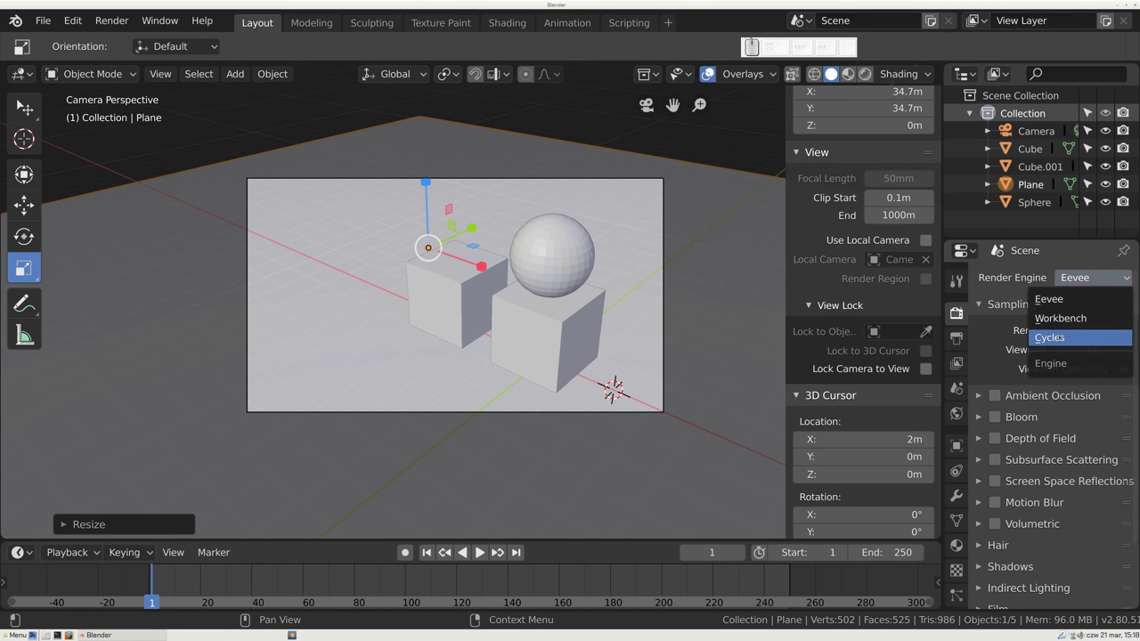
left_click(1076, 337)
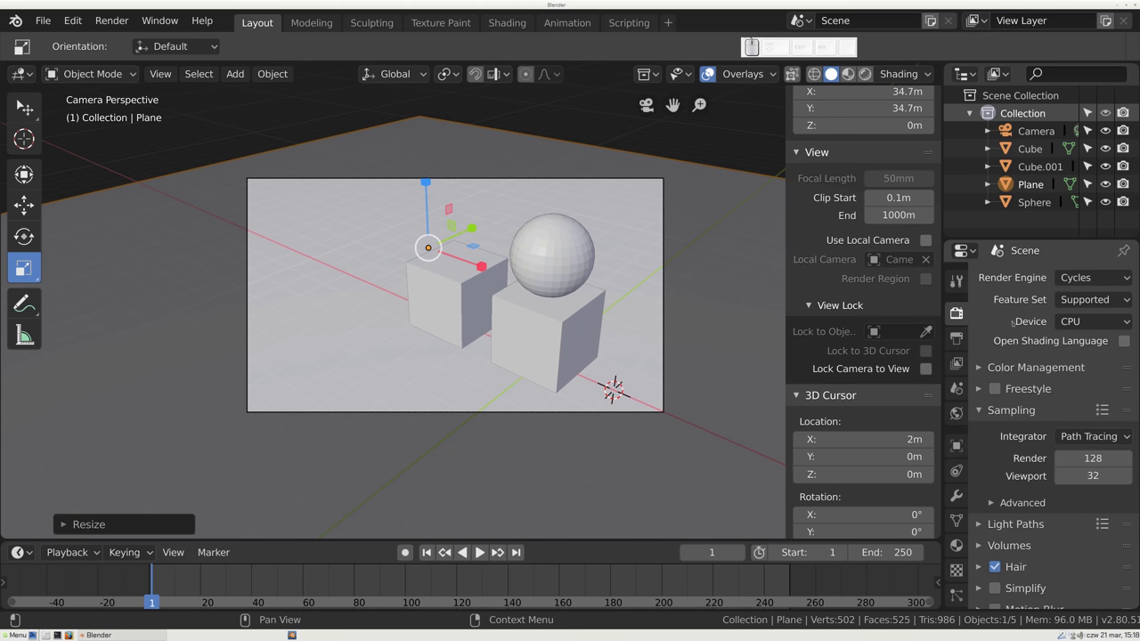
left_click(1077, 321)
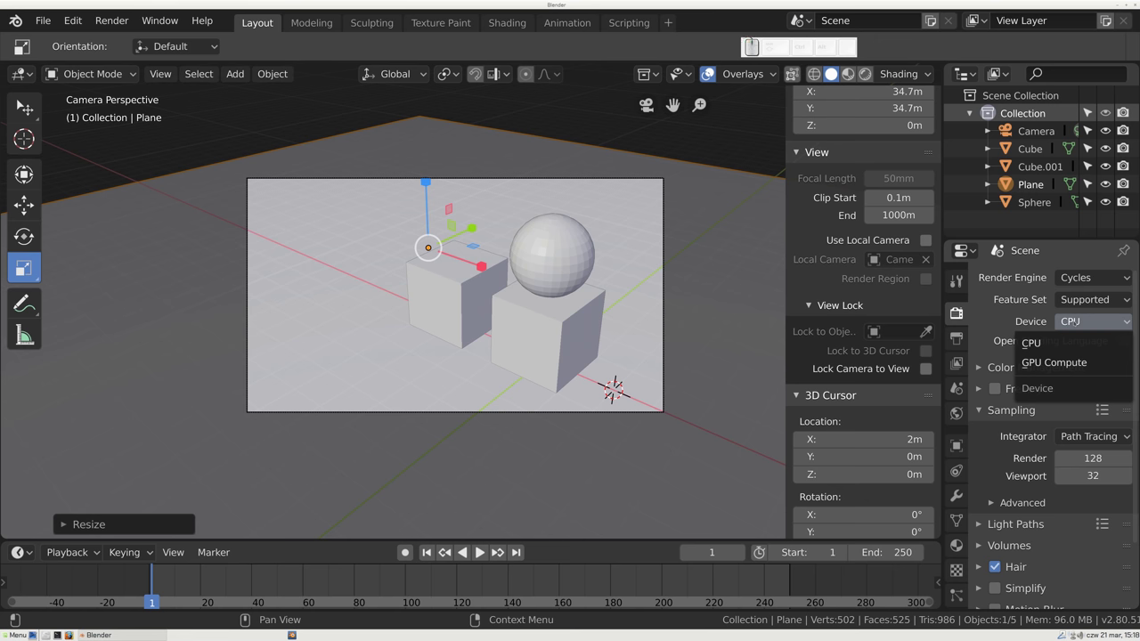
left_click(1058, 364)
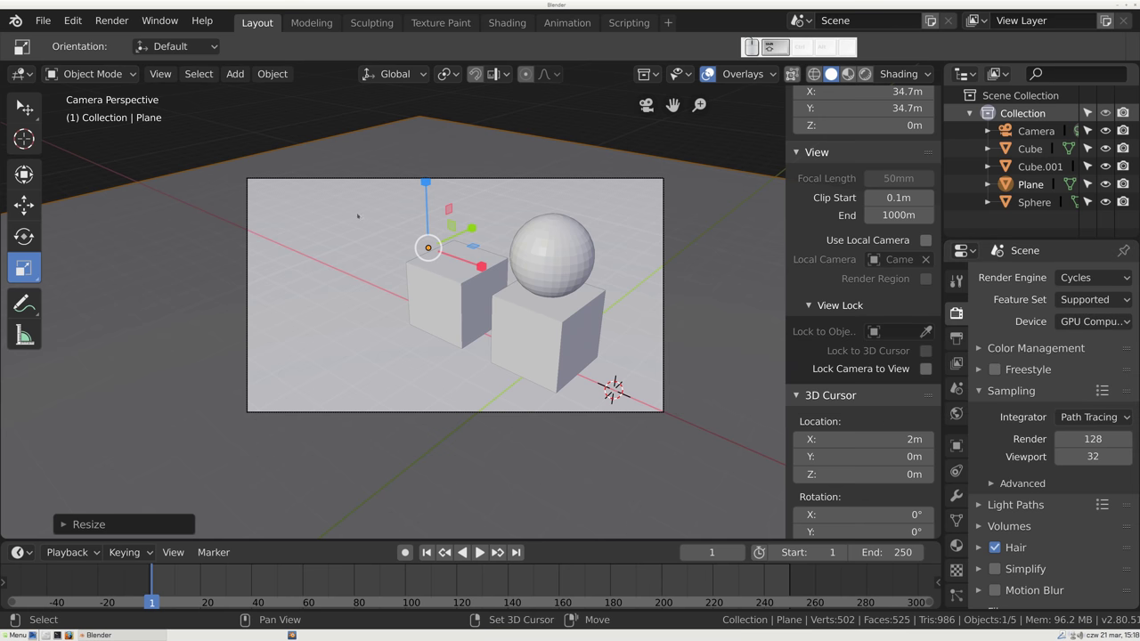
- Add a Sun light, raise it high above the scene, and tilt it about 21°
key("shift+a")
mouse_move(347, 416)
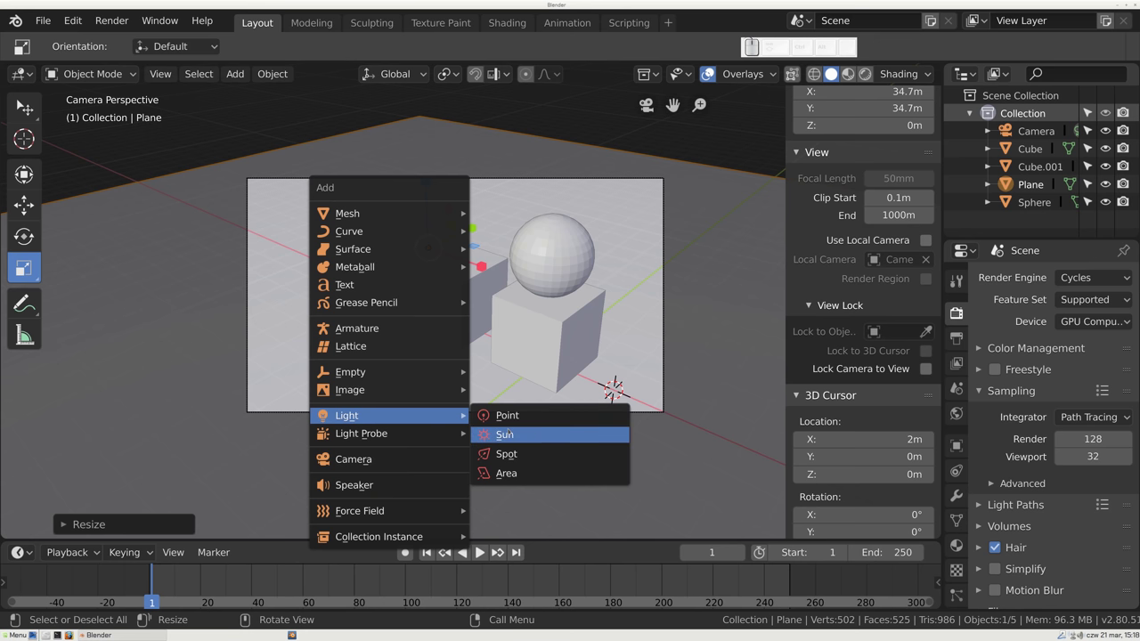
left_click(537, 435)
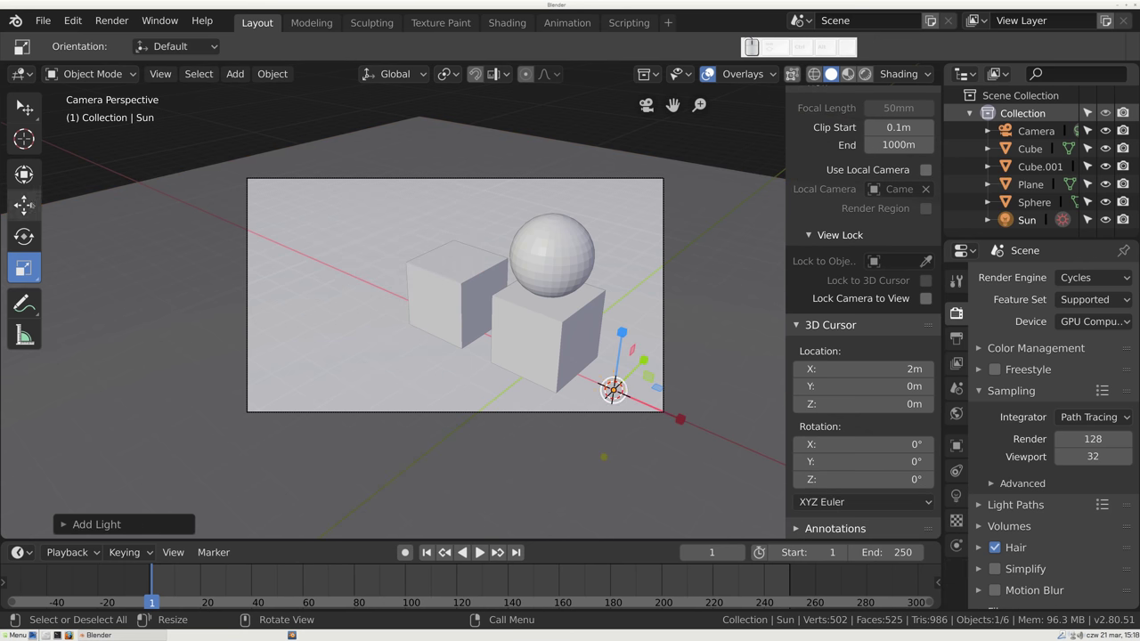
left_click(34, 207)
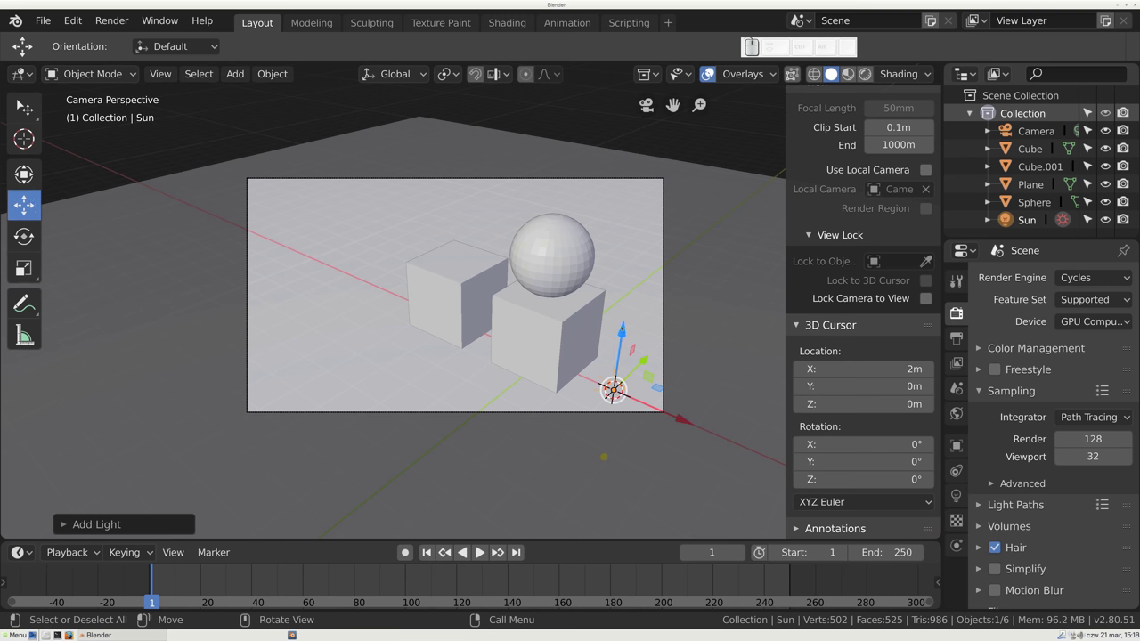
left_click_drag(622, 331, 638, 77)
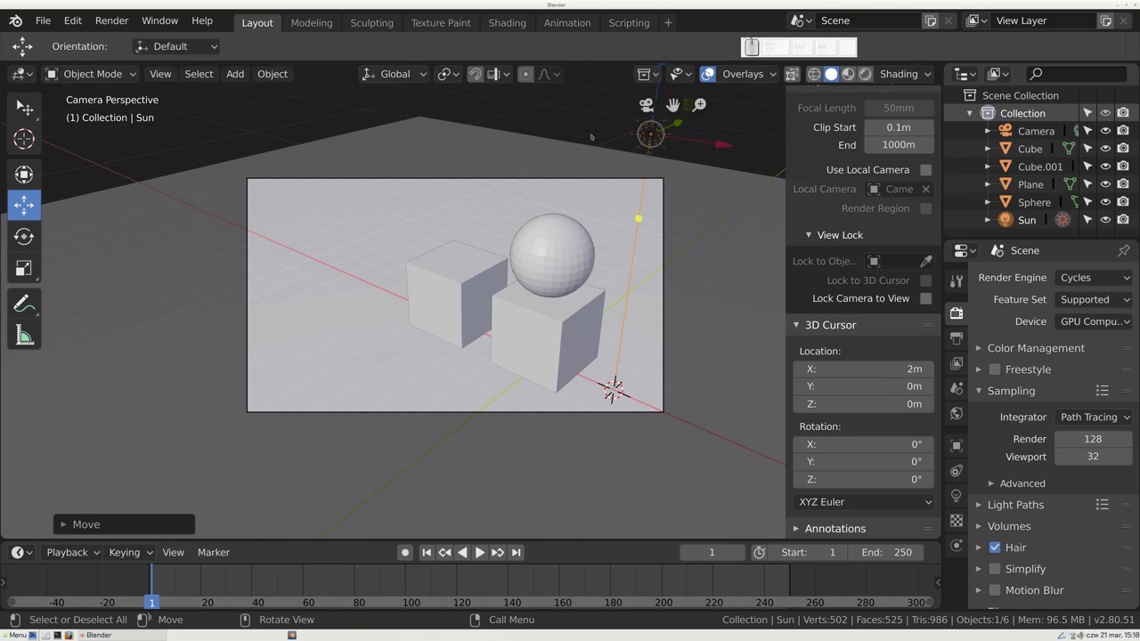
left_click(24, 236)
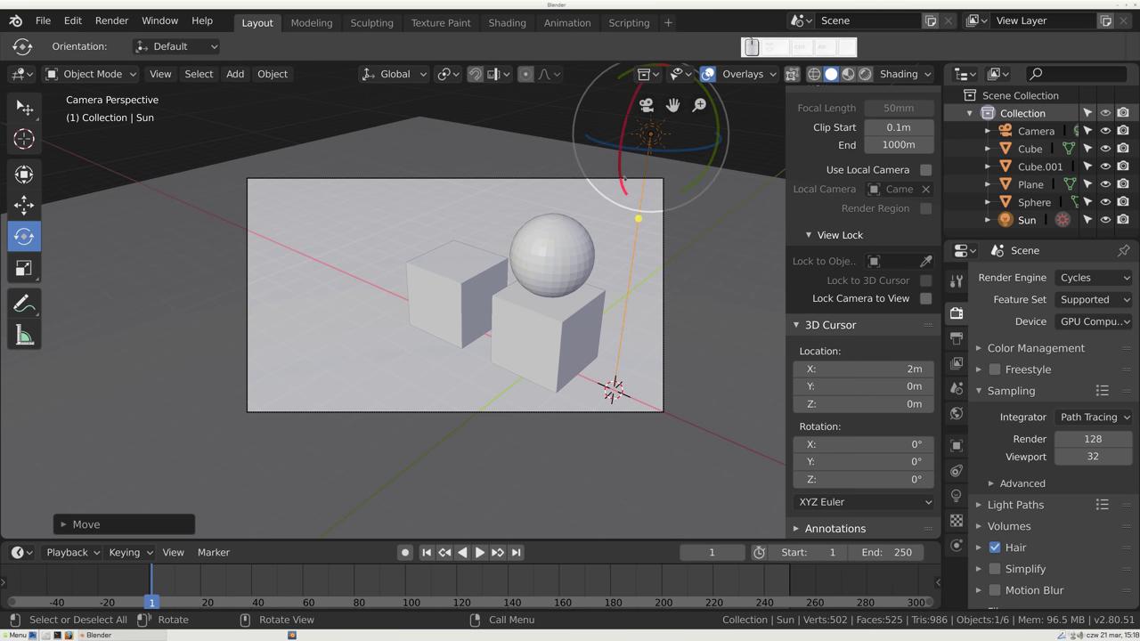
left_click_drag(617, 196, 681, 165)
- Render with Cycles (17.45 s), enlarge and reposition the render window to view it, then close it
key("F12")
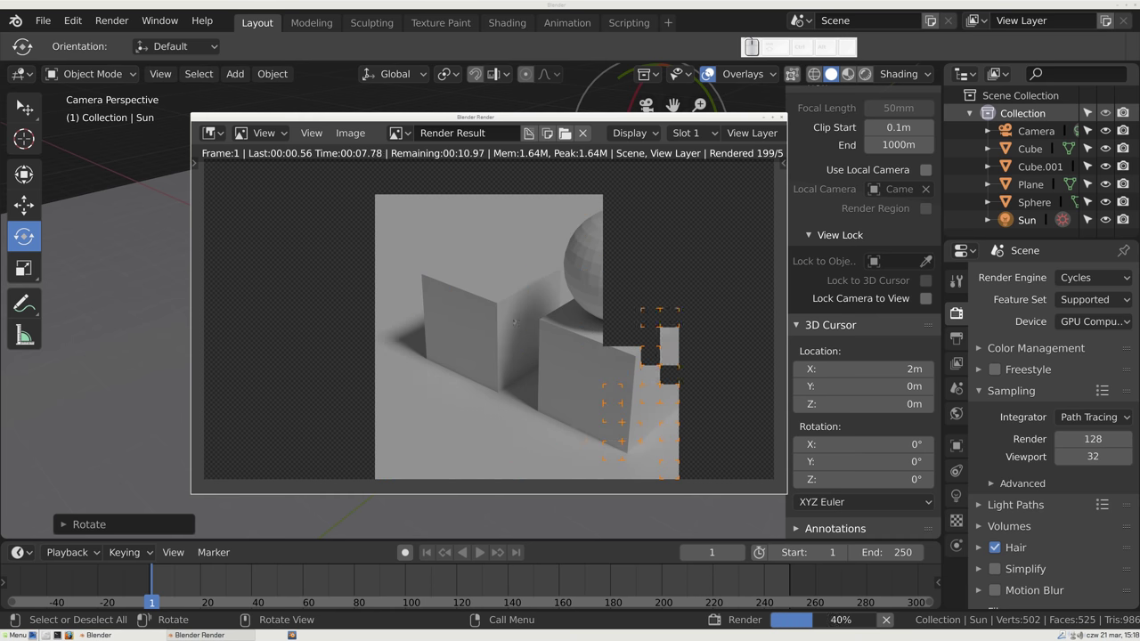
left_click_drag(190, 494, 151, 536)
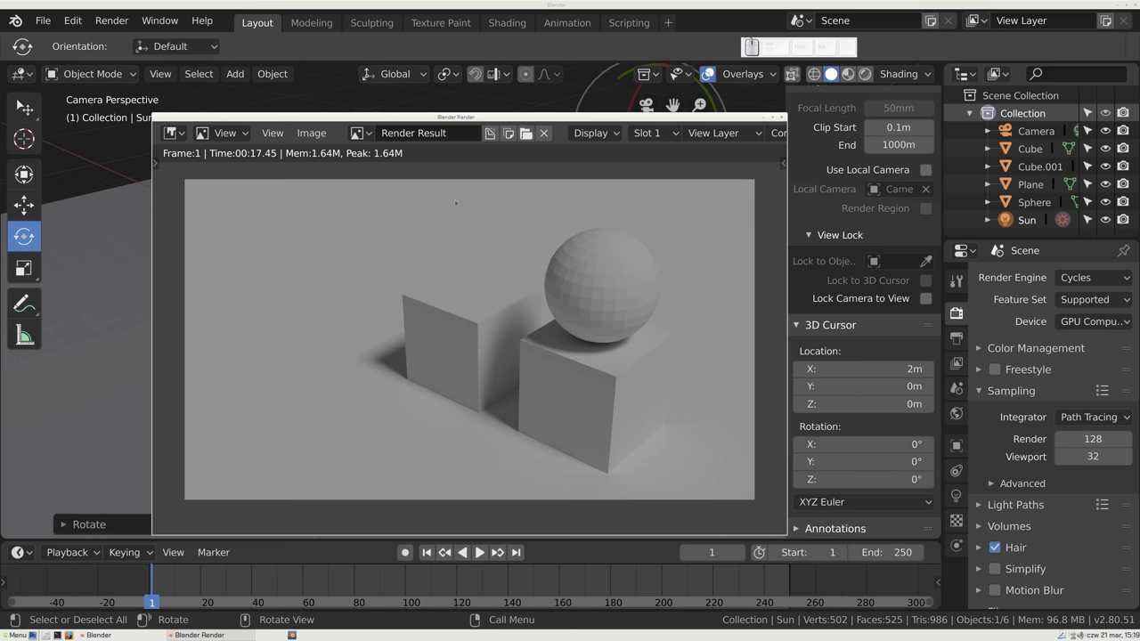
left_click_drag(455, 117, 498, 68)
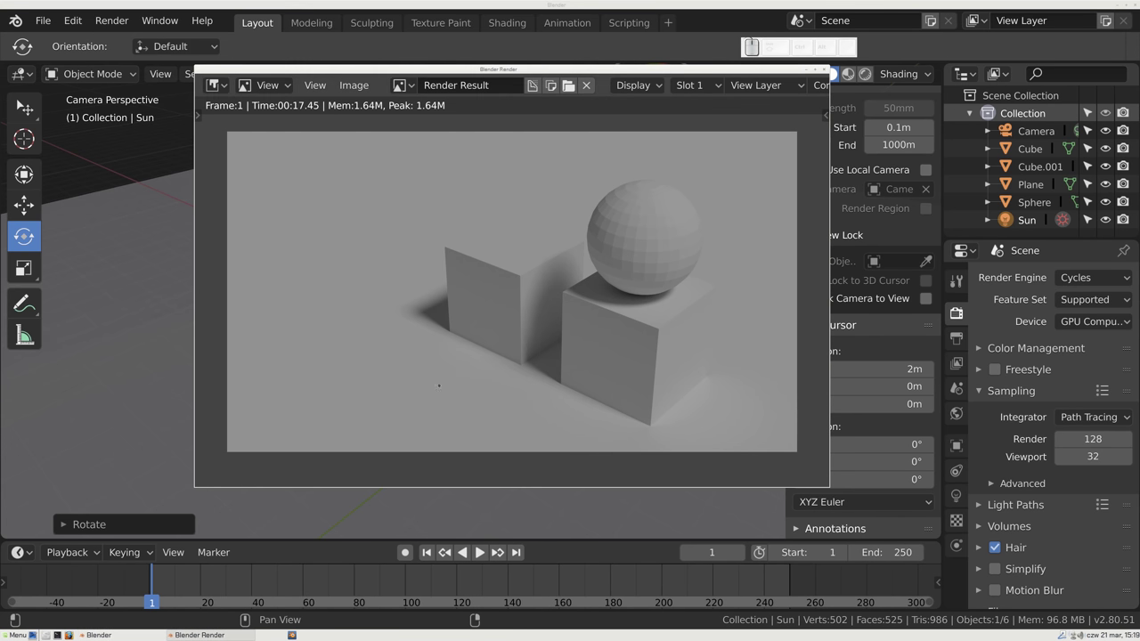
left_click_drag(580, 69, 559, 109)
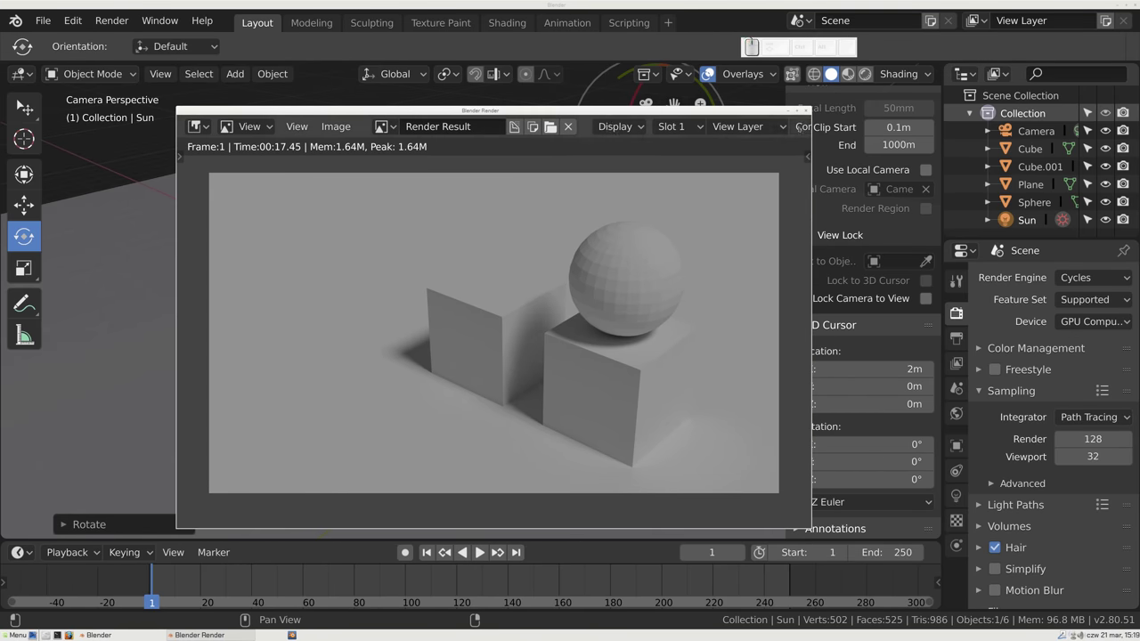
left_click(806, 111)
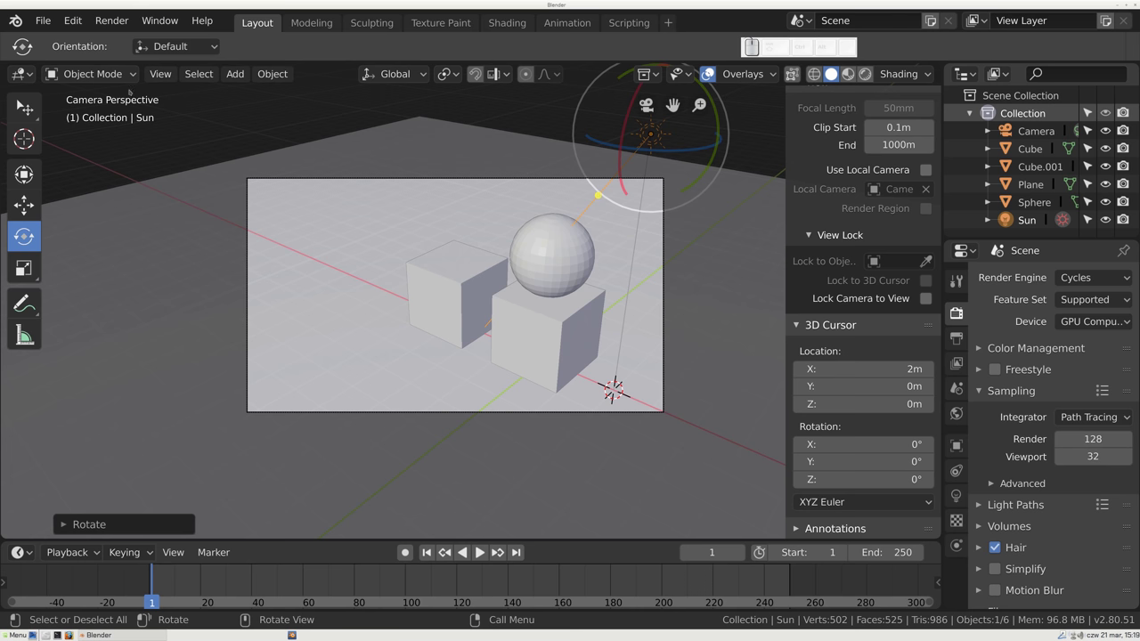
- Reopen the last render via Render > View Render and F11, cancel the accidental save, and enlarge the window
left_click(160, 20)
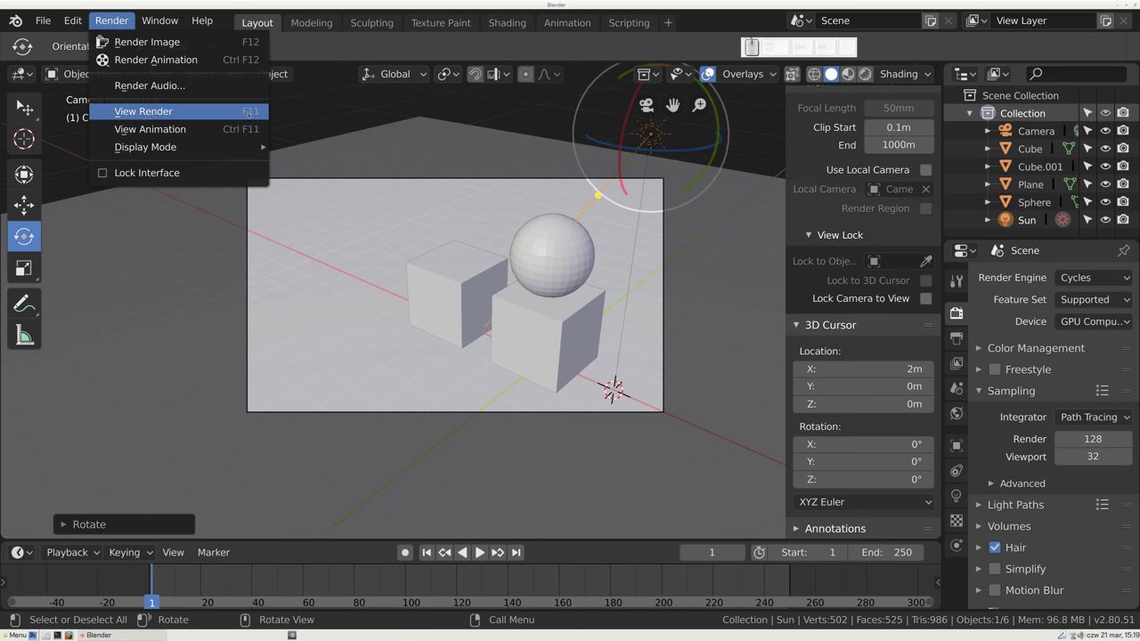
left_click(209, 115)
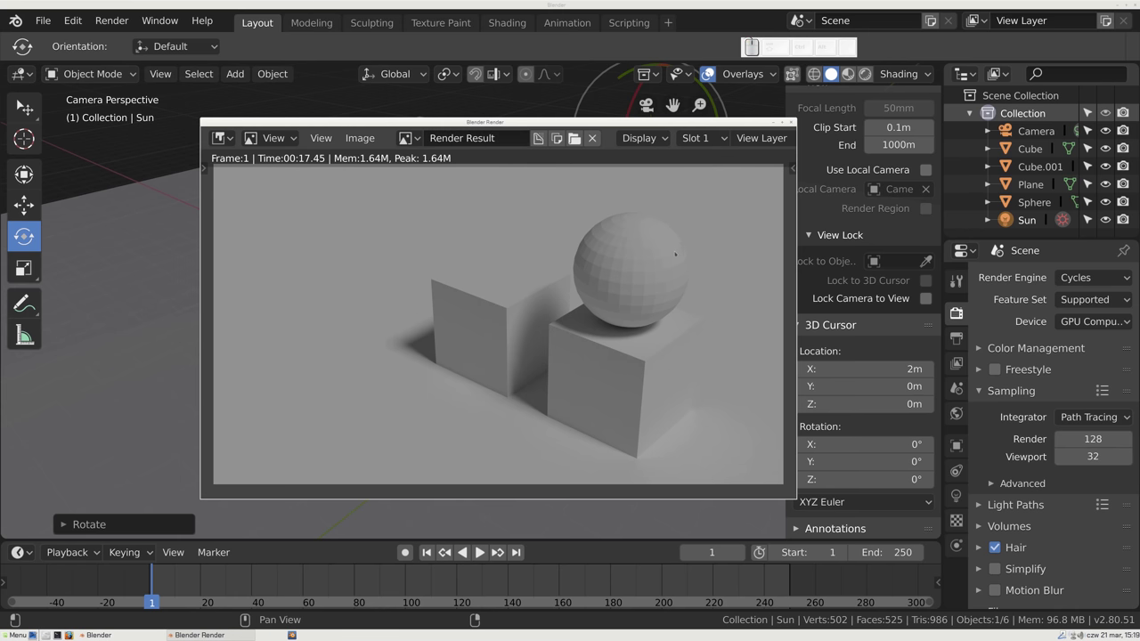
key("Escape")
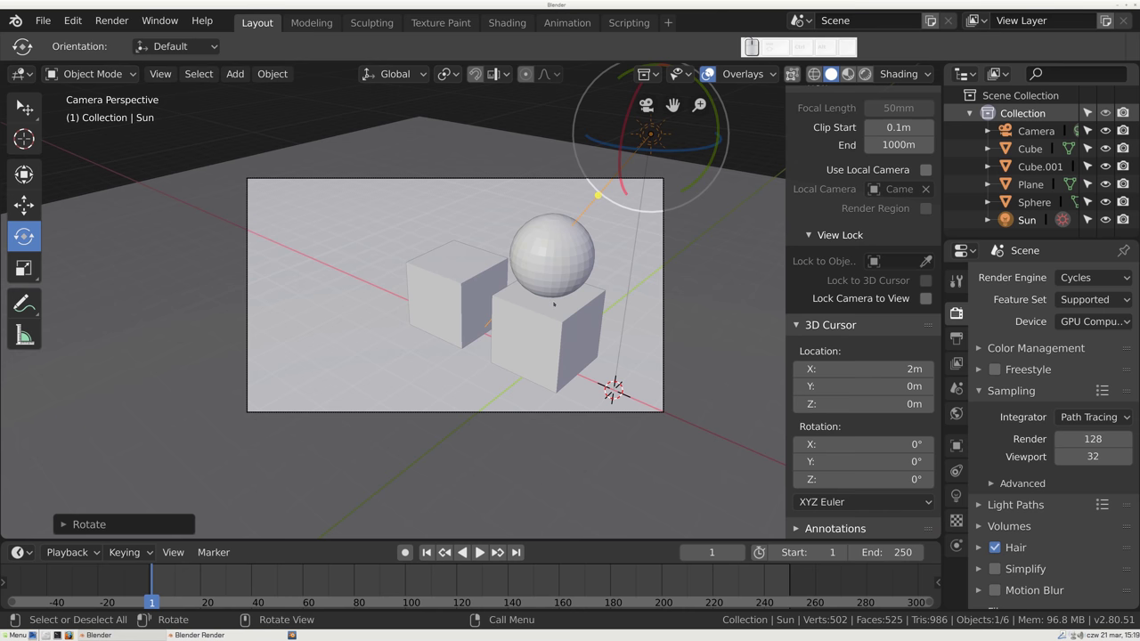
key("F11")
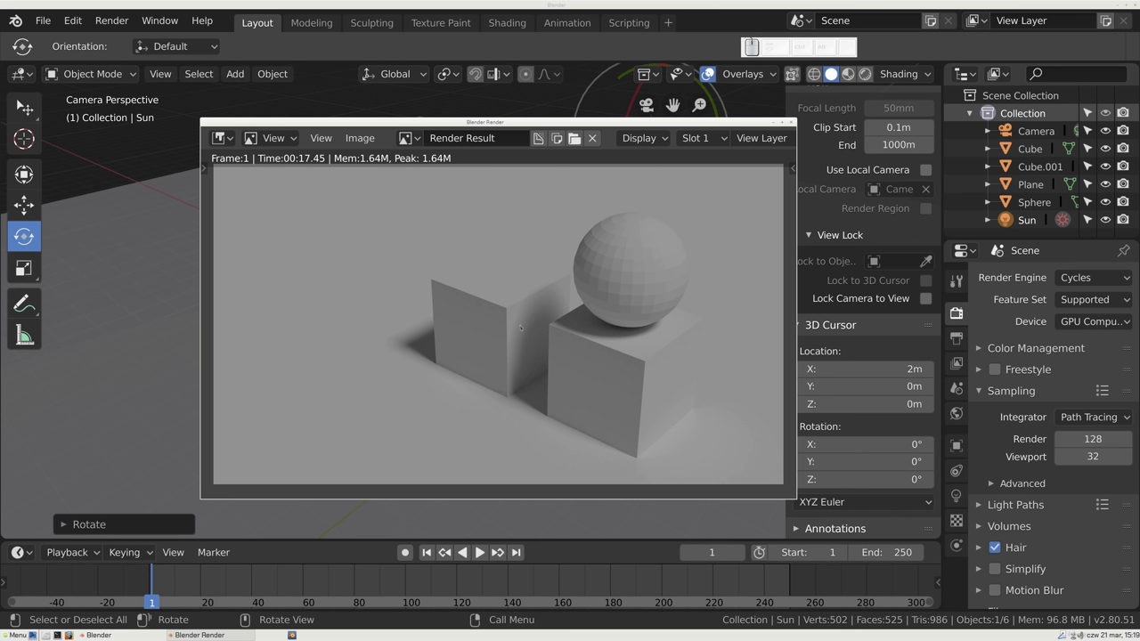
key("alt+s")
key("ctrl+s")
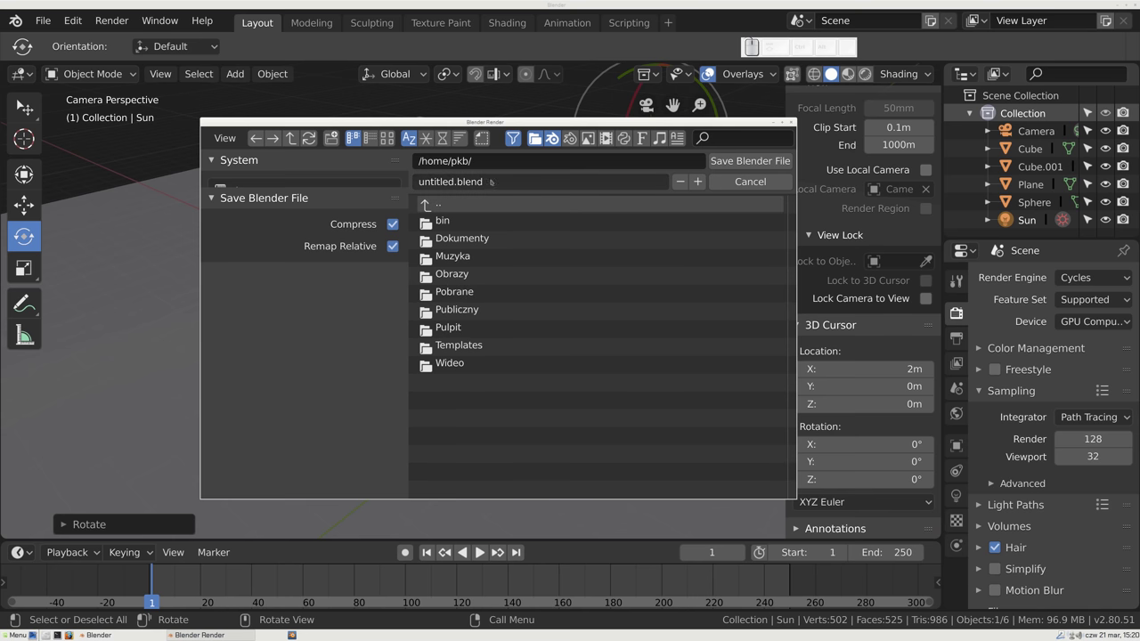
key("Escape")
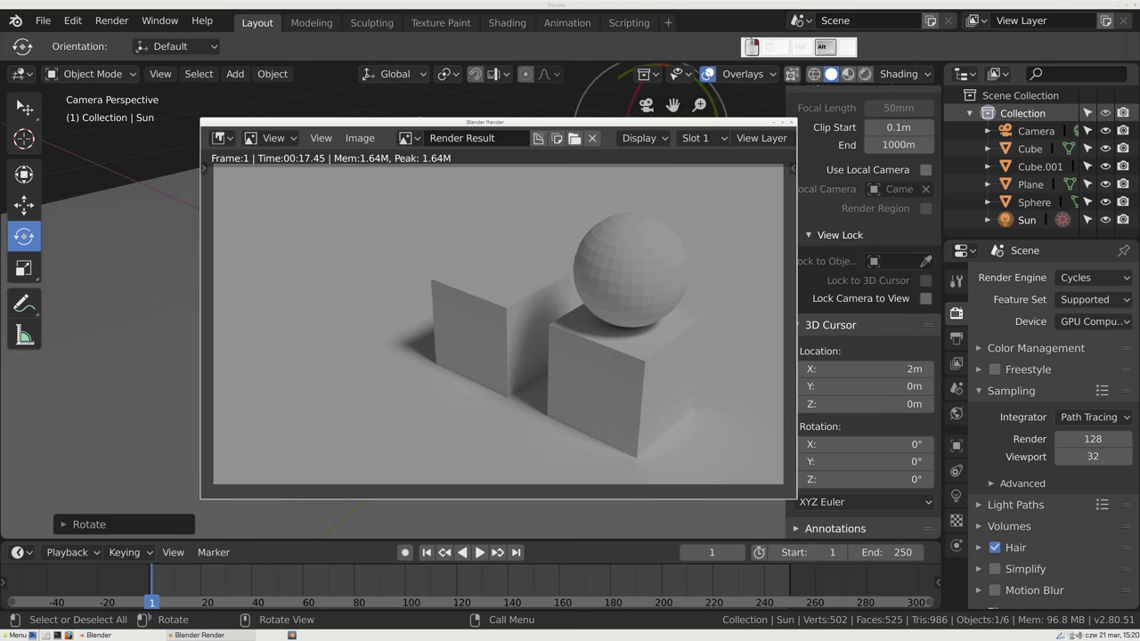
left_click_drag(741, 437, 842, 519)
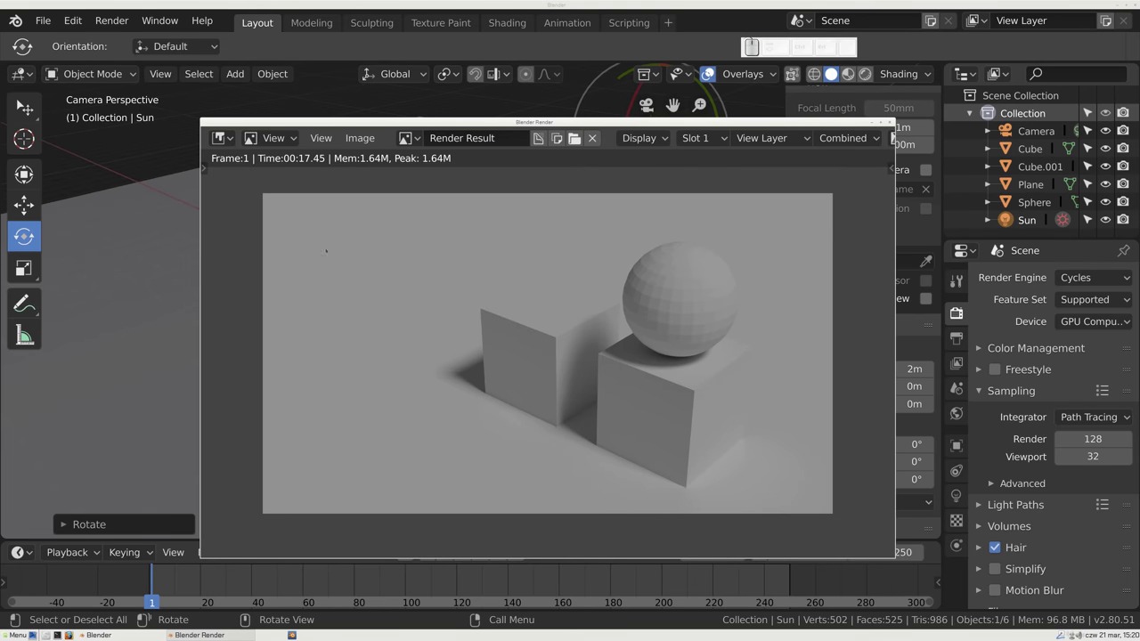
- Use Image > Save As to save the render as moj-pierwszy-render.png in Obrazy
left_click(358, 139)
mouse_move(389, 264)
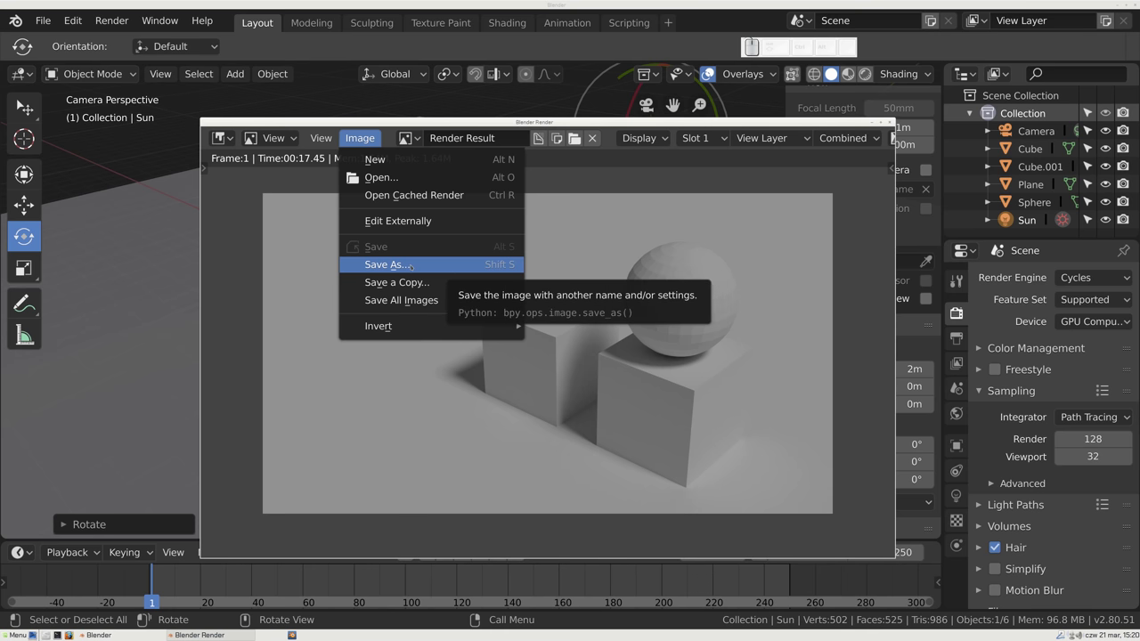
left_click(410, 266)
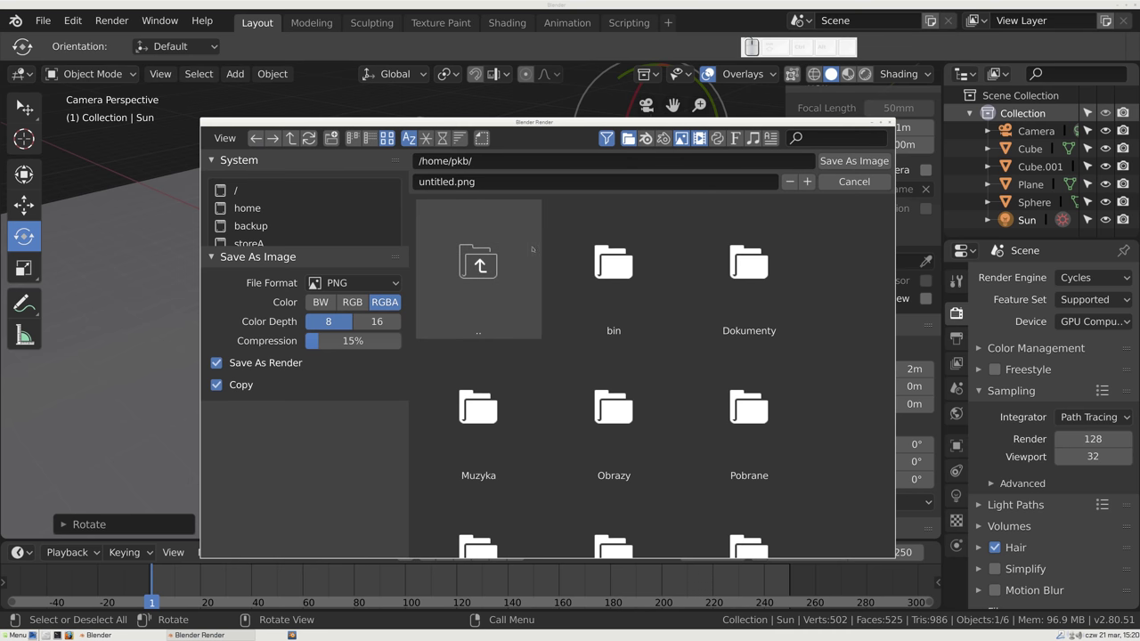
double_click(618, 409)
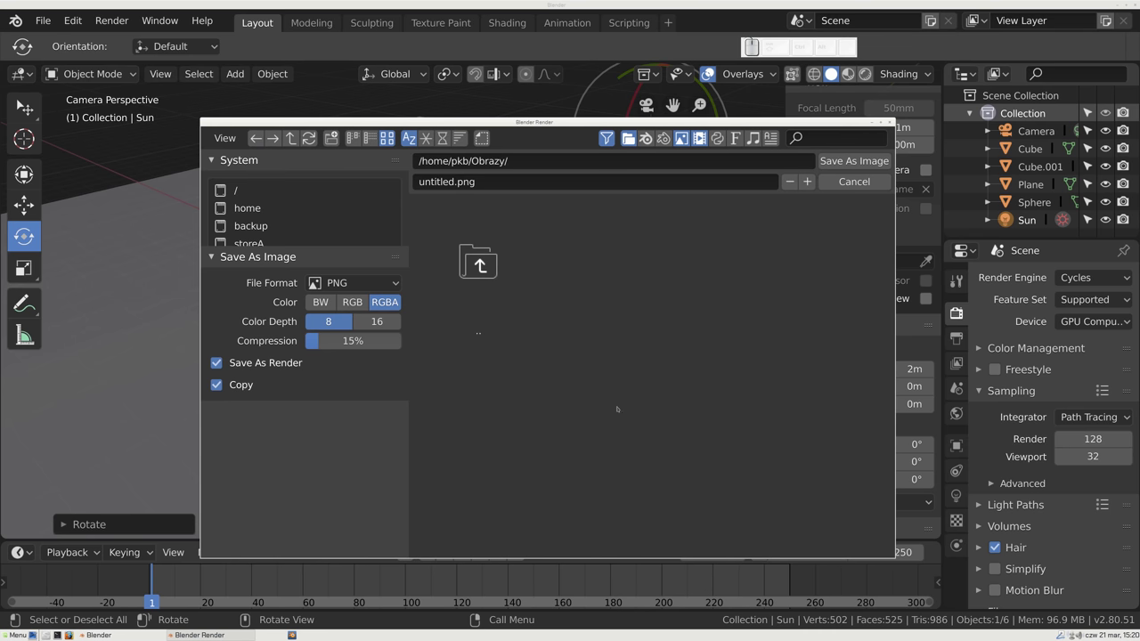
type("moj-pierwszy-render")
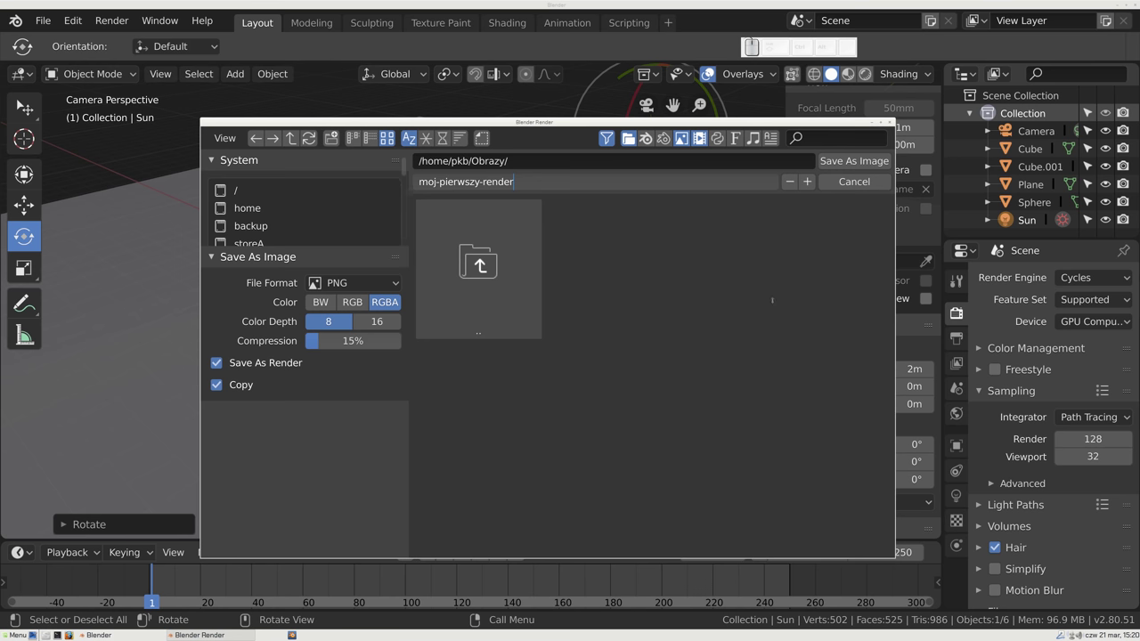
key("Return")
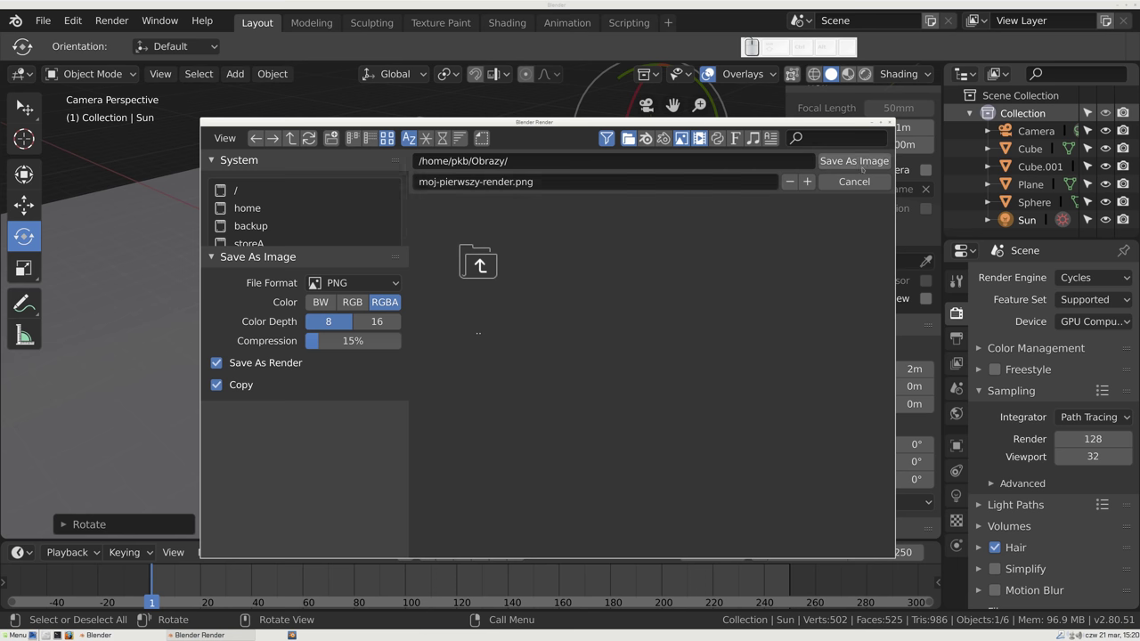
left_click(852, 162)
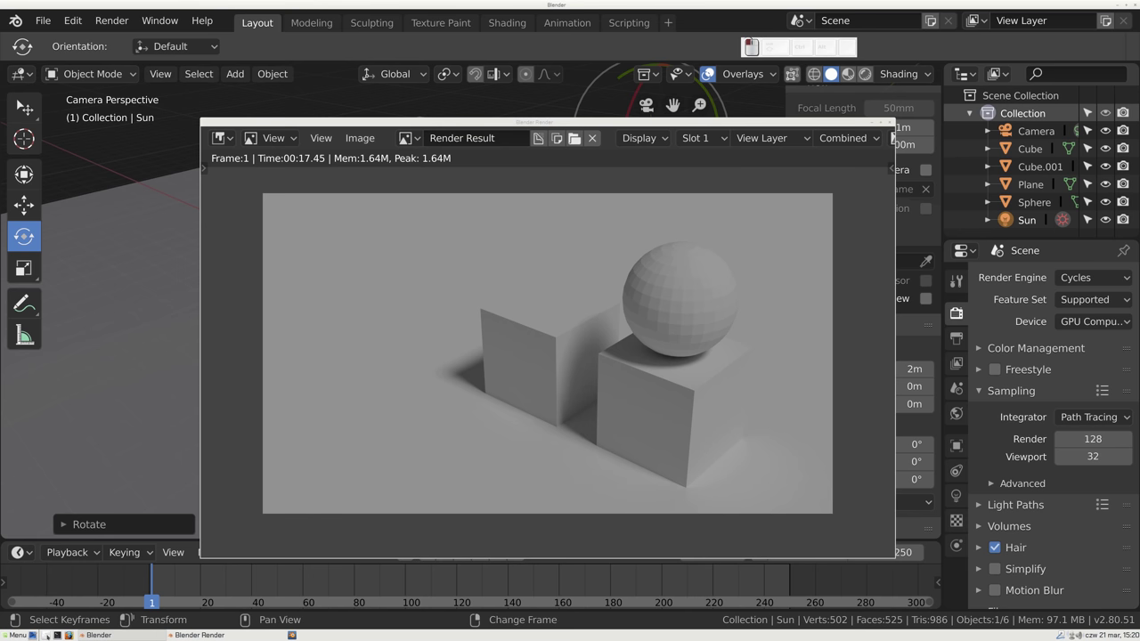
left_click(47, 635)
- Open Obrazy in PCManFM, preview moj-pierwszy-render.png, then close the viewer, file manager and render window
scroll("up", 3)
left_click(542, 205)
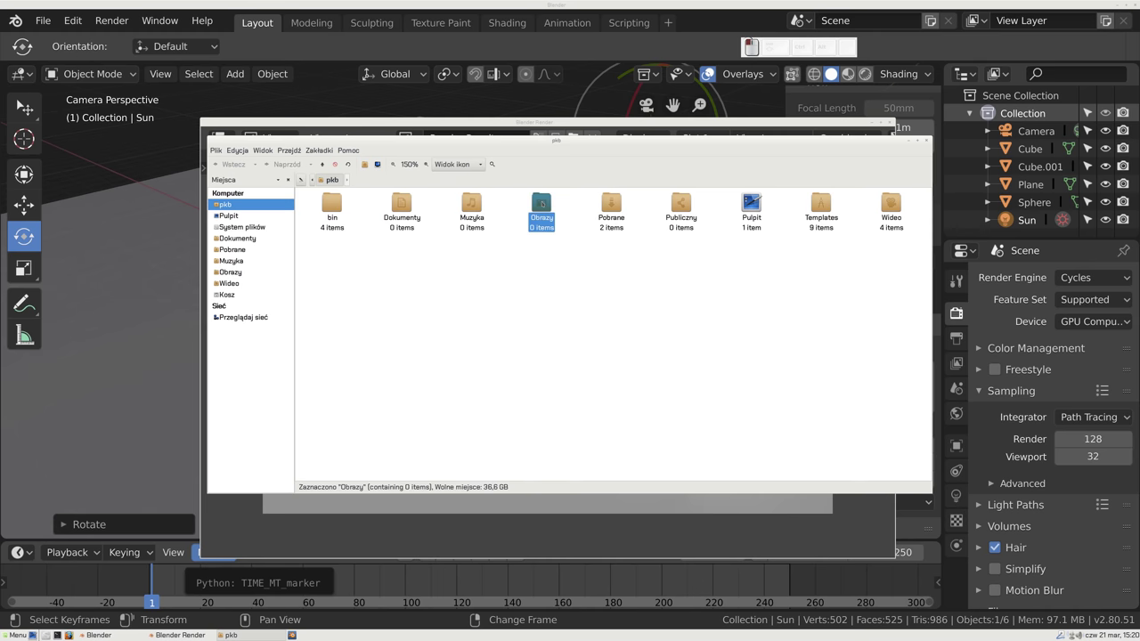
double_click(542, 204)
scroll("up", 3)
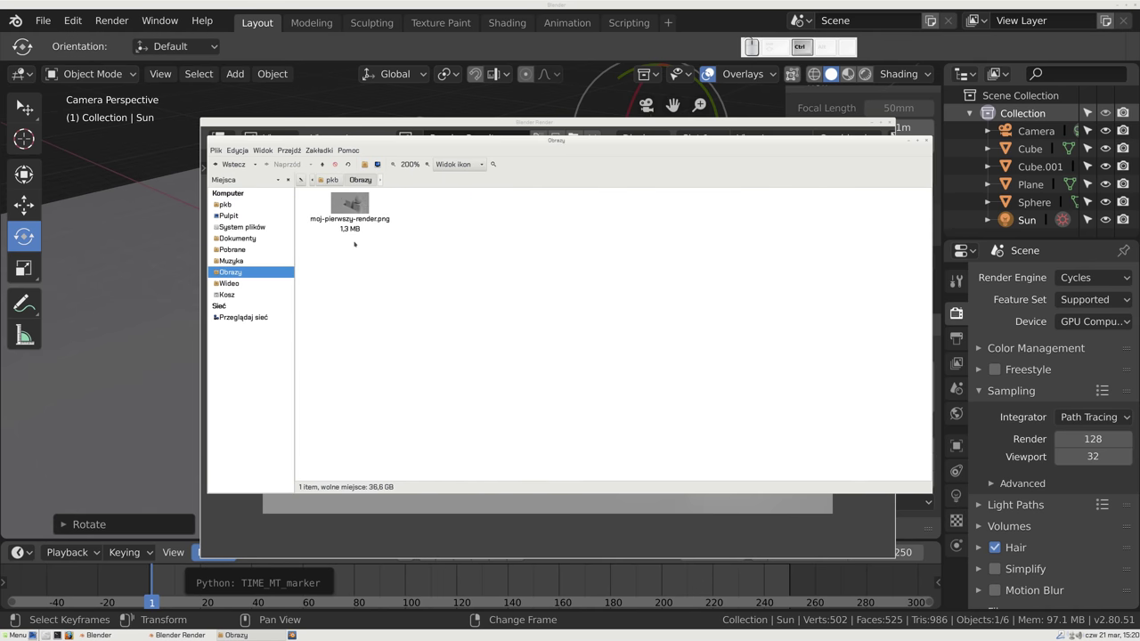
double_click(348, 206)
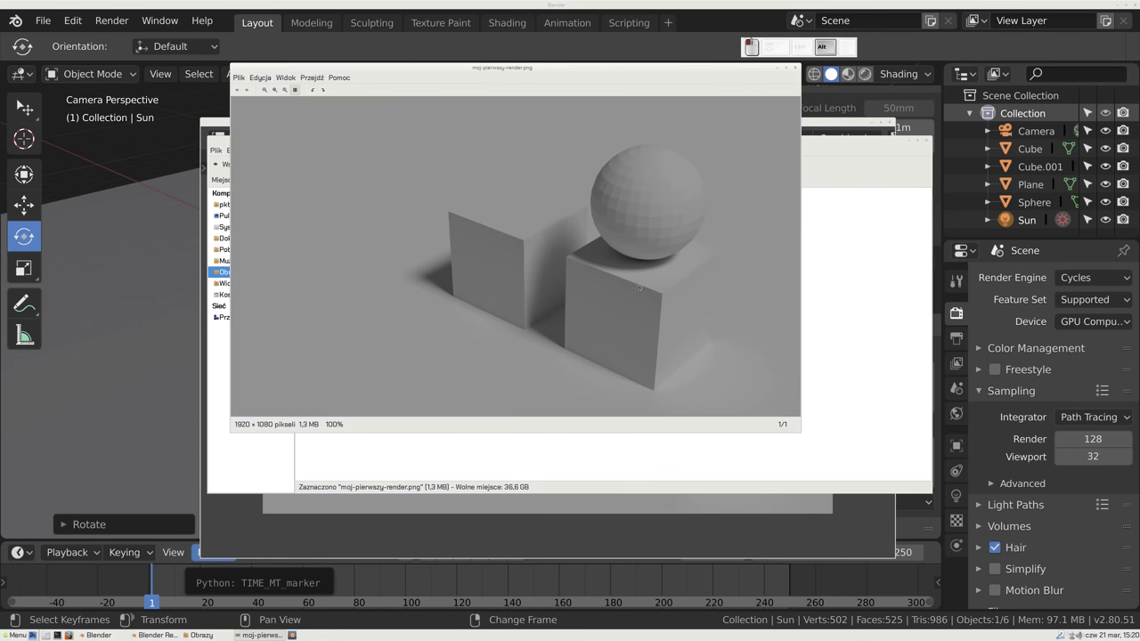
left_click(795, 69)
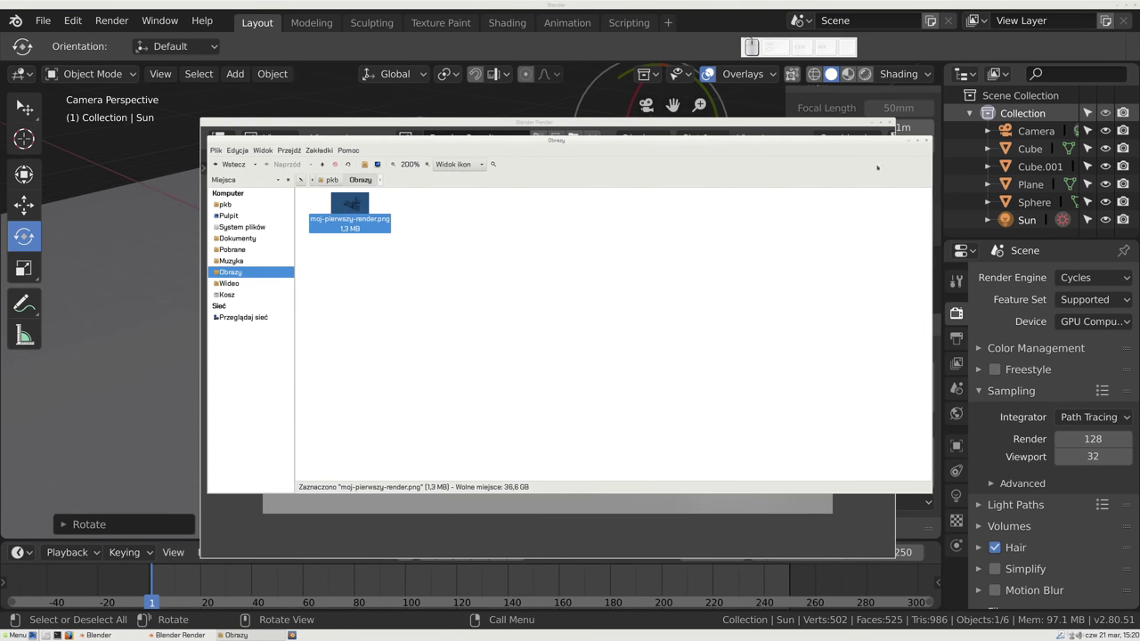
key("ctrl+w")
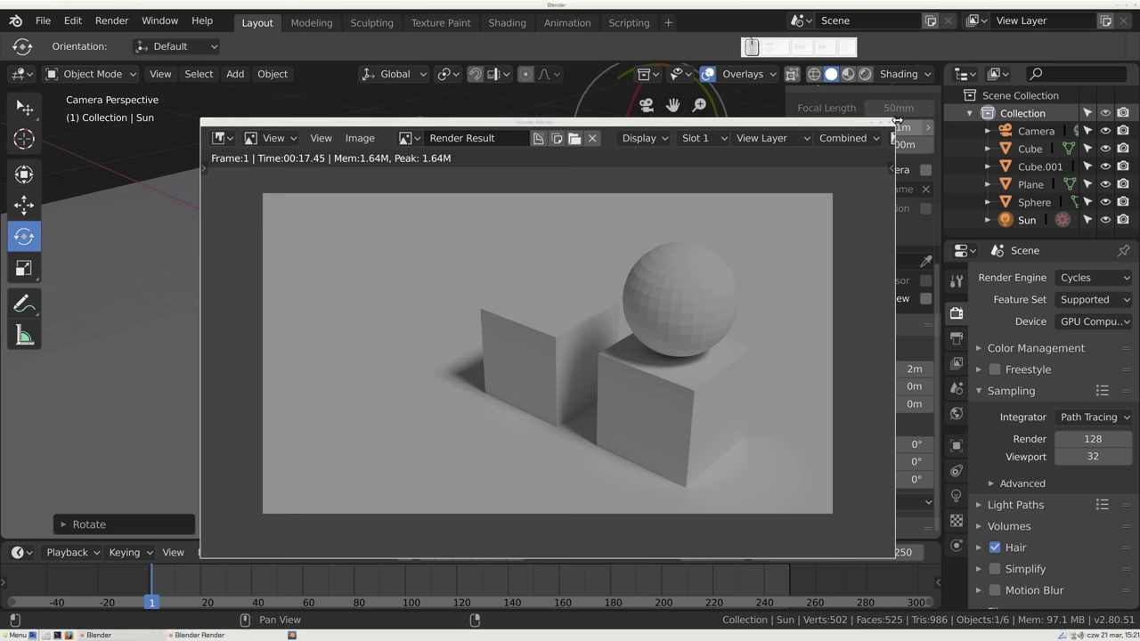
key("Escape")
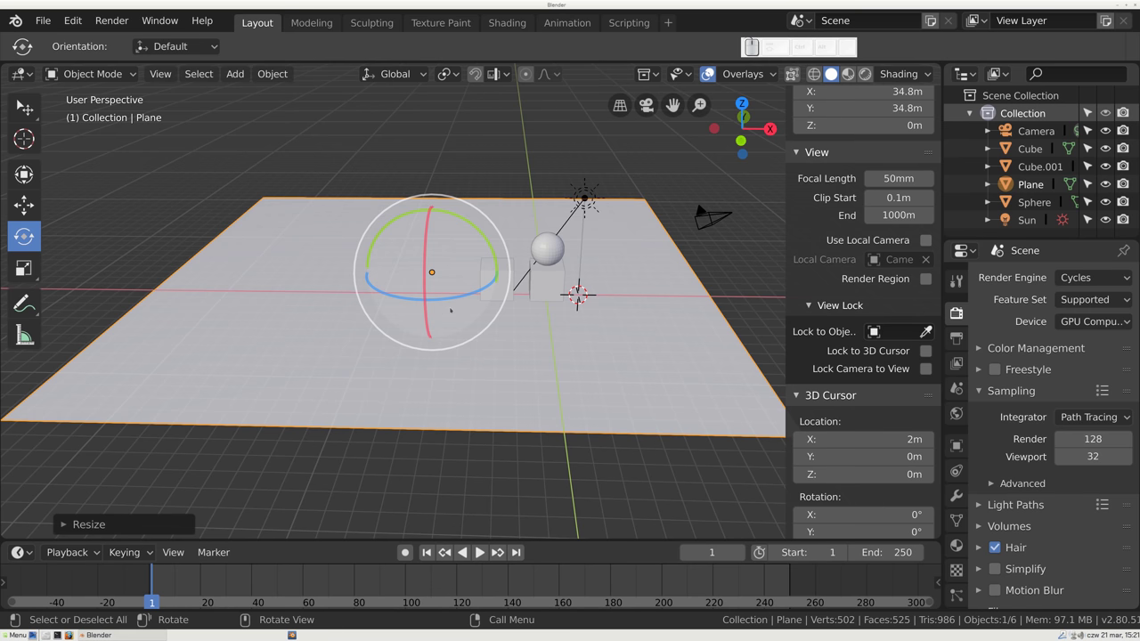
- Open the Save Blender File dialog with Ctrl+S, starting in /home/pkb/ with untitled.blend
key("ctrl")
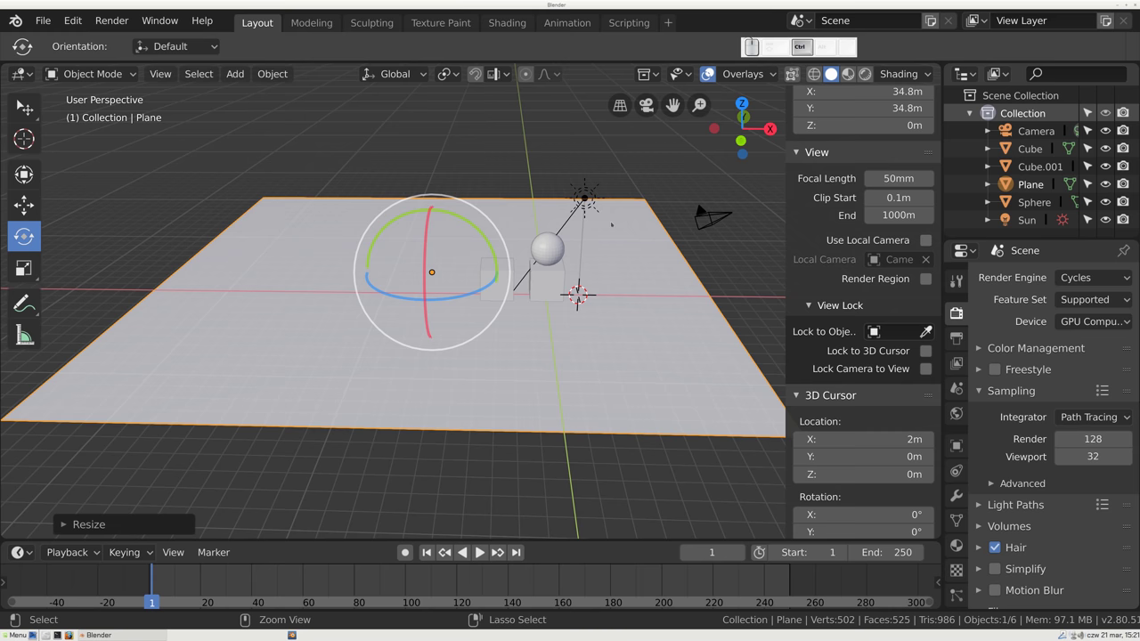
key("ctrl+s")
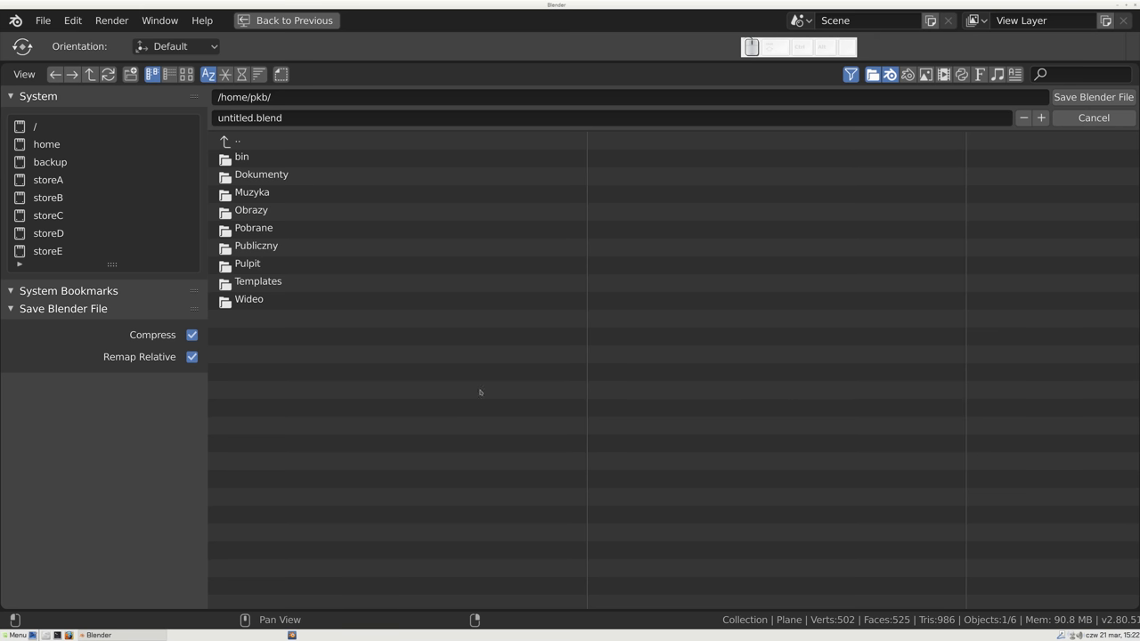
- Create a new folder named Blender in the home directory and open it
key("i")
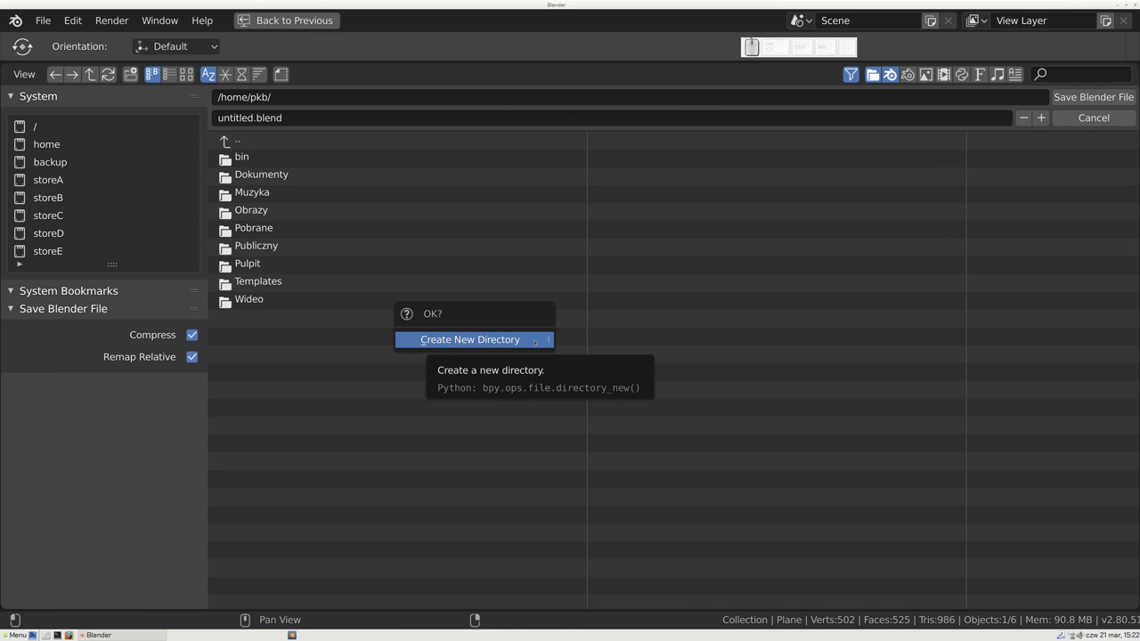
left_click(532, 340)
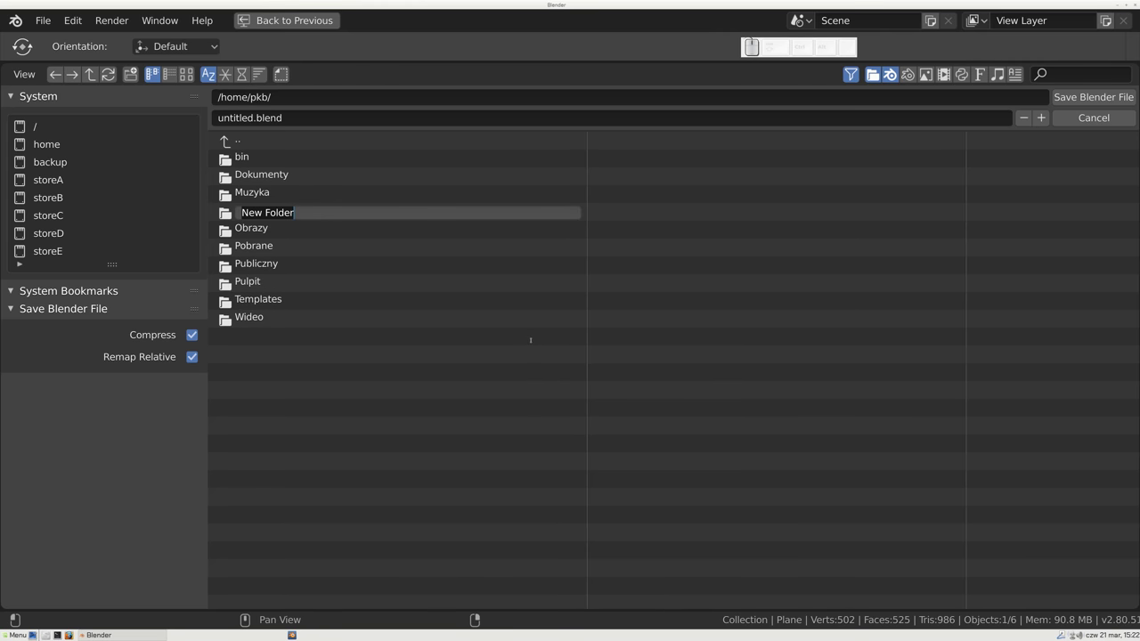
type("Blender")
key("Return")
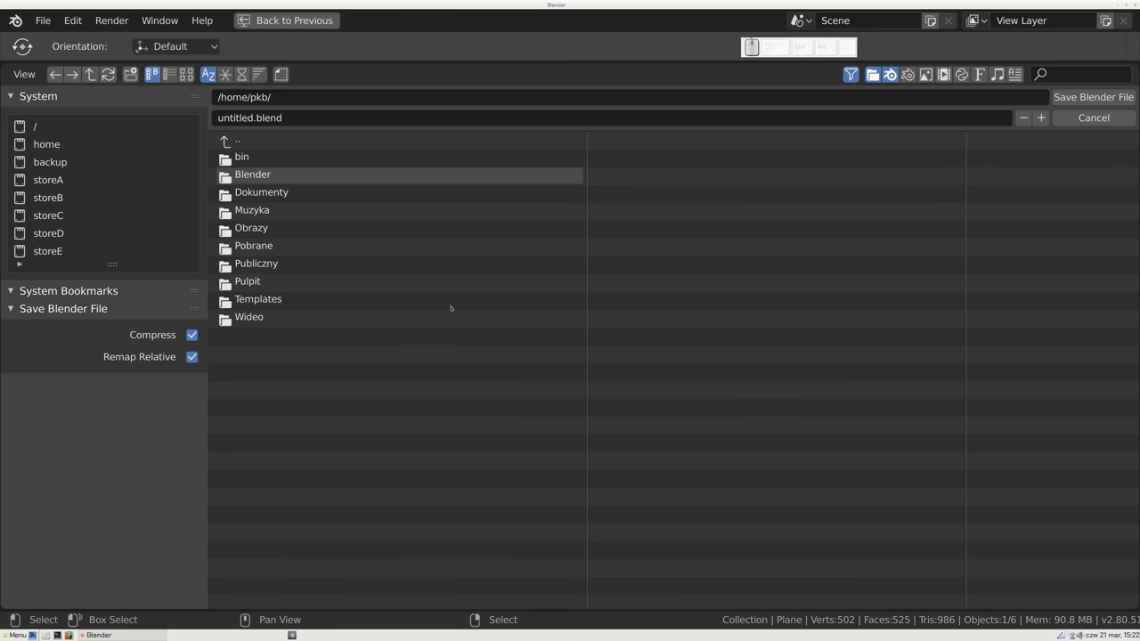
left_click(353, 174)
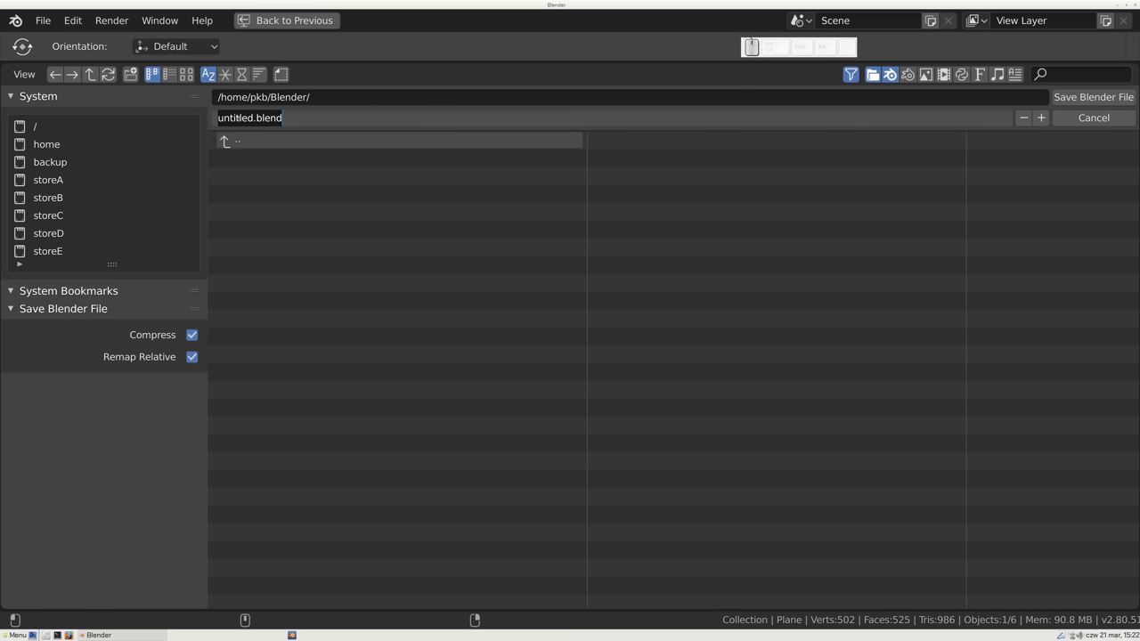
- Name the file moj-pierwszy-kostek.blend and save the scene into the Blender folder
type("moj-pierwszy-blender")
key("BackSpace")
key("BackSpace")
key("BackSpace")
key("BackSpace")
key("BackSpace")
key("BackSpace")
key("BackSpace")
type("render")
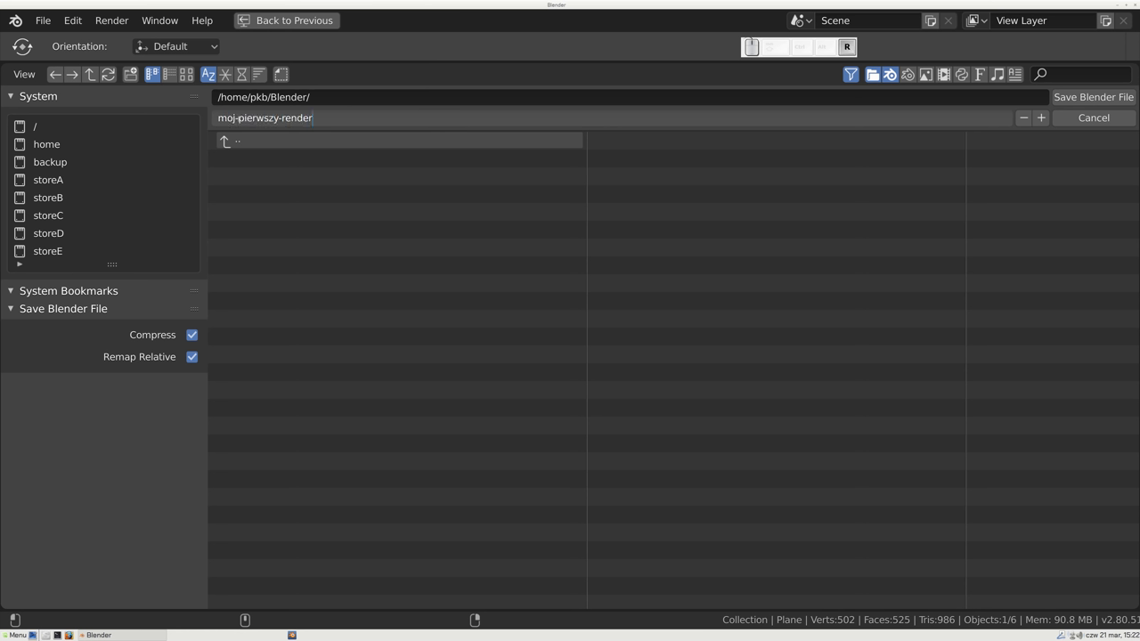
key("BackSpace")
key("BackSpace")
key("BackSpace")
key("BackSpace")
key("BackSpace")
key("BackSpace")
type("kostek")
key("Return")
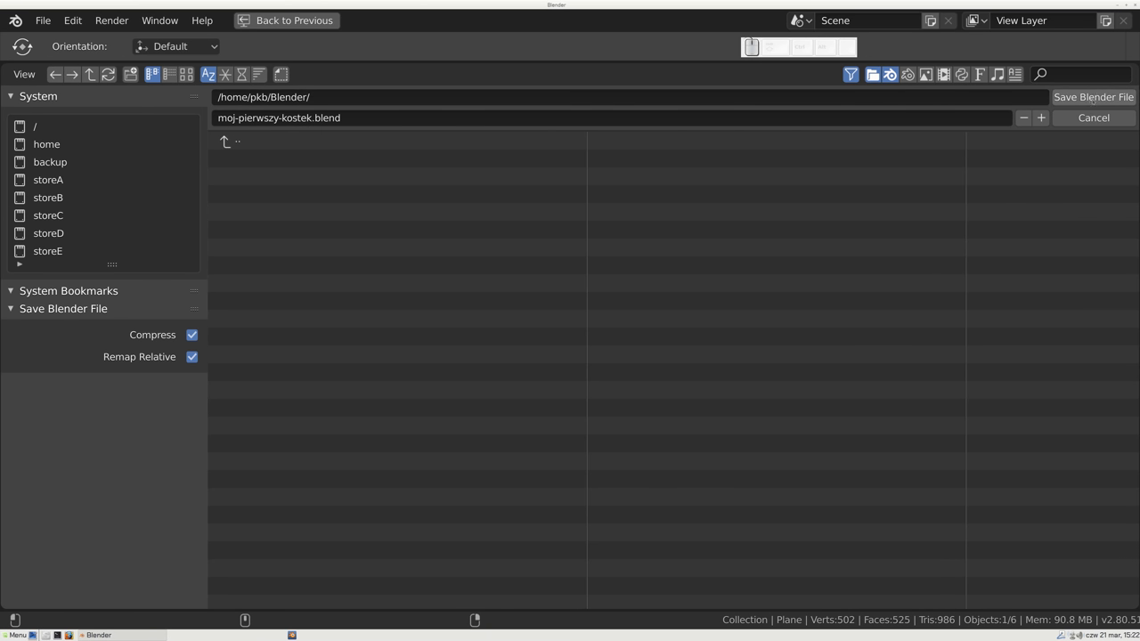
left_click(1103, 98)
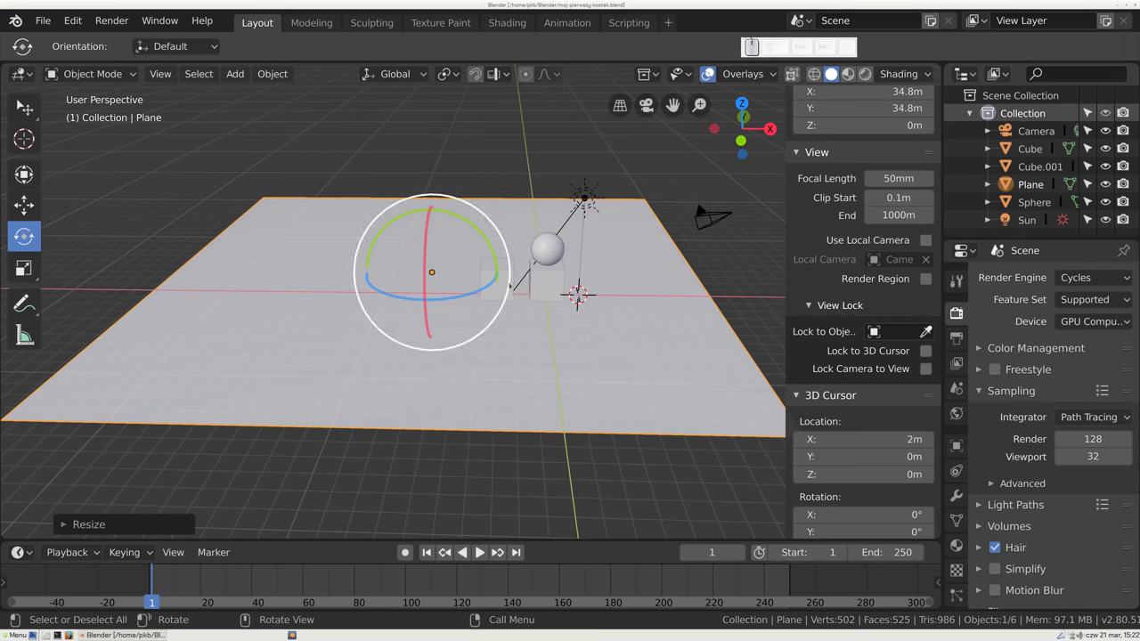
- Restart Blender, select the default cube, and open Preferences at the File Paths settings
key("ctrl+q")
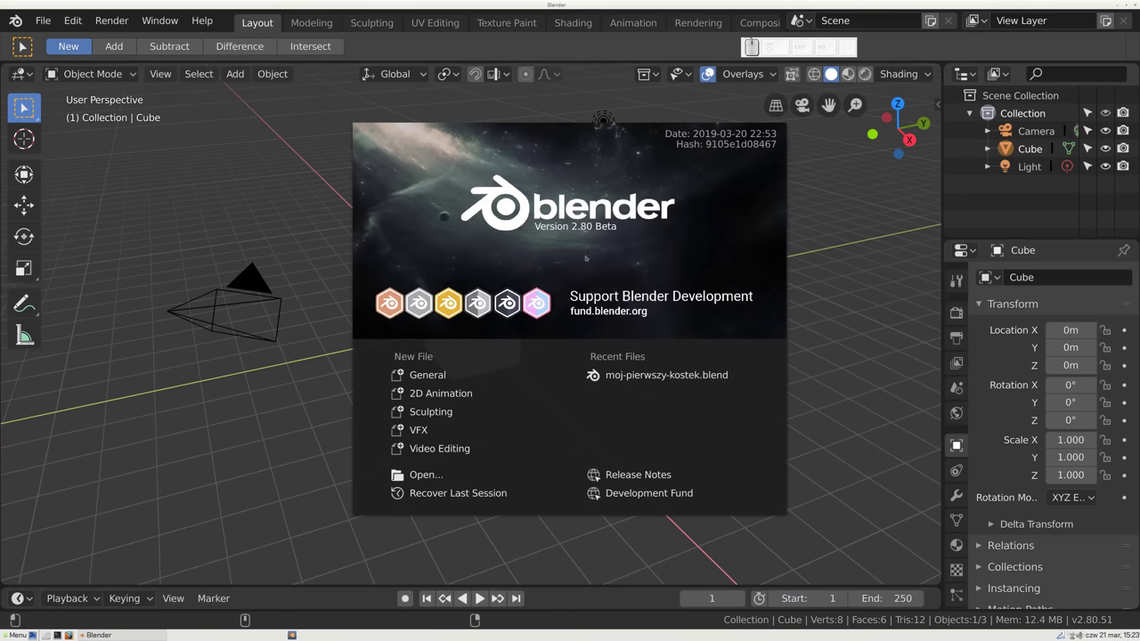
left_click(585, 257)
left_click_drag(580, 267, 456, 328)
left_click(321, 299)
left_click(456, 328)
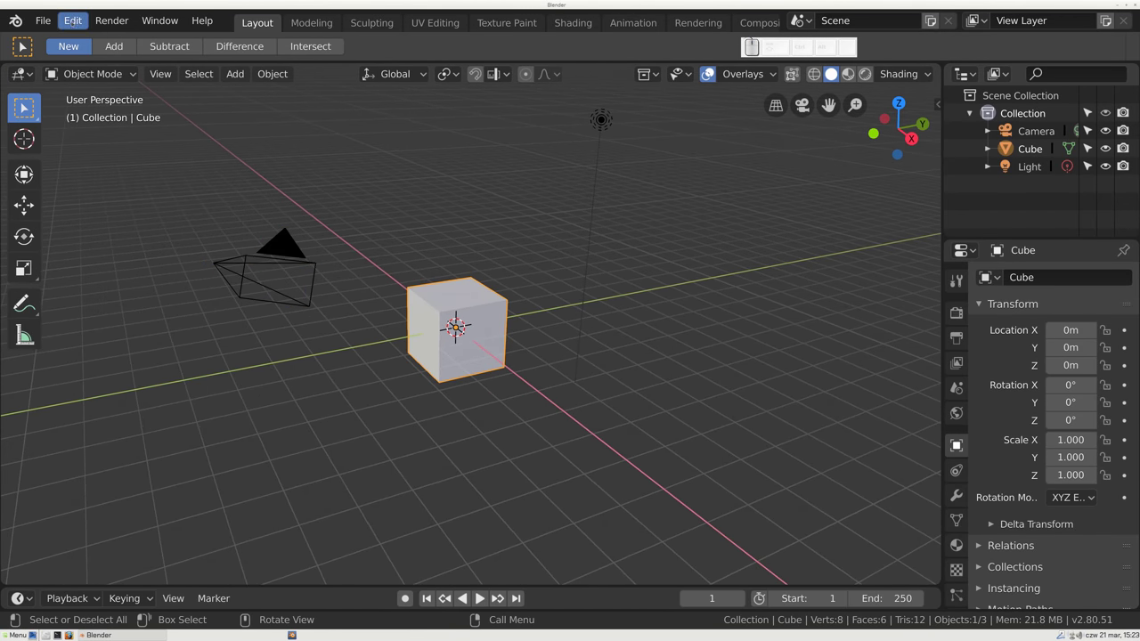
left_click(73, 19)
left_click(107, 257)
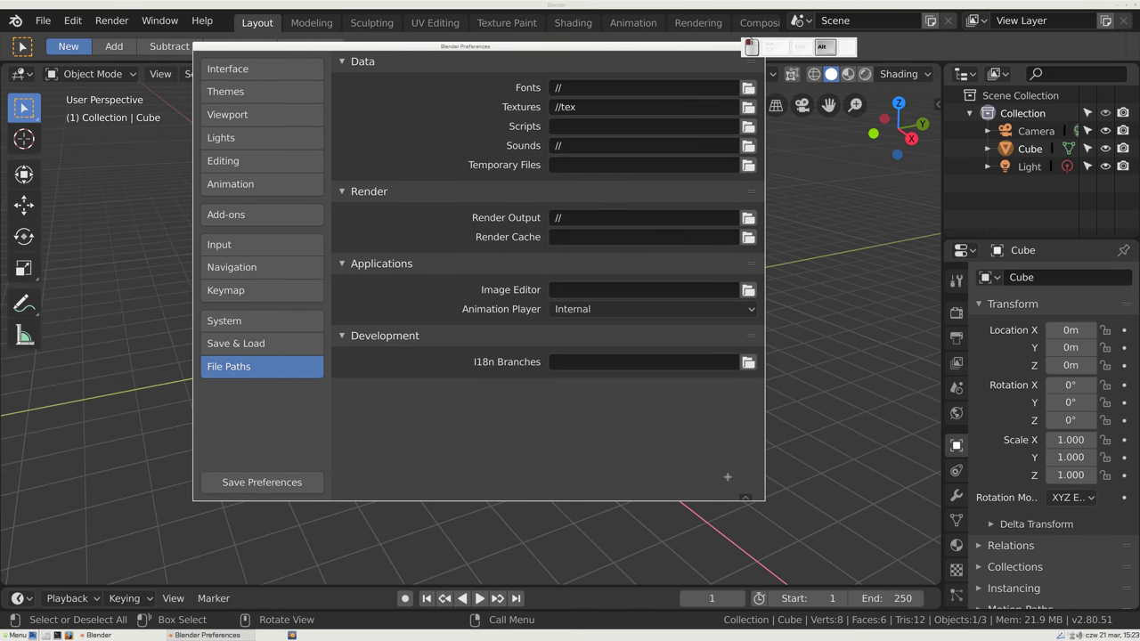
- Enlarge and close the Preferences window, then orbit the view around the default cube
left_click_drag(727, 477, 839, 515)
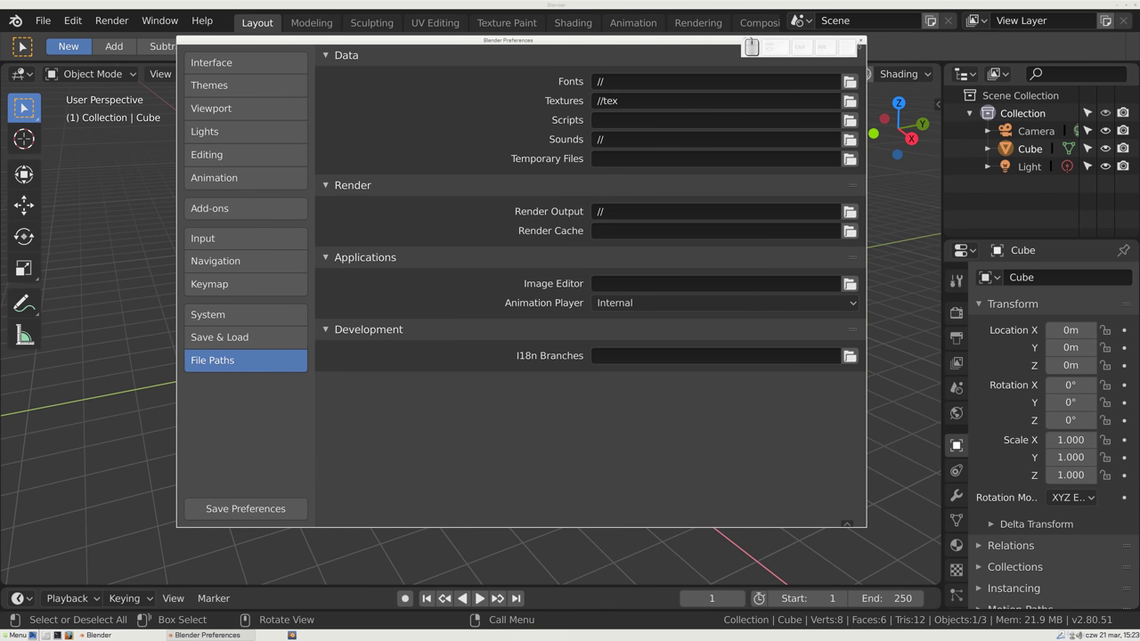
left_click(861, 45)
left_click_drag(420, 318, 578, 281)
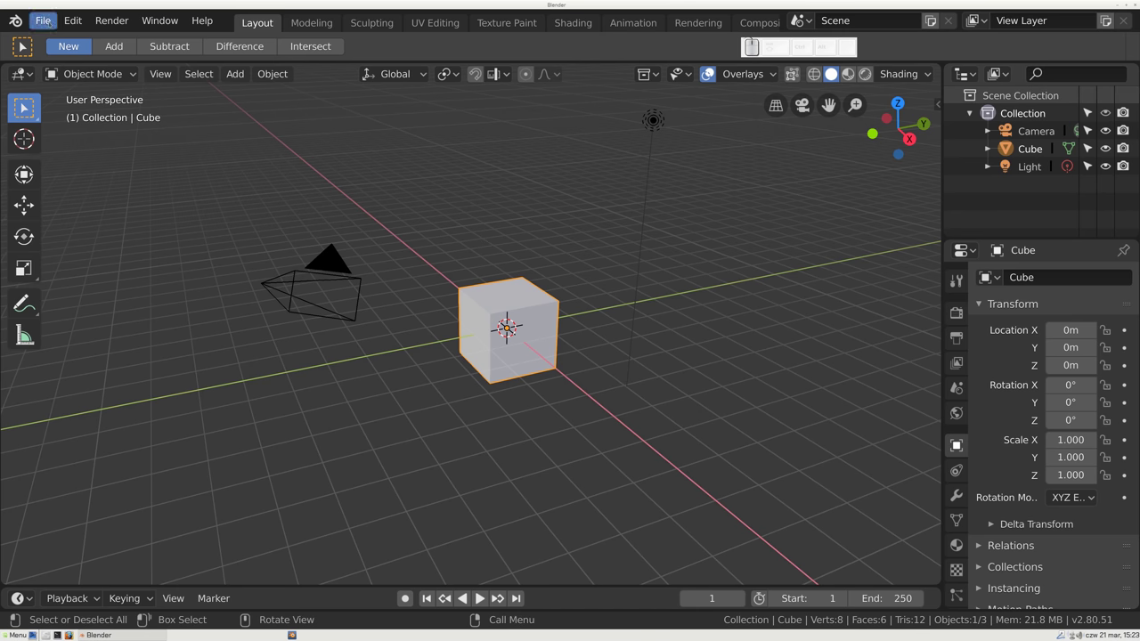
- Save the current default scene as the startup file
left_click(43, 20)
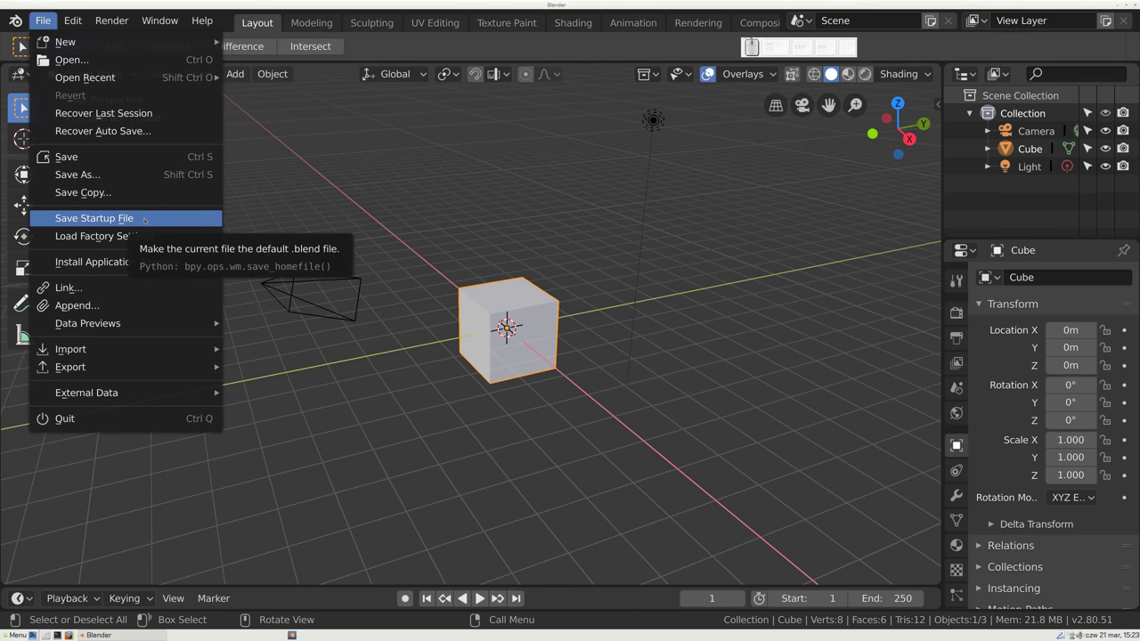
left_click(145, 219)
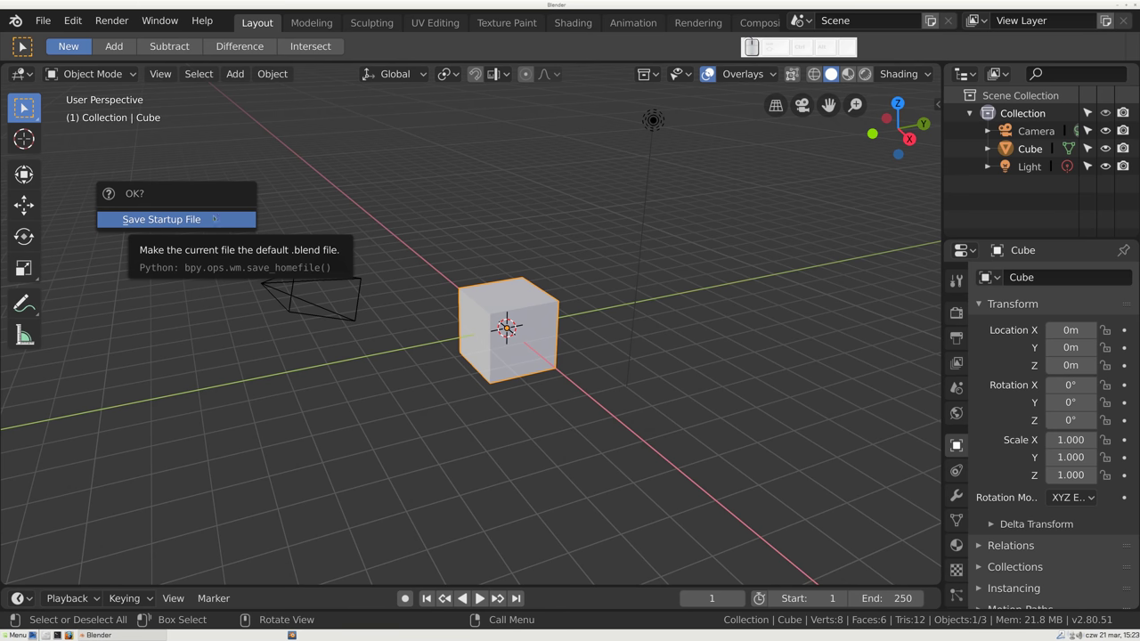
left_click(215, 223)
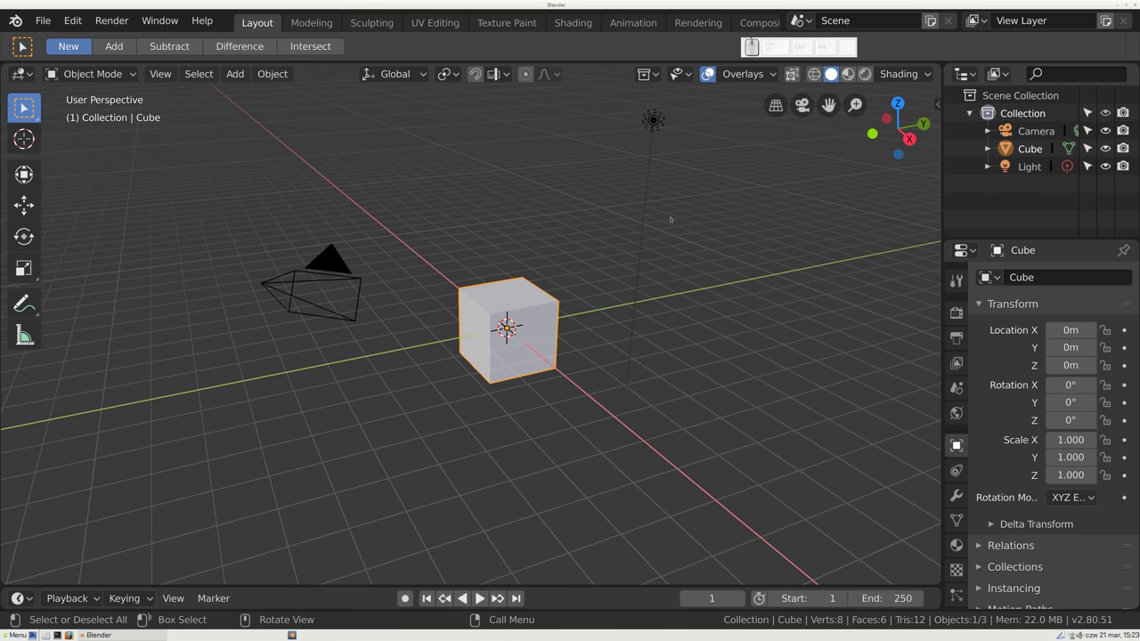
left_click_drag(943, 312, 918, 324)
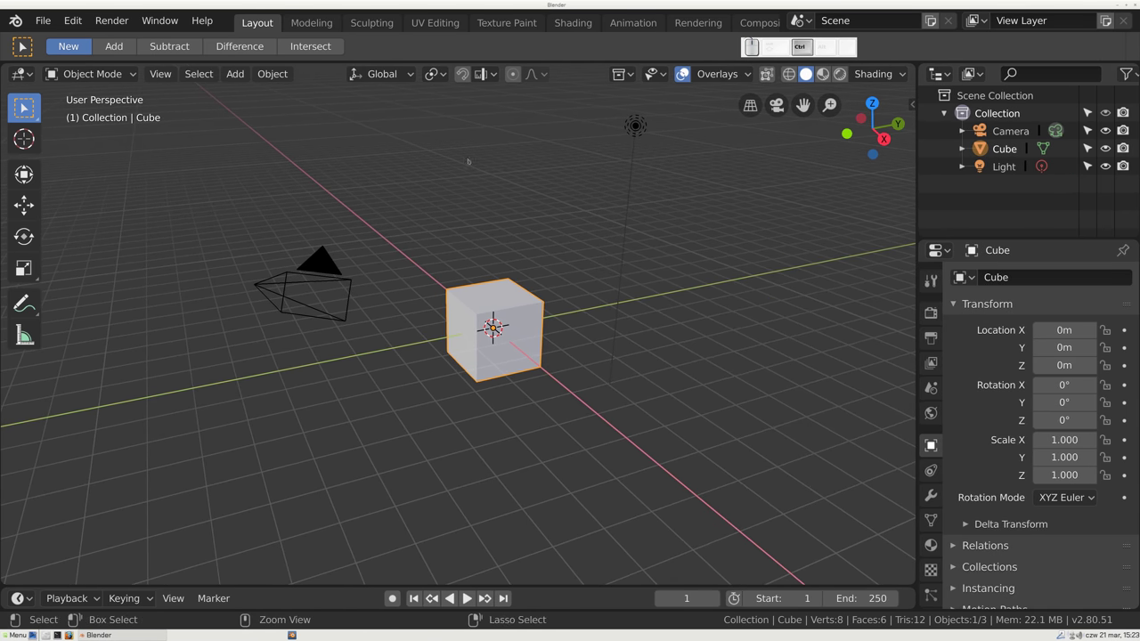
- Quit and relaunch Blender to check the startup scene, then quit it again
key("ctrl+q")
double_click(49, 96)
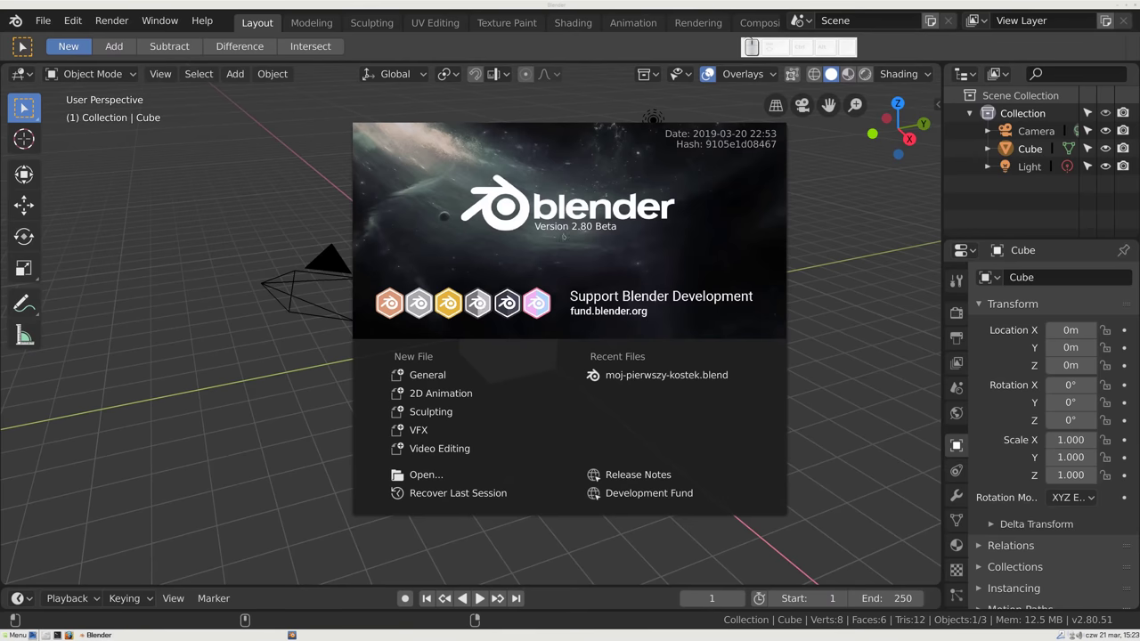
left_click(386, 175)
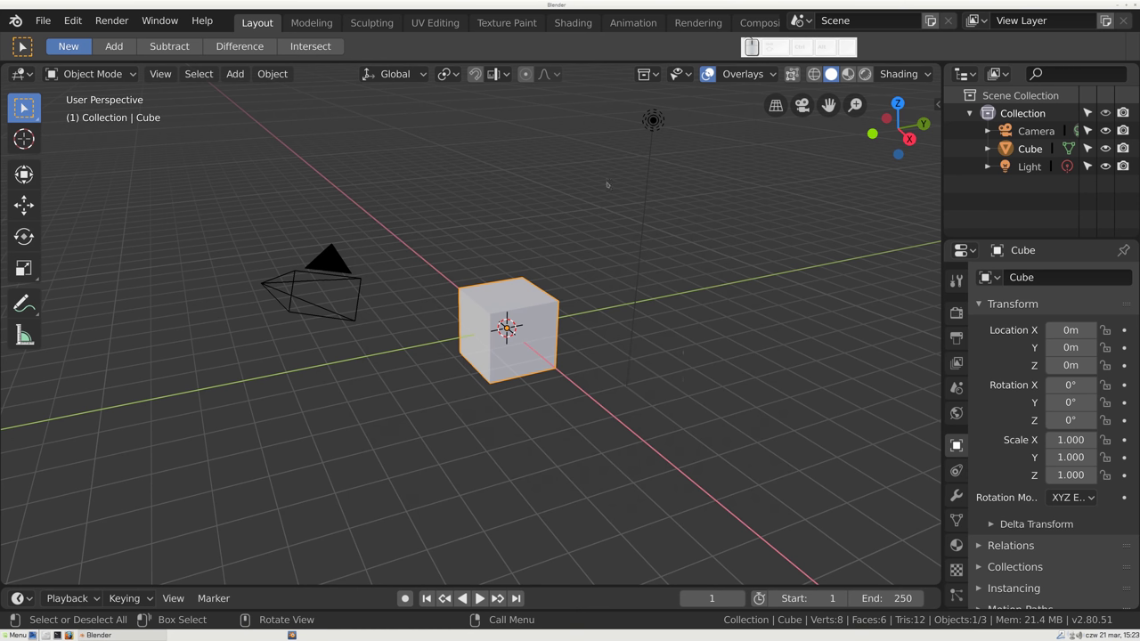
key("ctrl+q")
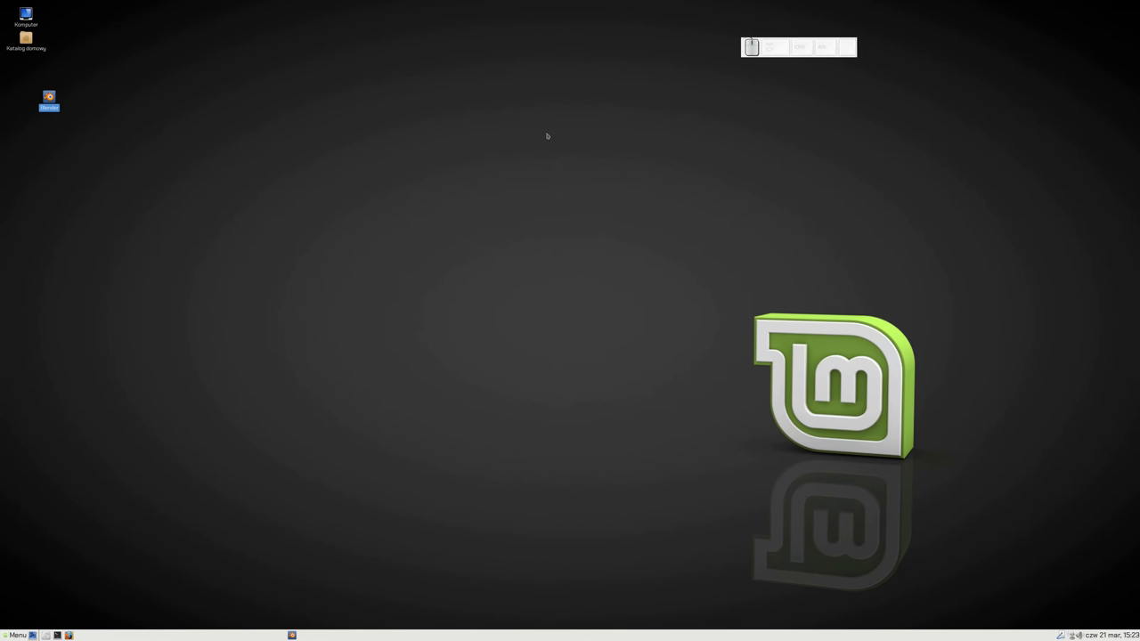
- Launch a terminal, move and enlarge its window, and increase the font size
right_click(547, 136)
left_click(134, 530)
left_click(57, 635)
left_click_drag(373, 262, 243, 215)
left_click_drag(604, 364, 873, 511)
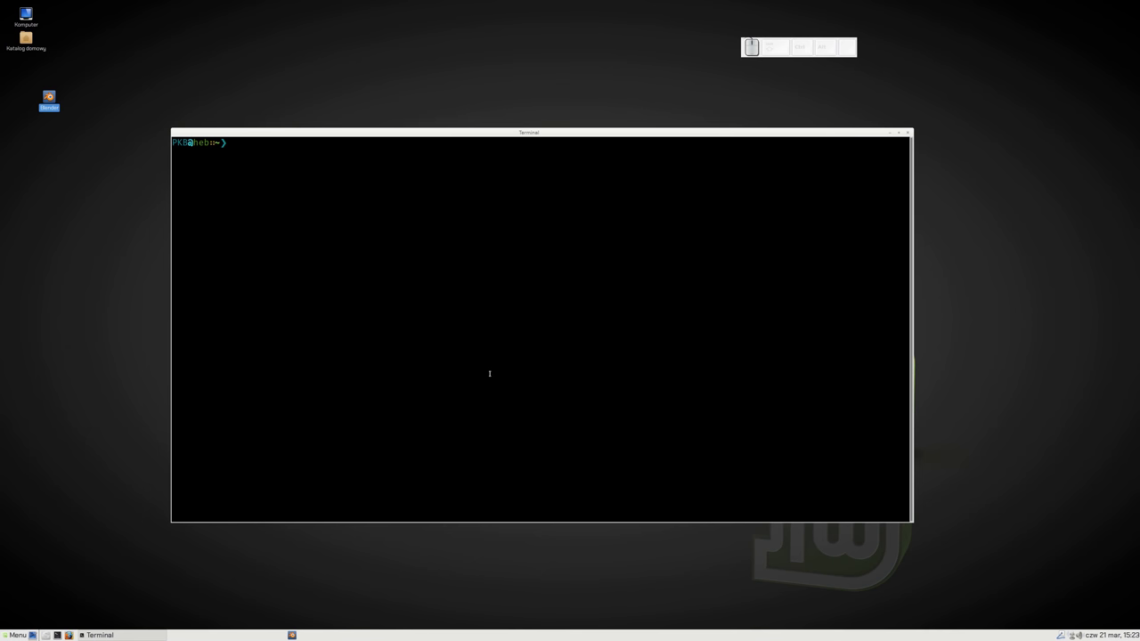
key("ctrl+shift+equal")
key("ctrl+shift+equal")
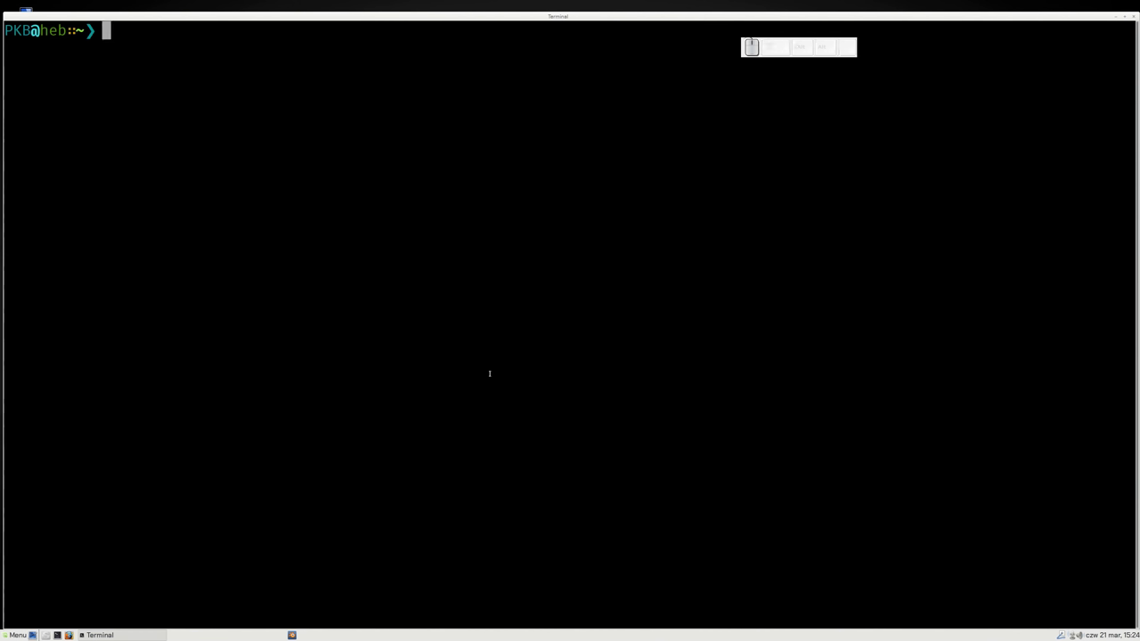
- Change into ~/.config/blender and list its contents
type("cd .config")
key("Return")
type("cd blender")
key("Return")
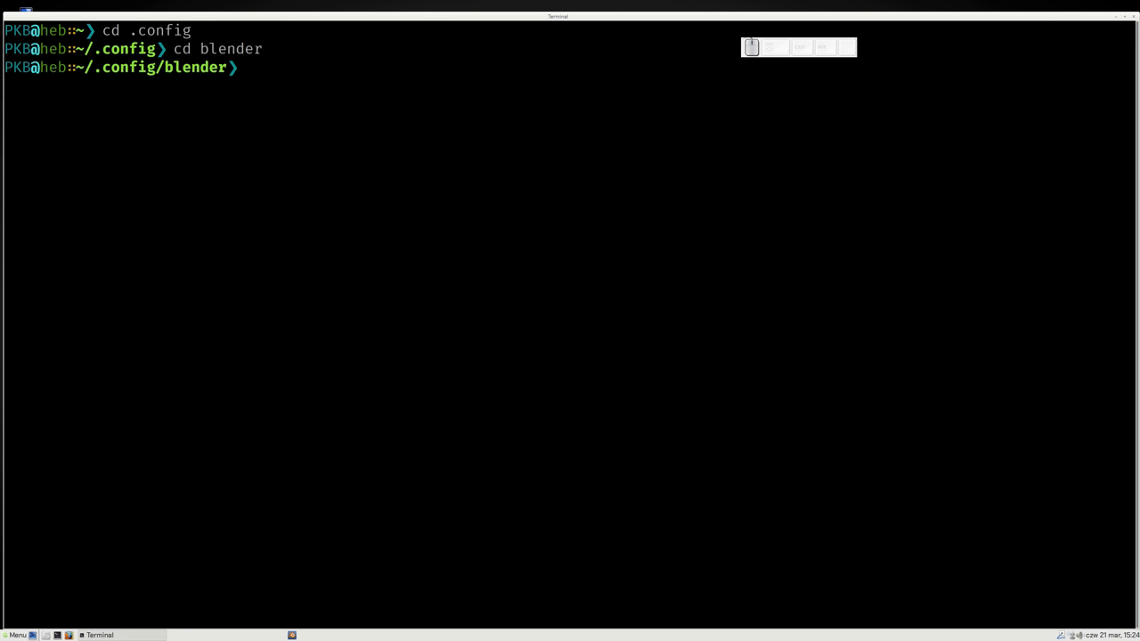
type("ls")
key("Return")
- Enter the 2.80 folder and list its config and scripts folders
type("cd ")
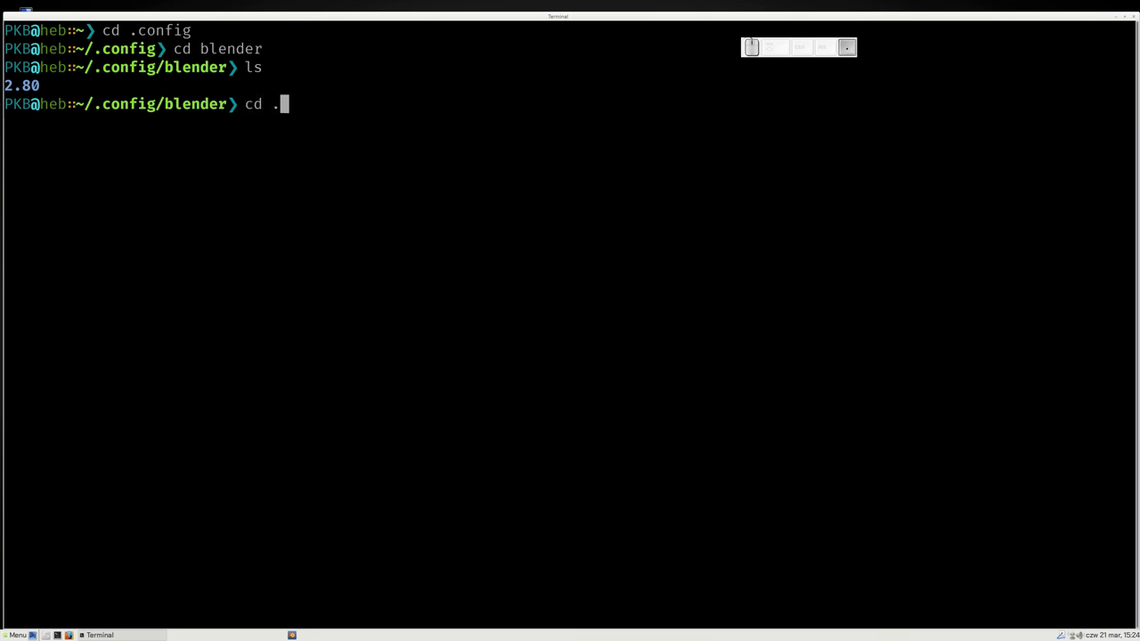
type("2")
key("Tab")
key("Return")
type("ls")
key("Return")
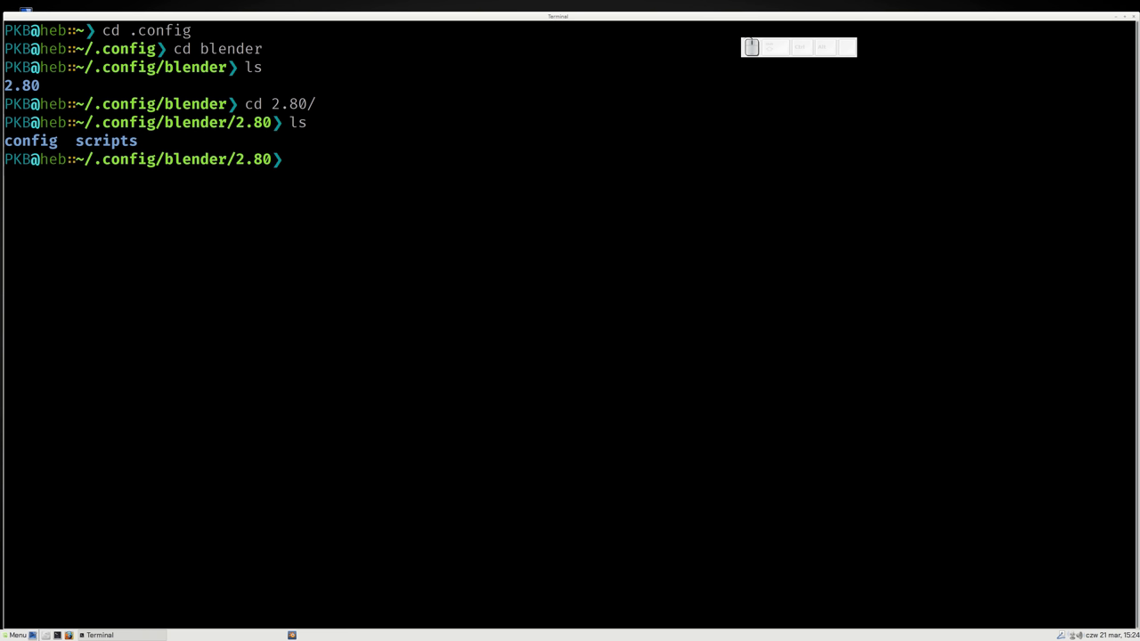
- List the 2.80 folder recursively with ls -R and highlight userpref.blend
type("ls -R")
key("Return")
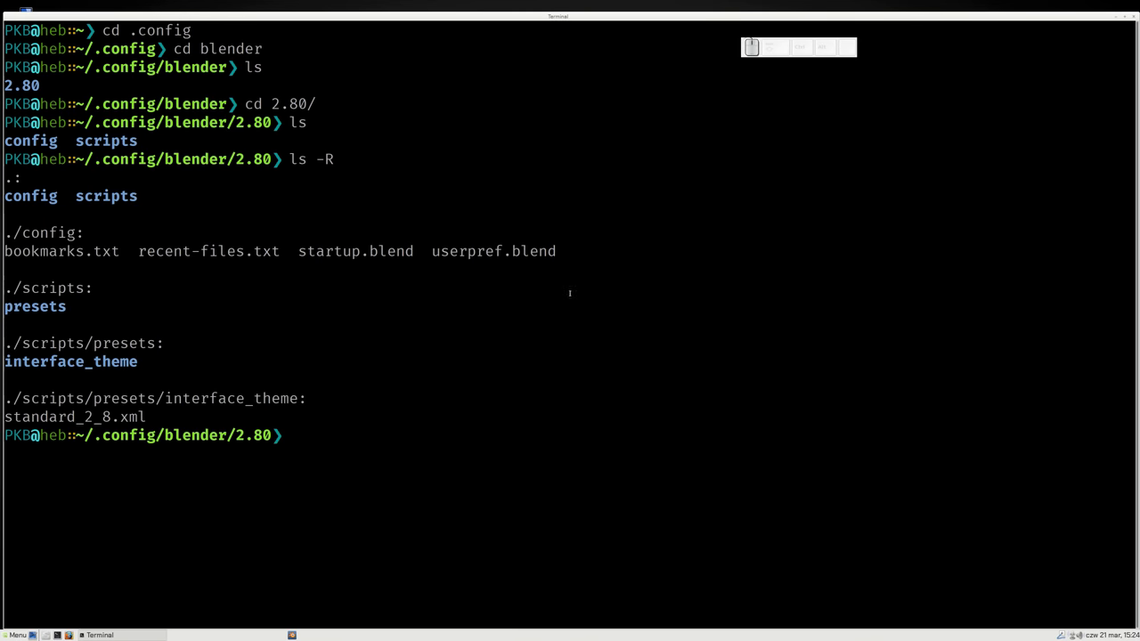
left_click_drag(557, 252, 298, 251)
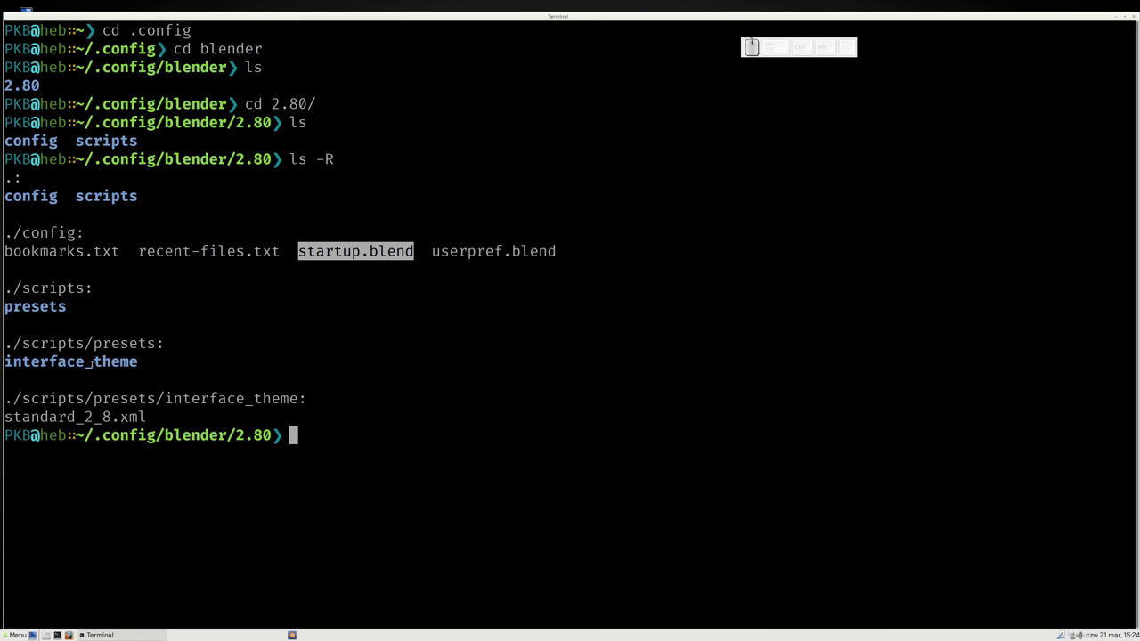
- Highlight the standard_2_8.xml theme file name, then clear the terminal screen
left_click_drag(7, 416, 111, 417)
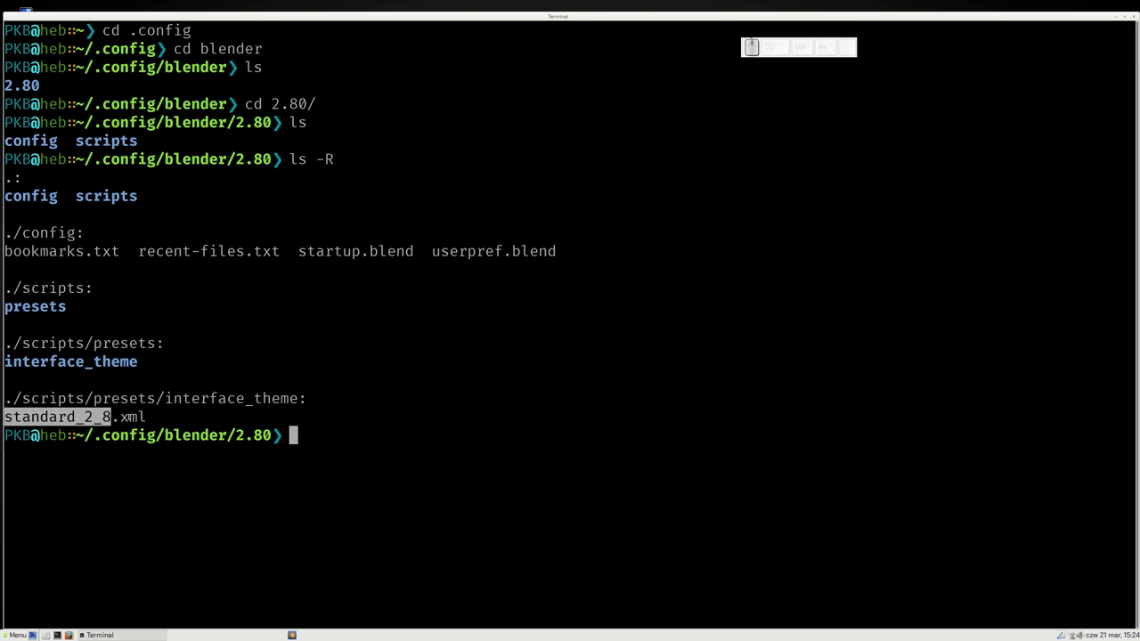
left_click(112, 417)
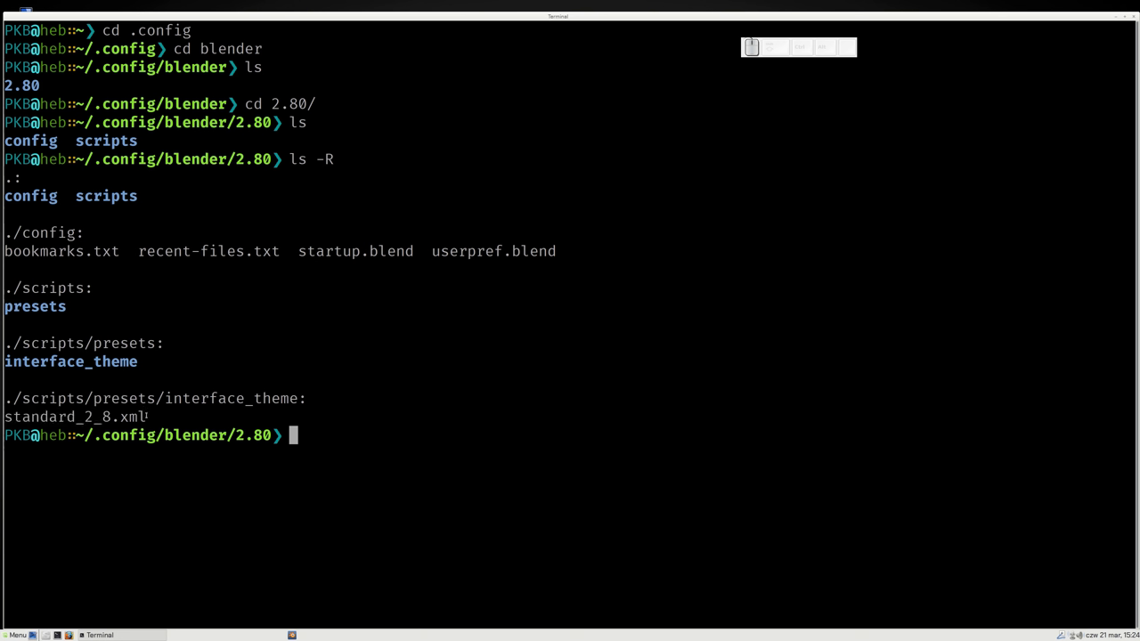
left_click_drag(148, 416, 4, 417)
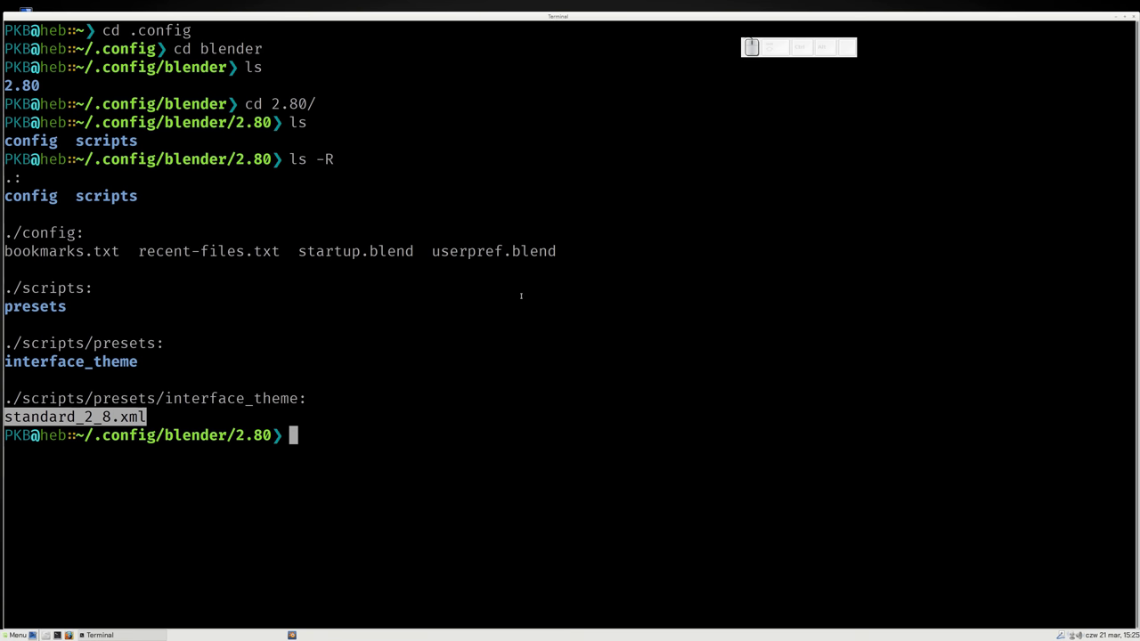
key("ctrl+l")
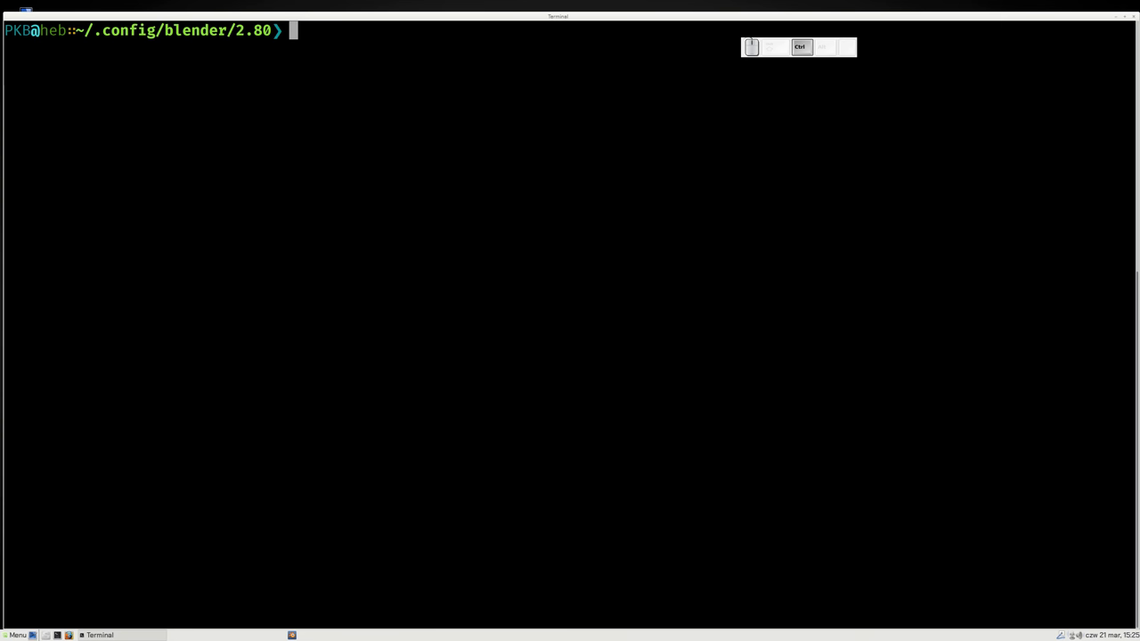
- Exit the shell with Ctrl+D so the terminal window closes
key("ctrl+s")
key("ctrl+d")
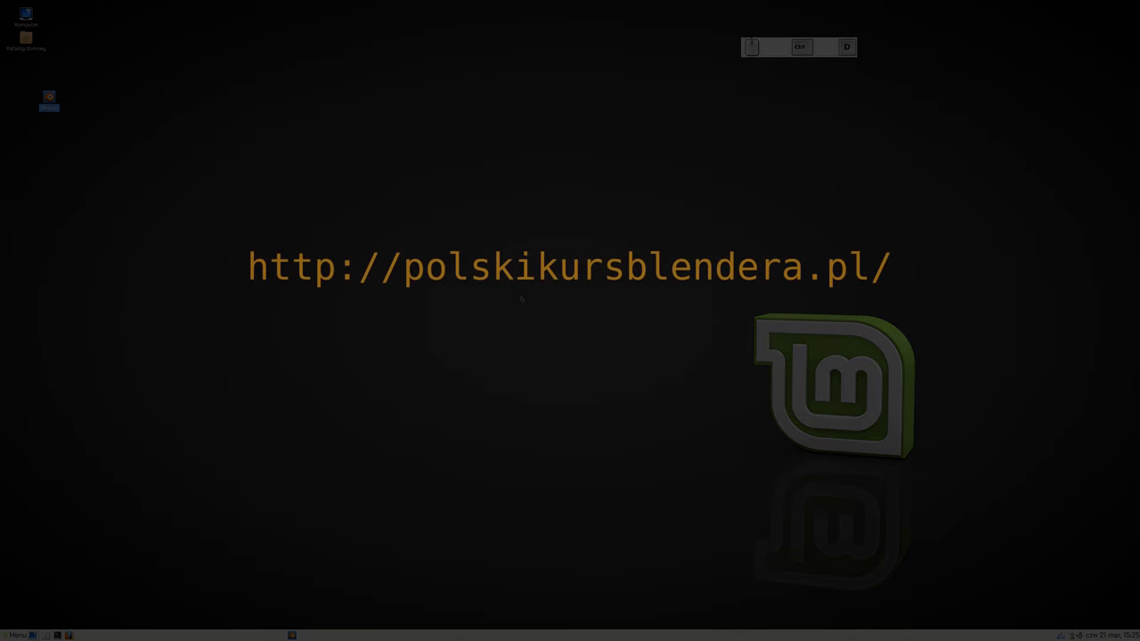